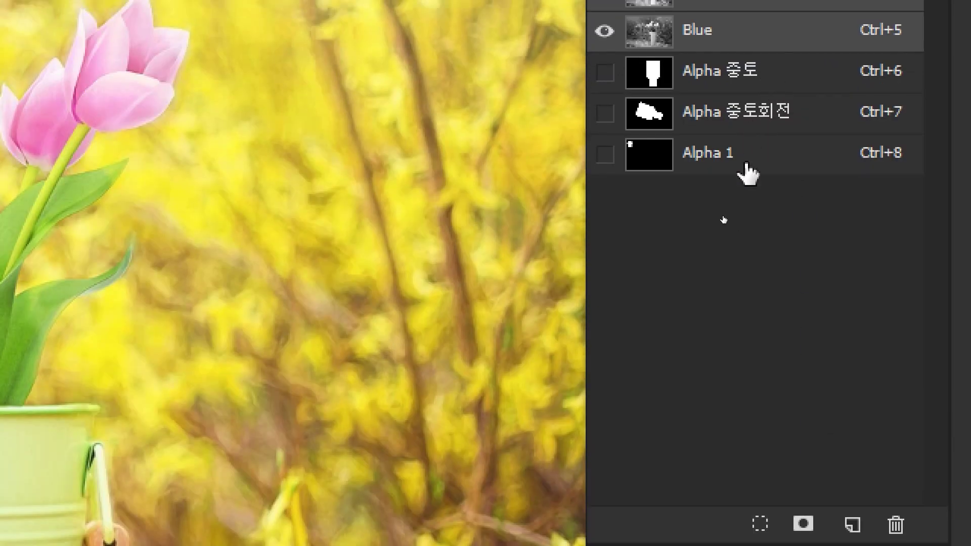
- View the Alpha 1 channel, and return to the RGB composite channel
click(747, 164)
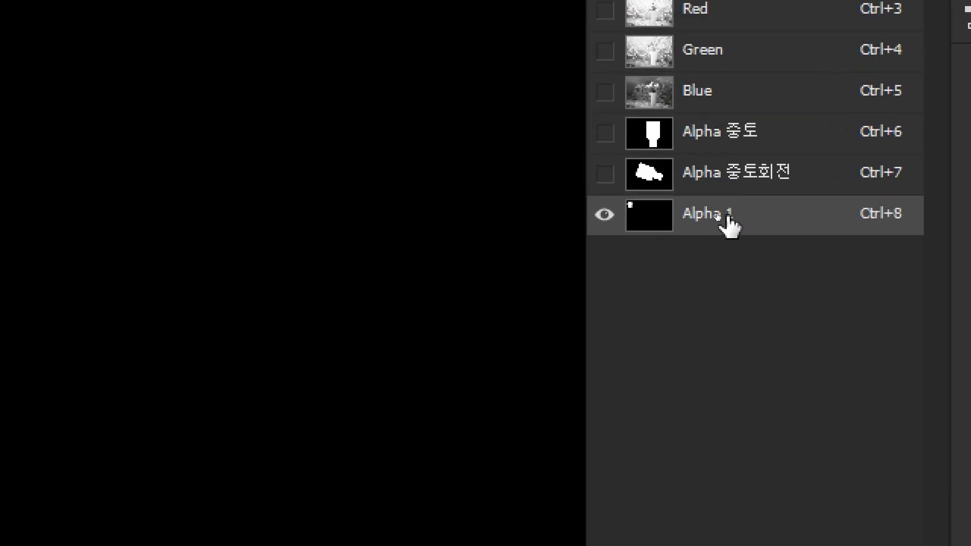
click(714, 163)
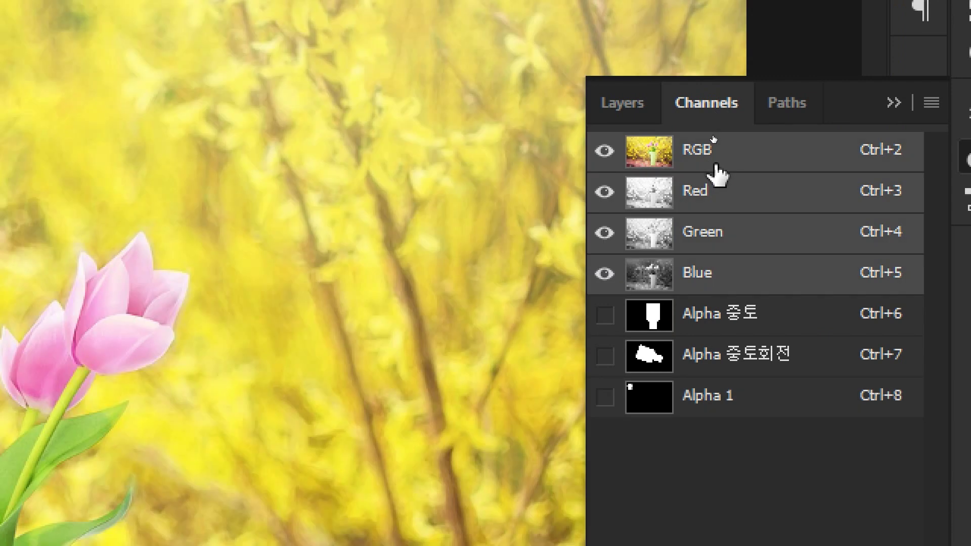
drag(715, 164, 668, 183)
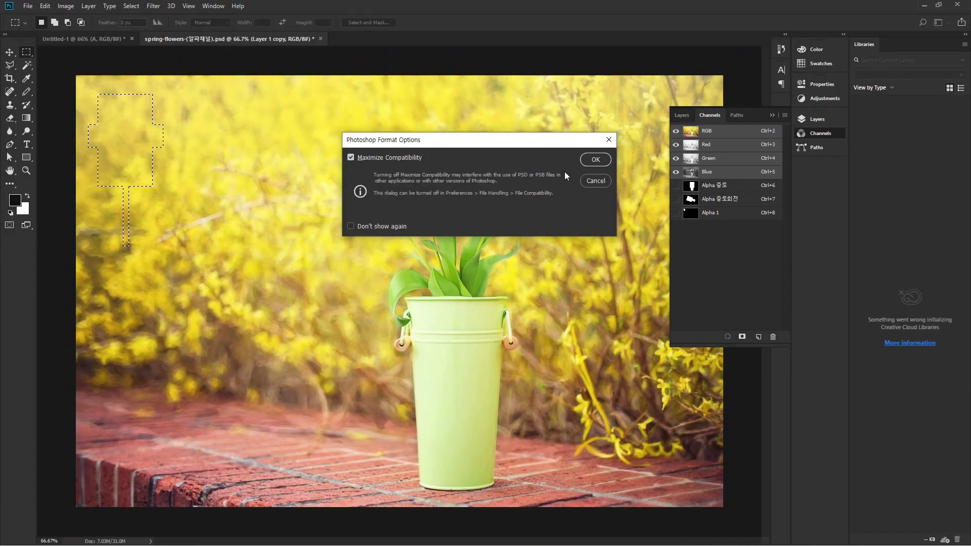
- Save the PSD with Maximize Compatibility enabled and display the Alpha 중토 channel
click(595, 161)
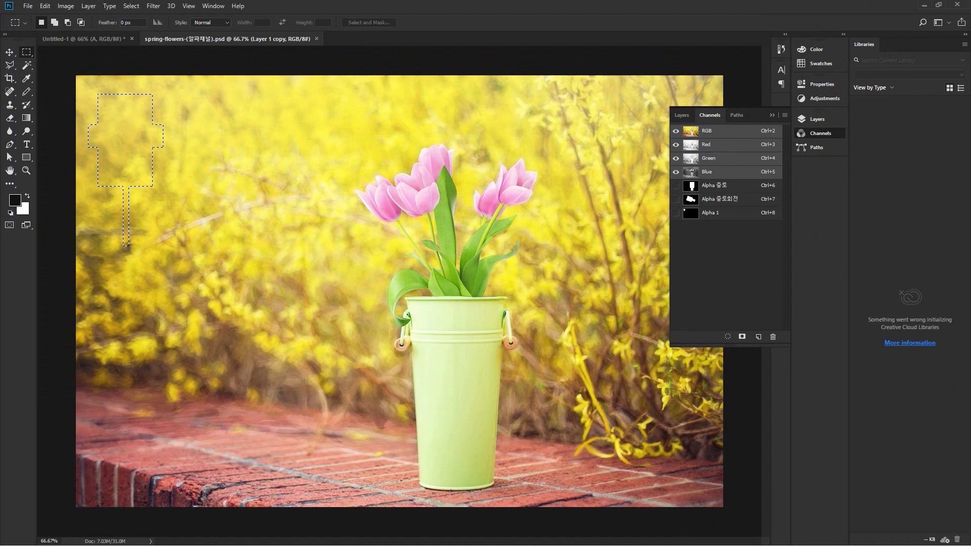
key(ctrl+6)
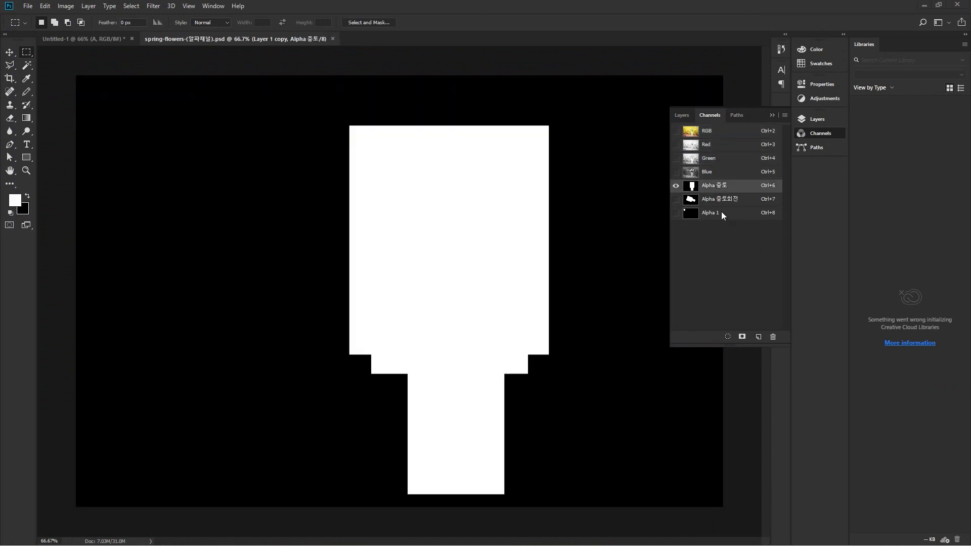
key(alt)
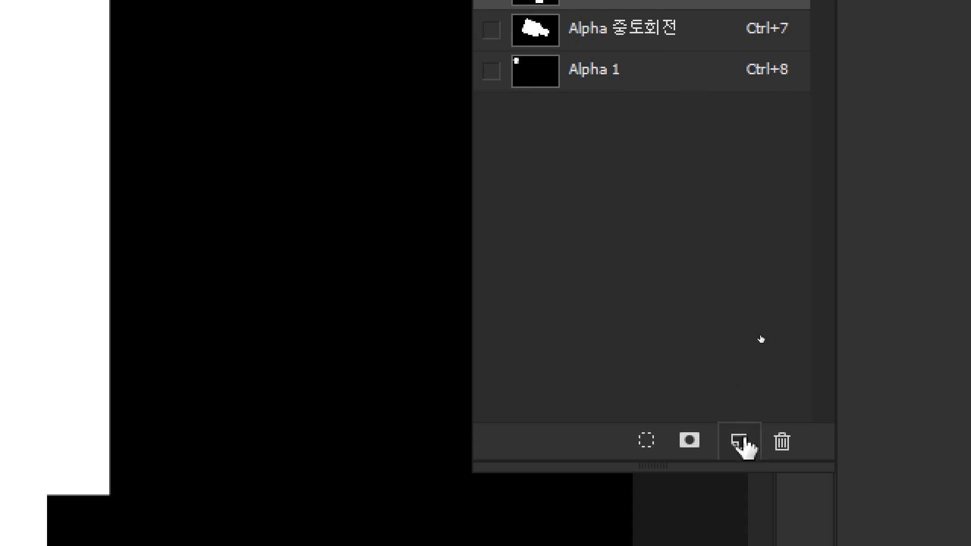
- Create a new alpha channel, fill the existing selection with white in it, and deselect
click(740, 443)
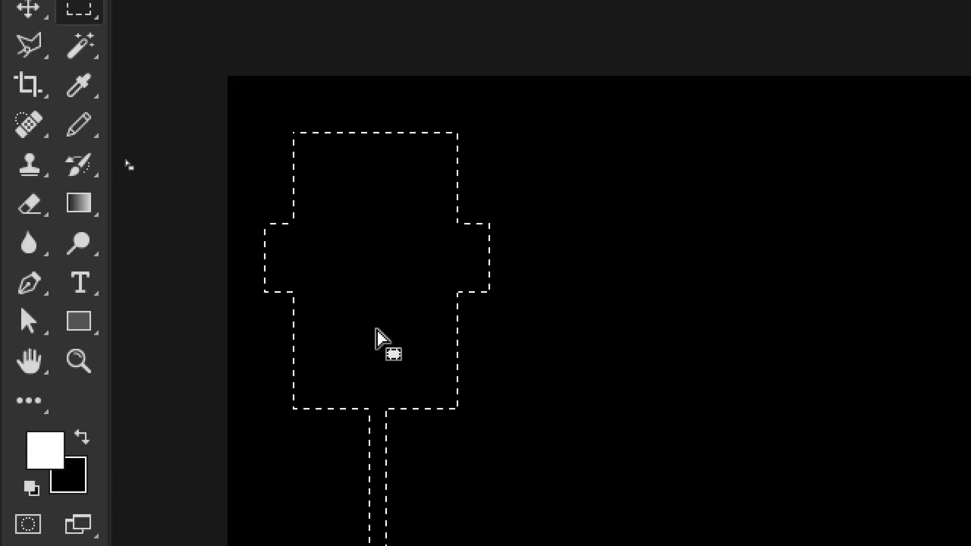
key(alt+BackSpace)
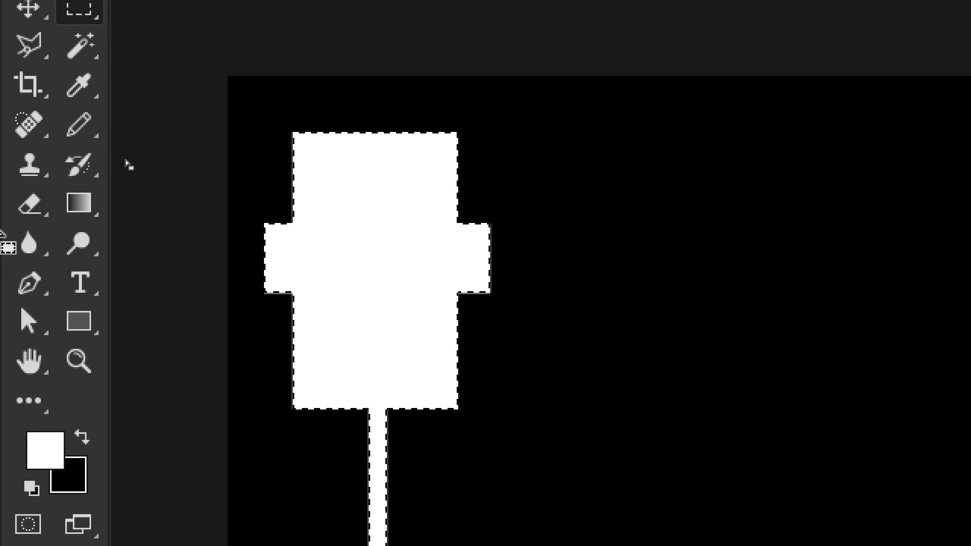
key(ctrl+d)
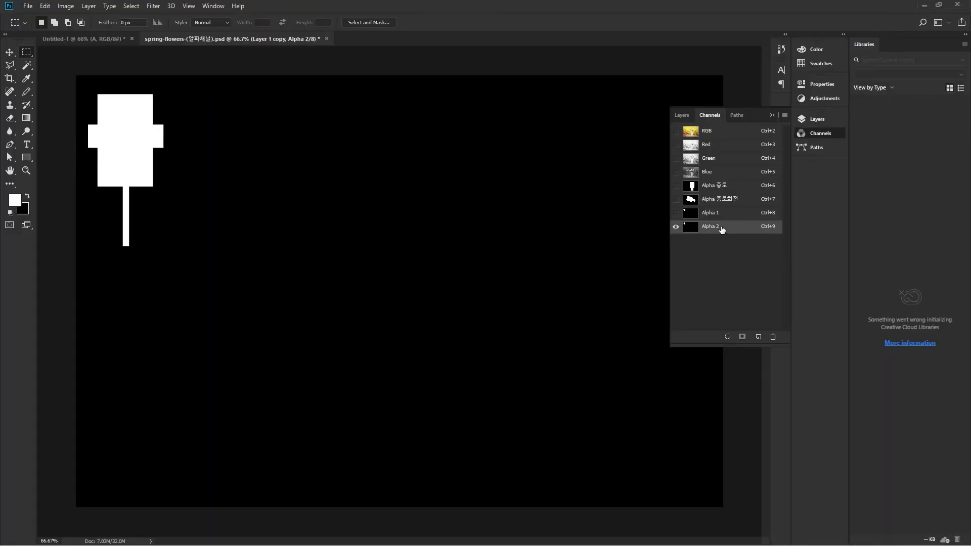
- Delete the newly created Alpha 2 channel
click(773, 335)
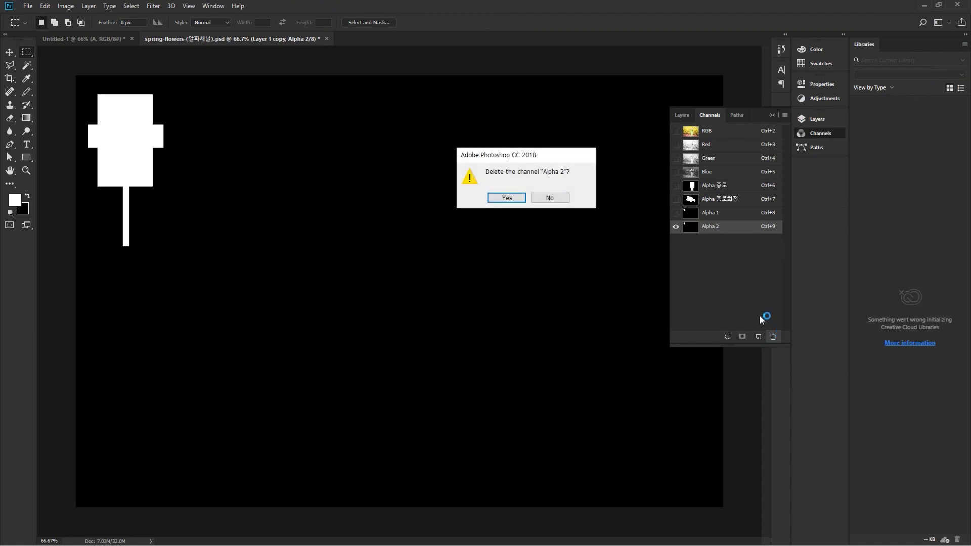
click(506, 198)
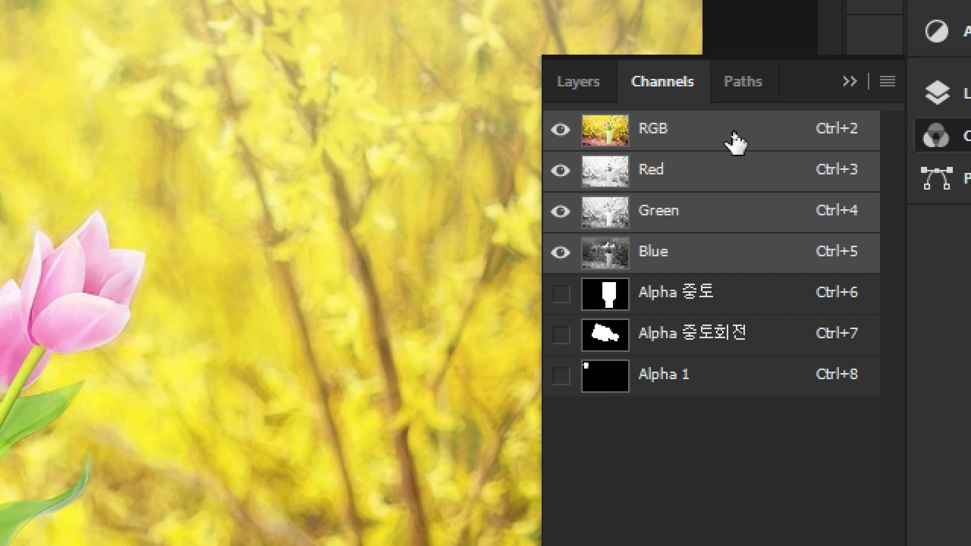
- Select the Background layer and draw a roughly square marquee selection over the flowers, left of the image centre
click(583, 87)
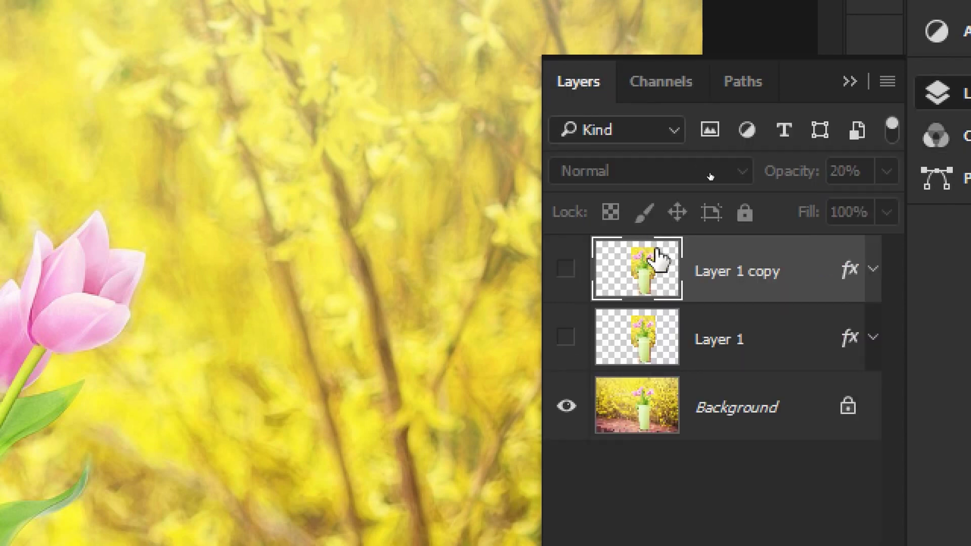
click(774, 411)
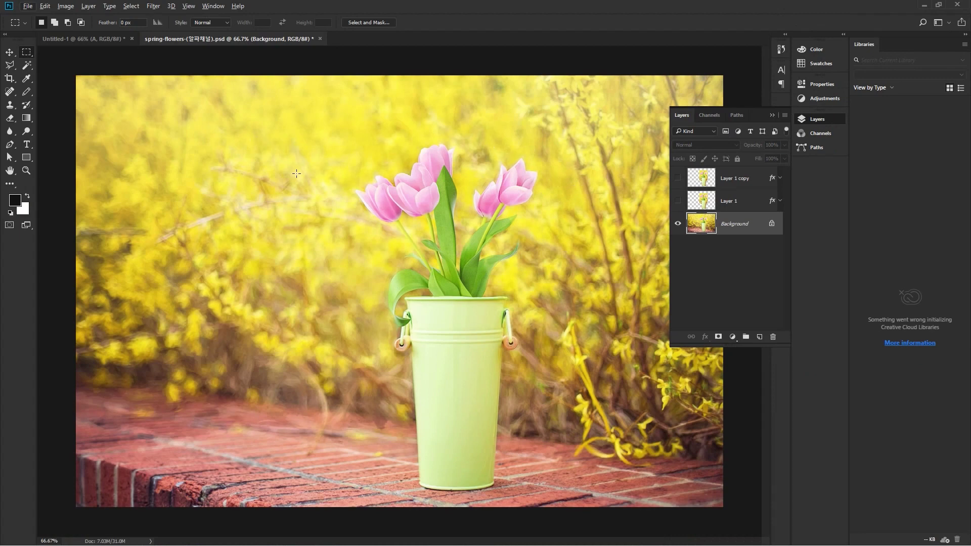
drag(198, 141, 473, 420)
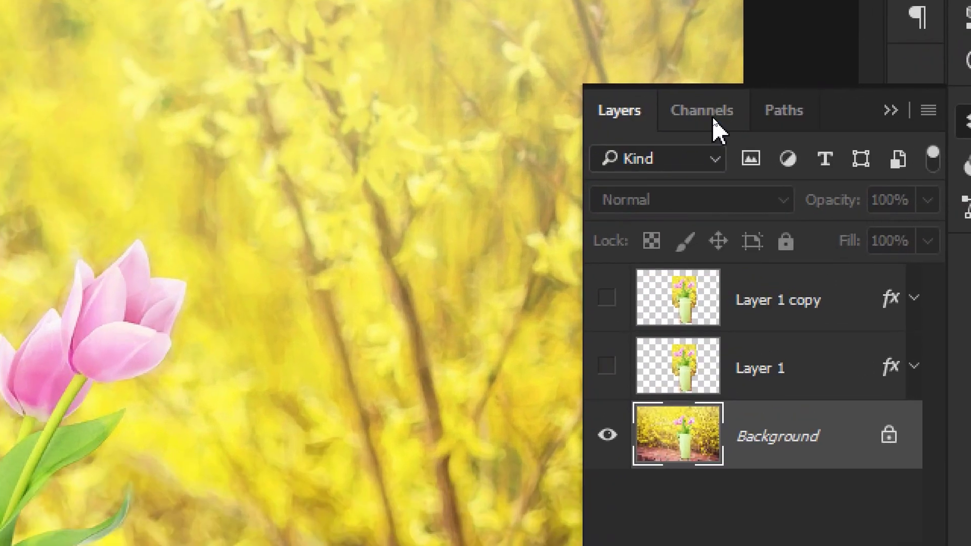
- Create a new alpha channel and fill the square selection in it with white
click(714, 119)
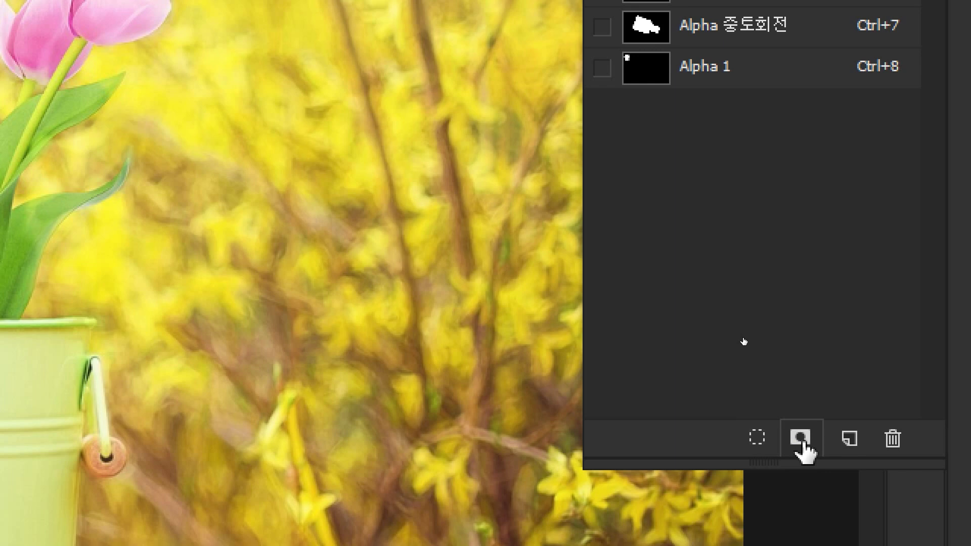
click(843, 439)
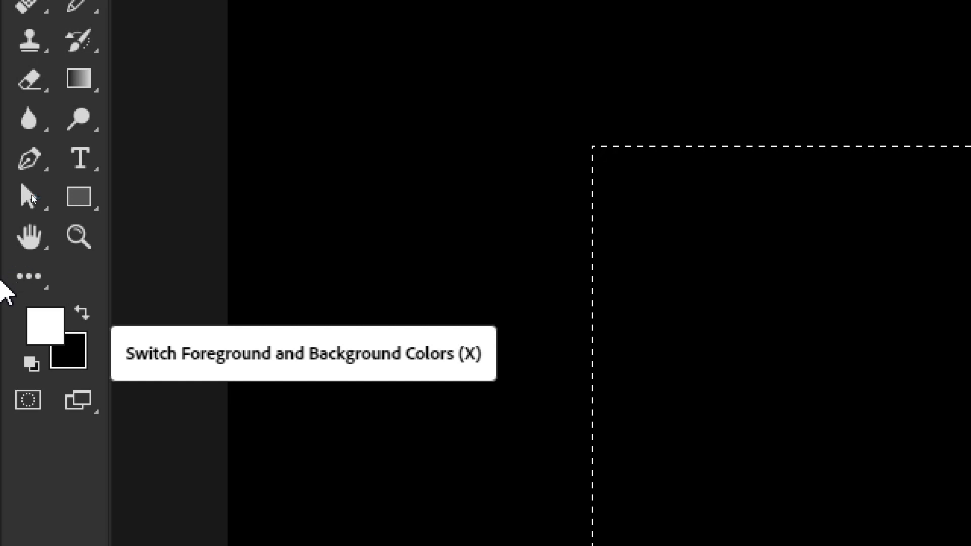
key(alt+BackSpace)
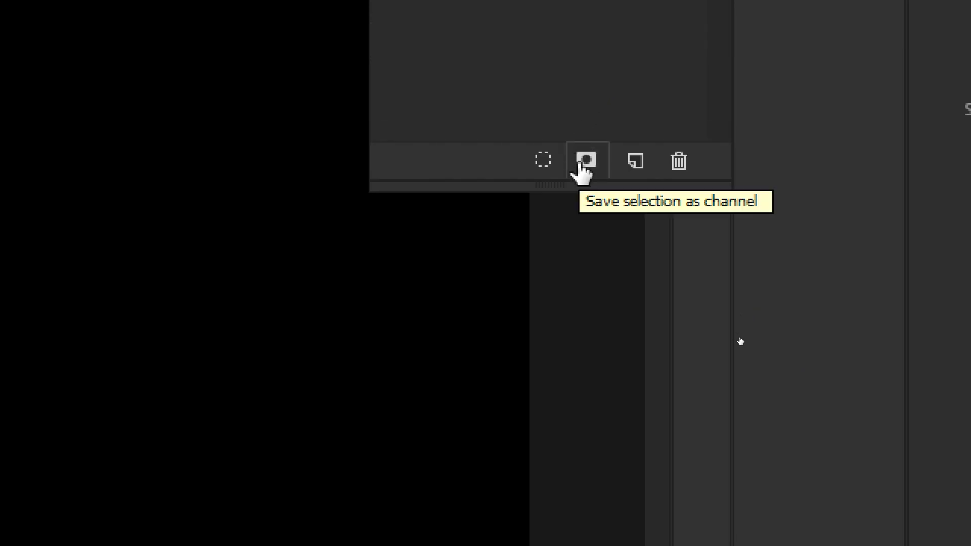
click(583, 163)
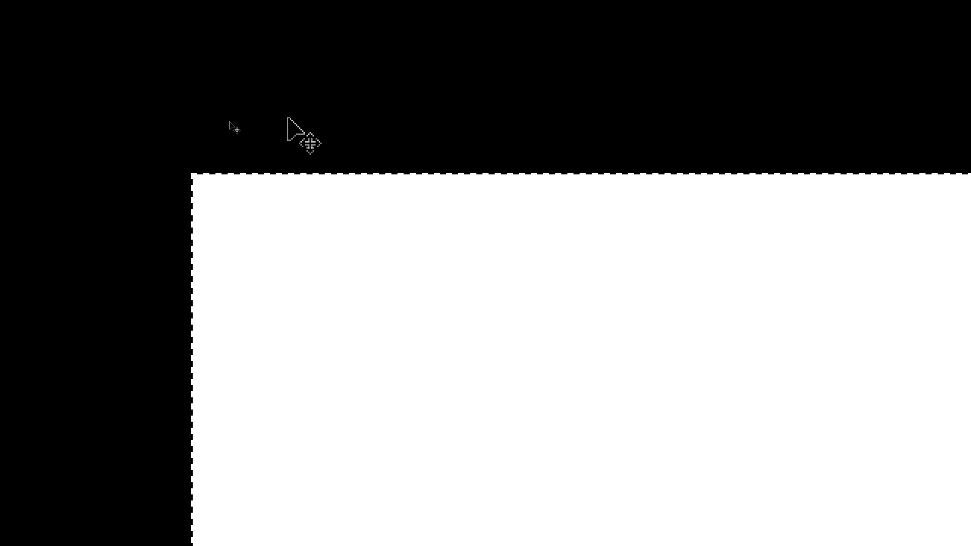
- Deselect and move the white square slightly to the left within the Alpha 2 channel
key(ctrl+d)
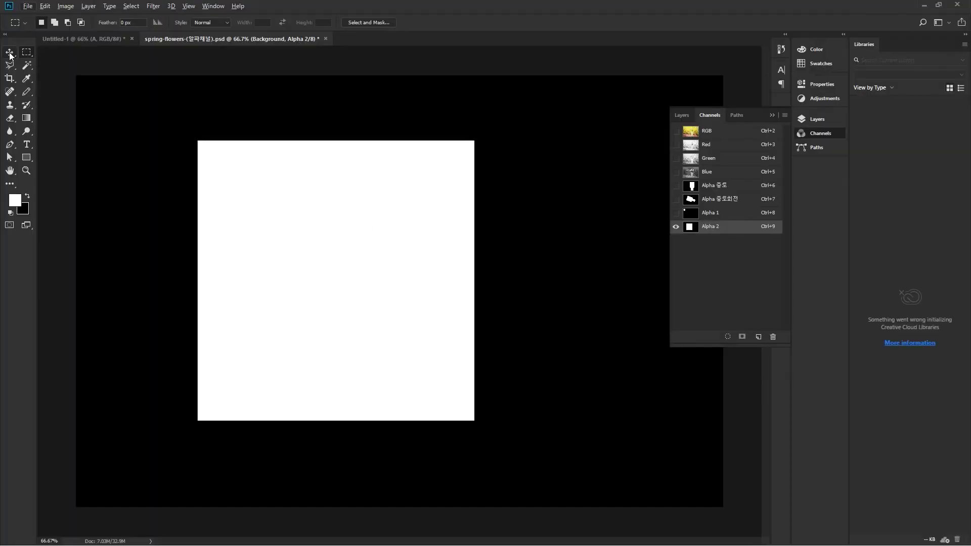
click(15, 52)
mouse_move(304, 250)
mouse_down()
mouse_move(266, 271)
mouse_move(298, 299)
mouse_move(293, 278)
mouse_move(275, 290)
mouse_move(306, 262)
mouse_up()
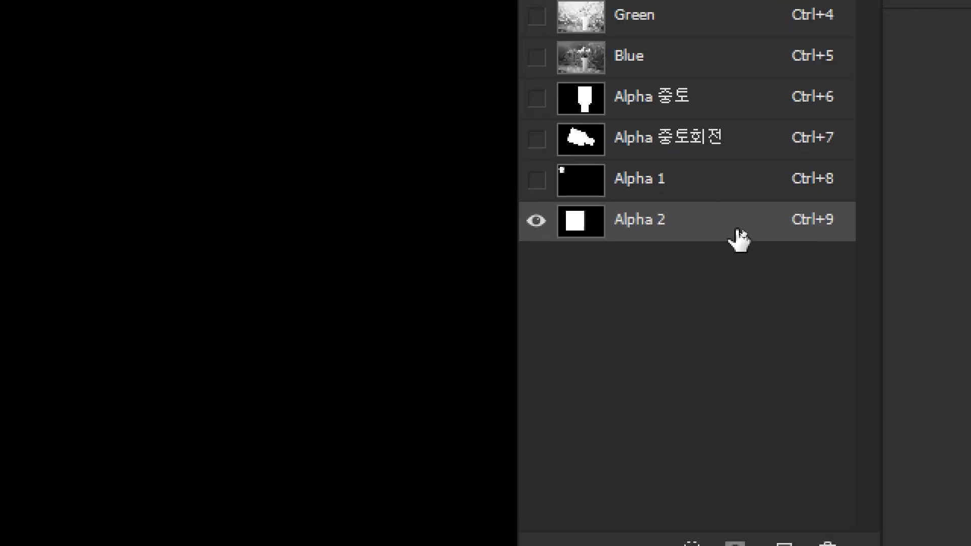
- Duplicate the Alpha 2 channel and name the copy "A hole"
drag(739, 241, 784, 543)
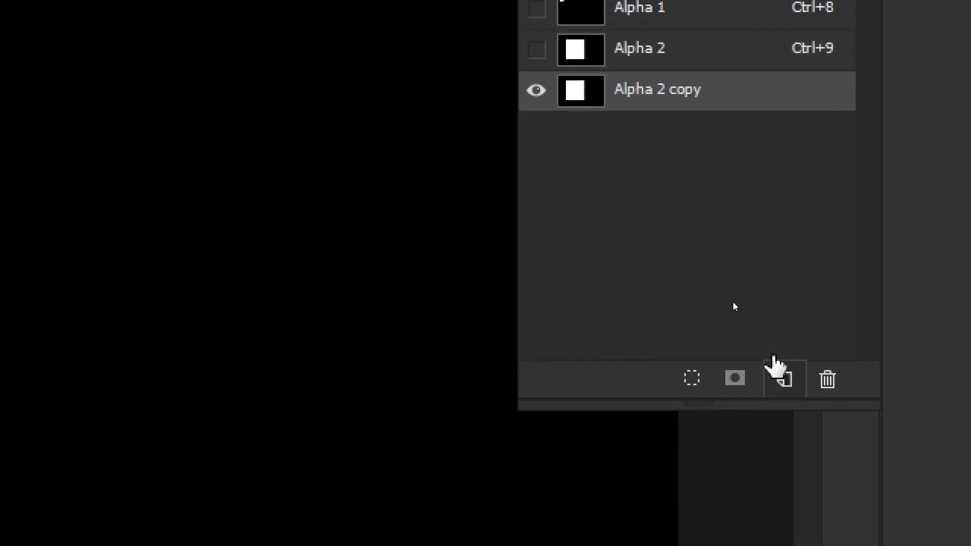
click(645, 61)
double_click(652, 90)
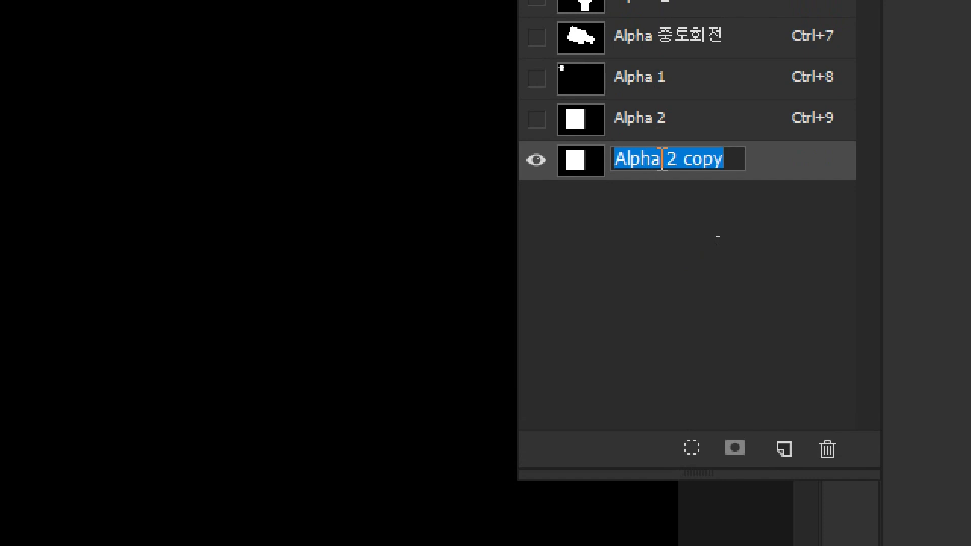
drag(626, 159, 728, 159)
text(hol)
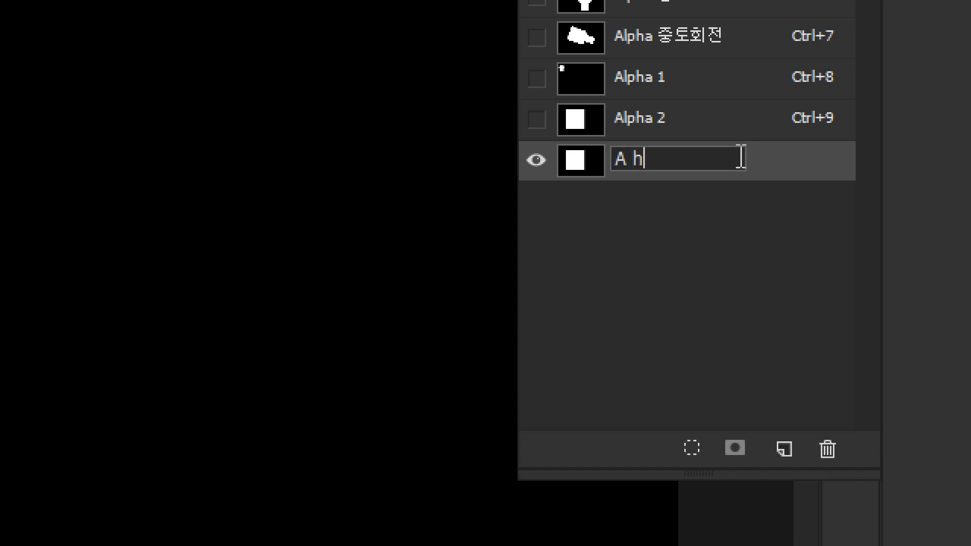
text(e)
key(Return)
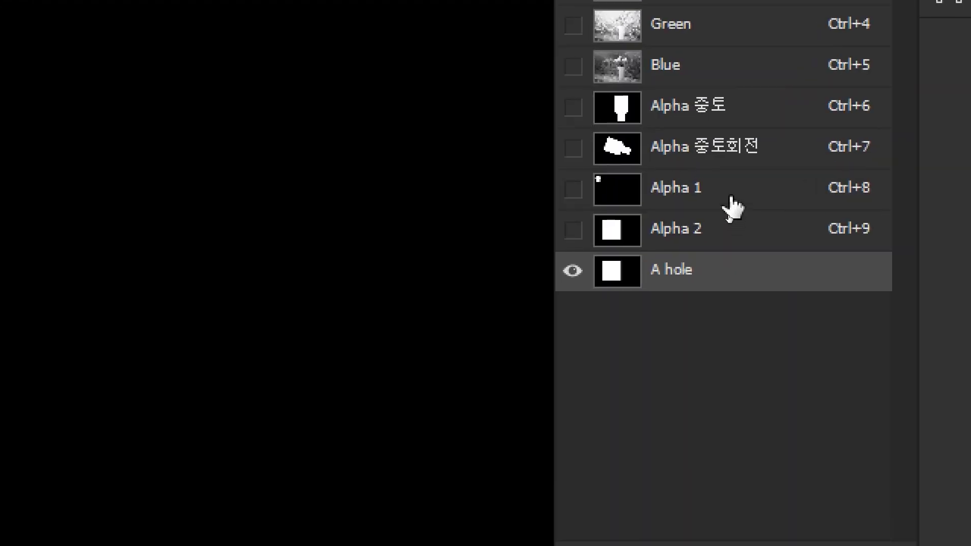
- View the alpha channels one after another, ending with A hole, and return to the RGB composite
click(729, 217)
click(739, 162)
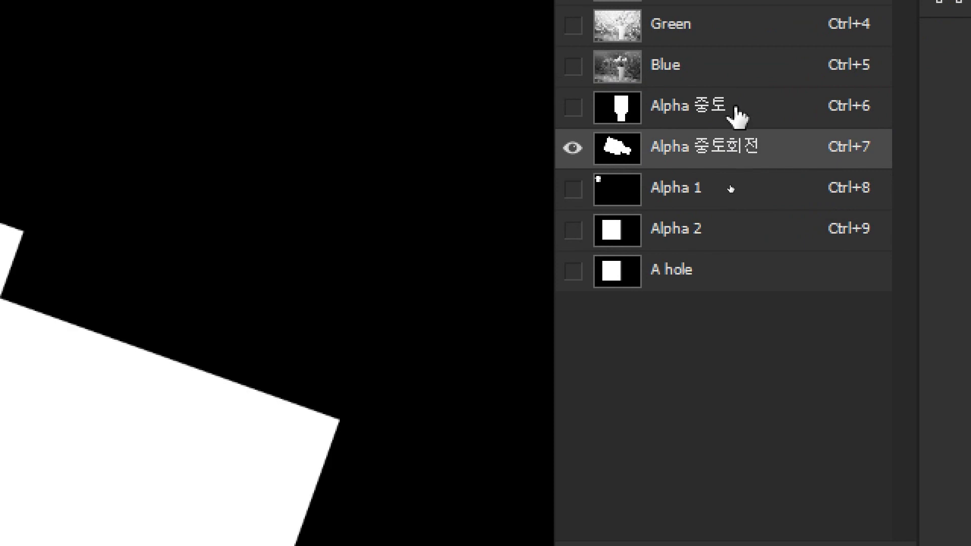
click(733, 112)
click(717, 139)
click(716, 199)
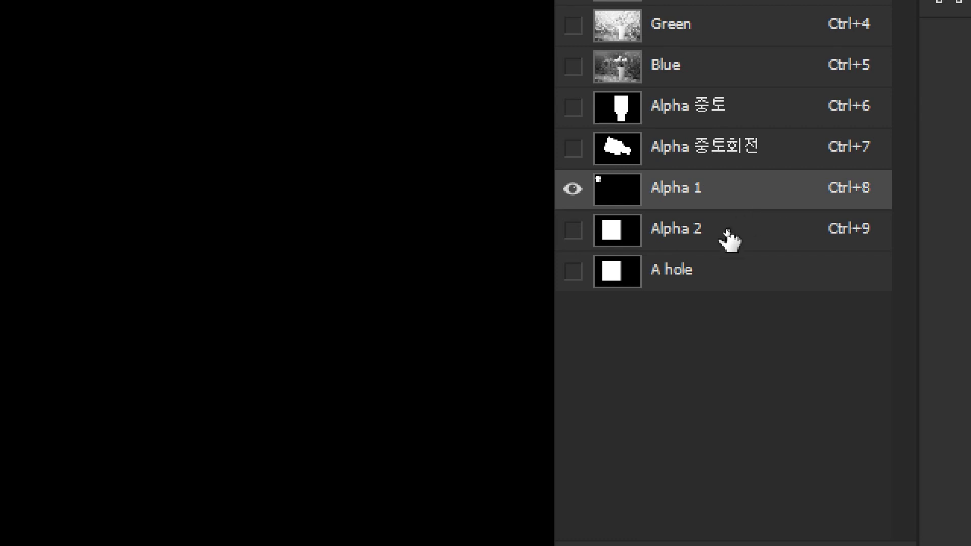
click(697, 273)
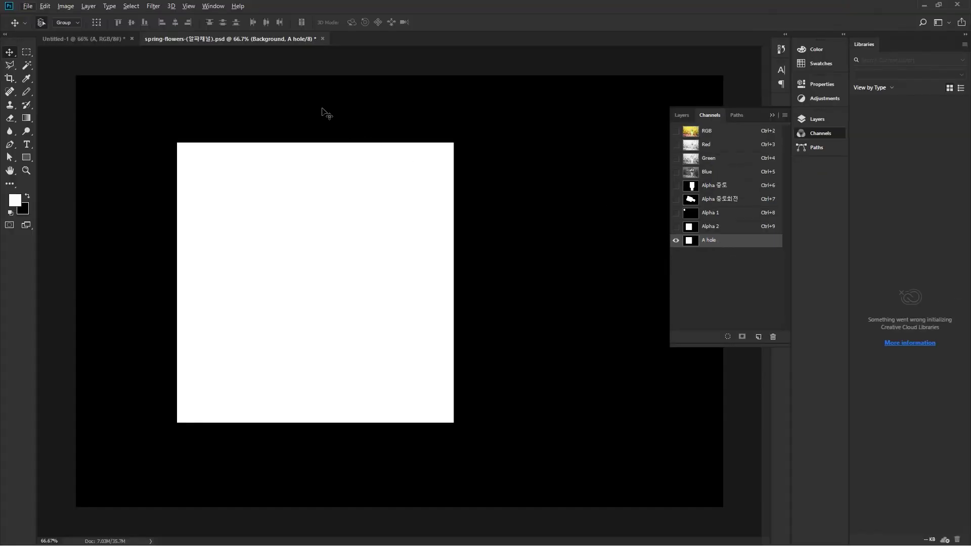
drag(742, 141, 742, 140)
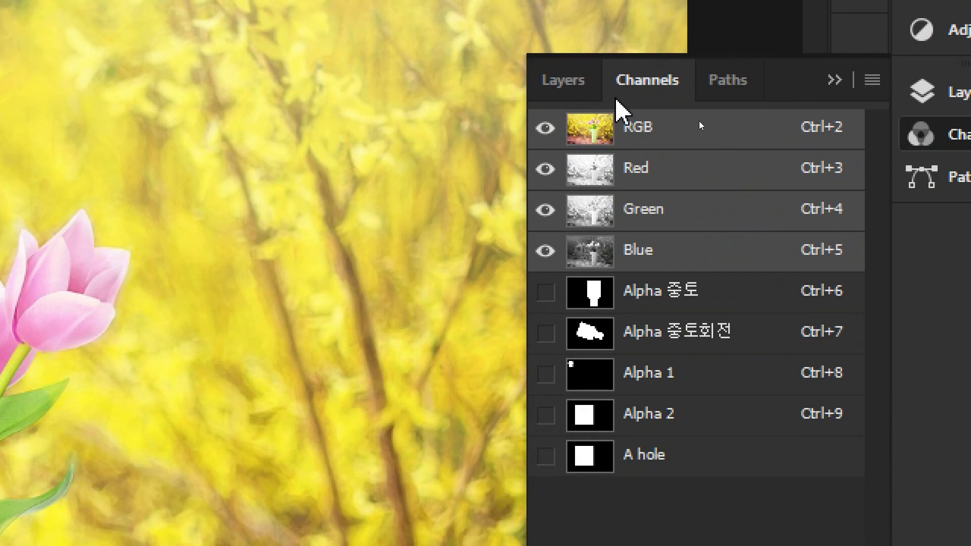
- Add a horizontal text layer with the letter "A" on the flower photo, directly above the Background layer
click(565, 81)
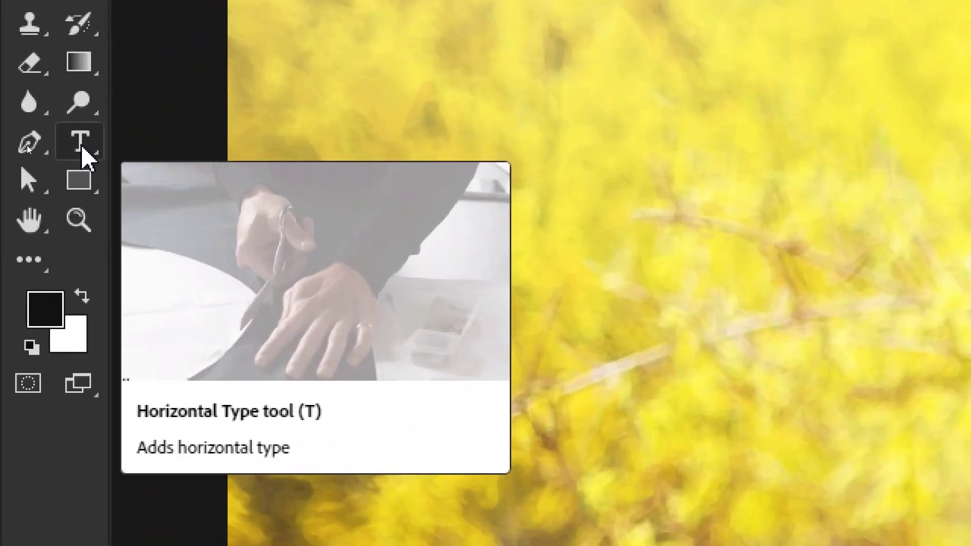
click(27, 148)
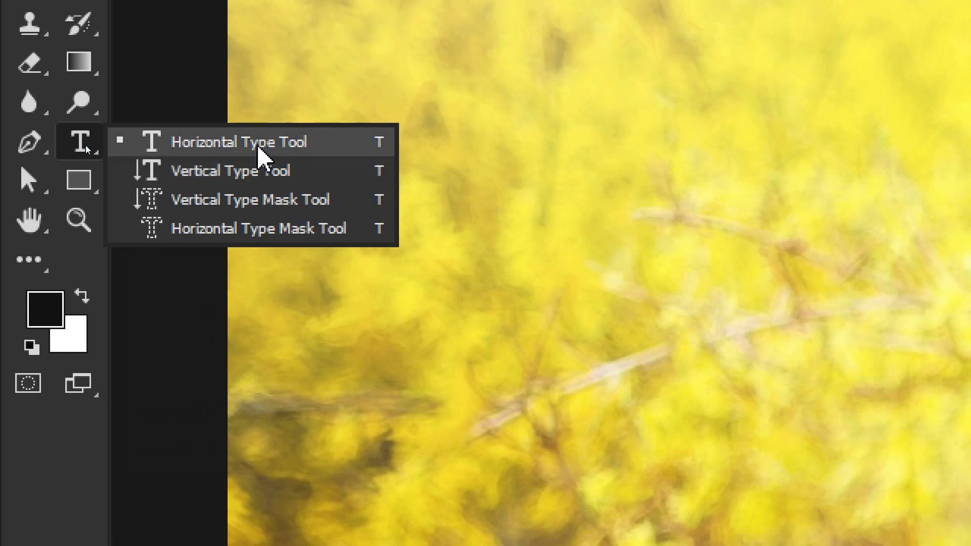
click(259, 148)
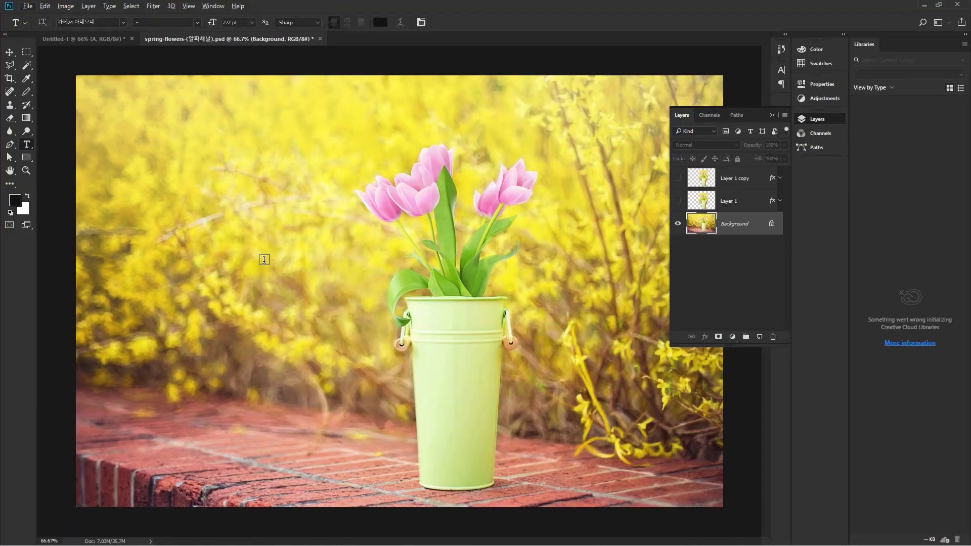
click(96, 42)
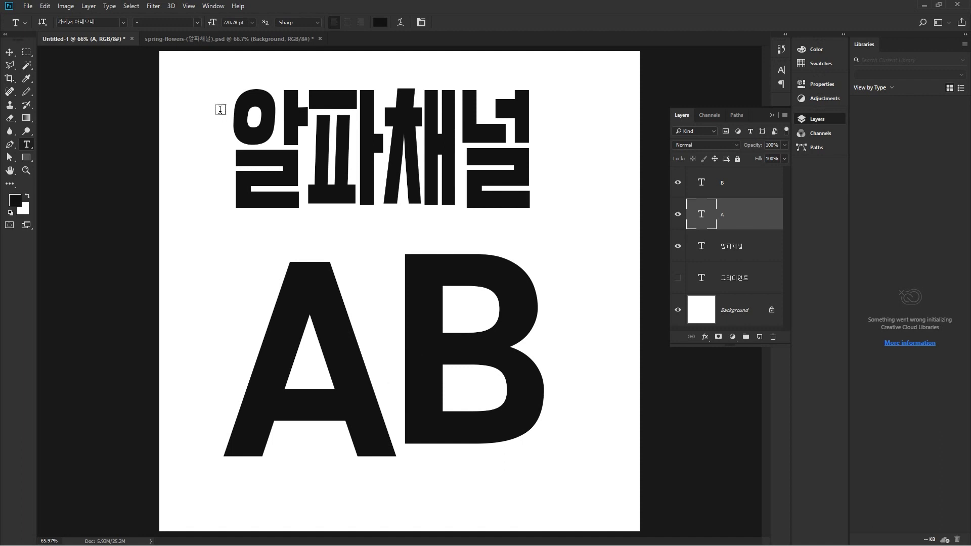
click(197, 39)
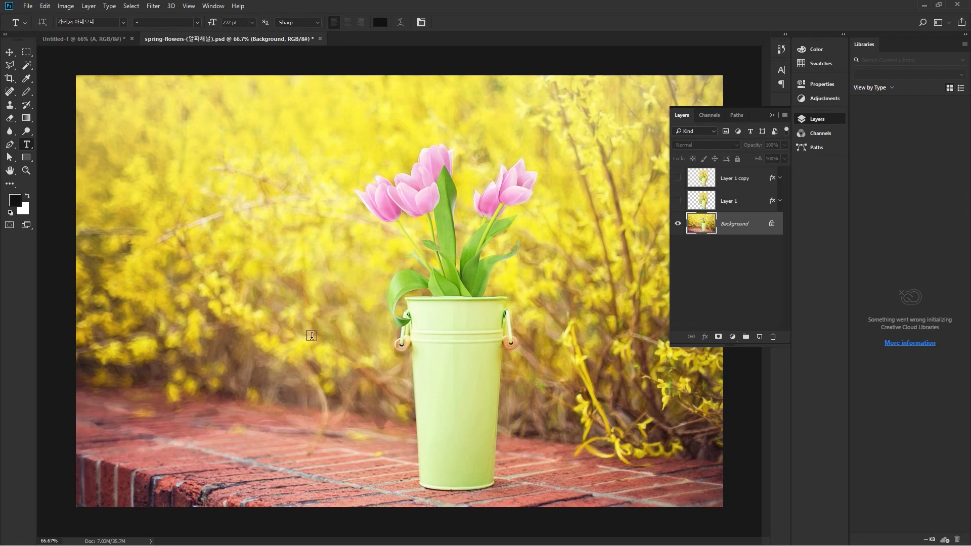
click(288, 316)
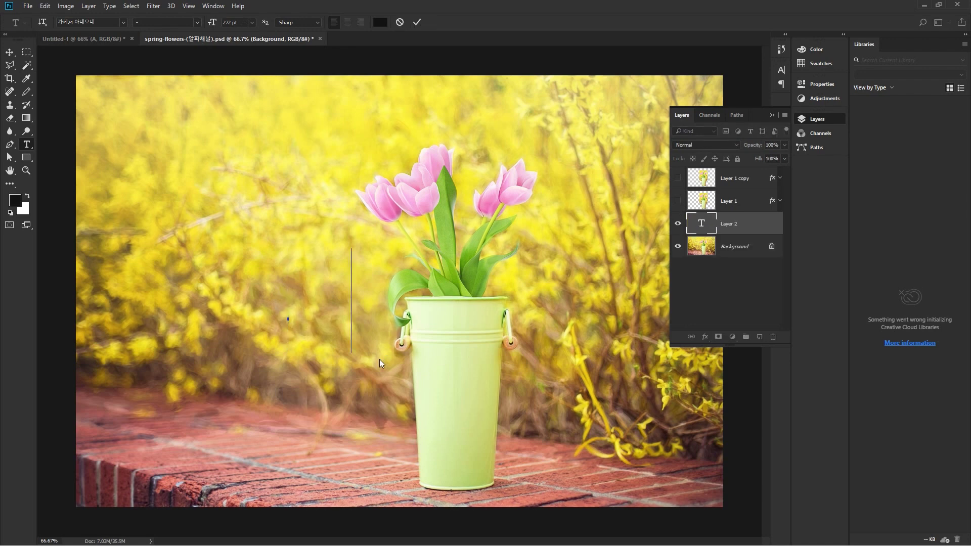
text(A)
- Scale the letter A up to about 380% so it covers a large area beside the tulips
click(11, 54)
key(ctrl+t)
drag(353, 248, 444, 102)
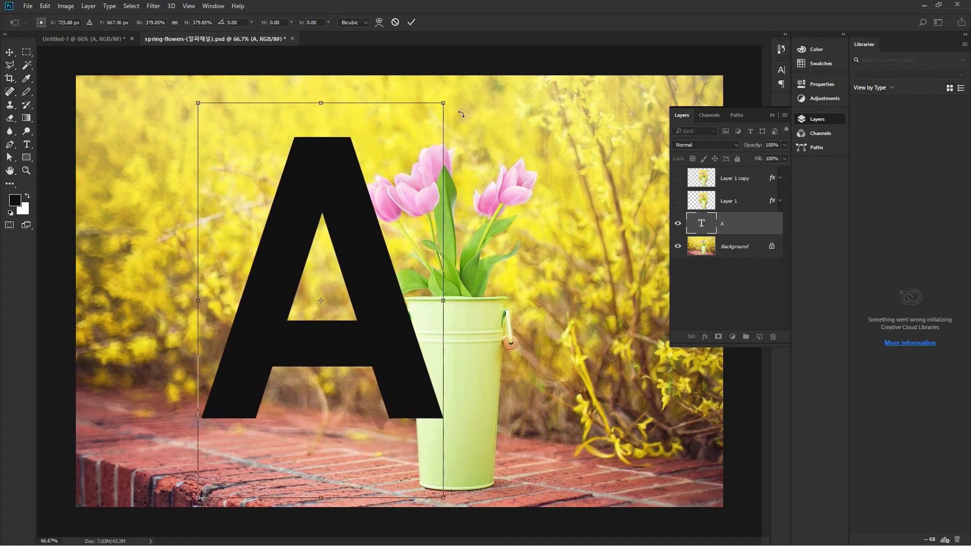
key(Return)
- Replace the letter A in the text layer with "C"
click(26, 145)
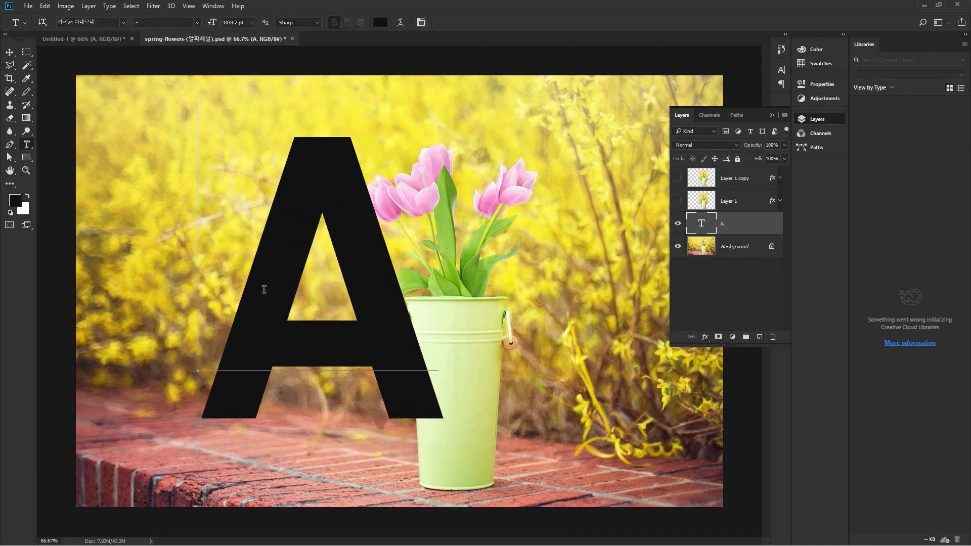
double_click(264, 289)
text(C)
click(9, 52)
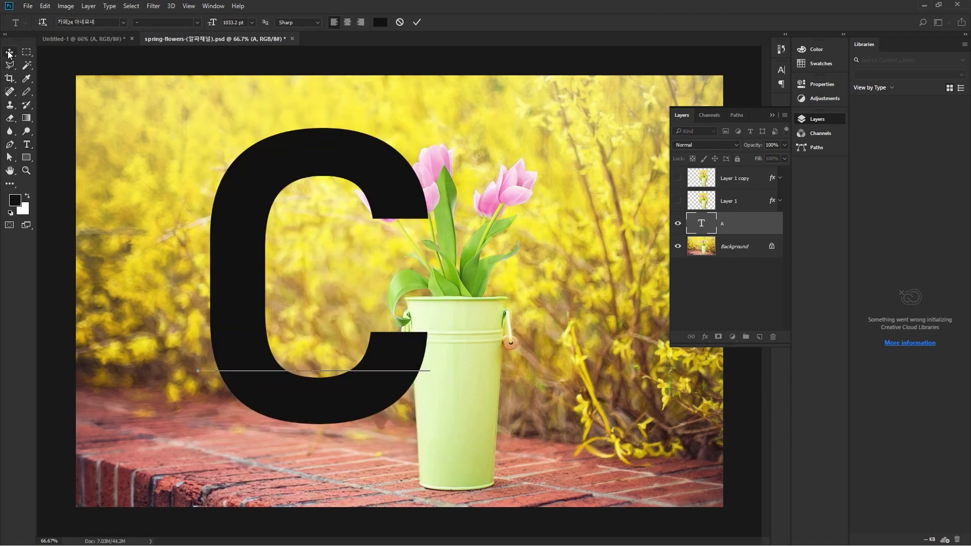
- Rotate the large letter C slightly counterclockwise and reposition it beside the flower pot
drag(223, 240, 184, 251)
key(ctrl+t)
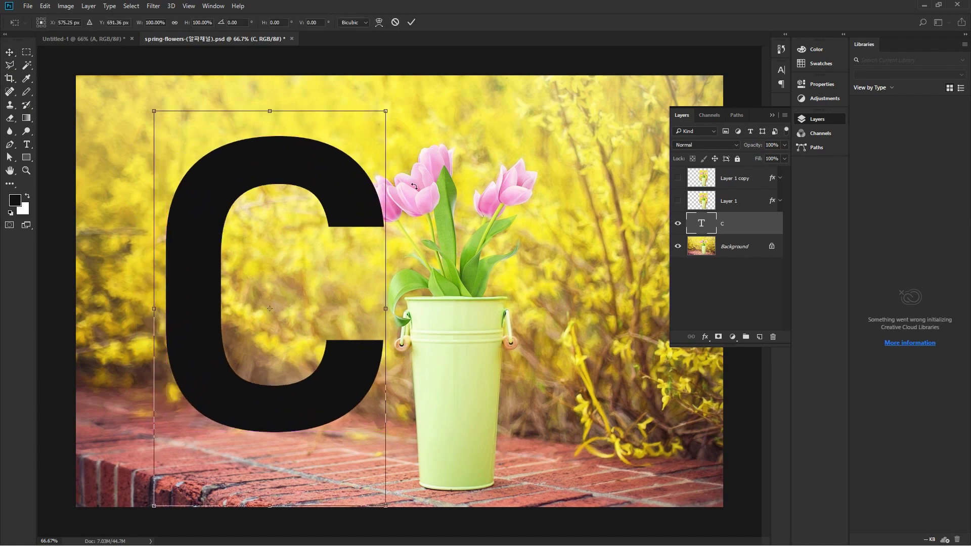
drag(415, 175, 405, 140)
key(Return)
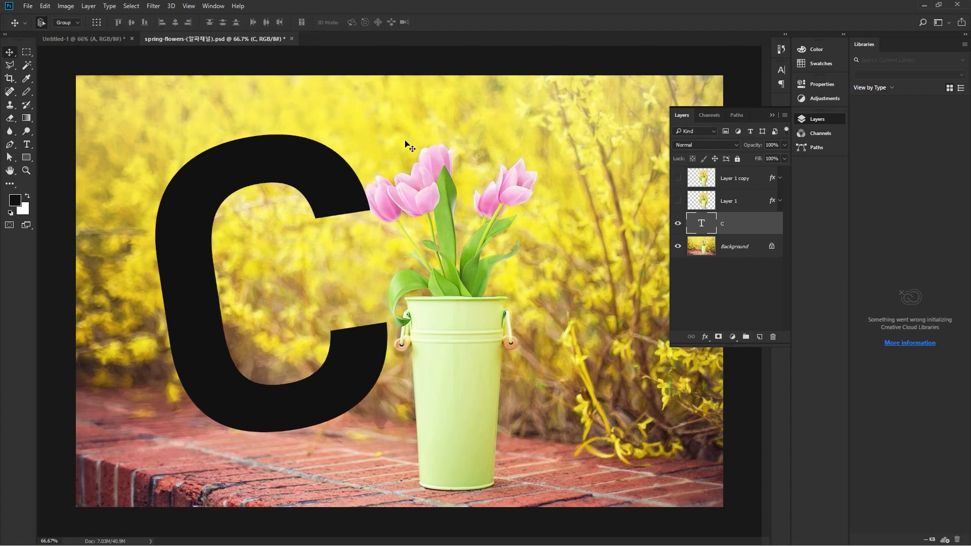
drag(337, 190, 355, 153)
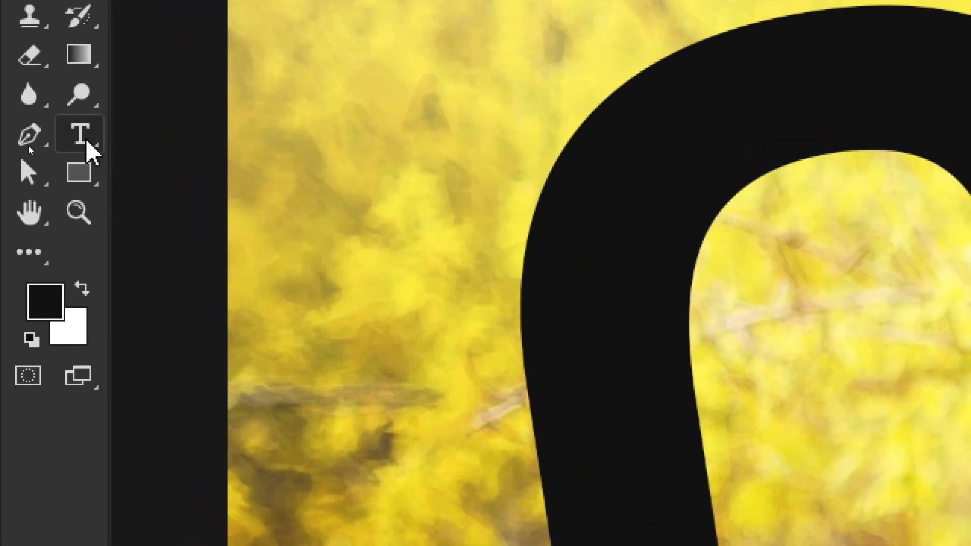
- Hide the C text layer and activate the Horizontal Type Mask tool
click(86, 146)
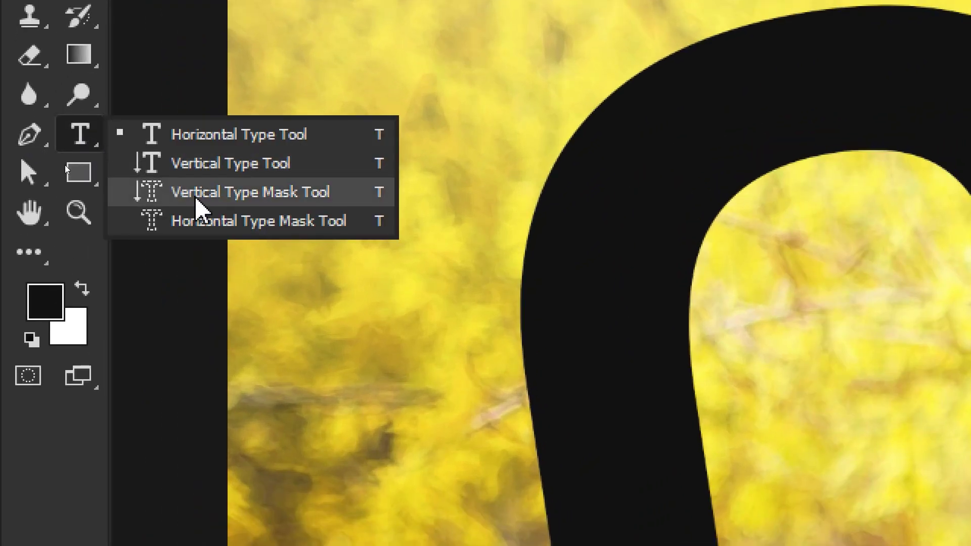
click(202, 224)
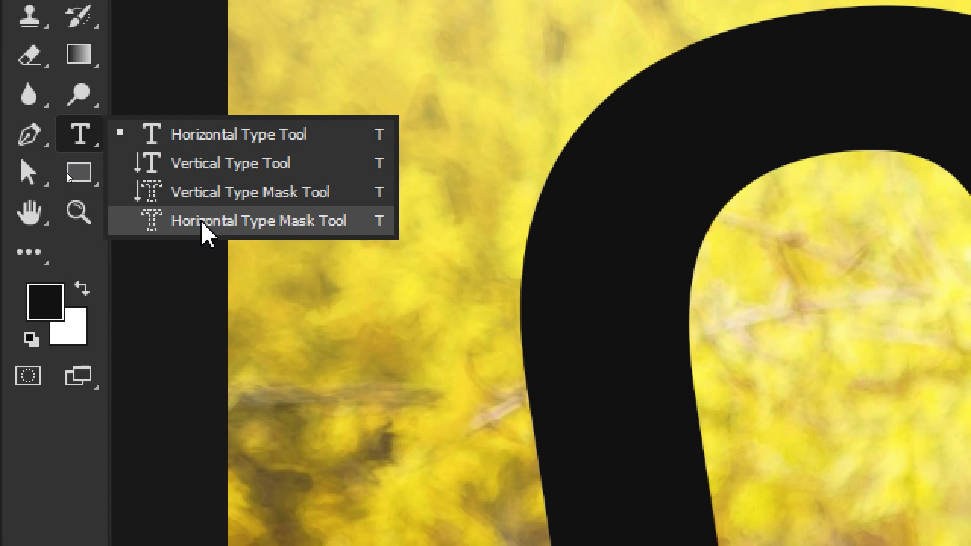
click(203, 224)
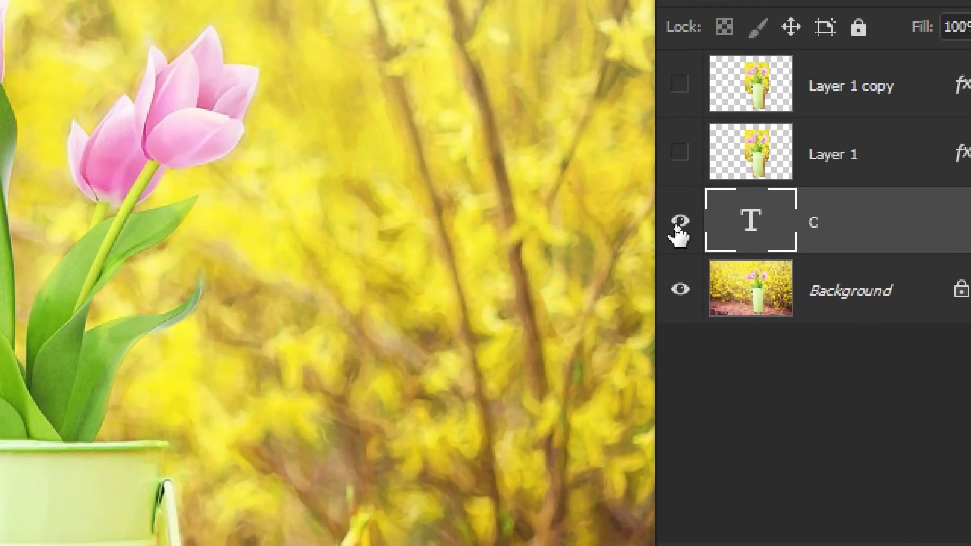
click(677, 227)
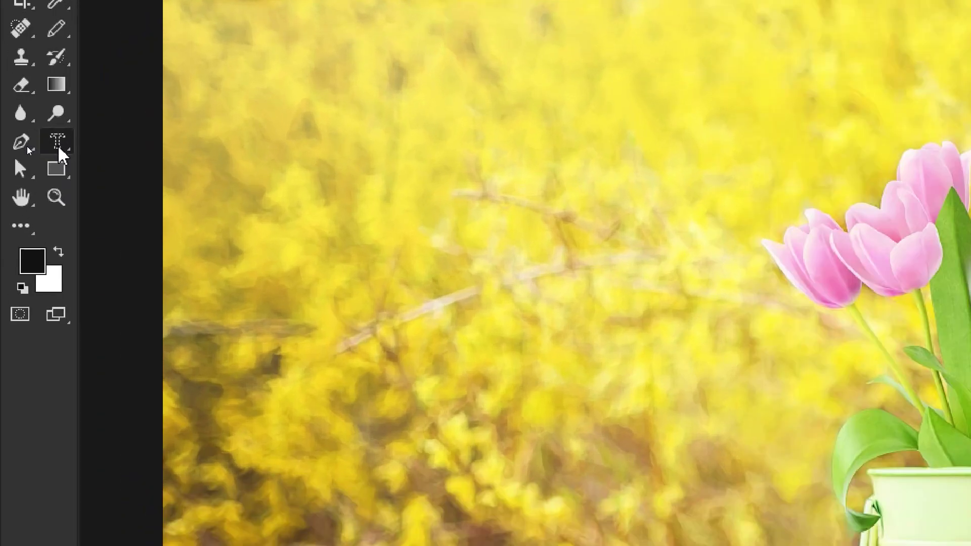
click(28, 147)
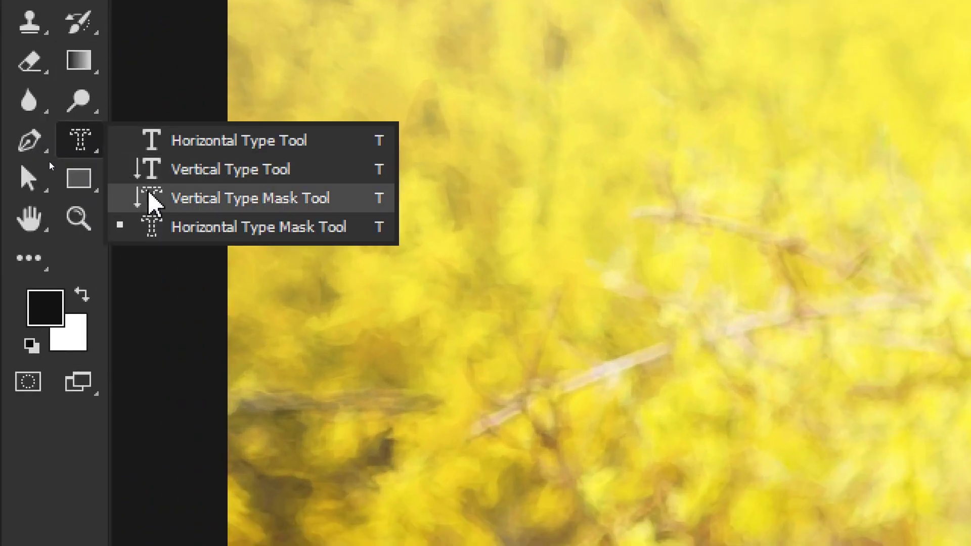
click(188, 229)
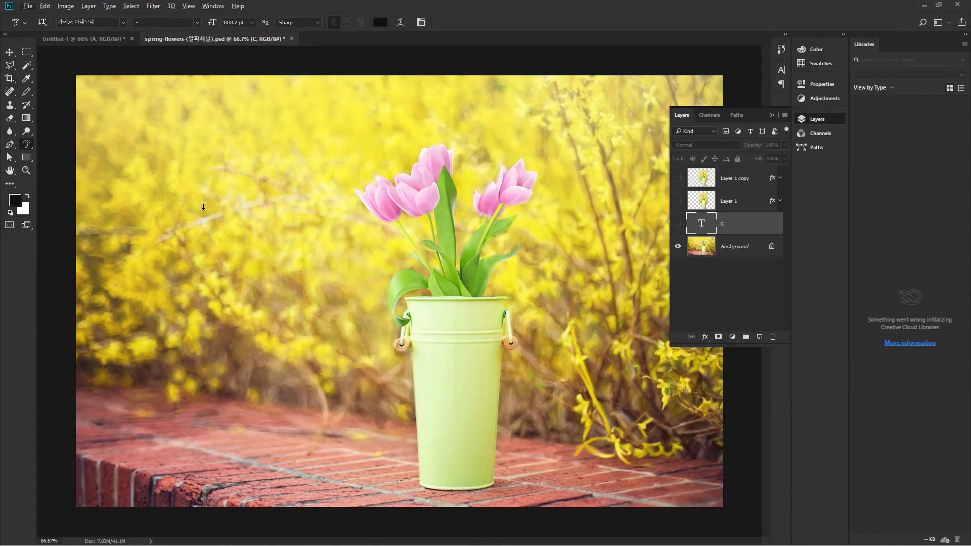
- Create a selection shaped like the letter "D" on the yellow flowers with the type mask, and deselect it
click(222, 252)
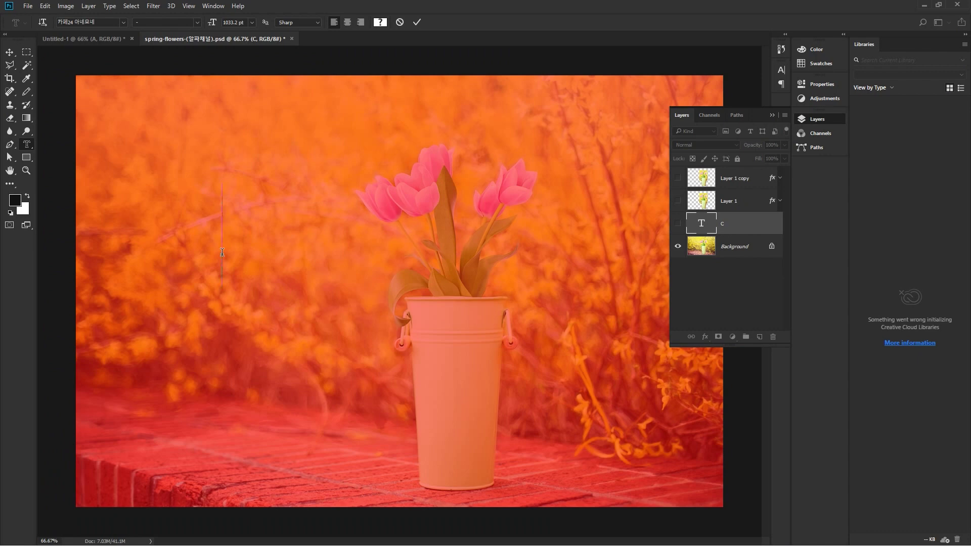
text(D)
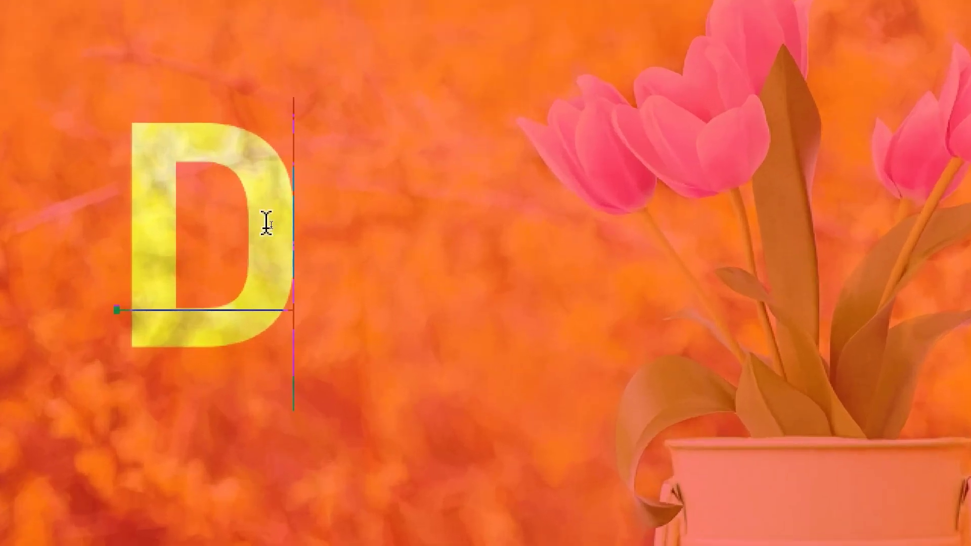
drag(266, 223, 156, 217)
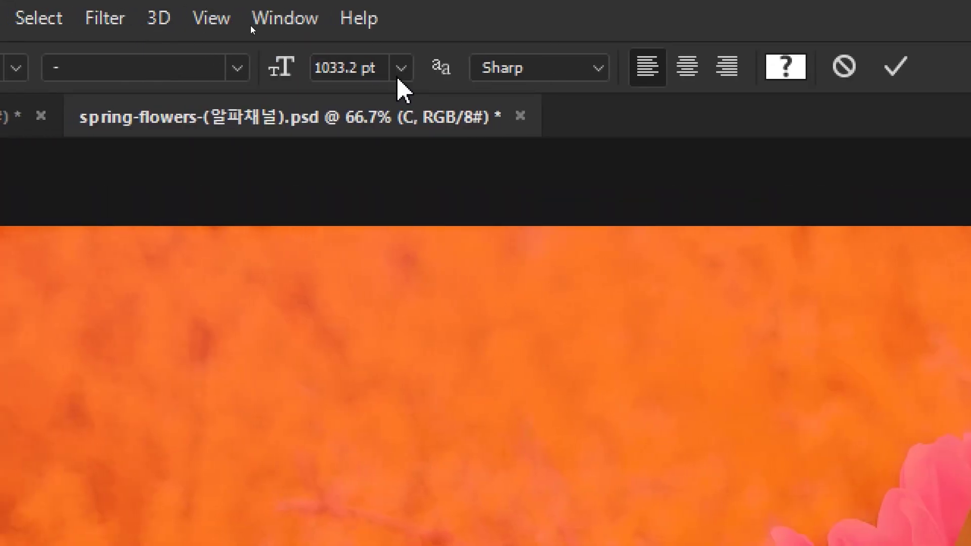
click(401, 75)
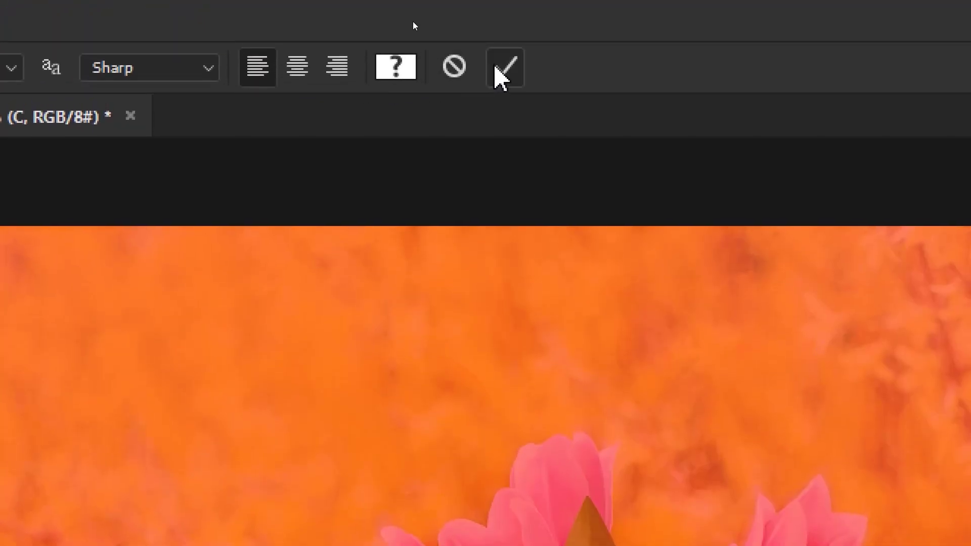
click(497, 71)
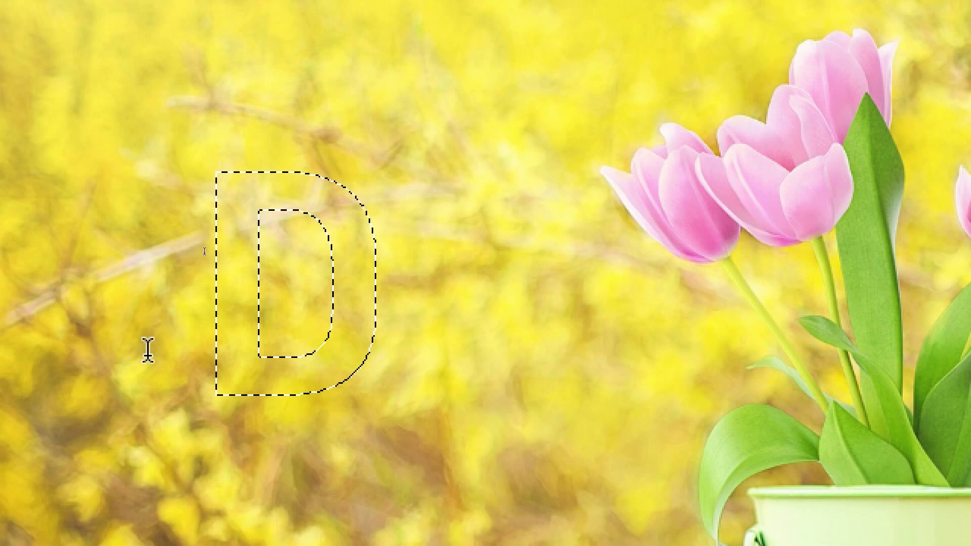
key(v)
key(ctrl+d)
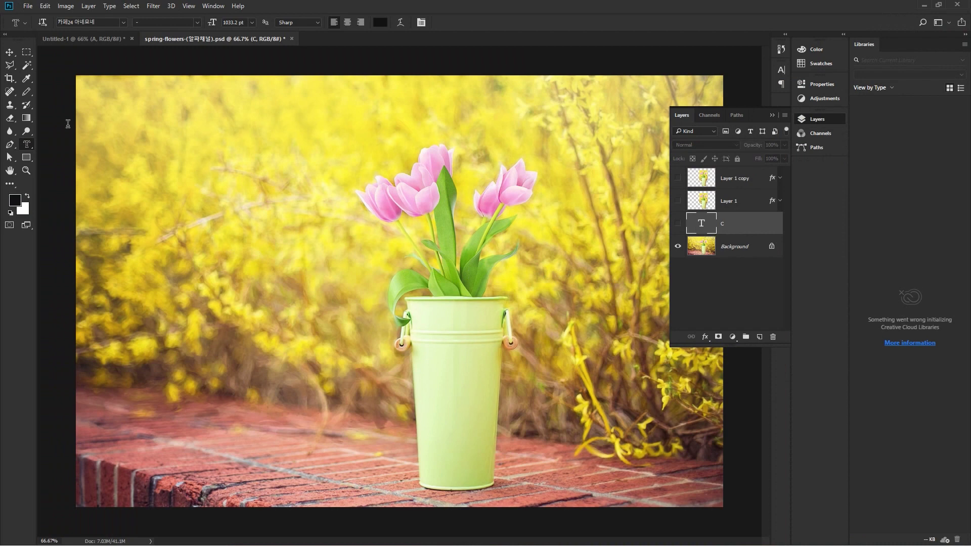
- Move the white shape in the Alpha 1 channel to the middle of the canvas and load the channel as a selection
click(11, 54)
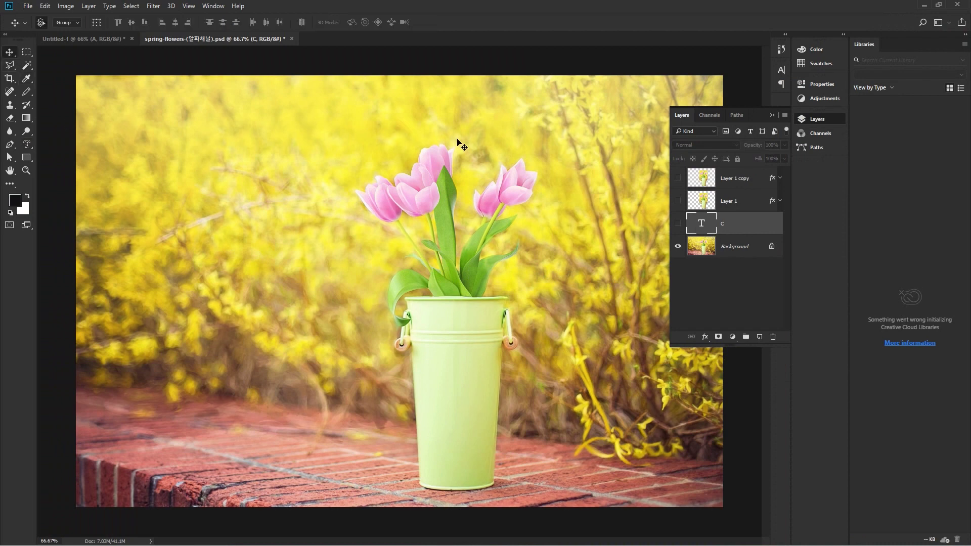
click(703, 116)
click(727, 241)
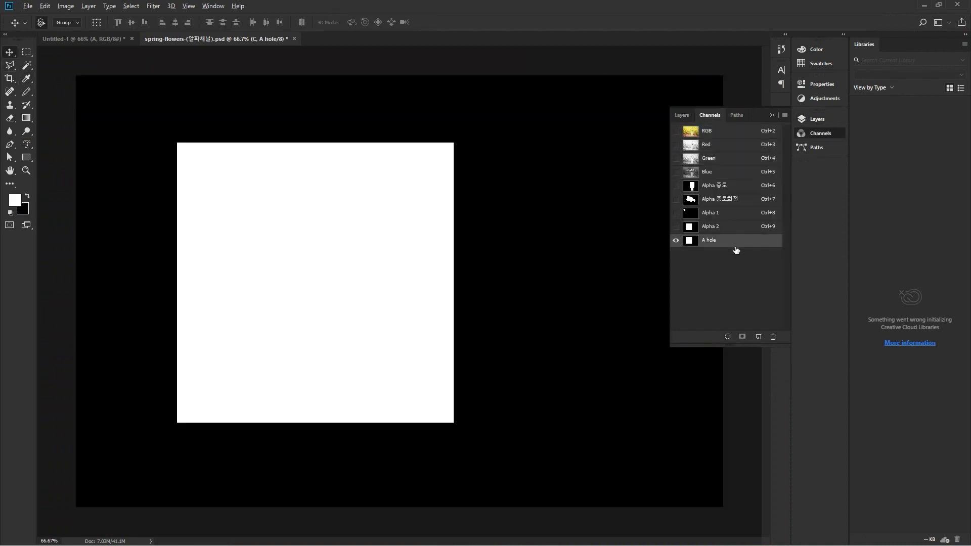
click(726, 216)
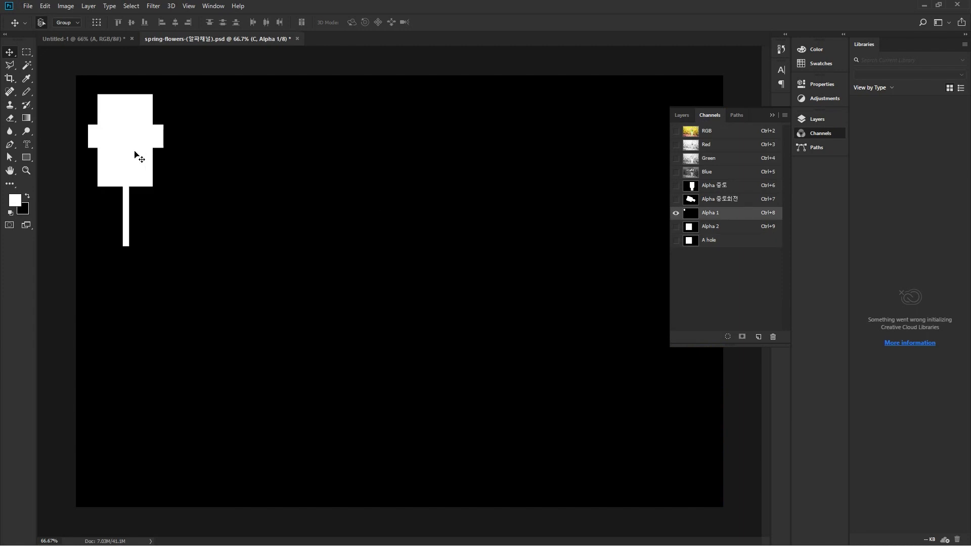
drag(132, 145, 387, 232)
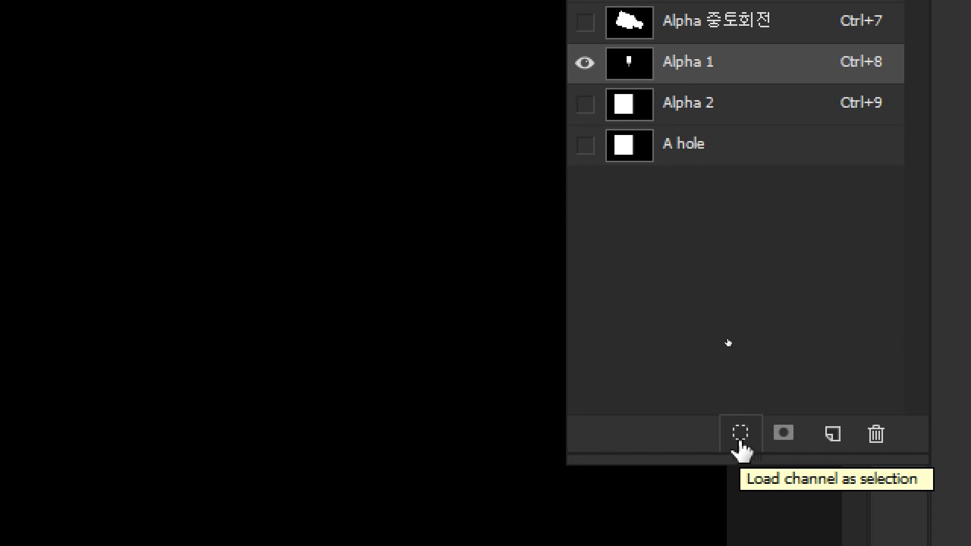
click(740, 433)
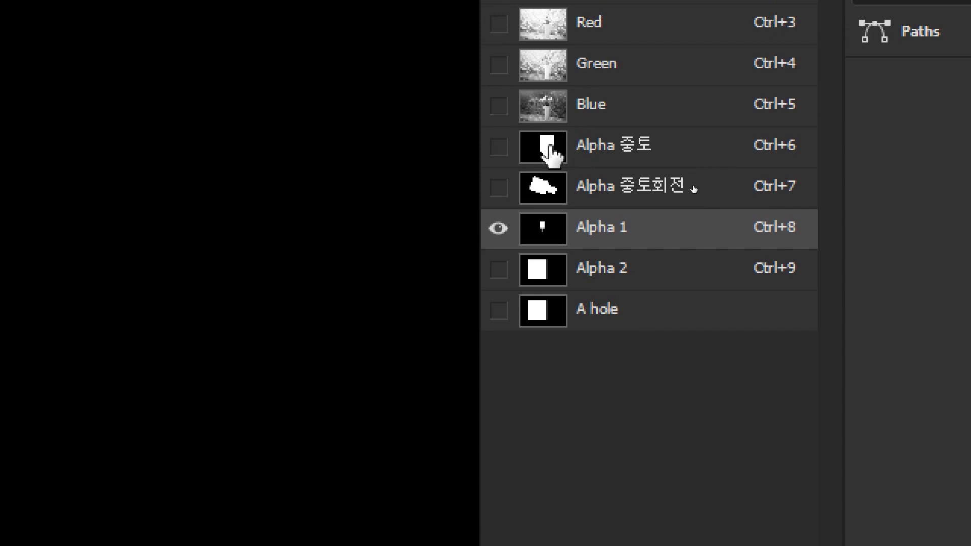
- View the alpha channels one after another, ending with Alpha 1
click(549, 148)
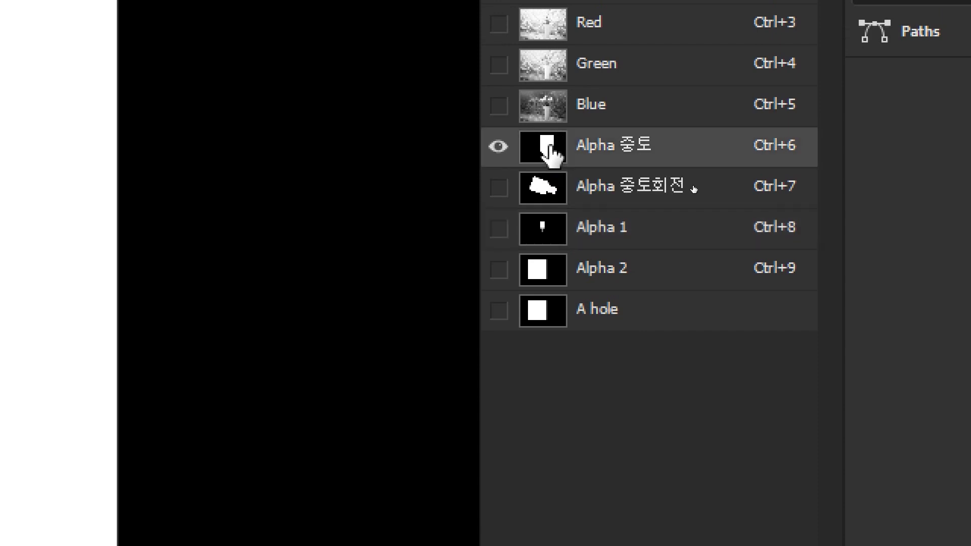
click(545, 184)
click(542, 237)
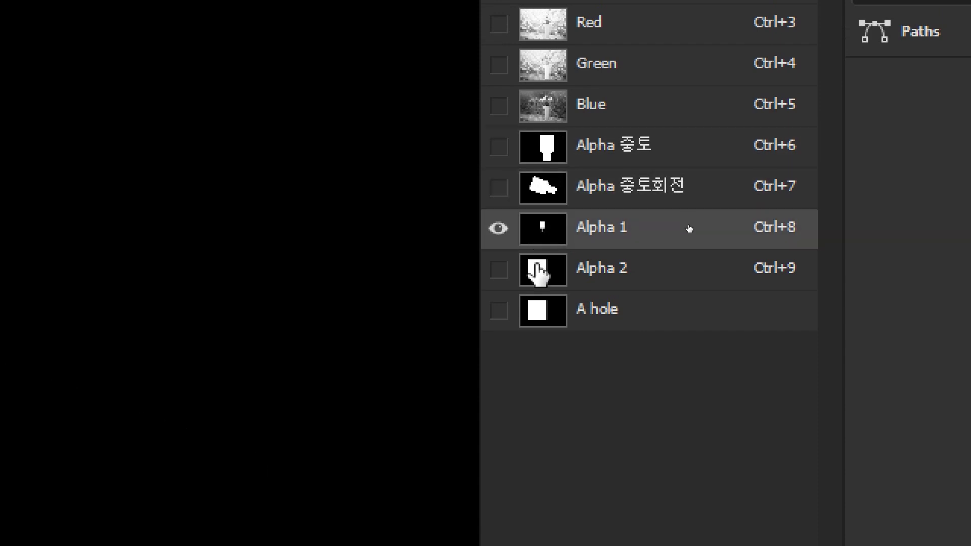
click(536, 273)
click(540, 306)
click(540, 265)
click(543, 231)
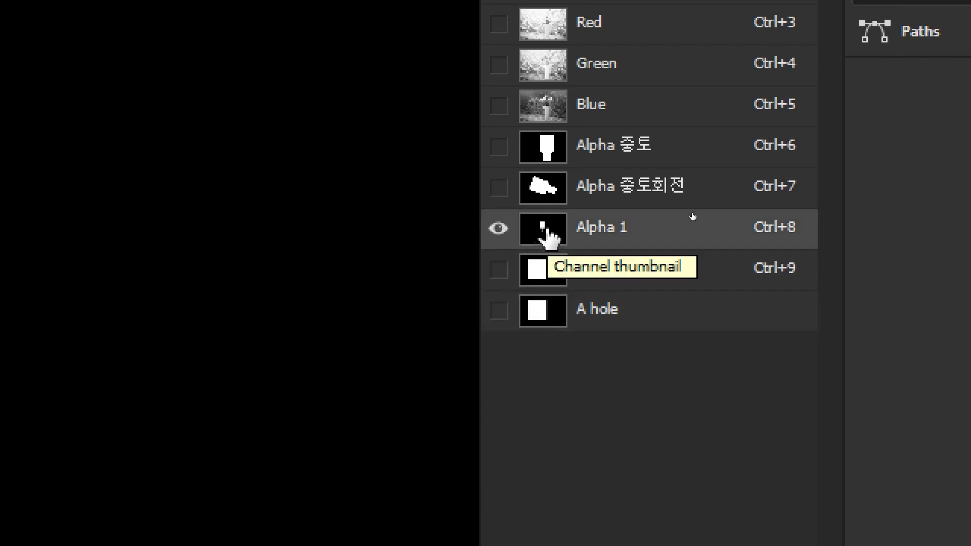
- Load the white shape of Alpha 1 as a selection directly from the channel's thumbnail
drag(546, 230, 546, 232)
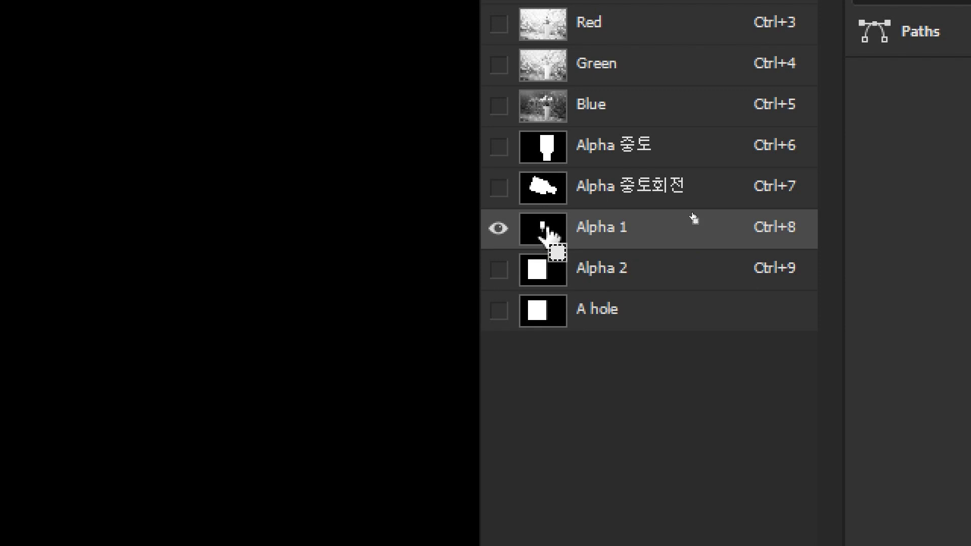
drag(546, 231, 555, 232)
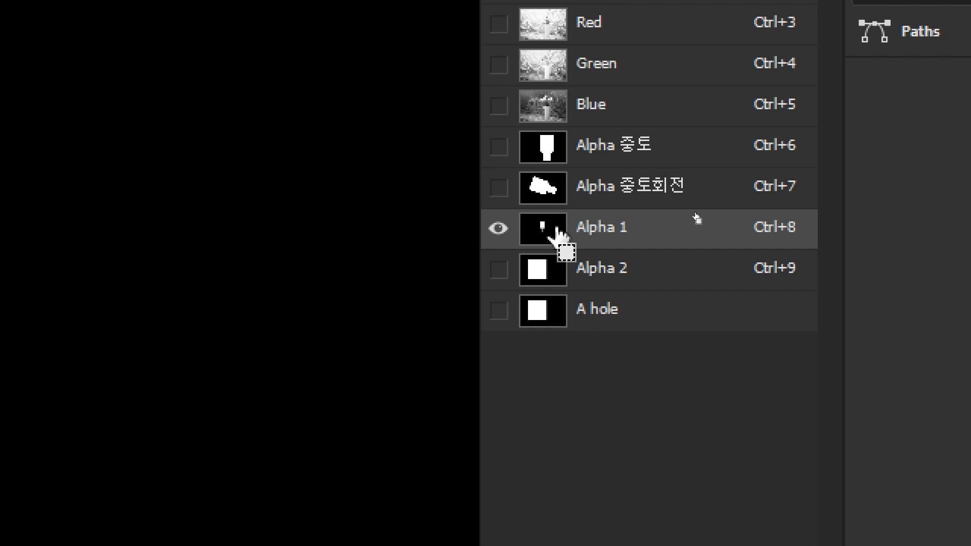
drag(555, 232, 557, 234)
drag(556, 234, 381, 255)
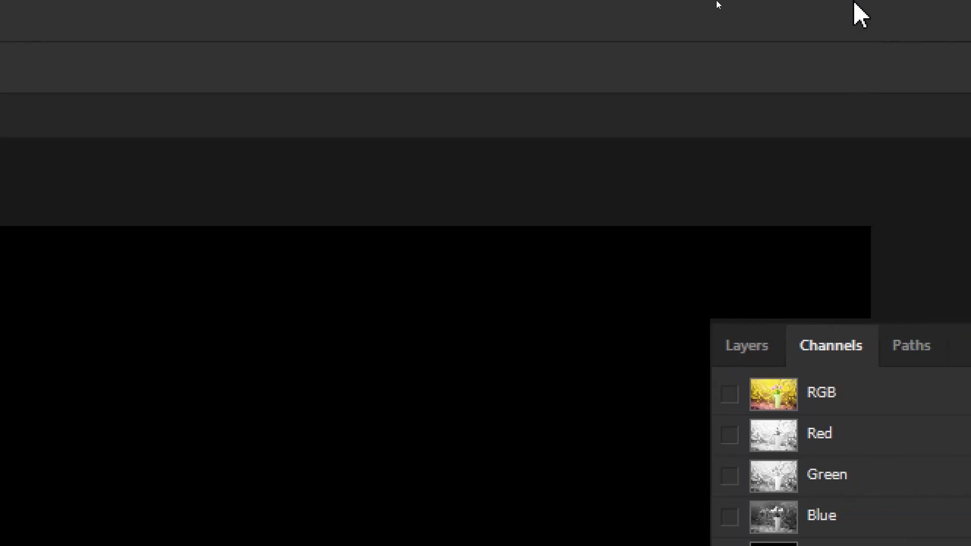
- Compare the Deselect and Load Selection states in the document history, ending on Load Selection
click(851, 150)
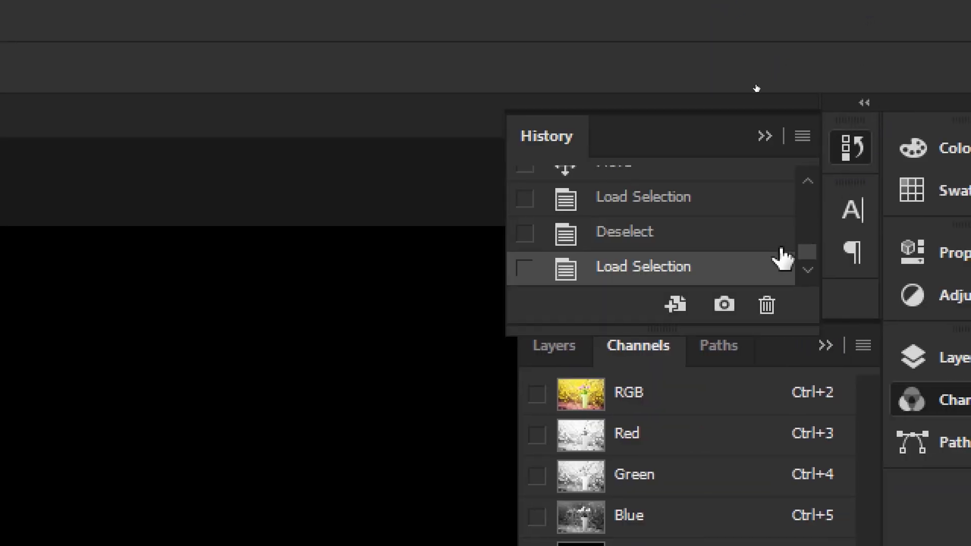
click(657, 238)
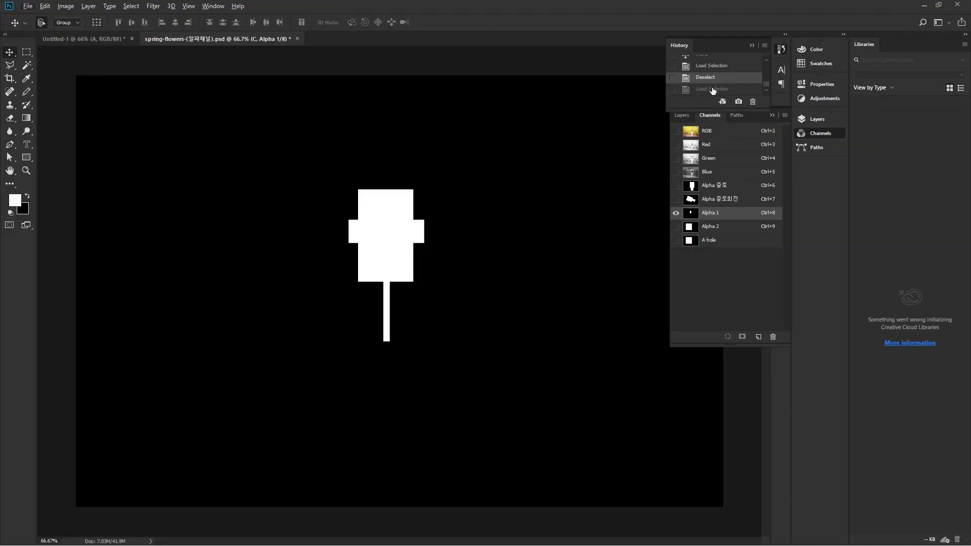
click(712, 89)
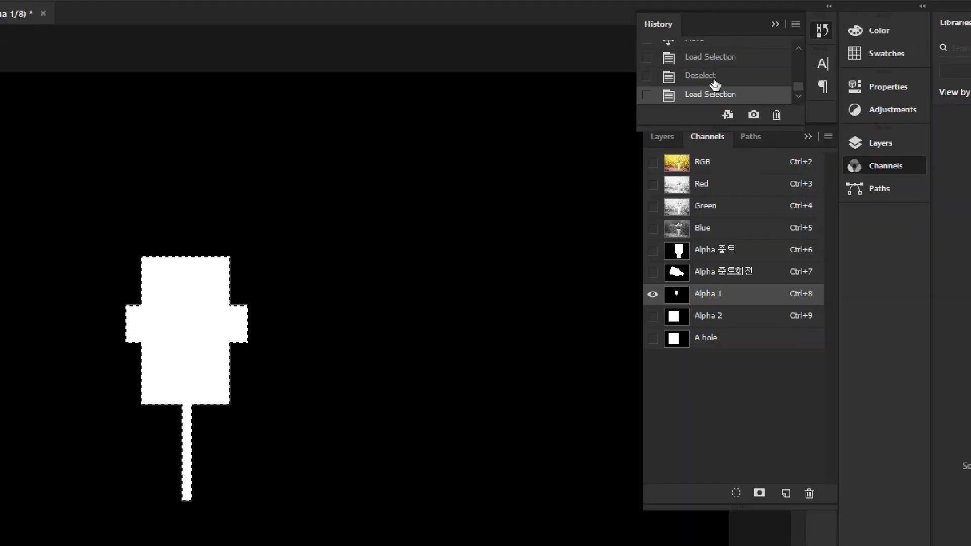
click(713, 78)
click(713, 103)
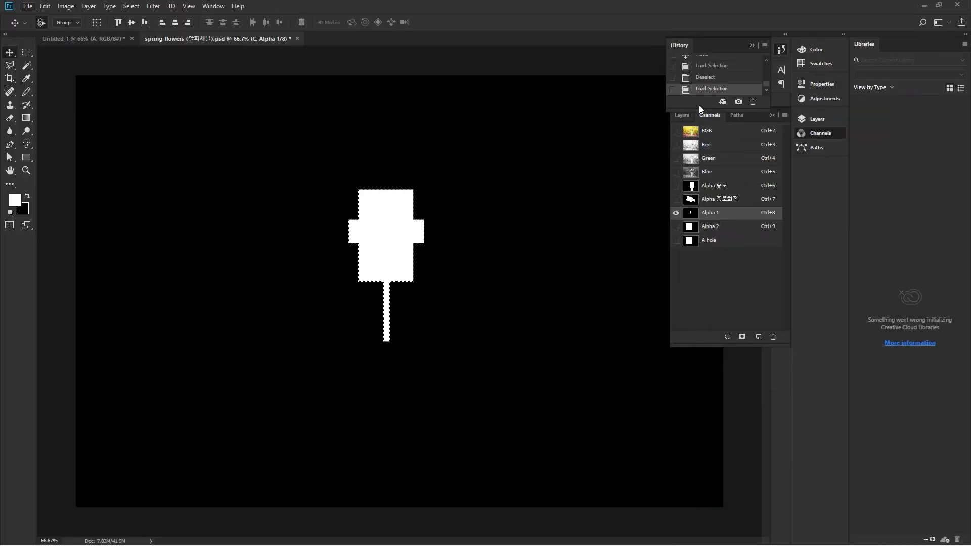
- Deselect the white shape, return to the RGB composite and show the layer list
key(ctrl)
key(ctrl+d)
click(731, 132)
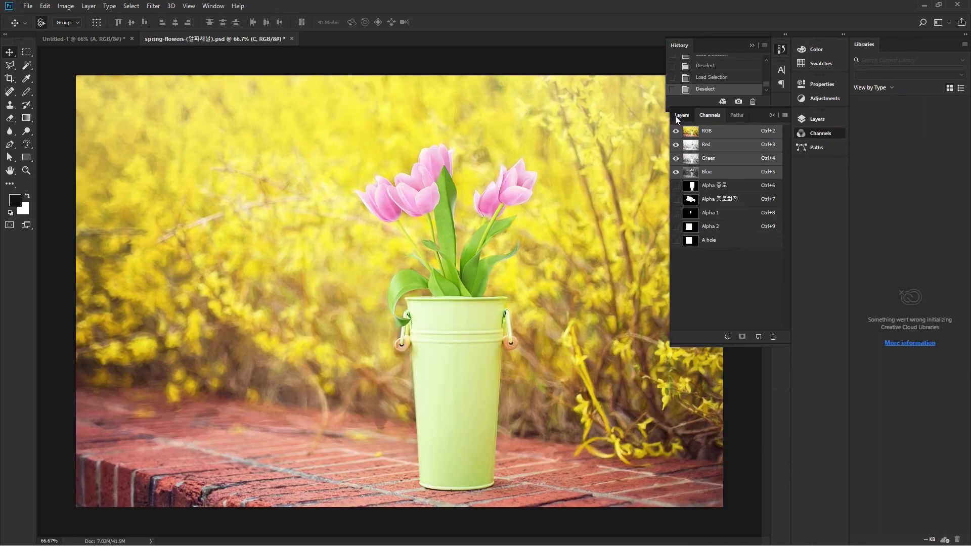
click(677, 116)
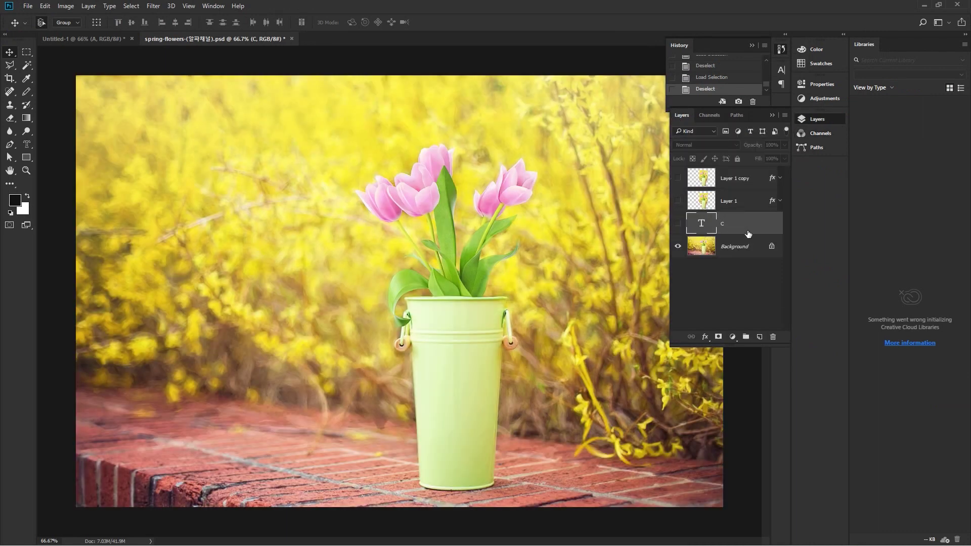
- Show the C text layer, shift its letter slightly down and load the letter's shape as a selection
click(678, 224)
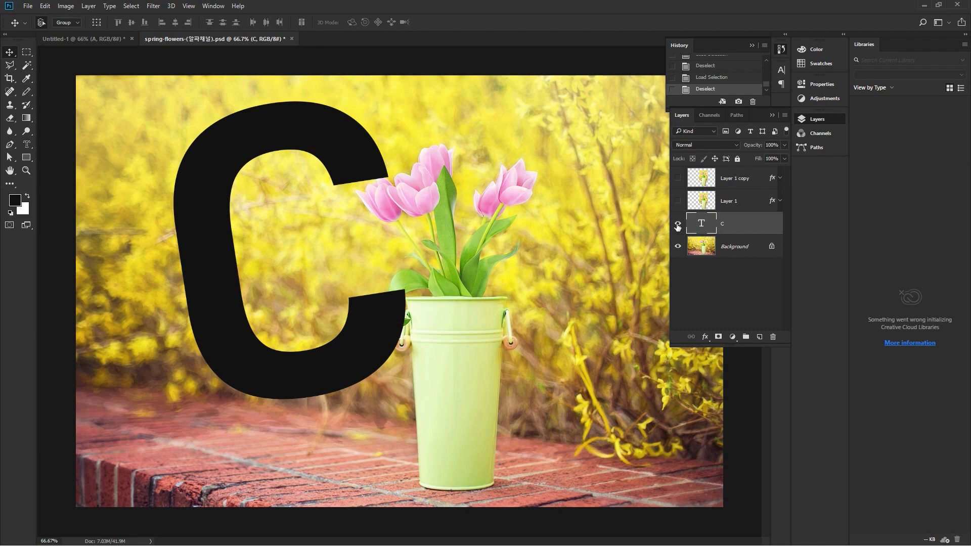
drag(376, 327, 380, 350)
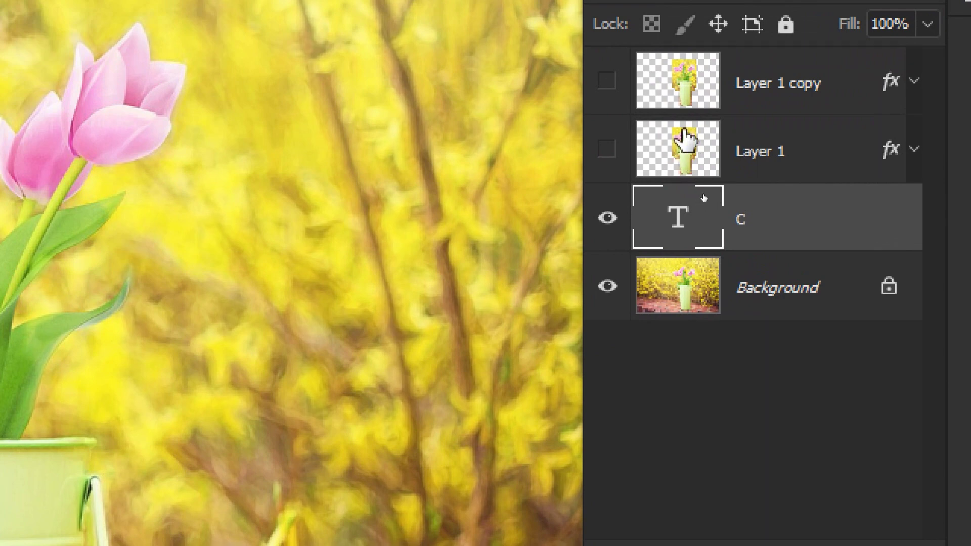
ctrl+click(685, 143)
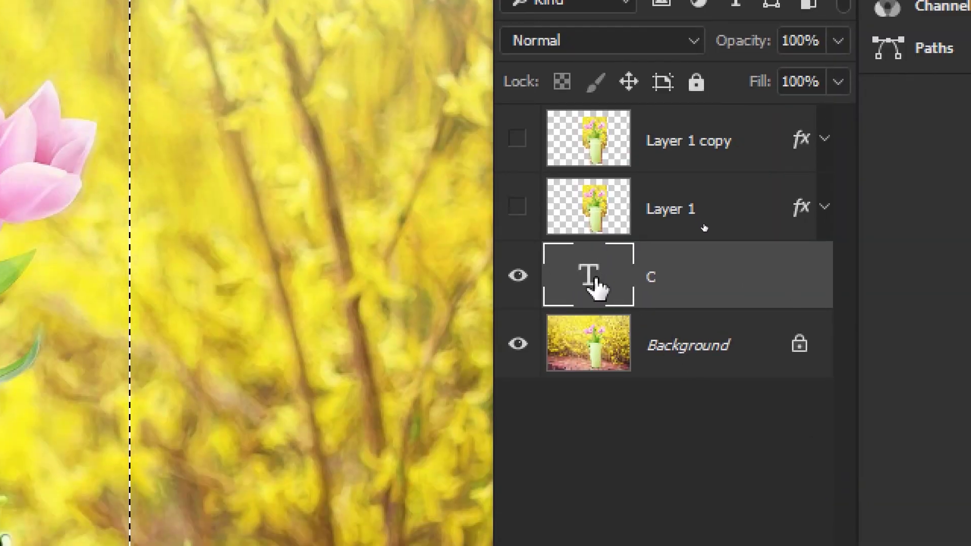
drag(594, 278, 596, 279)
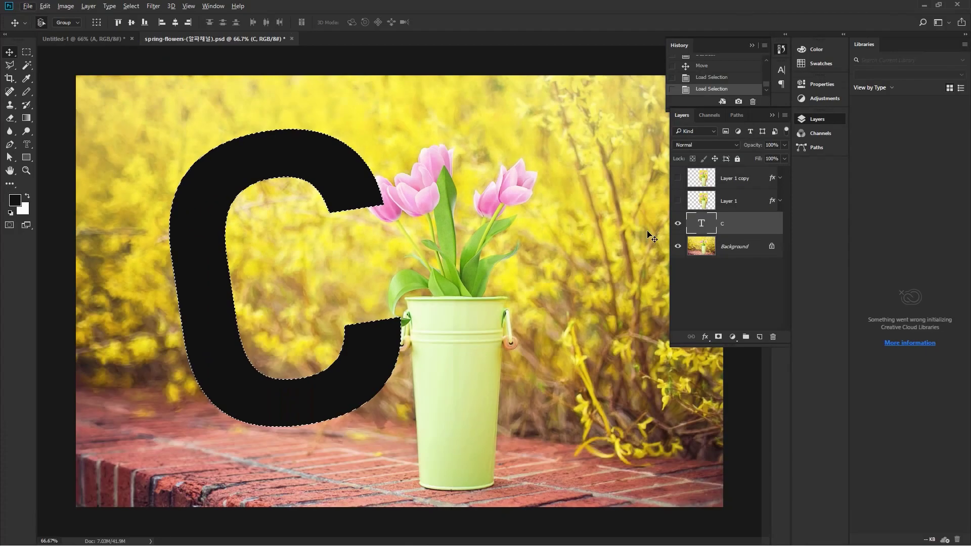
- Hide the C text layer, copy the C-shaped selection of Background to a new layer and hide Background
click(847, 249)
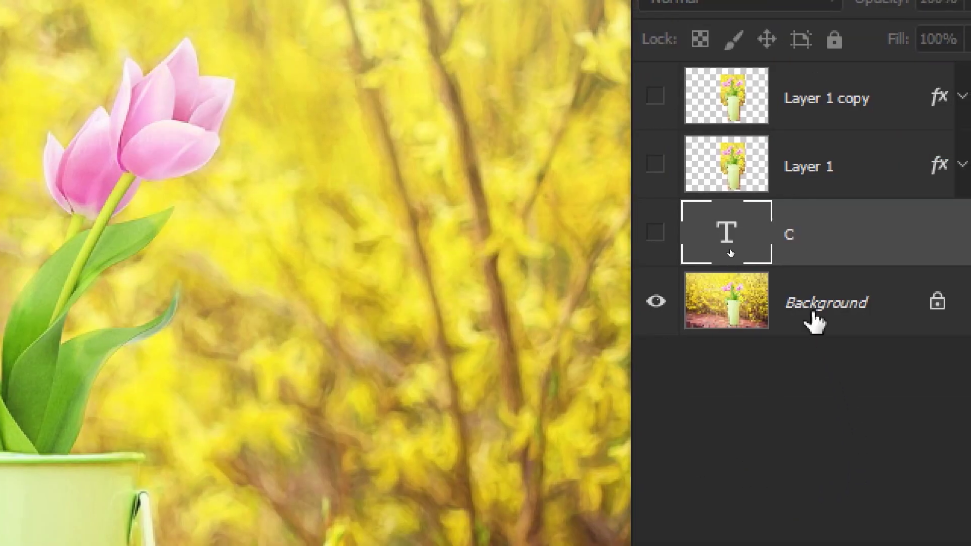
click(814, 321)
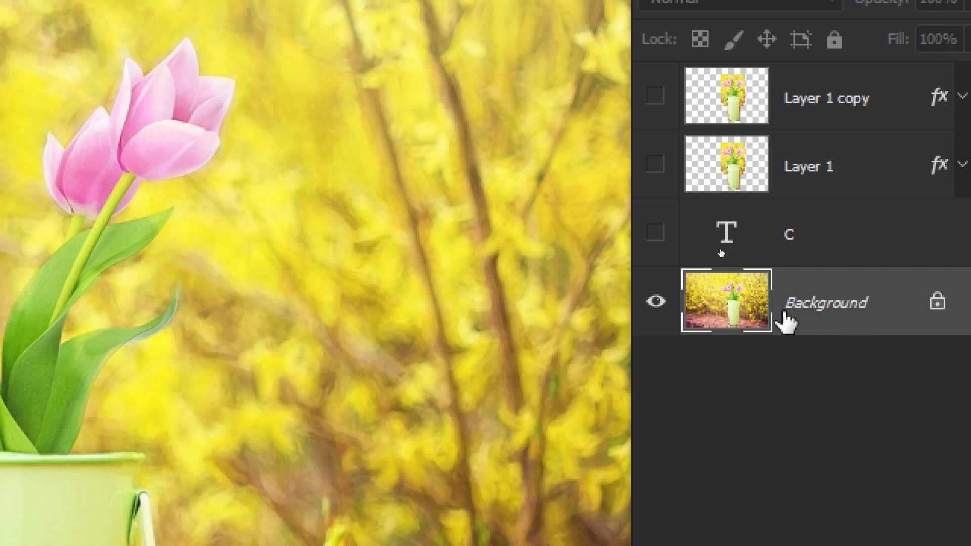
key(ctrl+j)
click(655, 380)
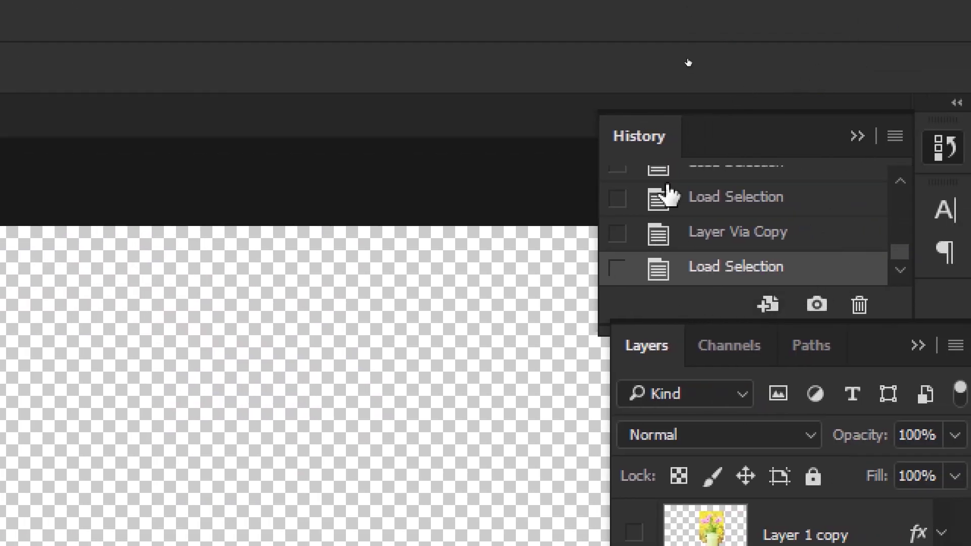
- Undock and lengthen the document history list, and step through its states from Move to the last Load Selection
drag(644, 137, 285, 193)
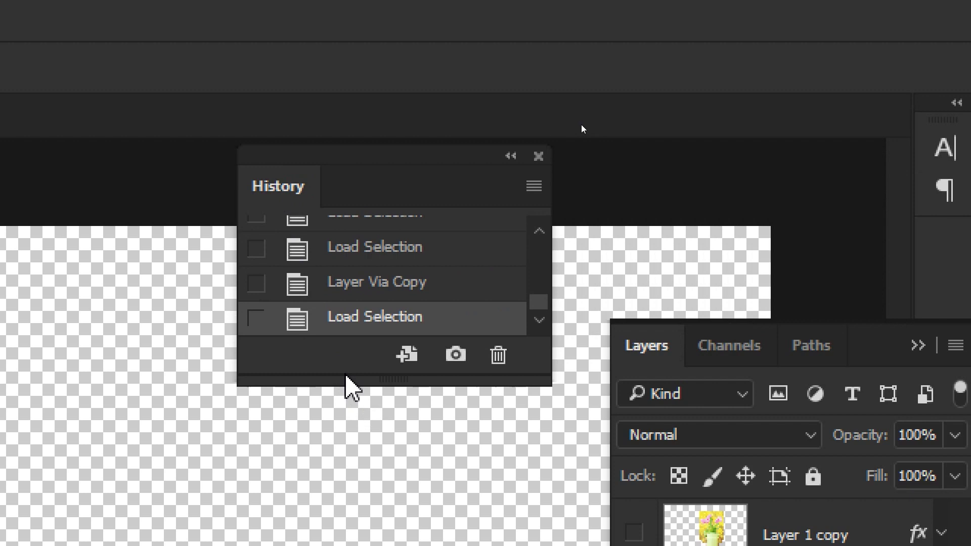
drag(347, 383, 298, 545)
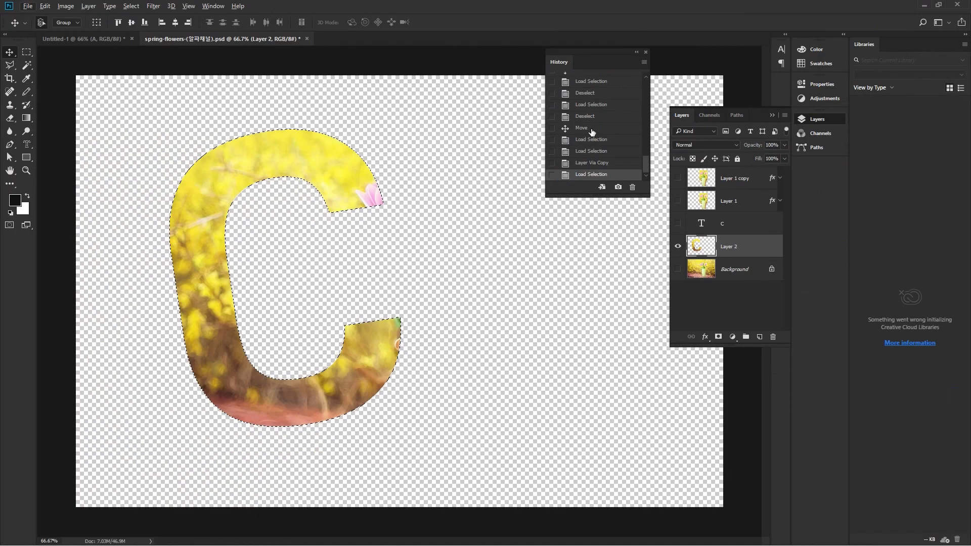
click(591, 129)
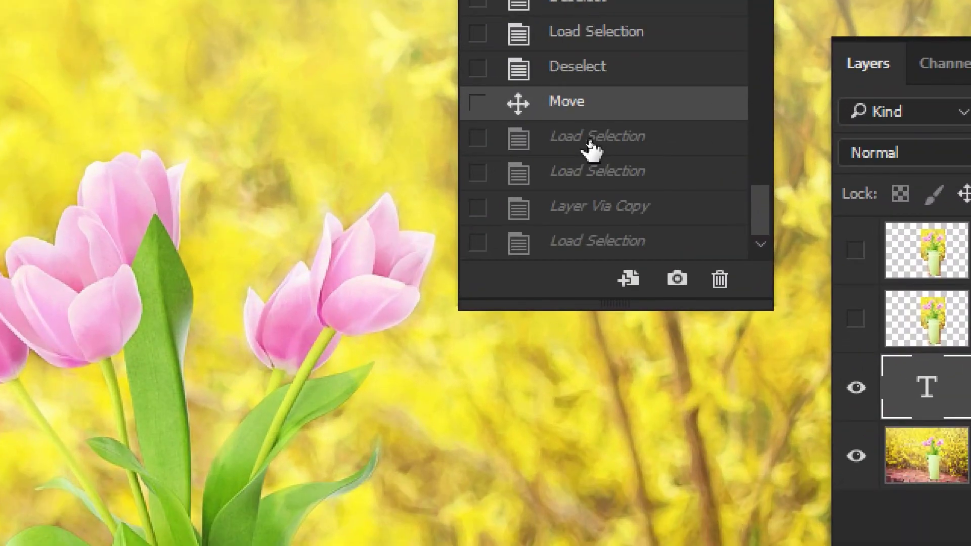
click(591, 142)
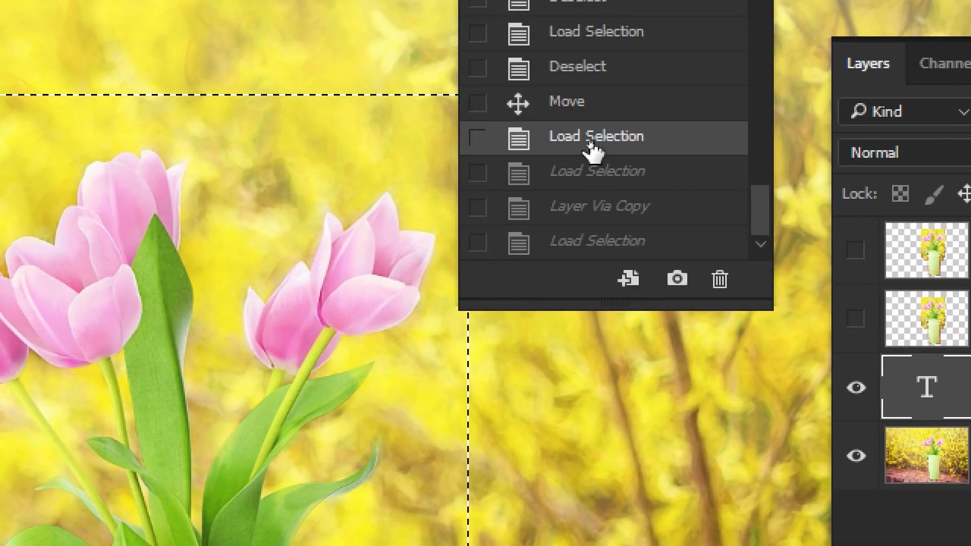
click(601, 174)
click(585, 211)
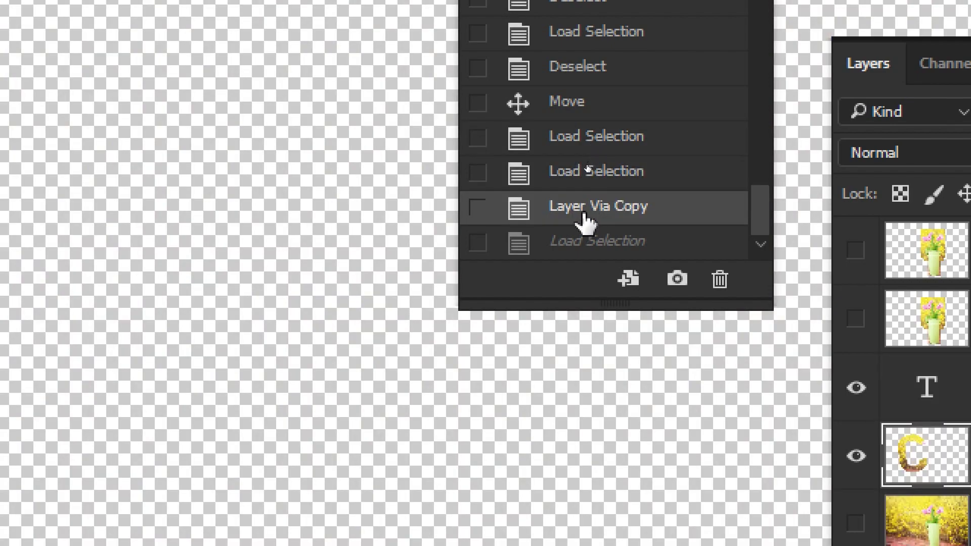
click(581, 244)
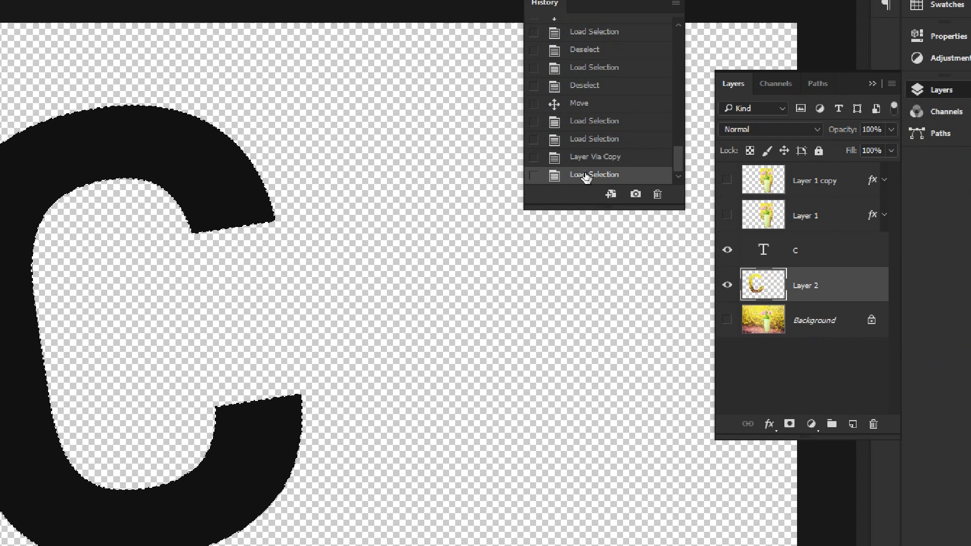
- Deselect, hide Layer 2 and move the black letter C toward the middle of the canvas
key(ctrl+d)
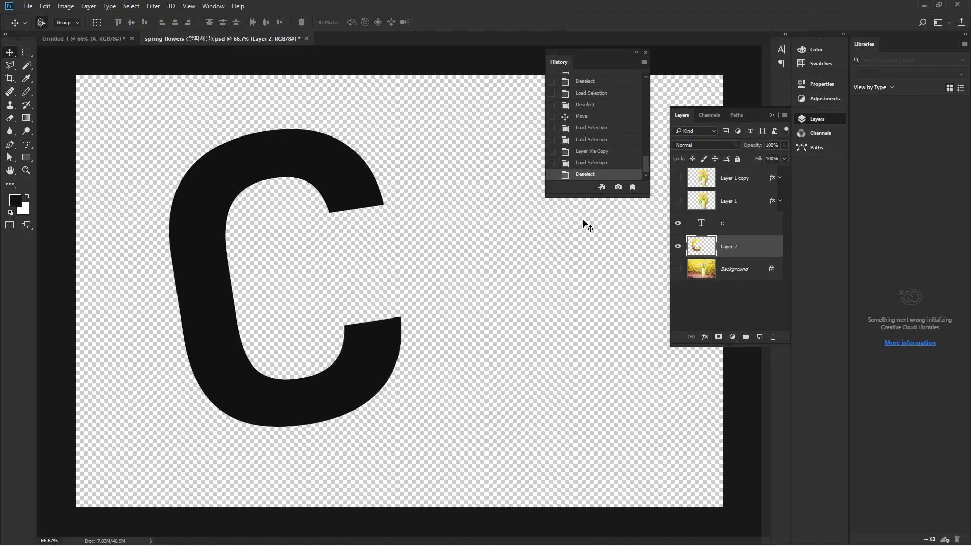
click(679, 248)
drag(364, 194, 409, 186)
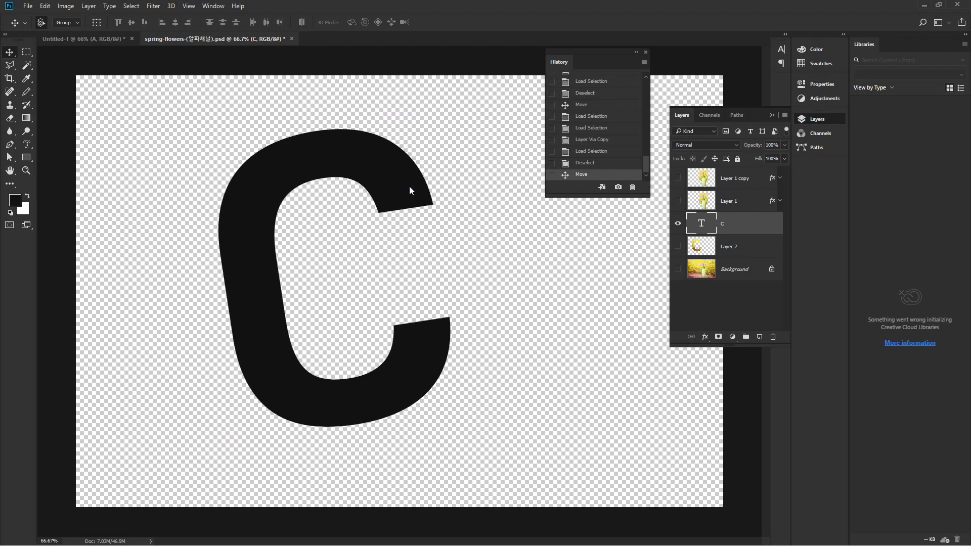
drag(430, 335, 465, 349)
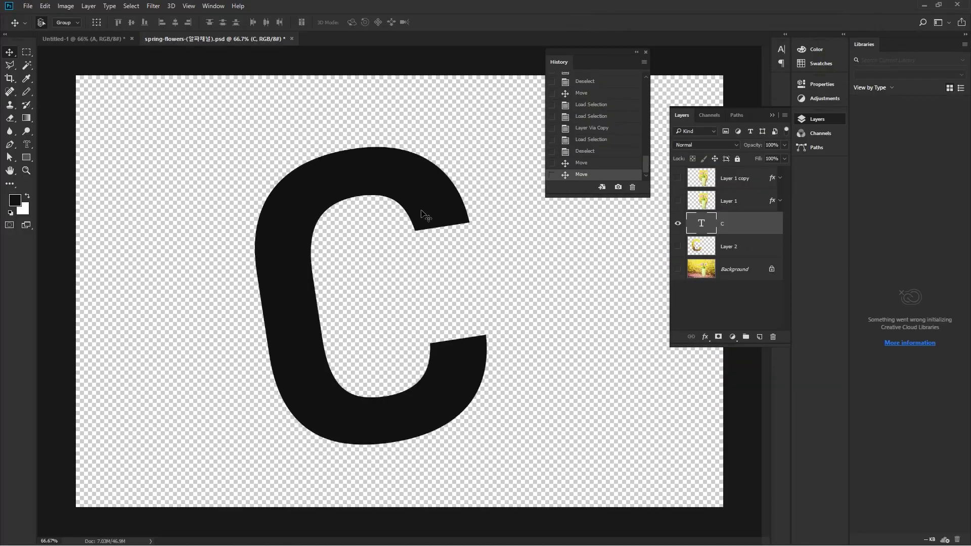
- Duplicate the C text layer beside the original, scaling the copy to about 58% and rotating it about 44° clockwise
drag(427, 217, 511, 226)
key(ctrl+t)
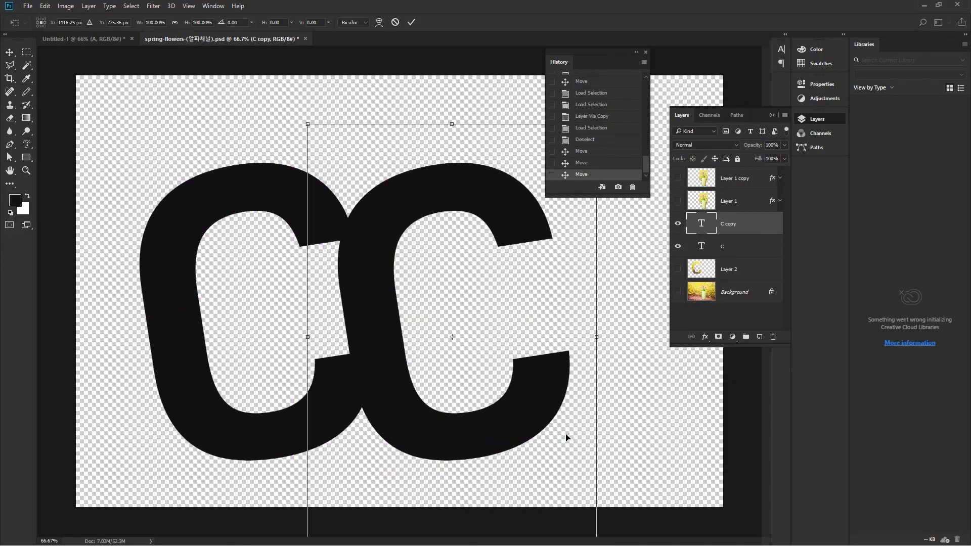
drag(309, 124, 368, 213)
drag(551, 212, 576, 323)
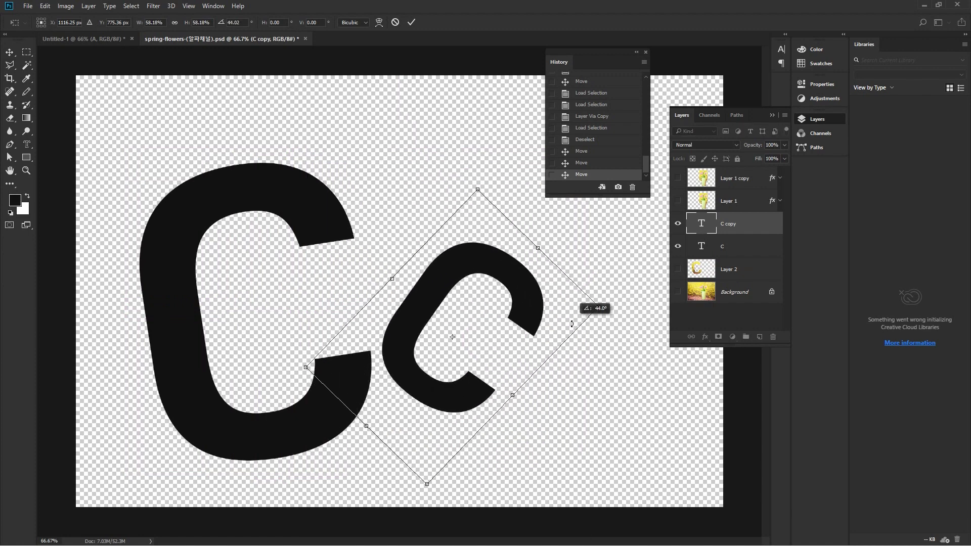
mouse_move(520, 313)
mouse_down()
mouse_move(493, 305)
mouse_move(496, 321)
mouse_move(531, 309)
mouse_up()
key(Return)
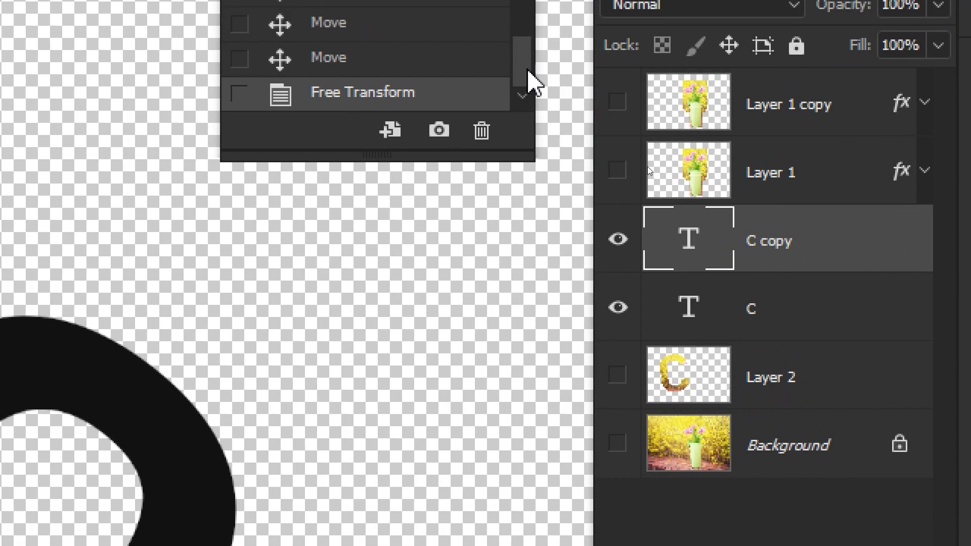
- Load the C copy text layer as a selection, save it as a new alpha channel and display that channel
ctrl+click(686, 252)
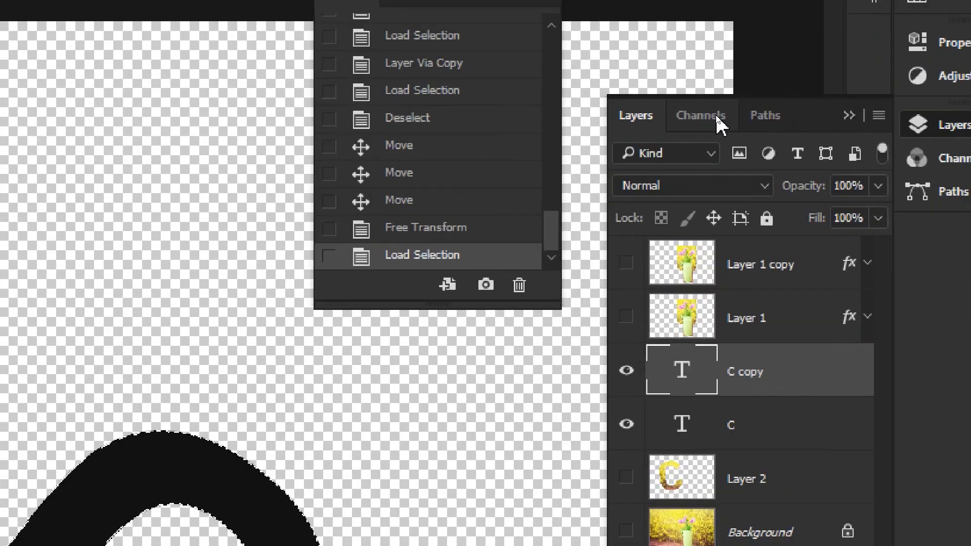
click(713, 114)
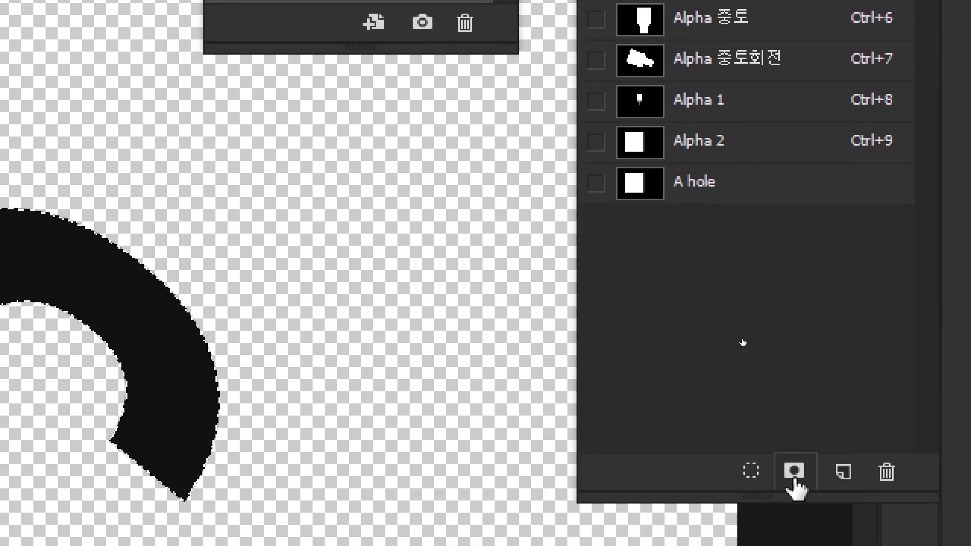
click(794, 480)
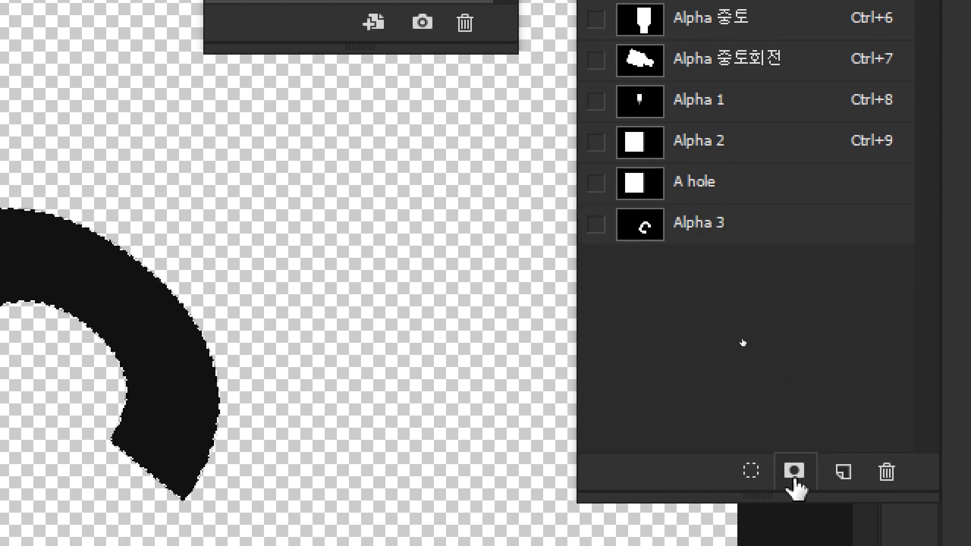
click(725, 223)
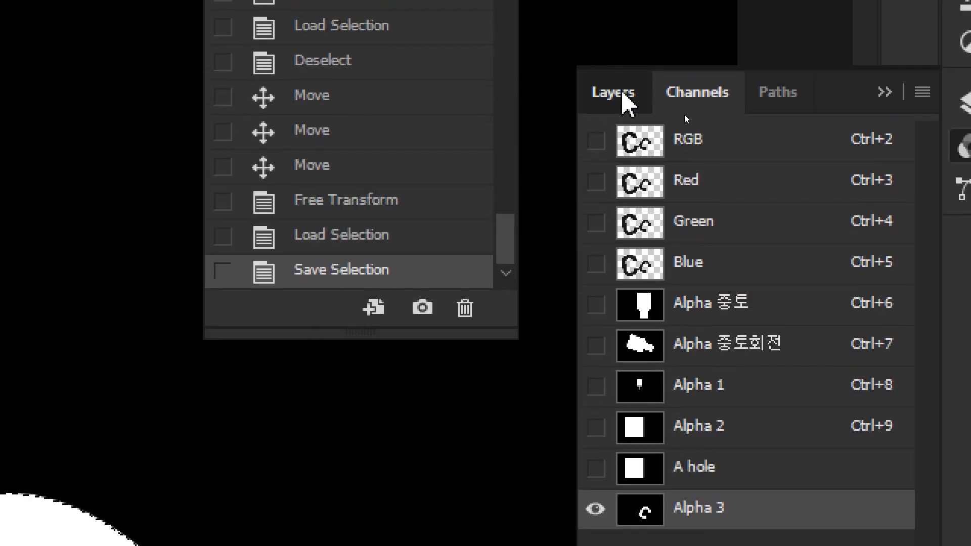
- Save the shape of the original large C text layer as another alpha channel, display it and deselect
click(603, 98)
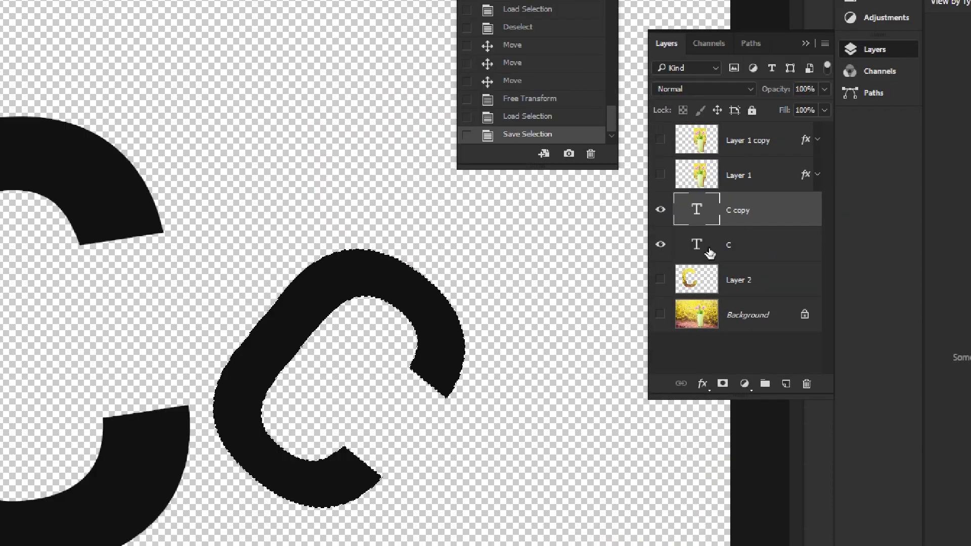
click(710, 253)
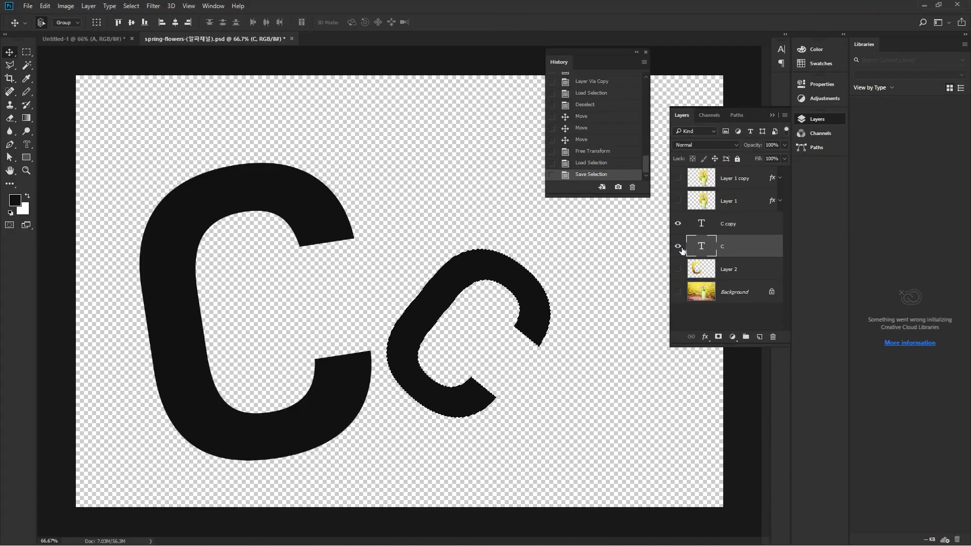
click(678, 247)
click(679, 247)
ctrl+click(704, 250)
click(712, 116)
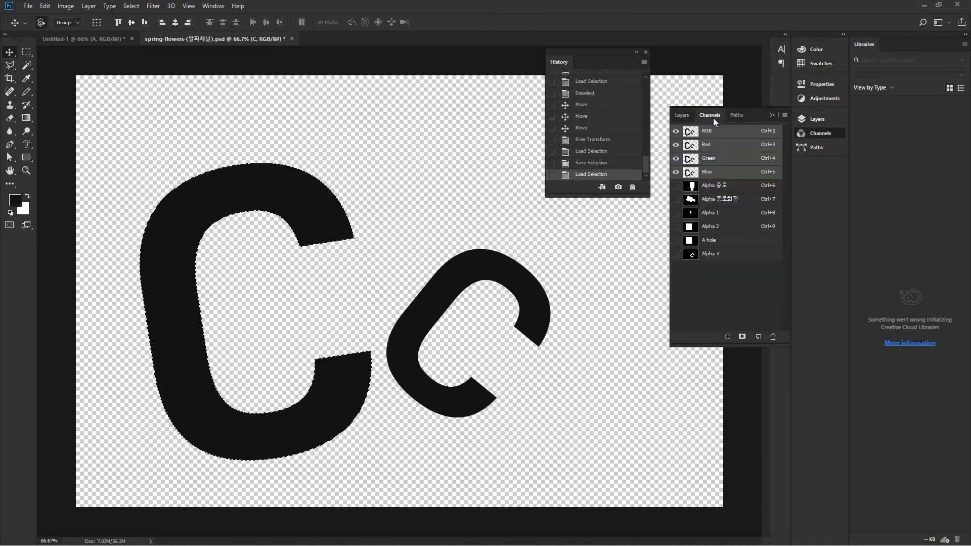
click(743, 255)
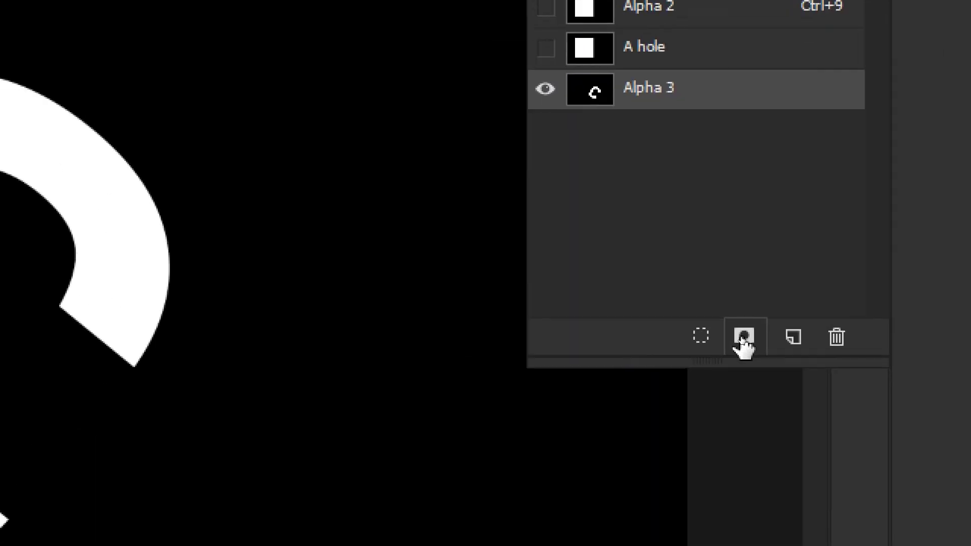
click(743, 337)
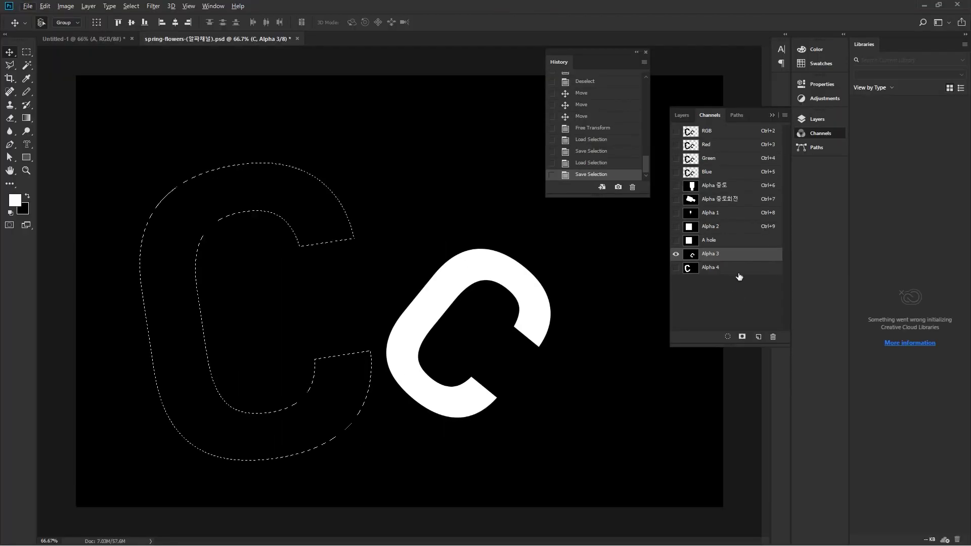
click(739, 257)
key(ctrl+d)
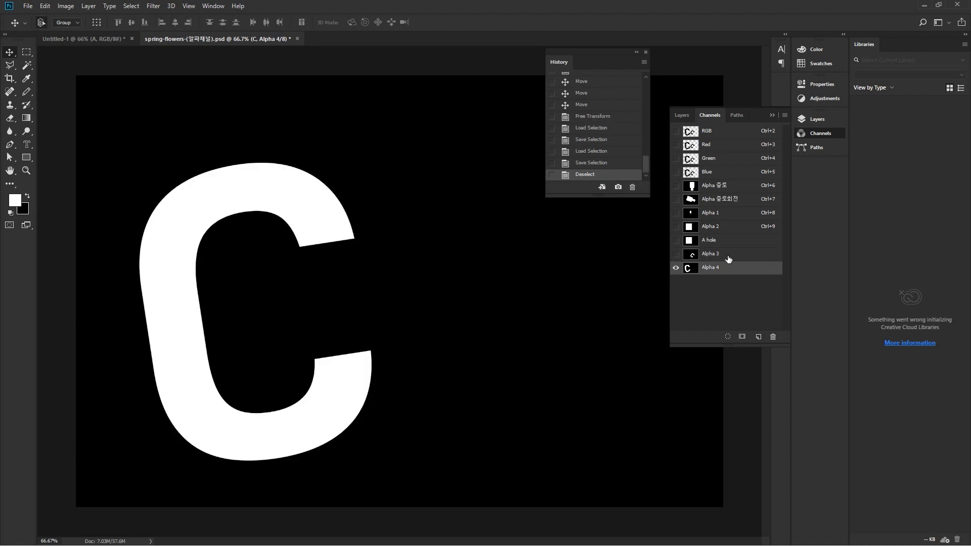
- Compare the Alpha 3, A hole and Alpha 4 channels, ending on A hole
click(728, 259)
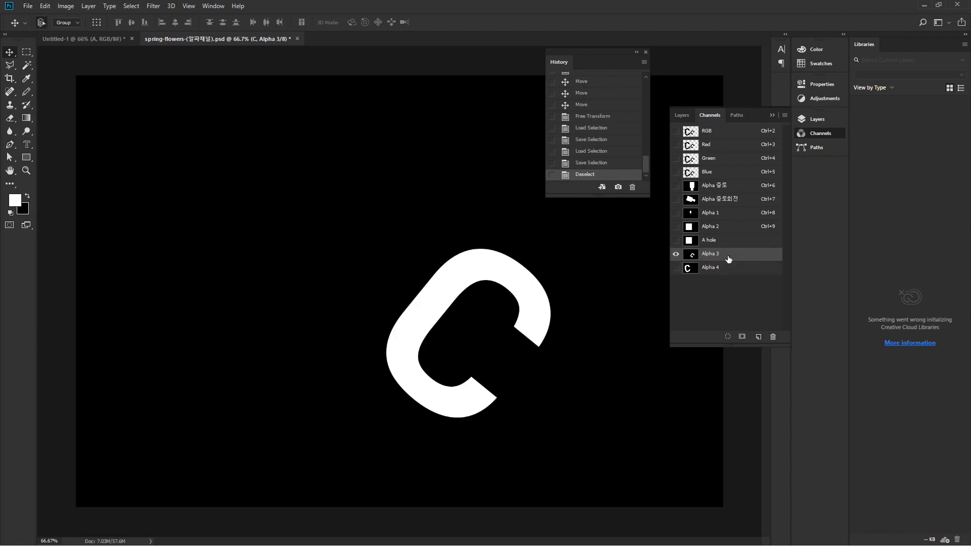
click(724, 243)
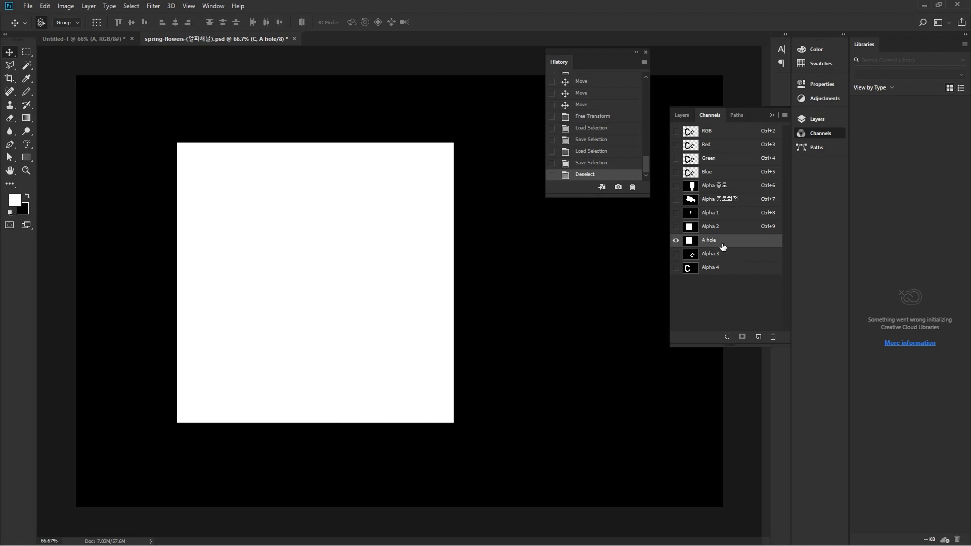
click(723, 259)
click(722, 271)
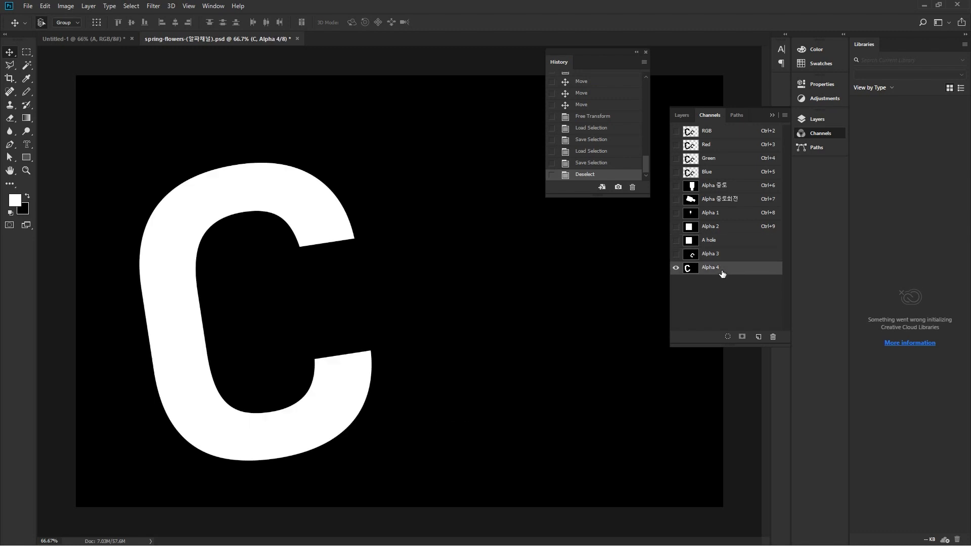
click(718, 242)
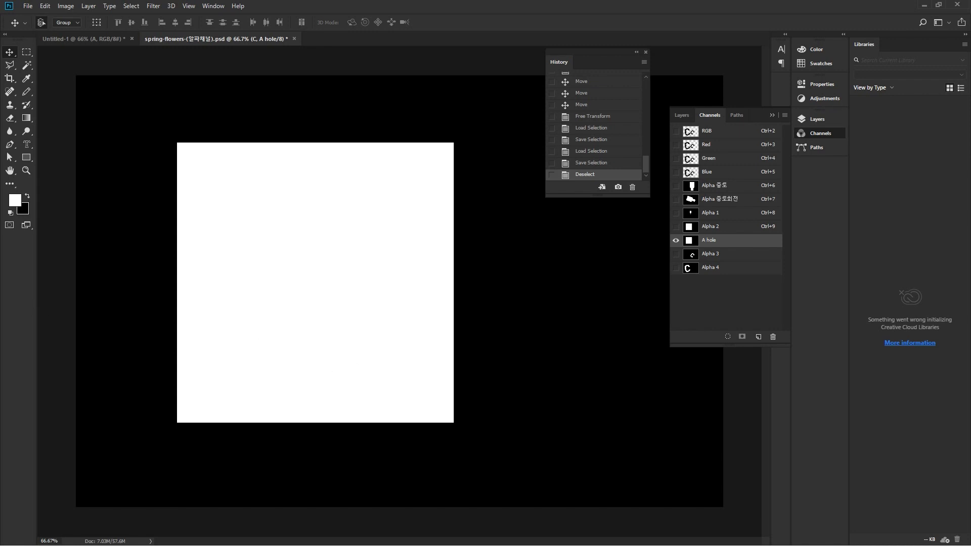
- Switch to the Pixabay page in Chrome and show the downloaded anemone JPG in its folder
key(alt+Tab)
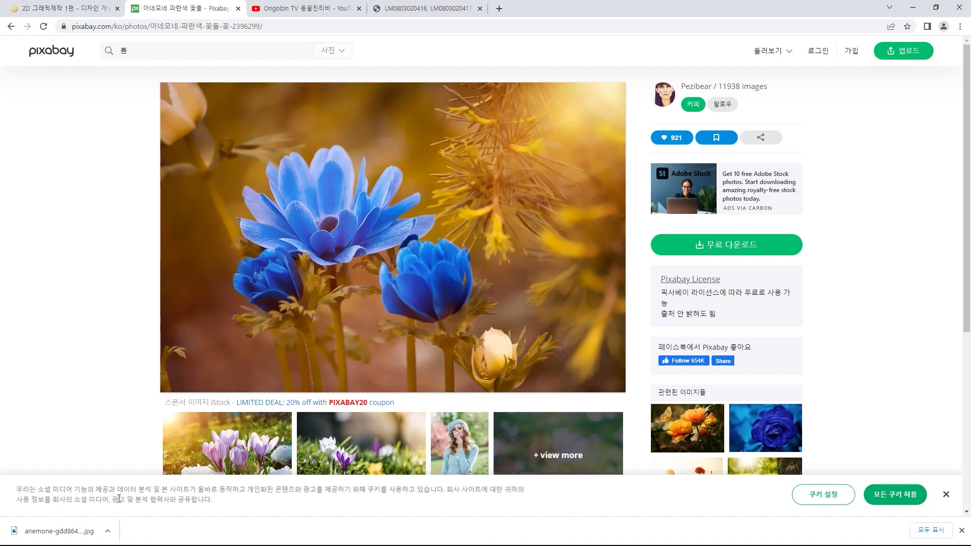
click(108, 531)
click(135, 500)
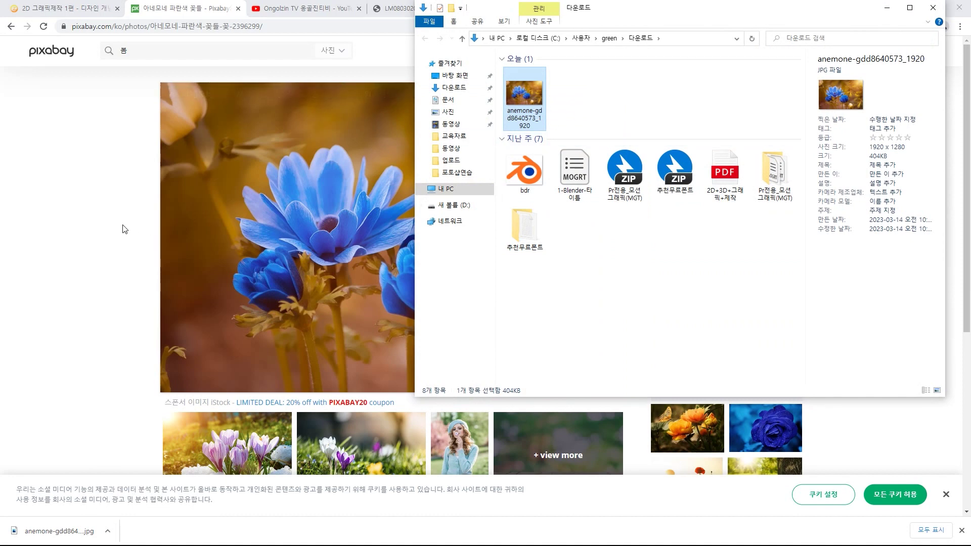
- Clear the browser out of the way and place the Downloads folder window over Photoshop, leaving the document tab area free
click(150, 228)
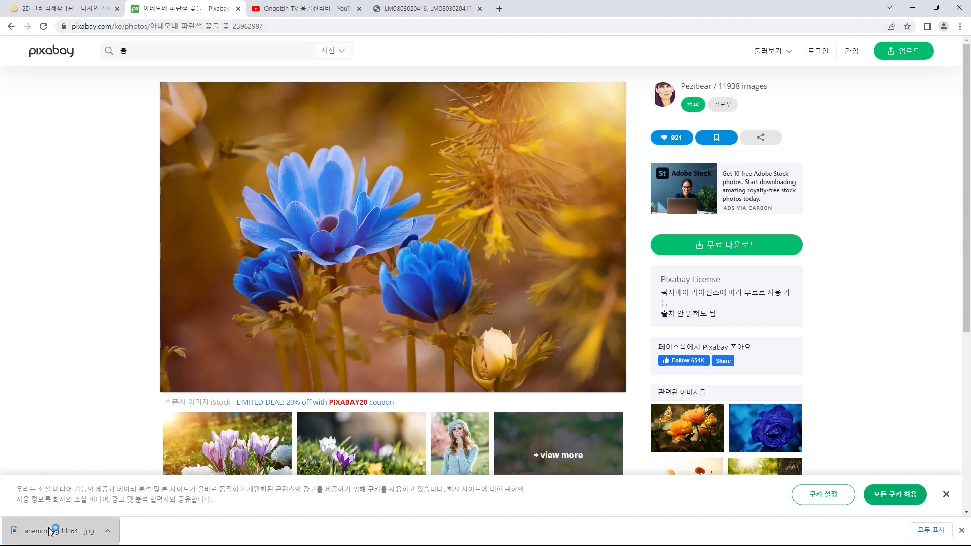
mouse_move(50, 531)
mouse_down()
mouse_move(65, 542)
mouse_move(202, 542)
mouse_move(55, 526)
mouse_up()
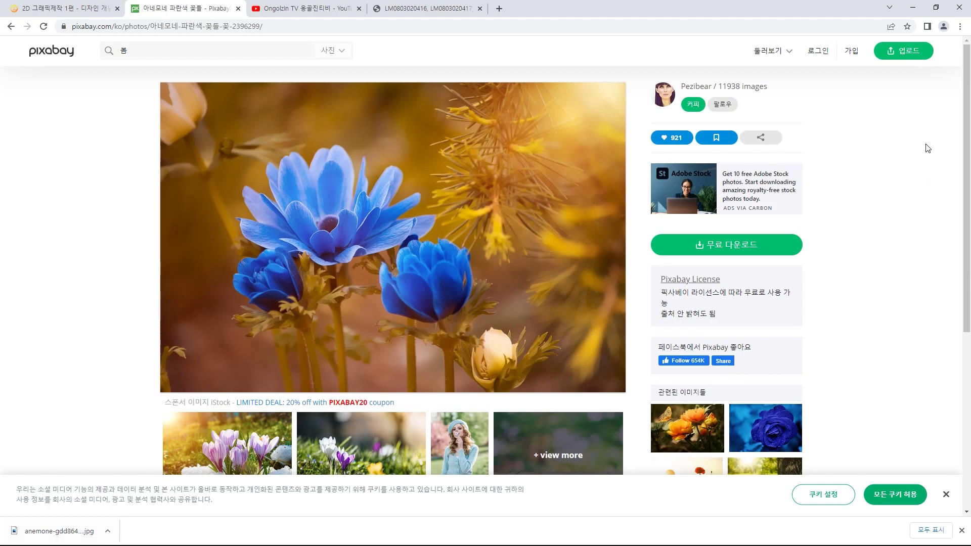
click(936, 8)
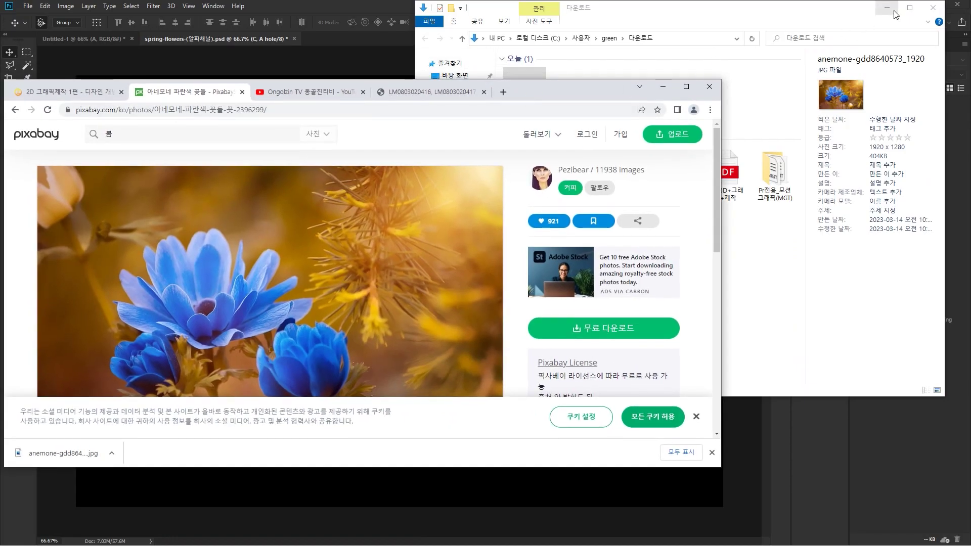
click(701, 14)
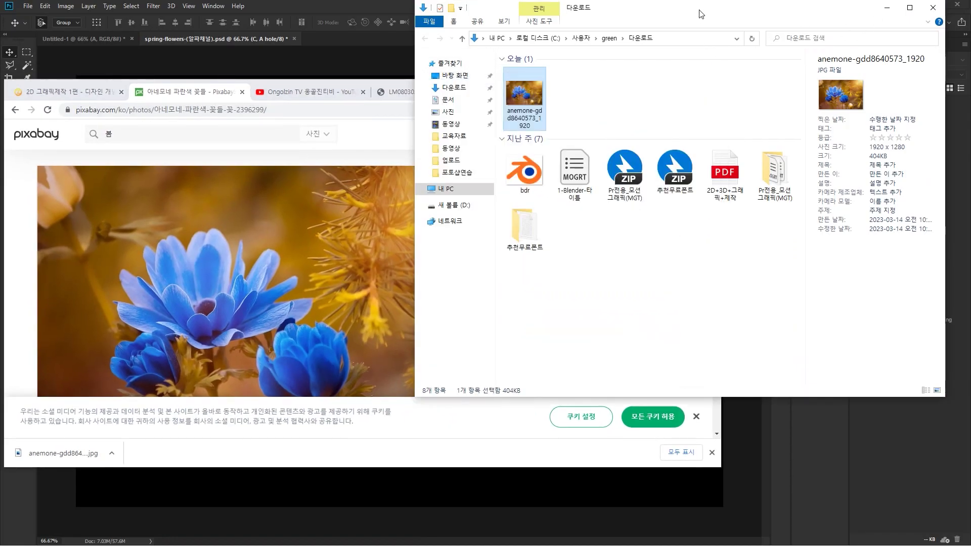
click(409, 84)
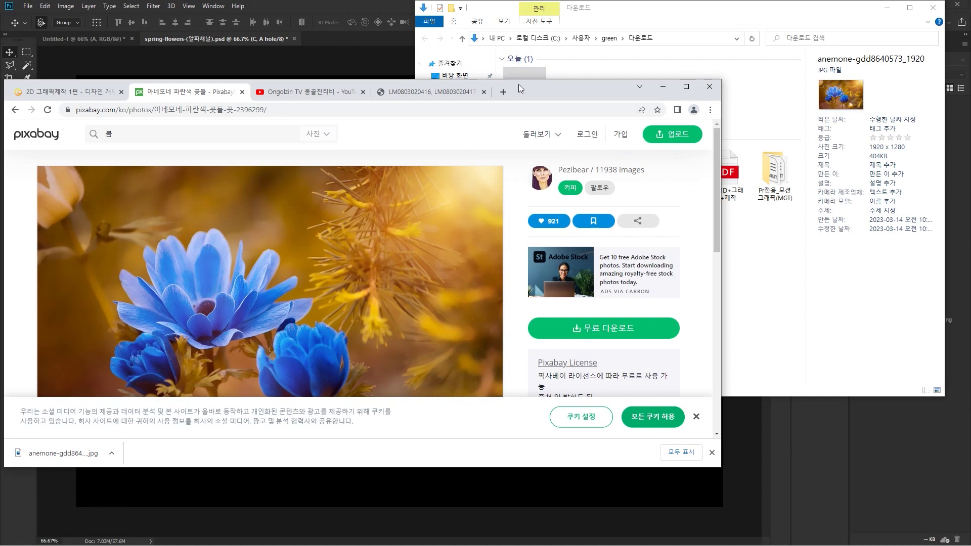
click(662, 86)
drag(677, 11, 769, 150)
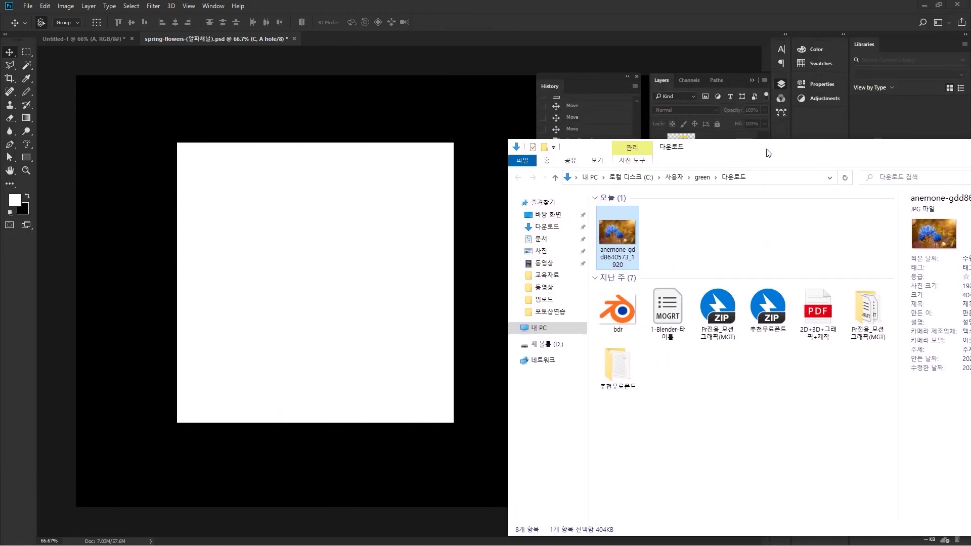
- Open anemone-gdd8640573_1920.jpg from the Downloads folder in Photoshop as a separate document
key(alt)
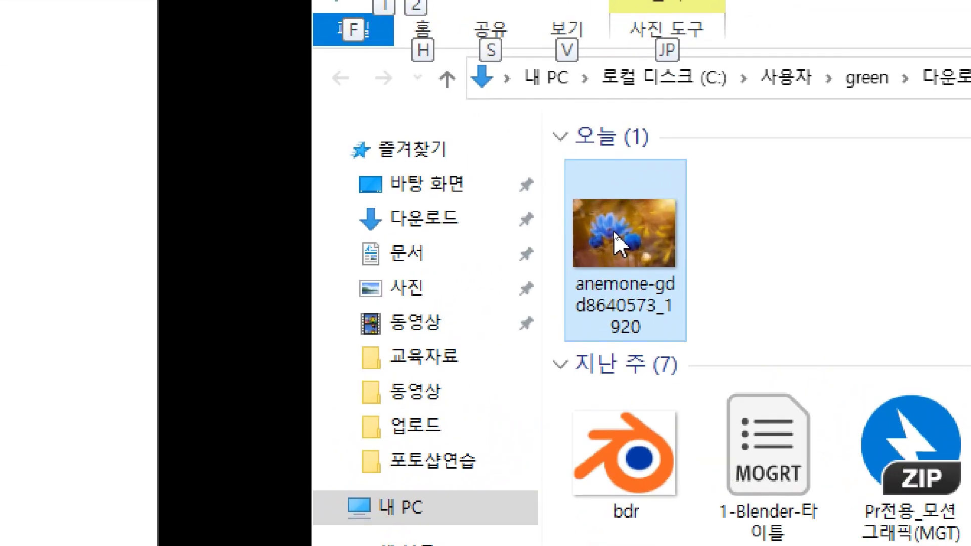
drag(615, 224, 0, 0)
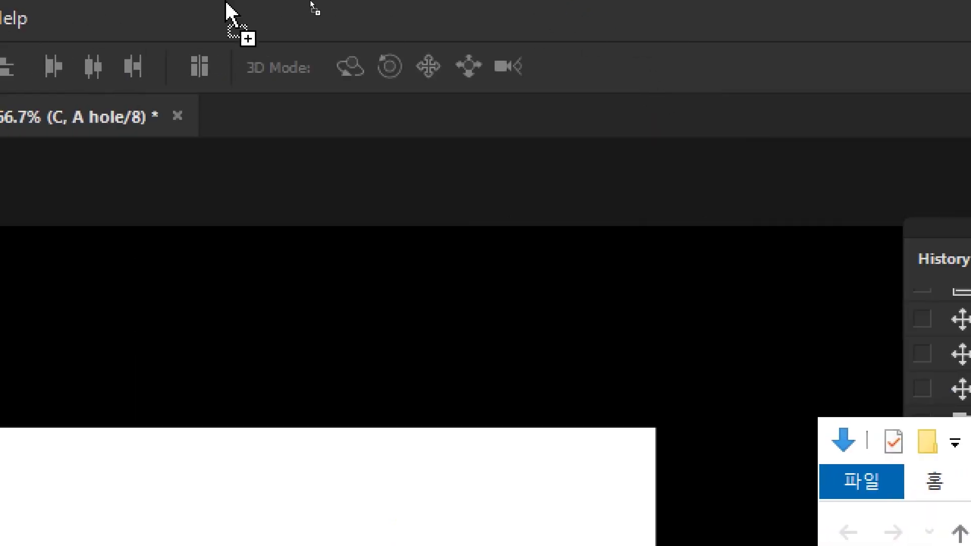
drag(227, 3, 490, 10)
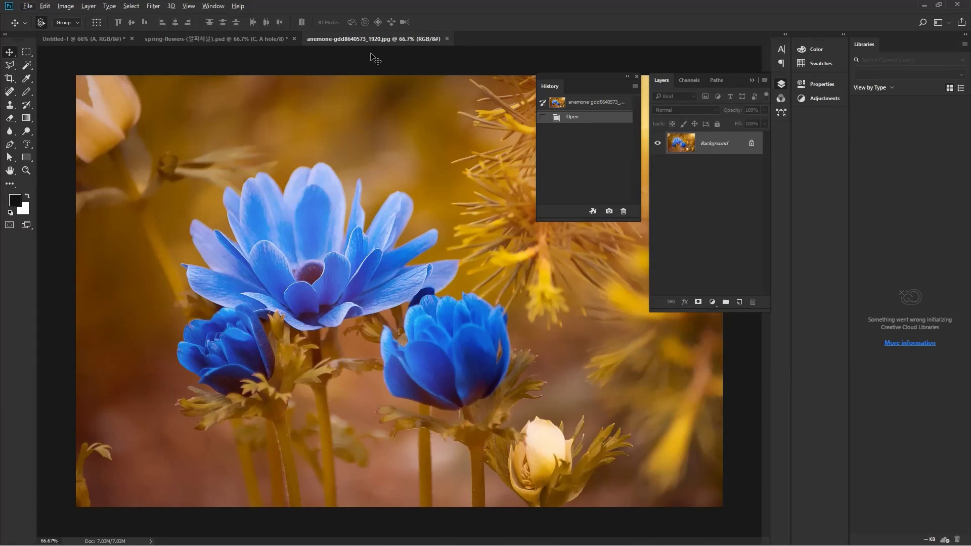
- Look through the other open documents, spring-flowers and Untitled-1, ending on spring-flowers
click(259, 38)
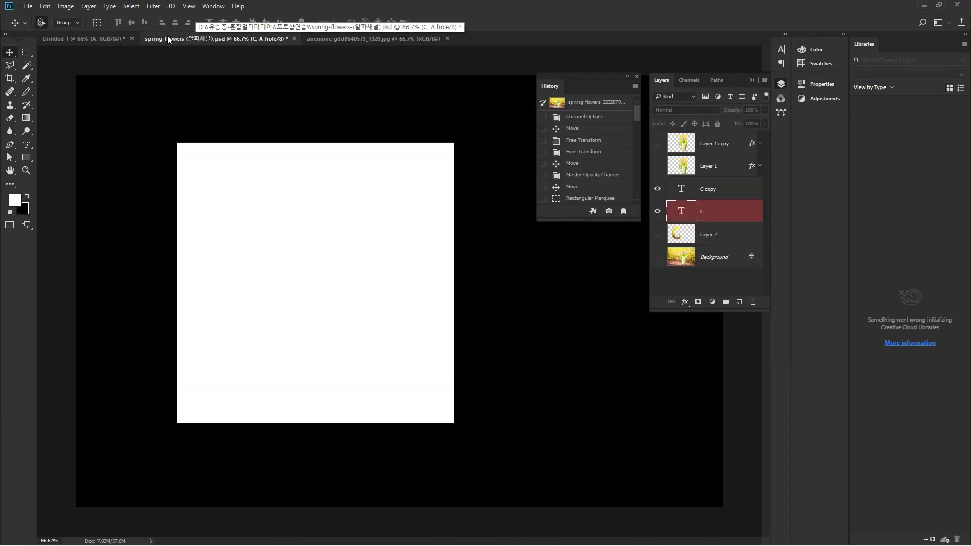
click(109, 38)
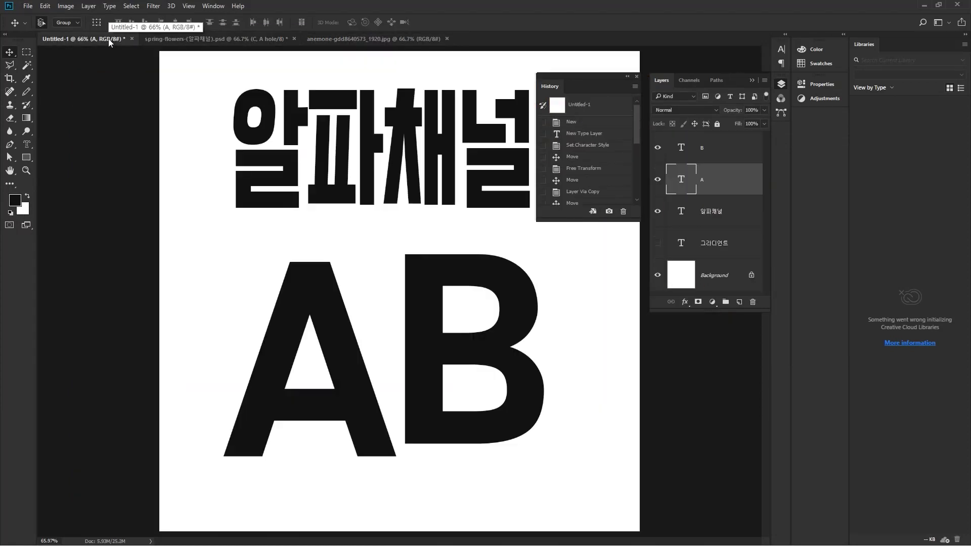
click(192, 42)
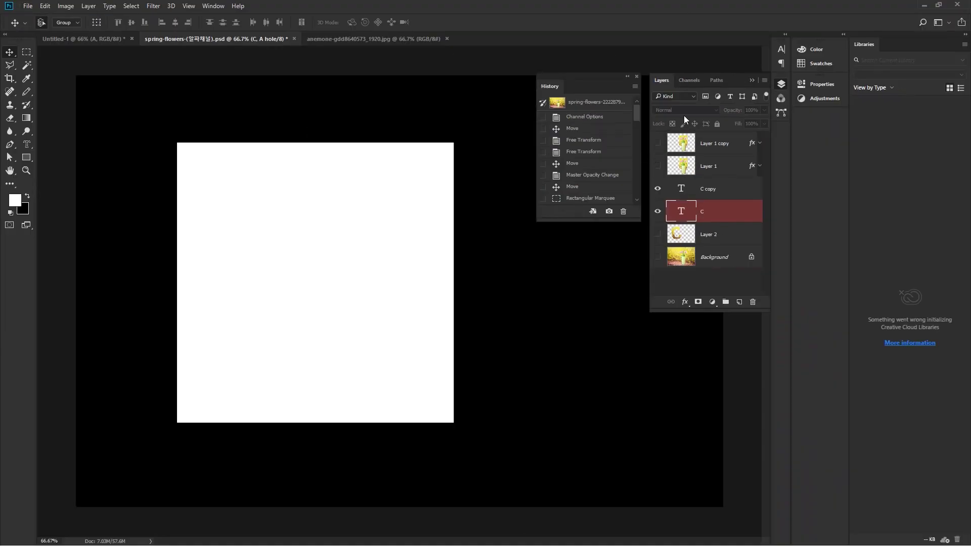
- Display the RGB composite of spring-flowers, show the Background layer and hide the C and C copy text layers
click(685, 80)
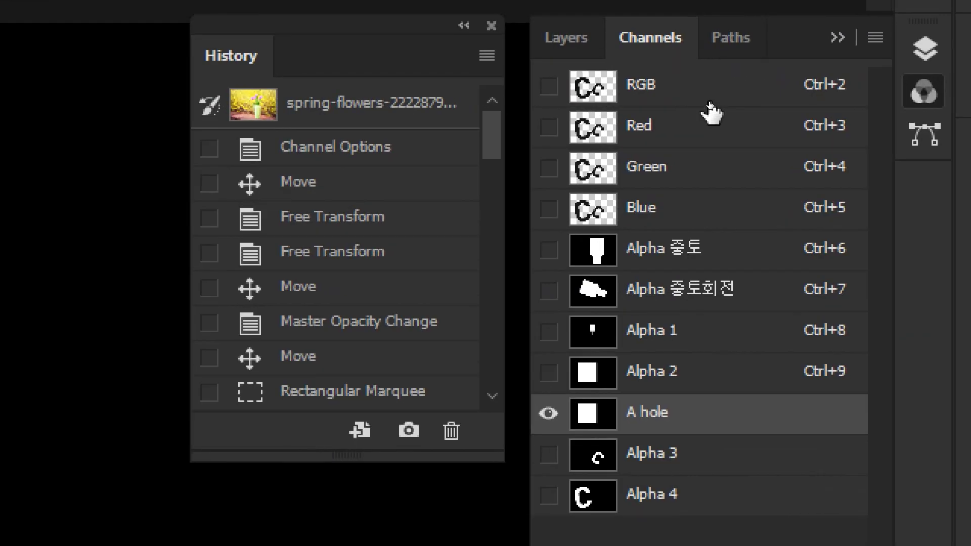
click(700, 97)
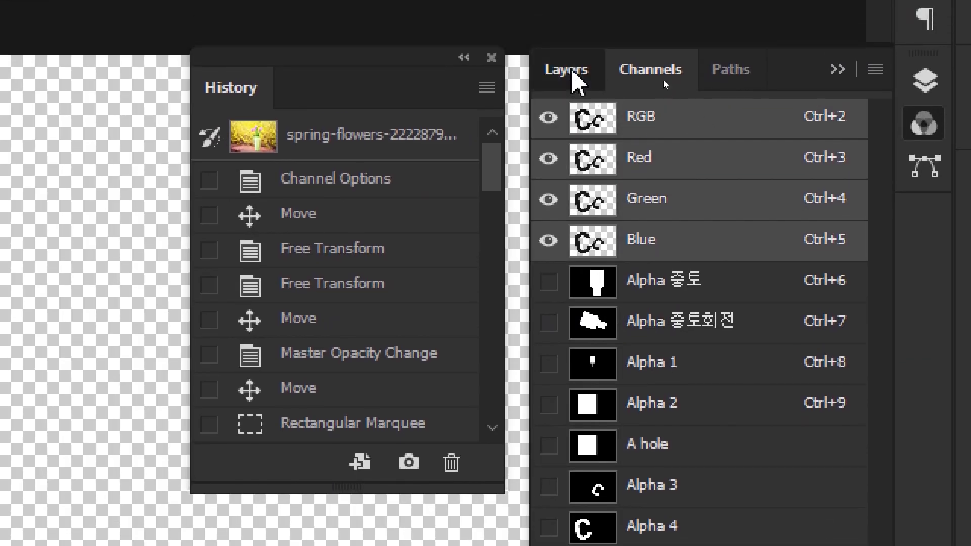
click(568, 69)
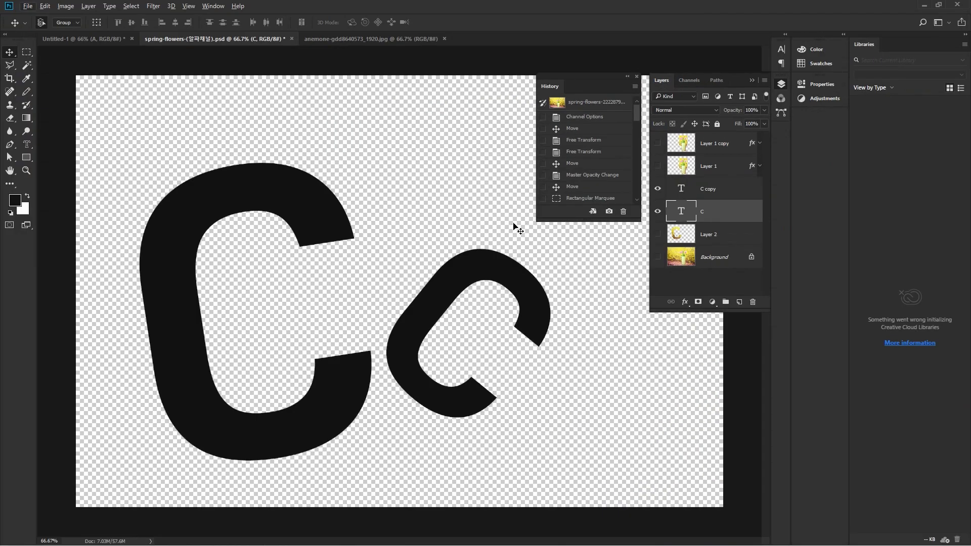
click(658, 257)
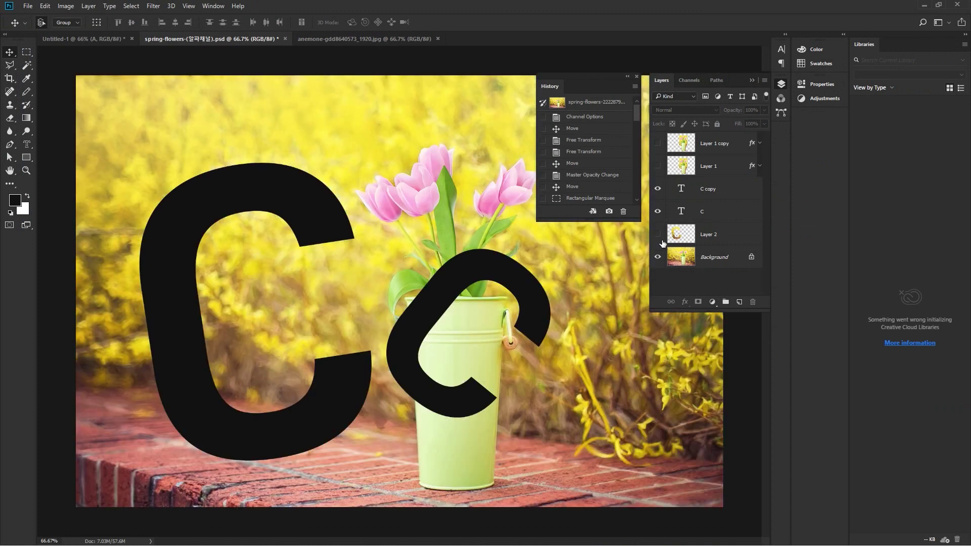
click(657, 212)
click(657, 190)
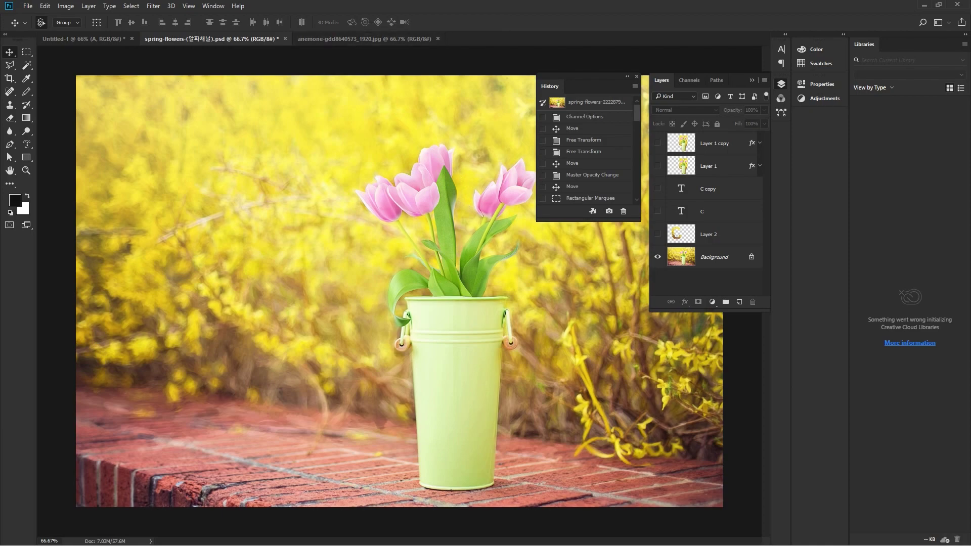
- Check the alpha channel page of the PDF in Chrome, return to Photoshop and review Untitled-1 and spring-flowers
key(alt+Tab)
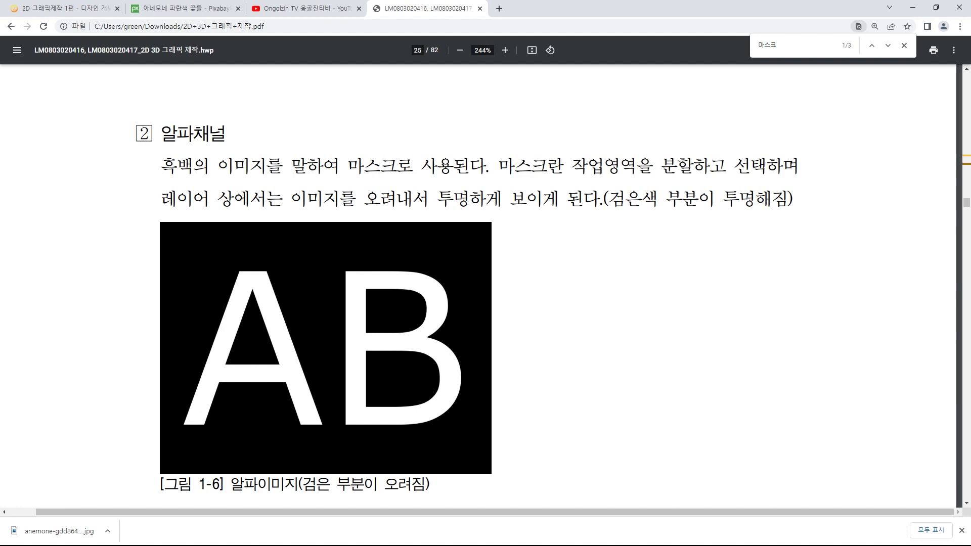
key(alt+Tab)
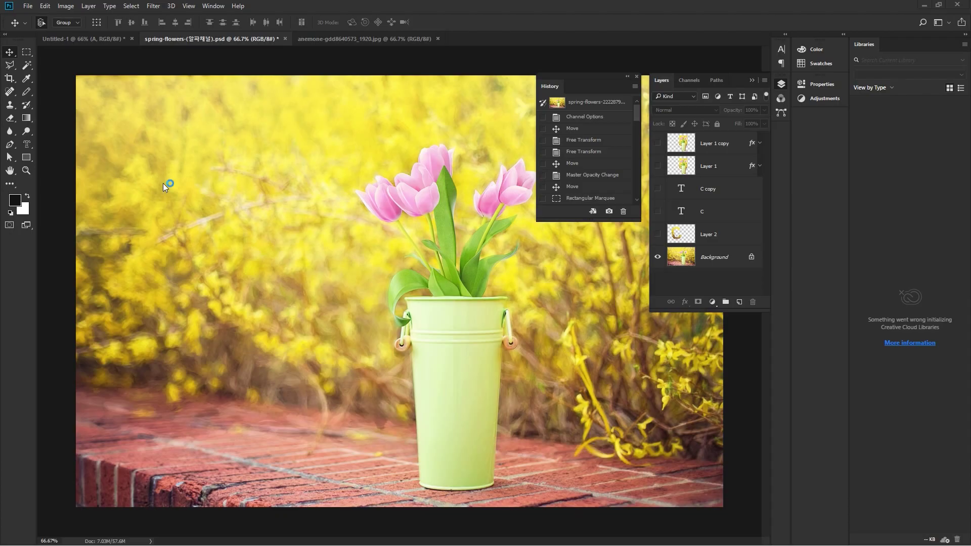
click(98, 36)
click(186, 38)
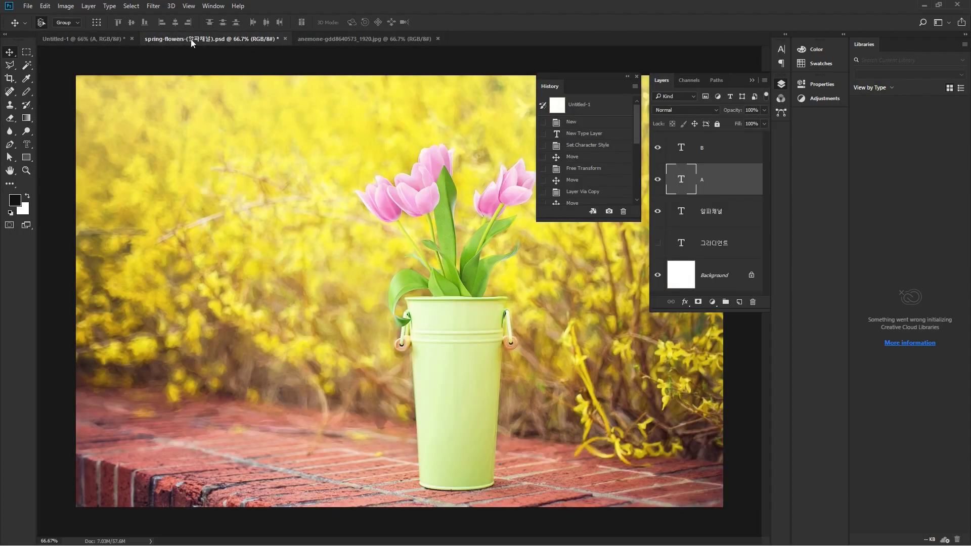
- Activate the anemone document and arrange the three open documents in a 3-up Stacked layout
click(321, 39)
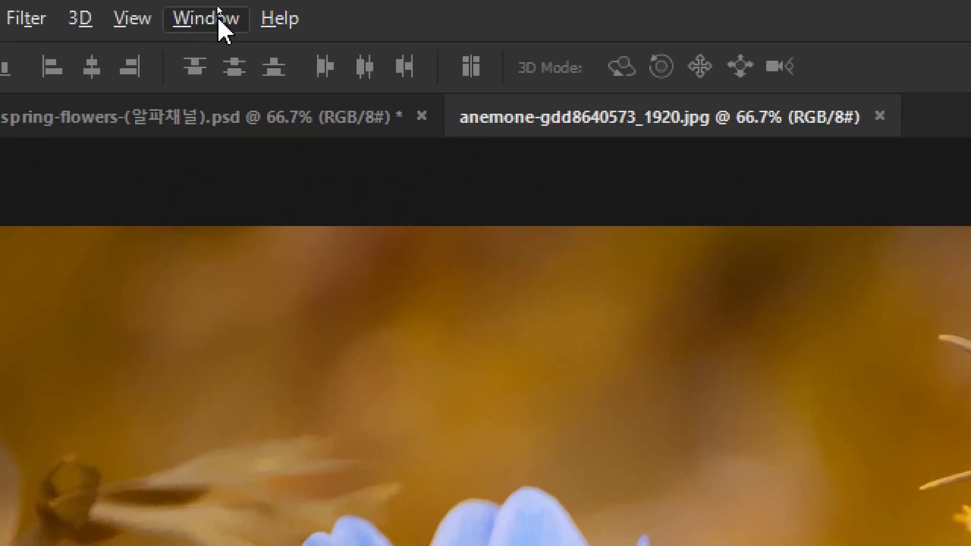
click(219, 20)
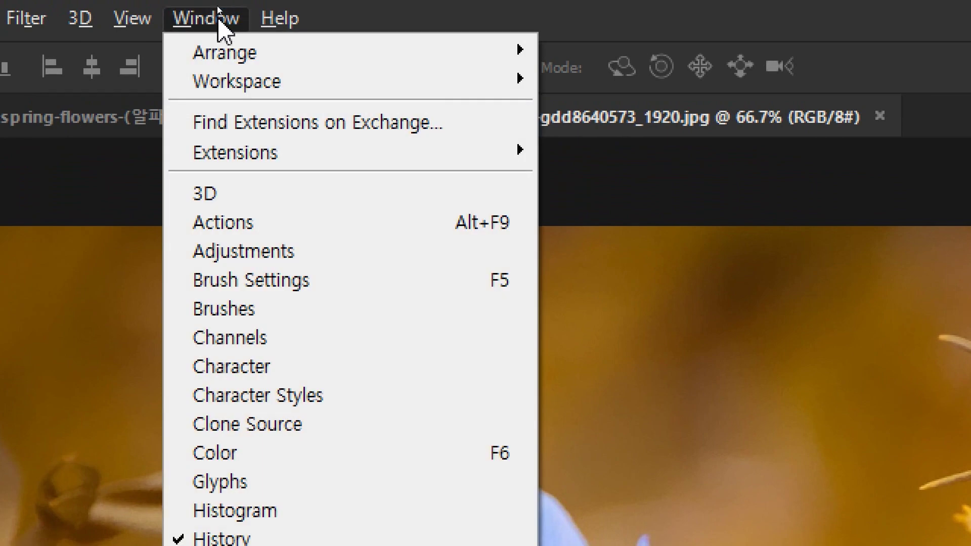
mouse_move(280, 67)
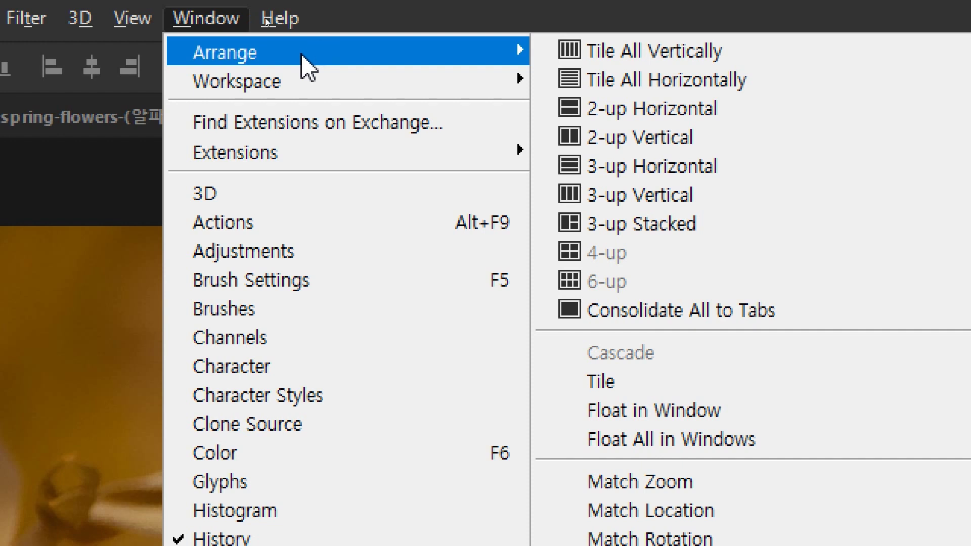
click(649, 225)
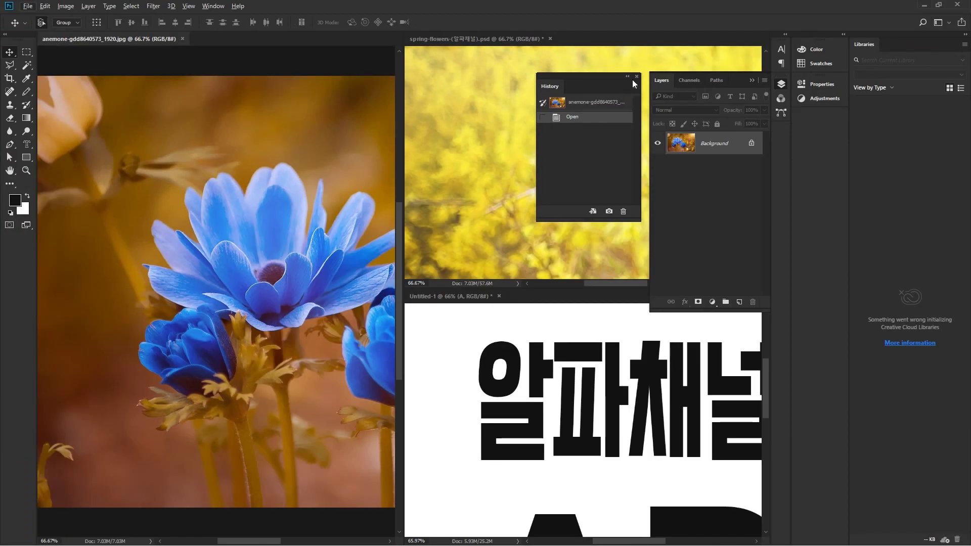
- Dock the History panel as an icon and collapse the Layers panel to uncover the document panes
drag(556, 80, 775, 129)
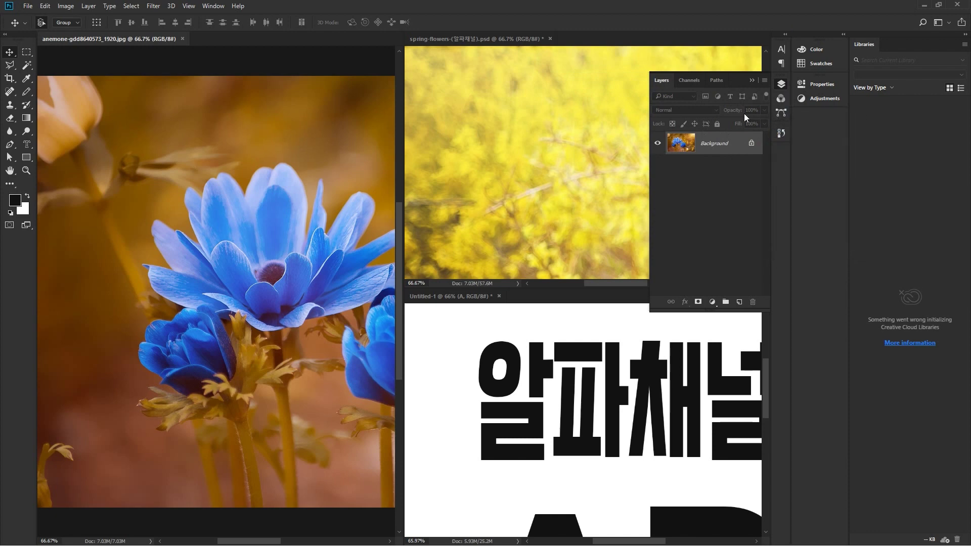
click(751, 81)
click(569, 193)
- Copy the anemone photo into the spring-flowers document as a new layer and close the anemone file
click(288, 262)
key(ctrl+minus)
key(ctrl+minus)
key(ctrl+minus)
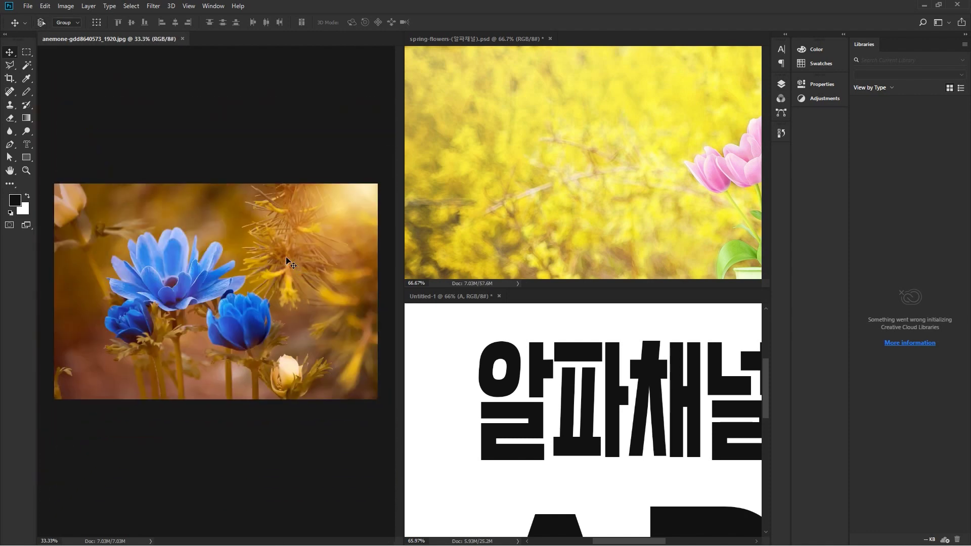
click(557, 214)
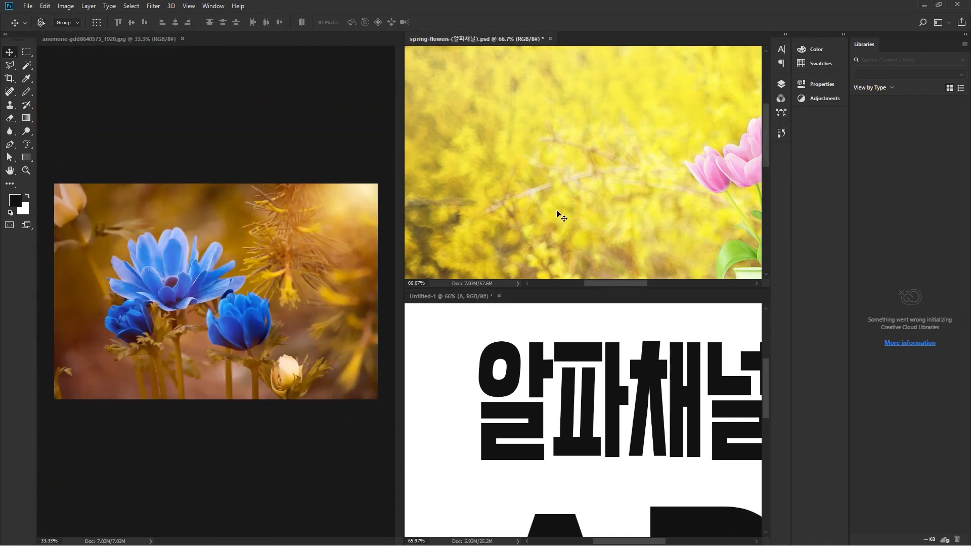
key(ctrl+minus)
key(ctrl+minus)
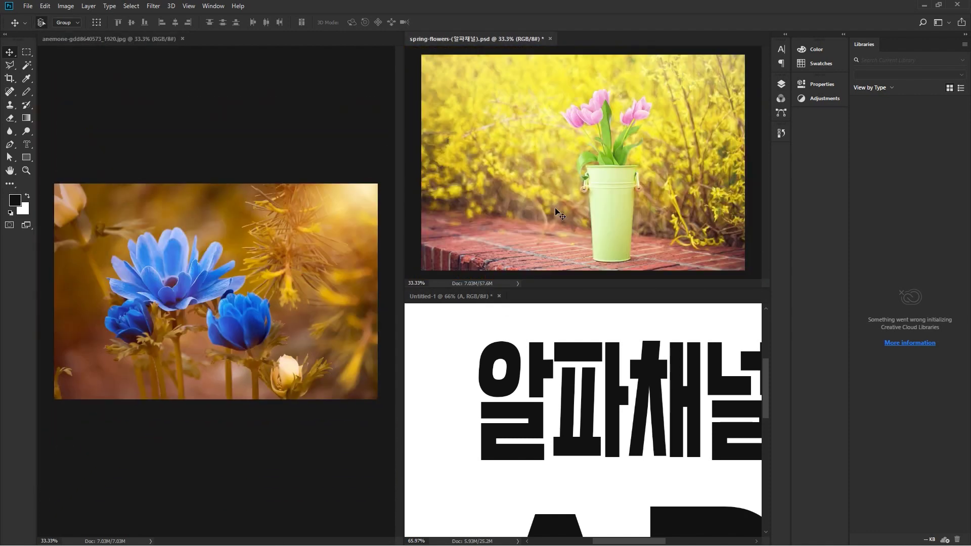
click(287, 266)
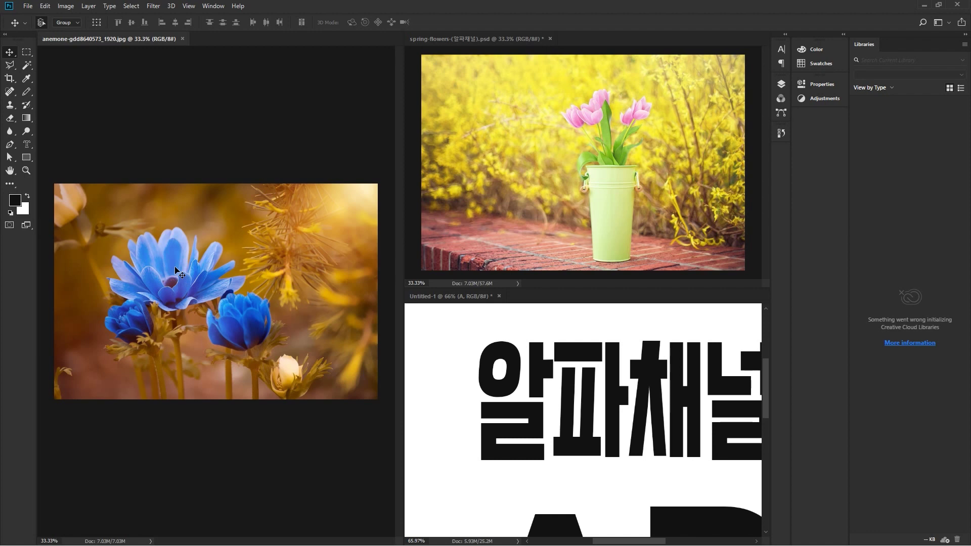
drag(175, 267, 562, 167)
click(247, 192)
click(183, 39)
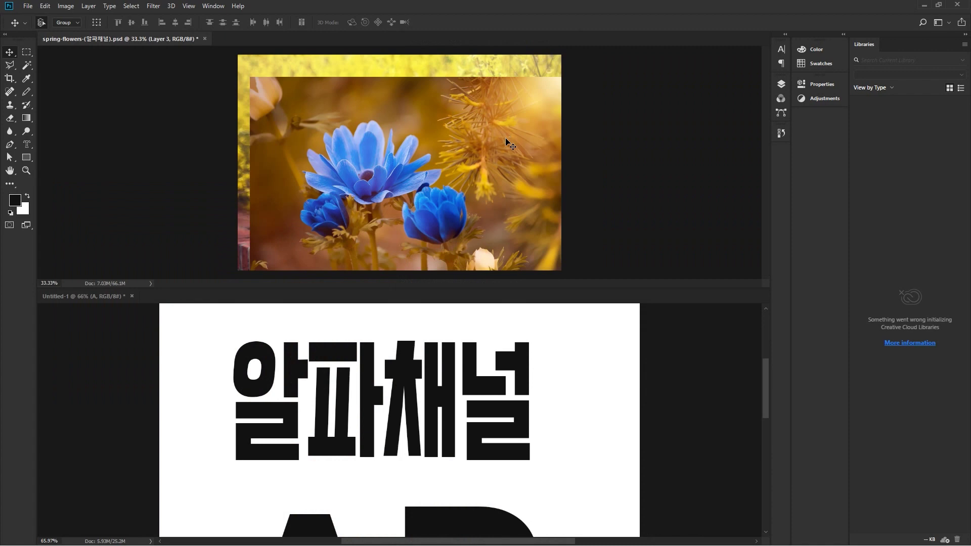
- Copy the anemone layer from spring-flowers into the Untitled-1 document and reactivate spring-flowers
drag(444, 164, 458, 399)
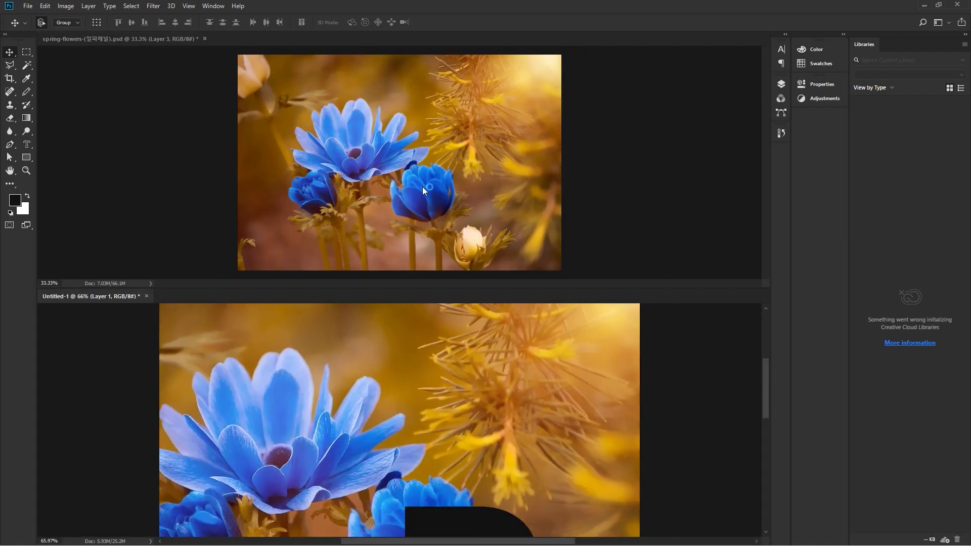
click(427, 197)
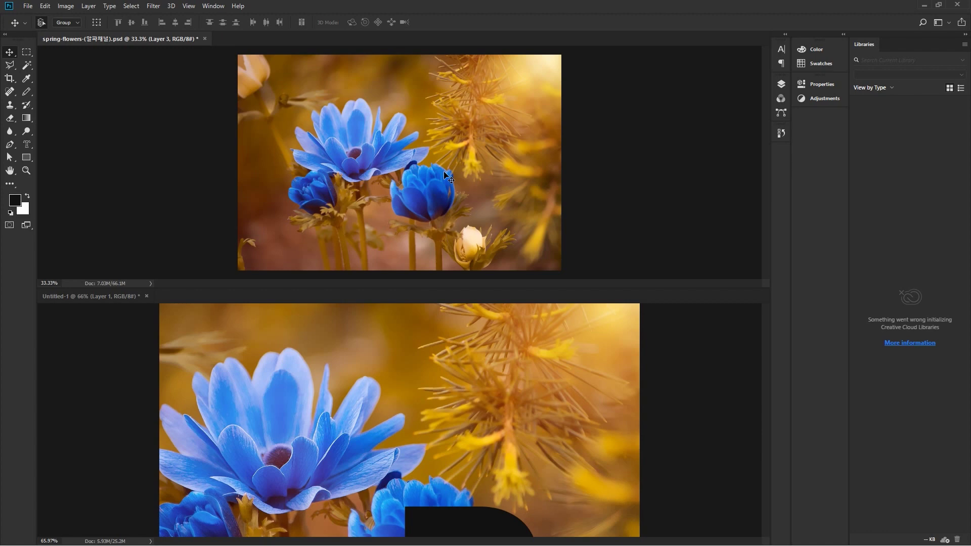
- Shift the anemone layer slightly in spring-flowers and delete it from that document
drag(444, 173, 435, 146)
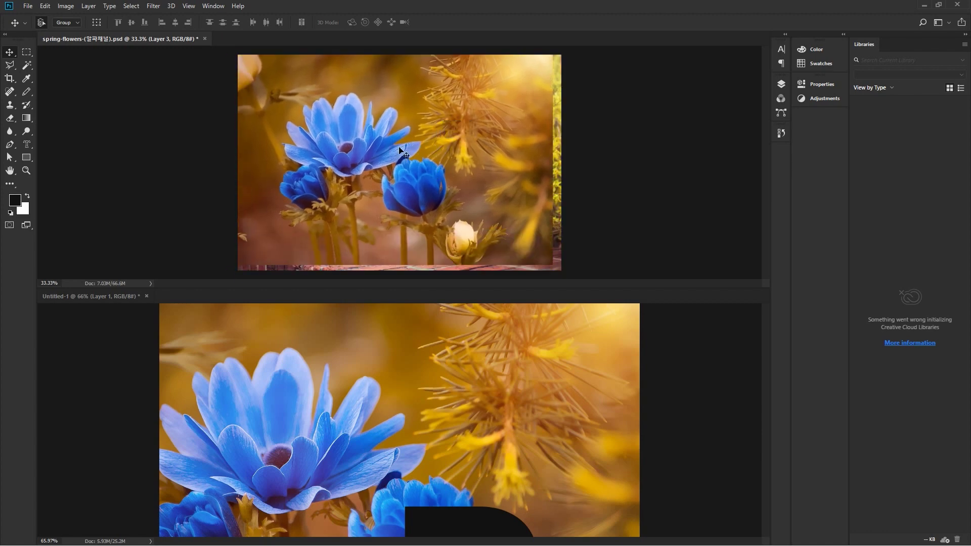
key(Delete)
- Consolidate all open documents into tabs and bring the Untitled-1 document to the front
click(405, 340)
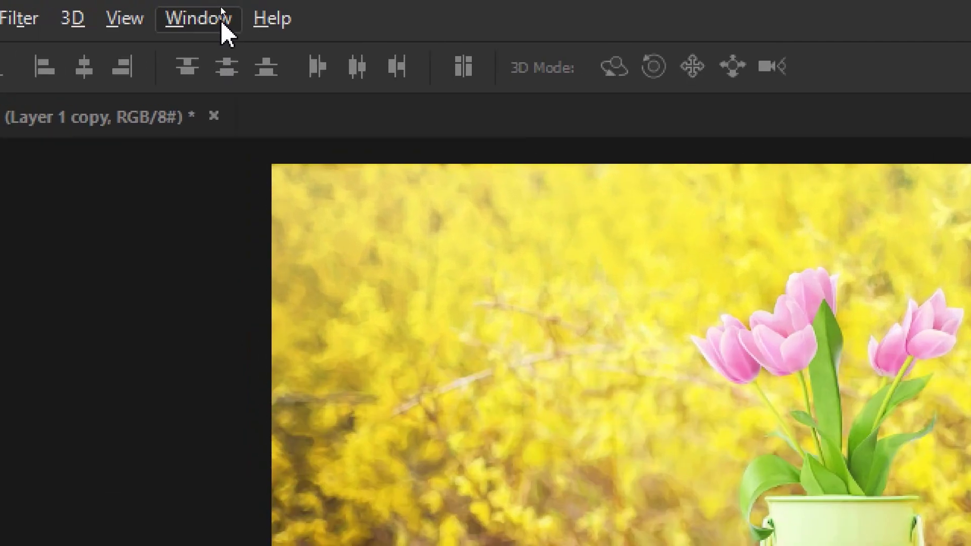
click(221, 5)
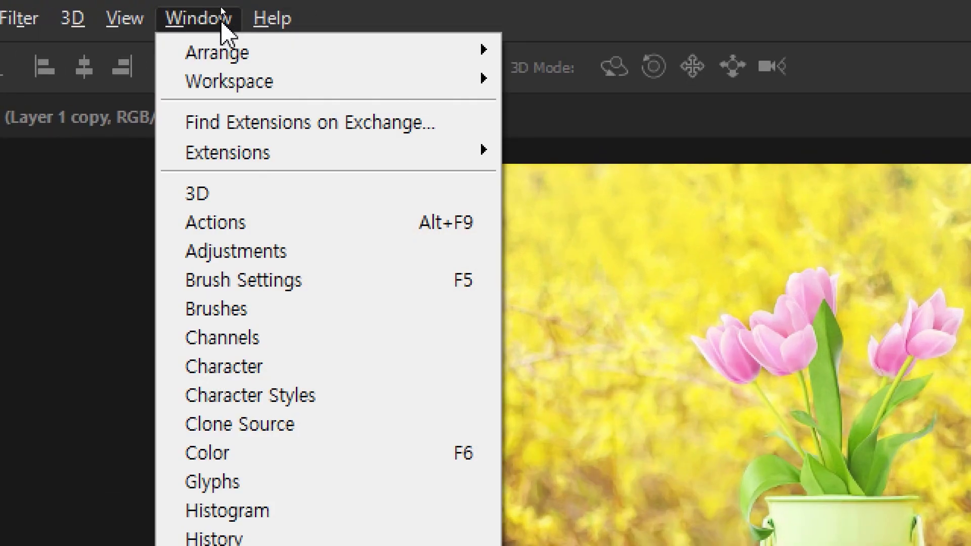
mouse_move(223, 53)
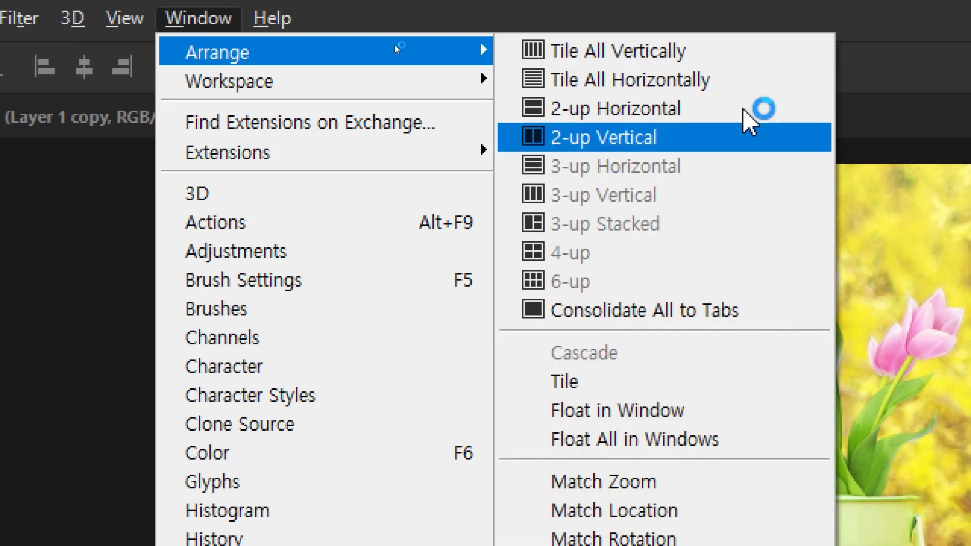
click(740, 323)
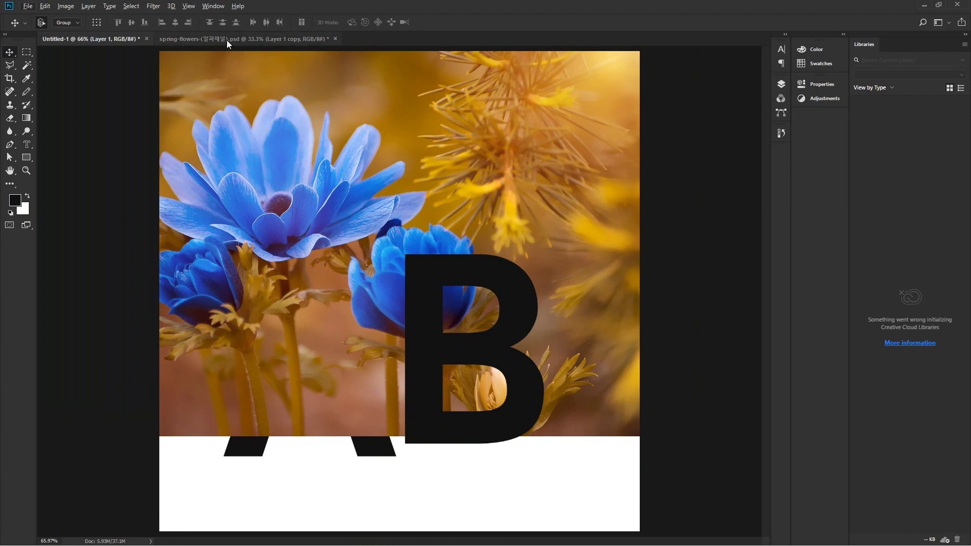
click(226, 39)
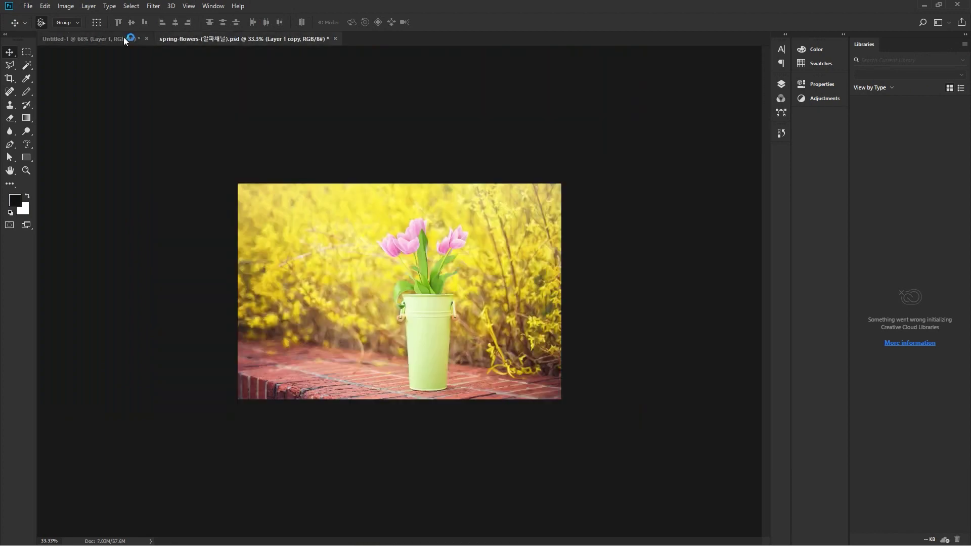
click(124, 38)
click(207, 38)
click(102, 39)
- Reposition the anemone photo on the Untitled-1 canvas and hide it along with the B, A and 알파채널 text layers
drag(321, 143, 458, 238)
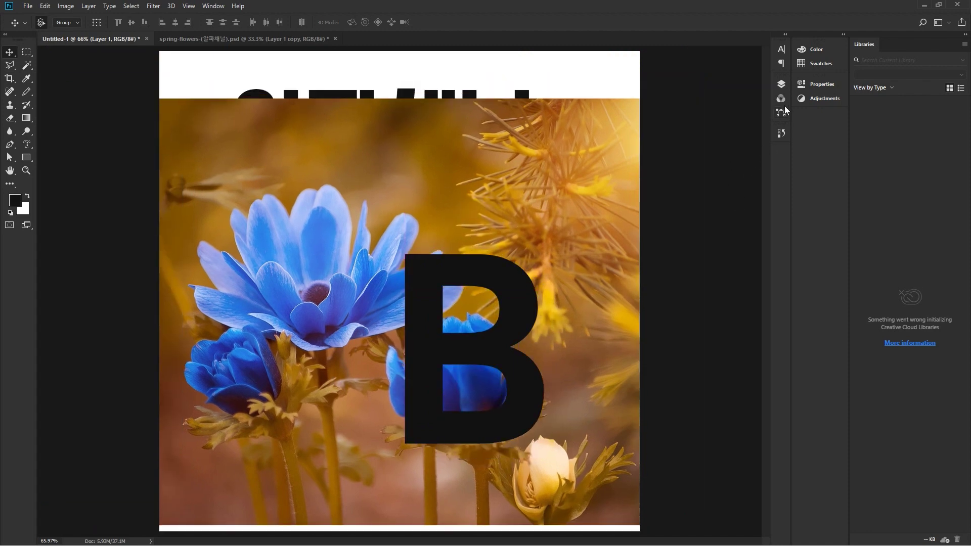
click(781, 89)
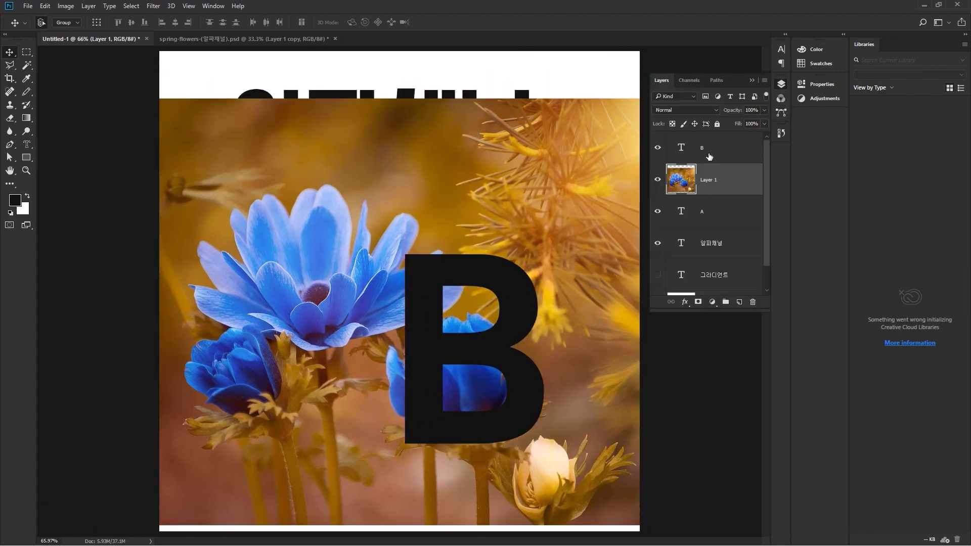
click(672, 152)
click(657, 147)
click(657, 212)
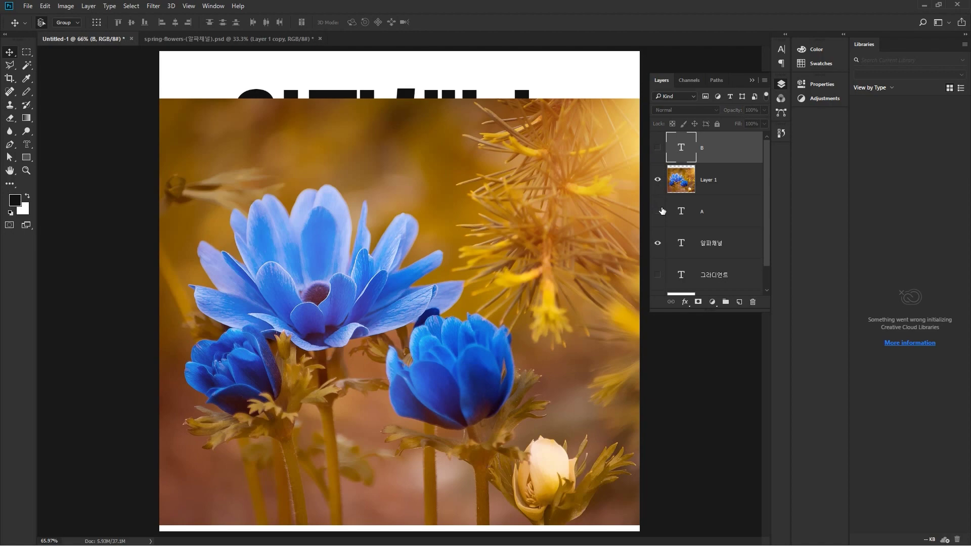
click(658, 248)
scroll(675, 265, down, 1)
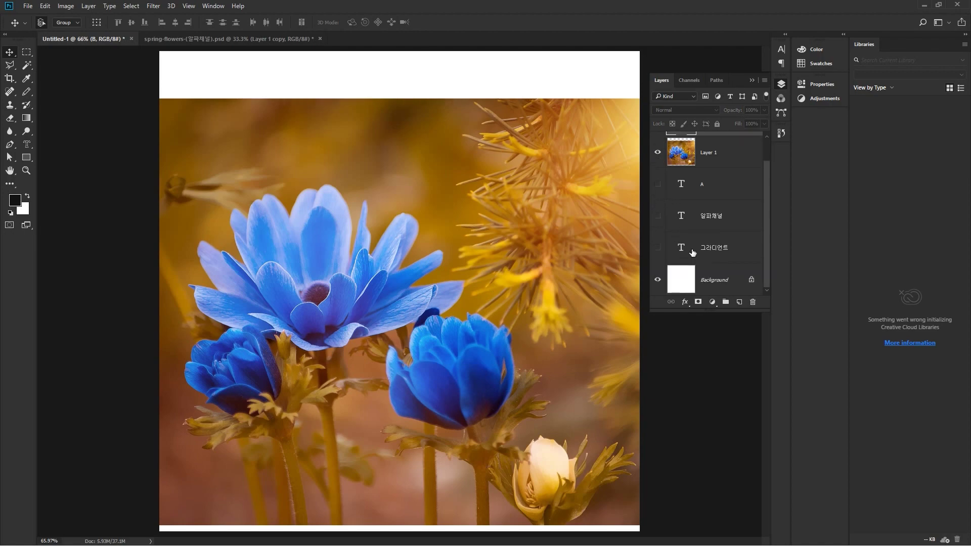
drag(501, 216, 393, 208)
click(657, 152)
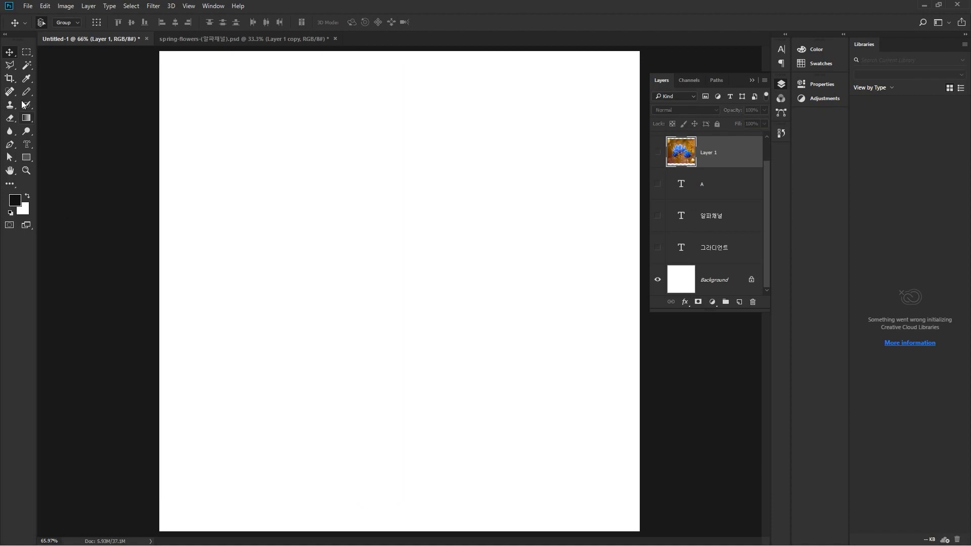
- Draw a large circular selection around the middle of the canvas using the Elliptical Marquee tool in New selection mode
click(27, 52)
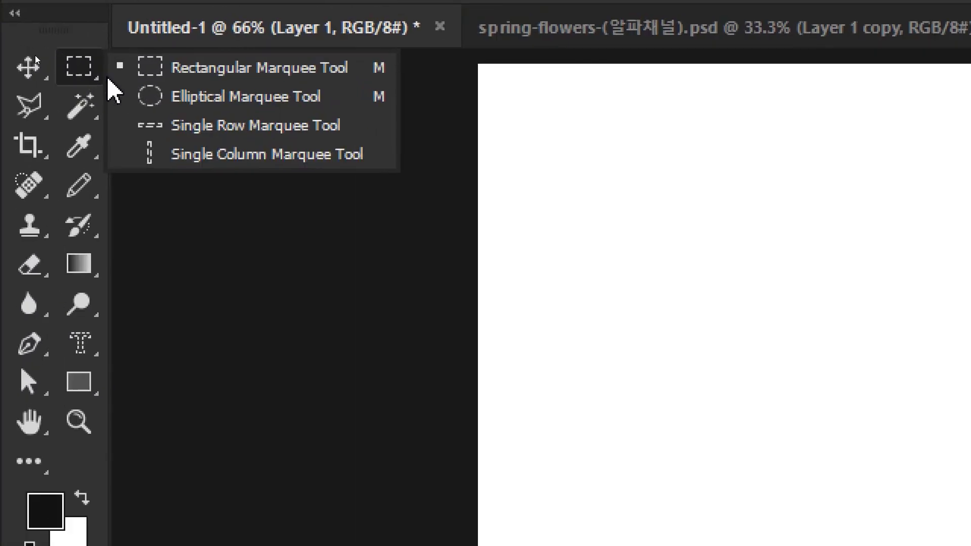
click(77, 81)
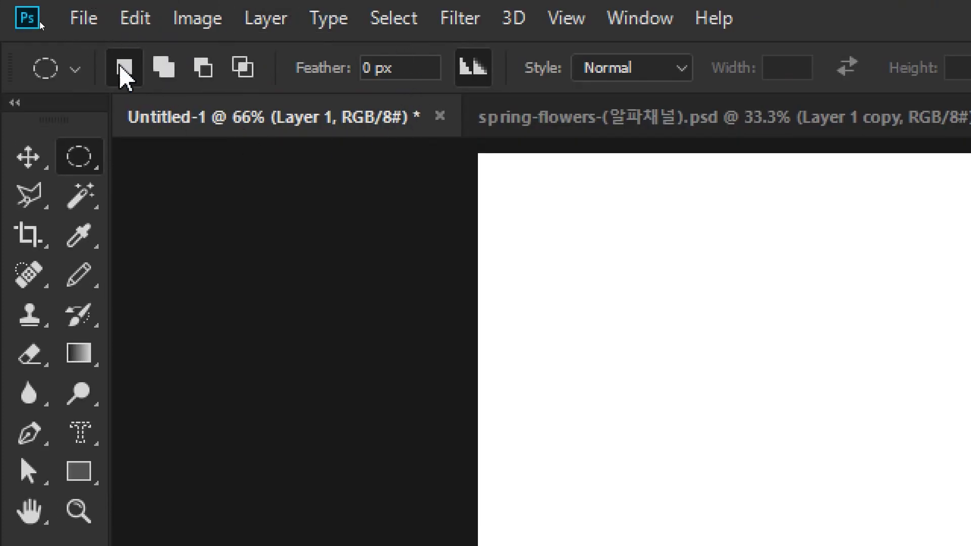
click(122, 66)
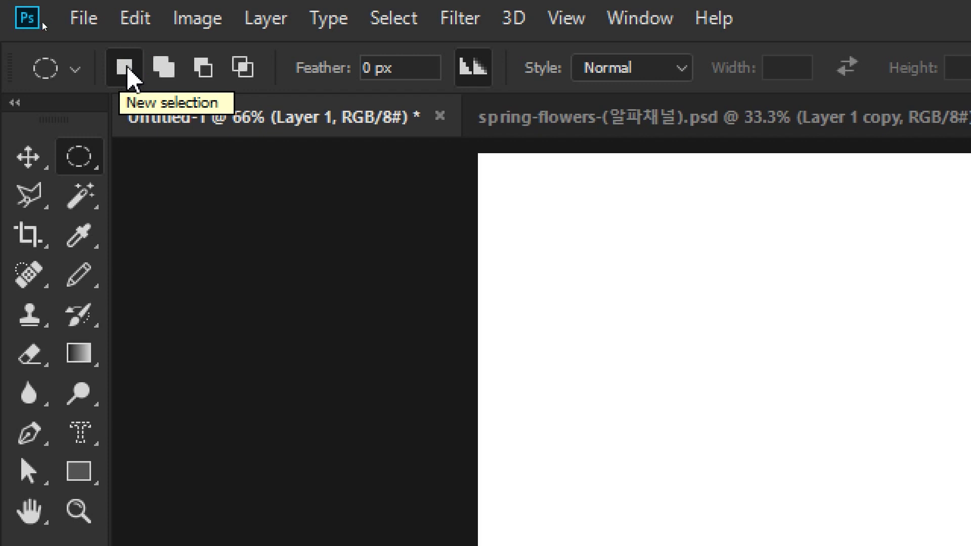
click(128, 69)
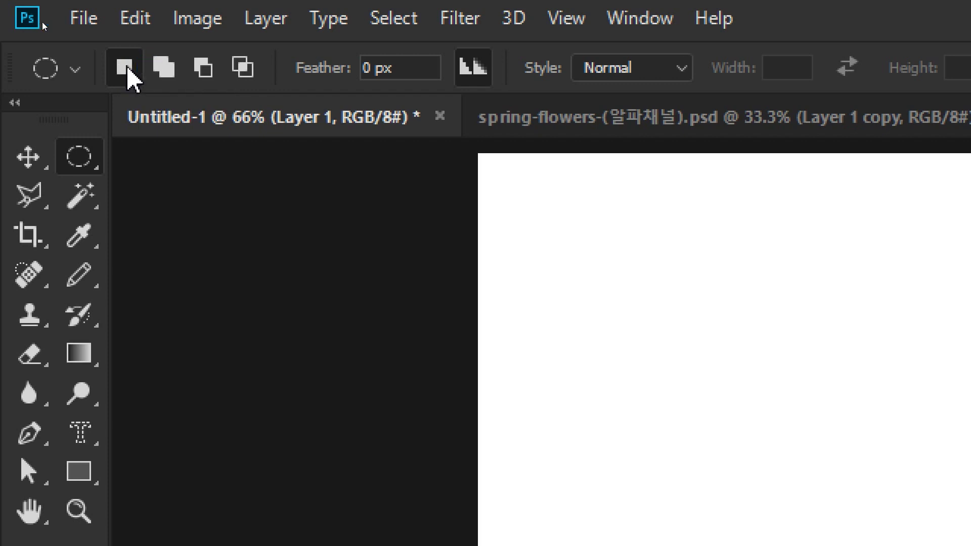
right_click(98, 170)
click(173, 195)
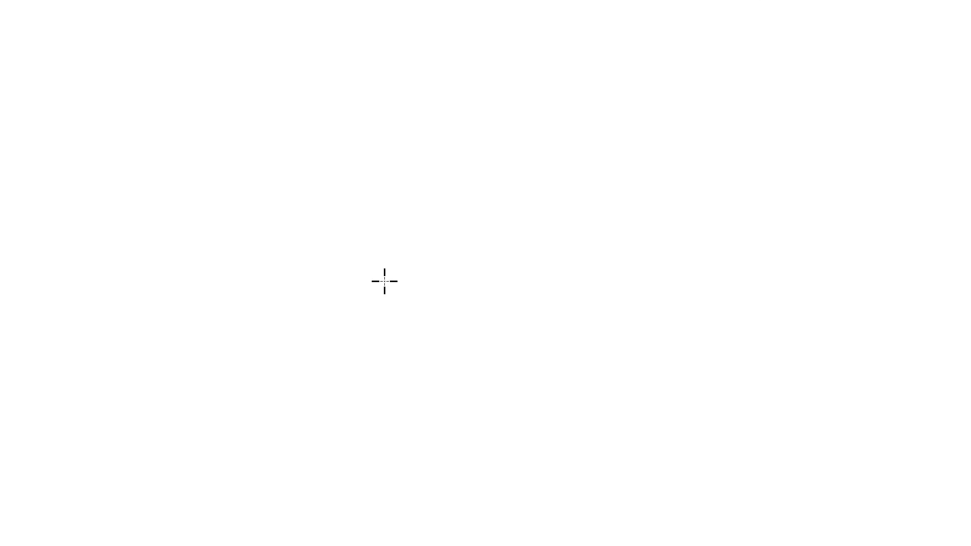
drag(385, 281, 147, 93)
click(418, 155)
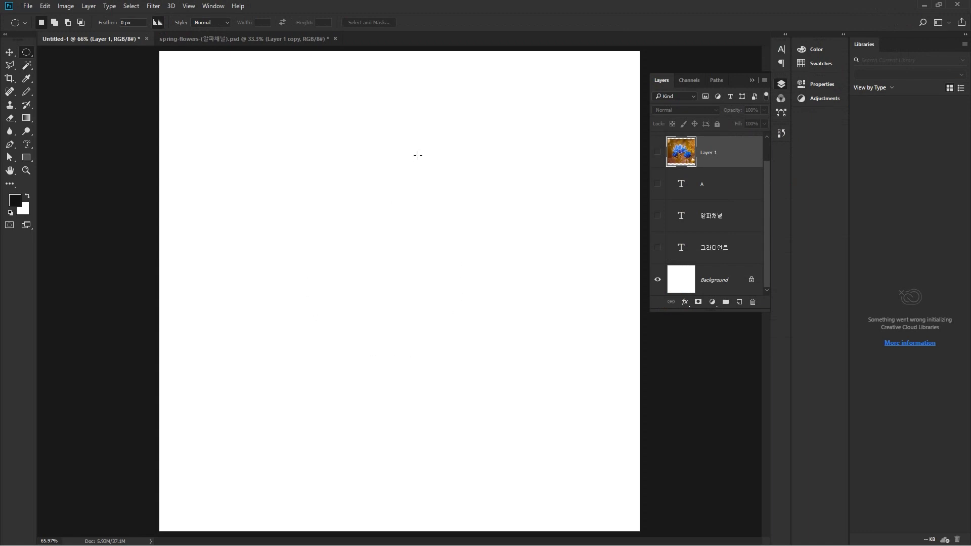
drag(386, 284, 253, 129)
drag(363, 245, 360, 252)
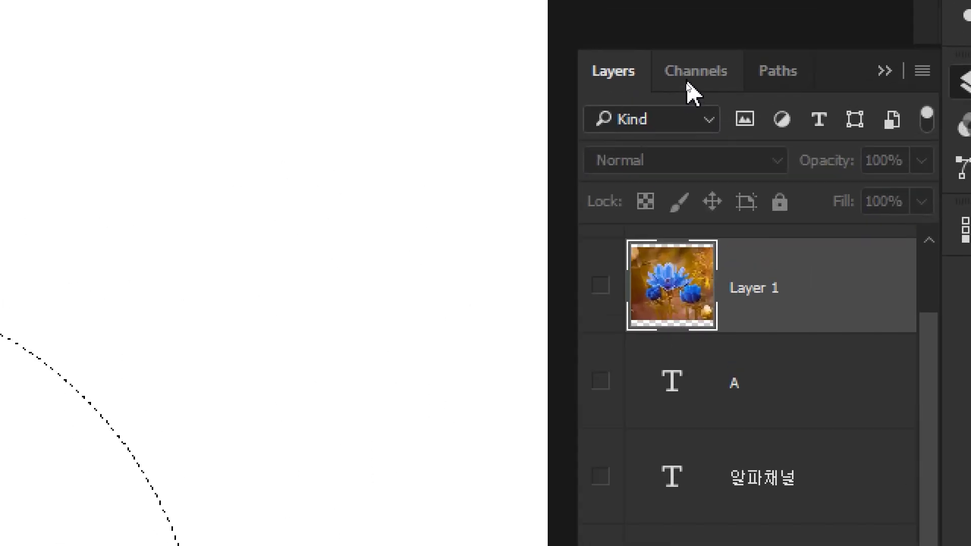
- Save the circular selection as an alpha channel and display that channel on its own
click(688, 82)
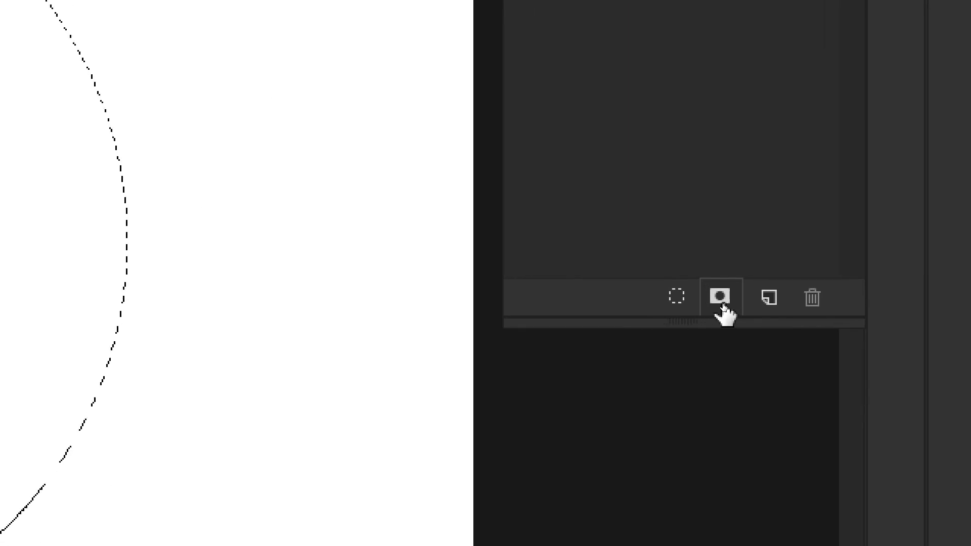
click(722, 306)
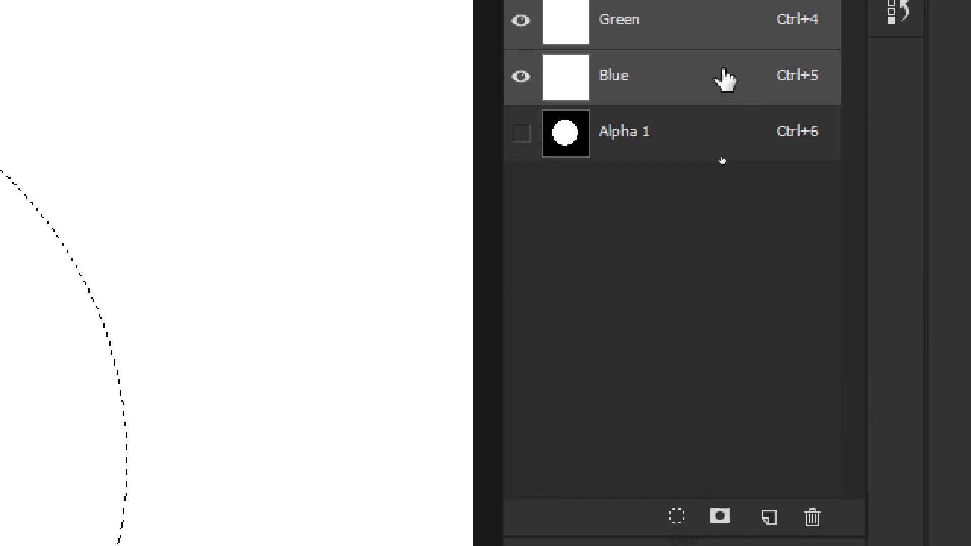
click(700, 132)
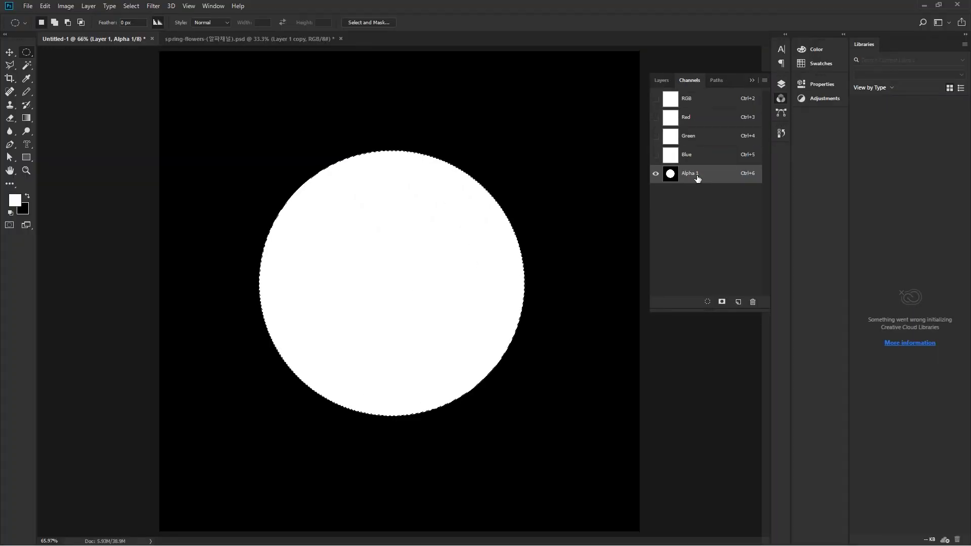
- Deselect the circle and load it back as a selection from the Alpha 1 channel
key(alt)
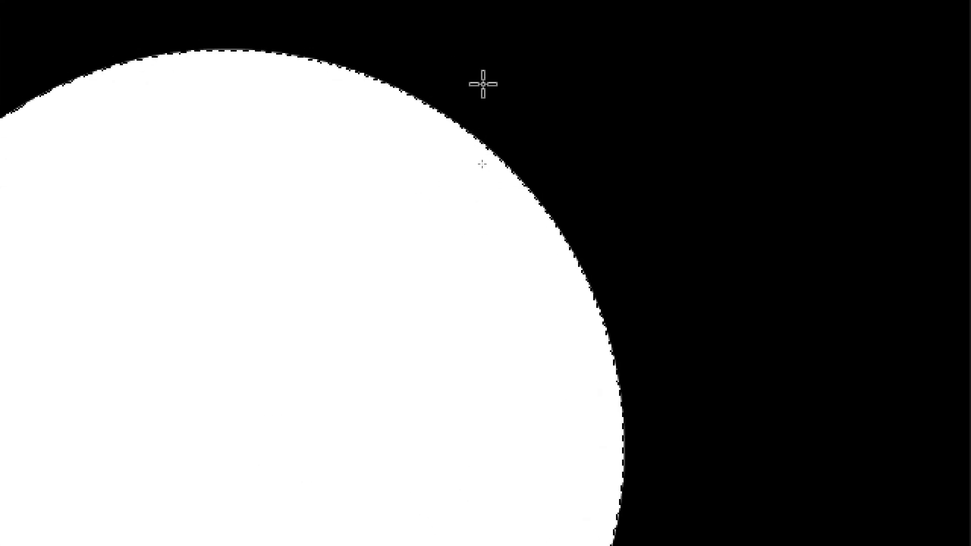
click(585, 96)
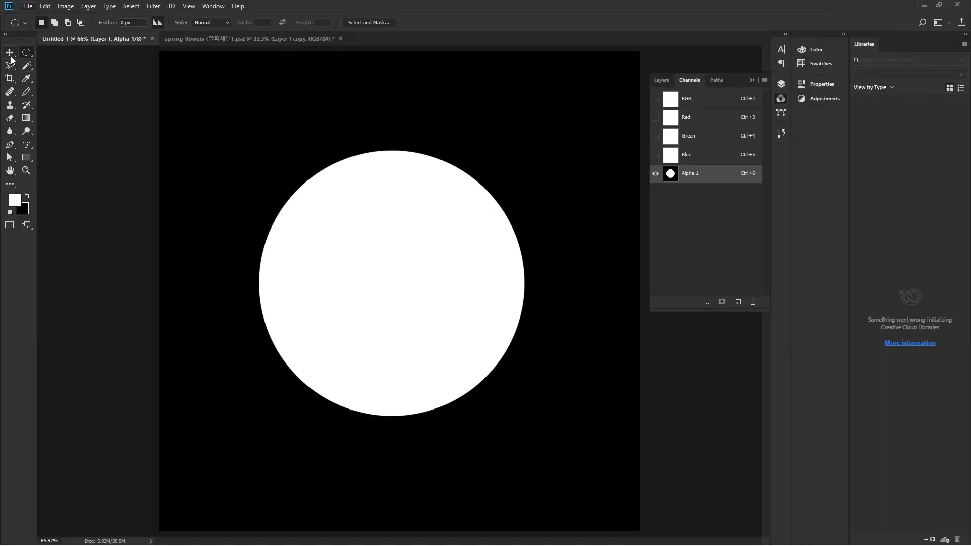
click(10, 55)
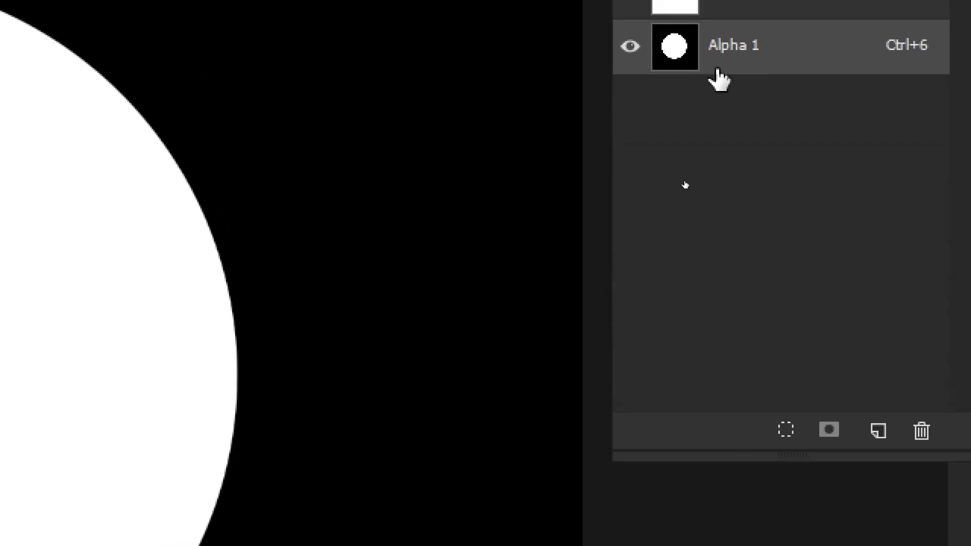
click(774, 443)
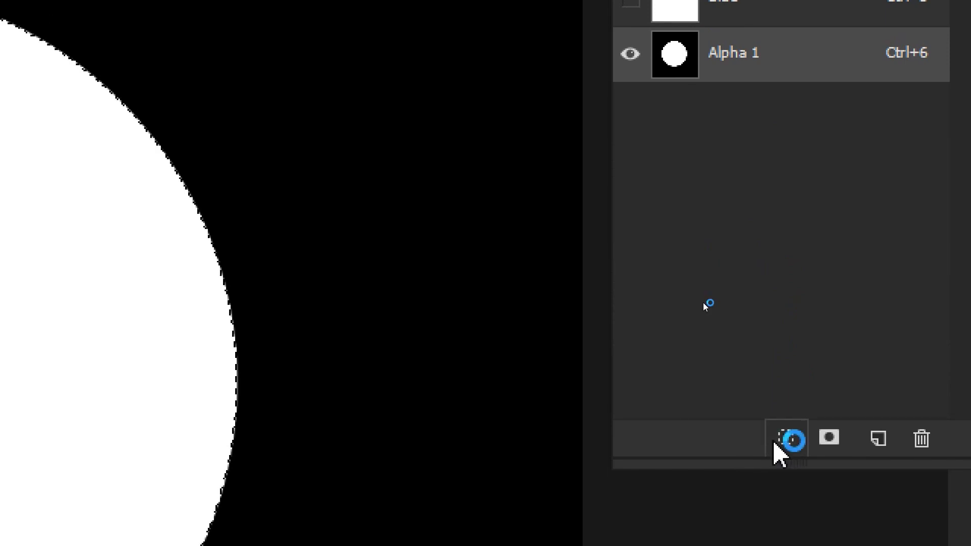
key(ctrl+d)
ctrl+click(678, 69)
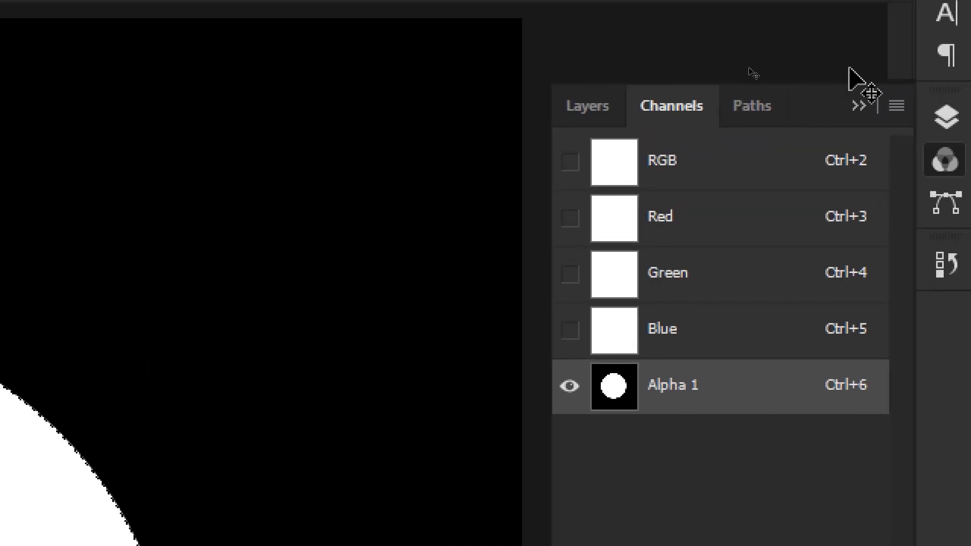
- Return to the RGB composite and show Layer 1, masking it with the loaded circular selection
click(729, 160)
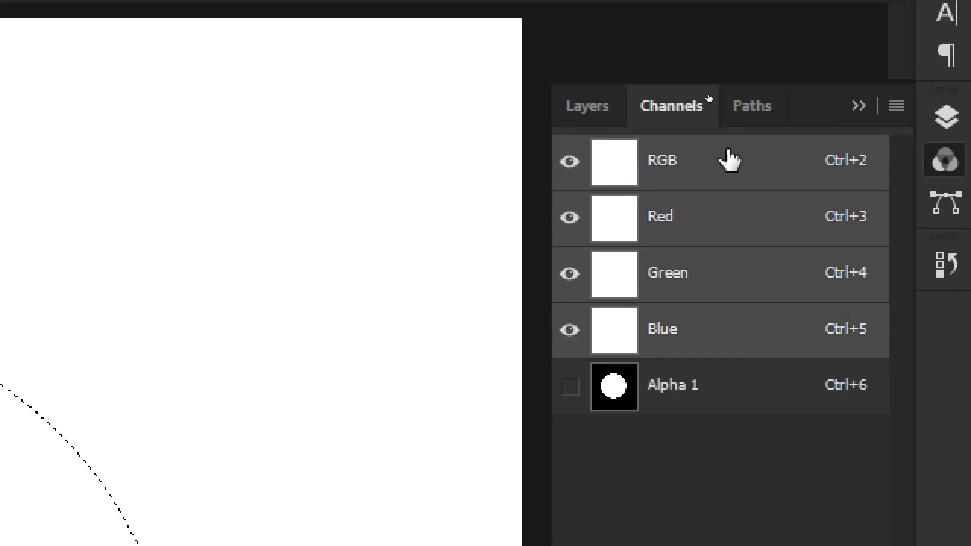
click(602, 107)
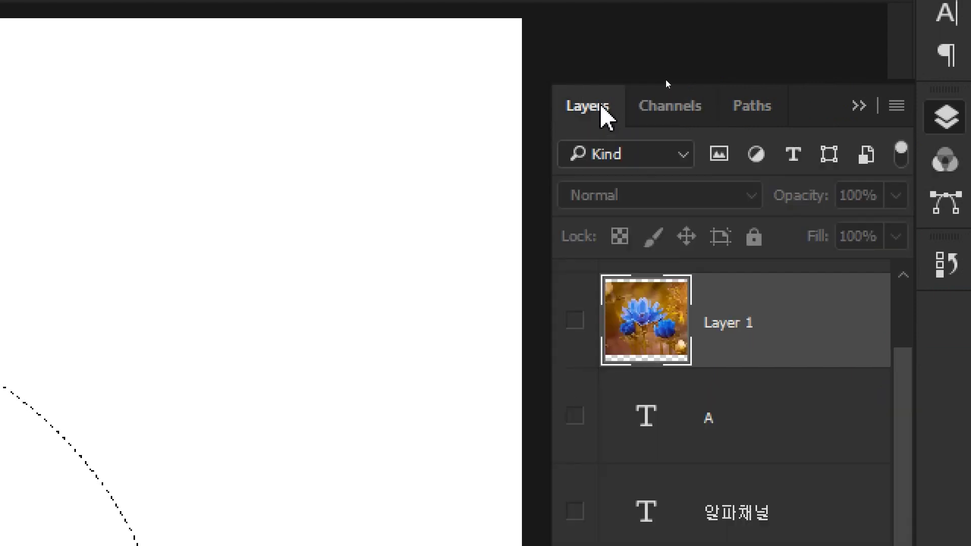
click(574, 320)
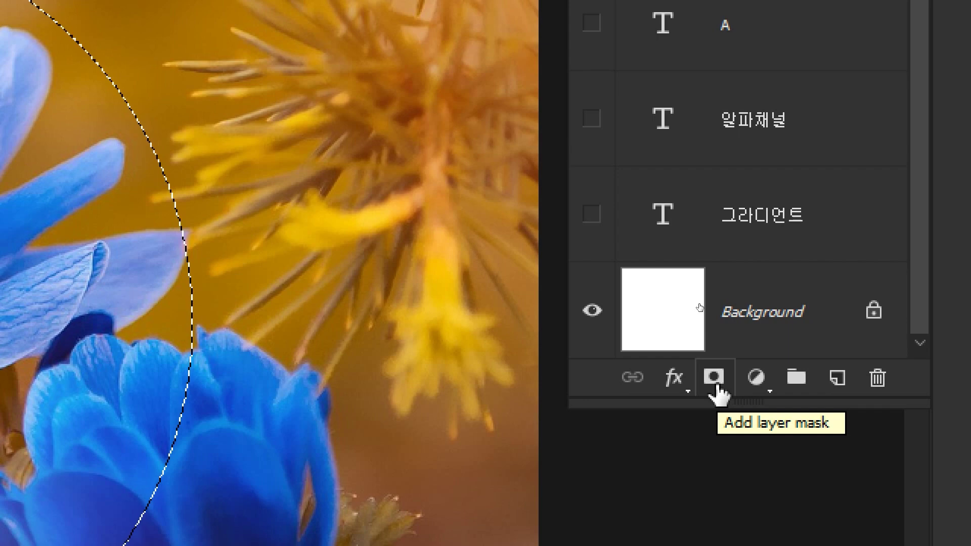
click(717, 388)
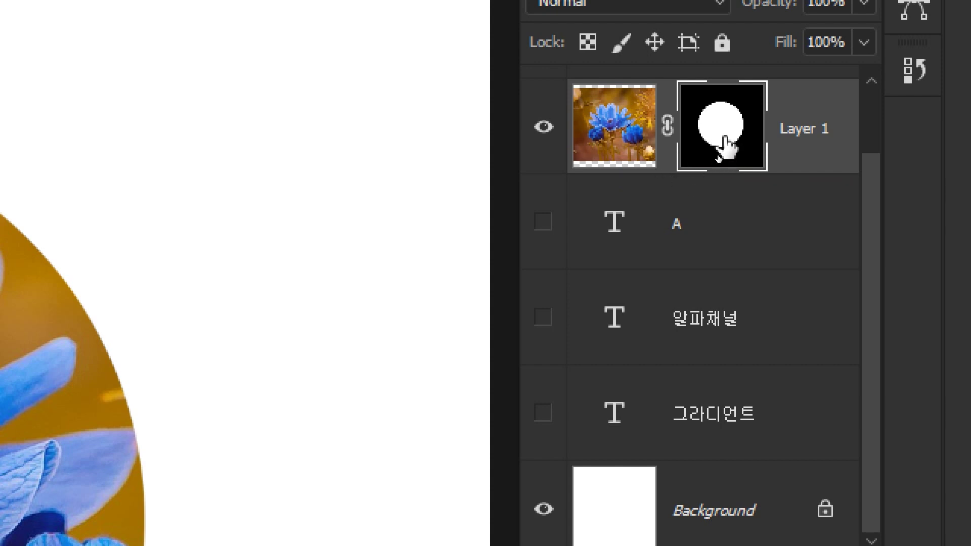
- Try adding a second mask beside the circular layer mask on Layer 1 and undo that addition
click(627, 131)
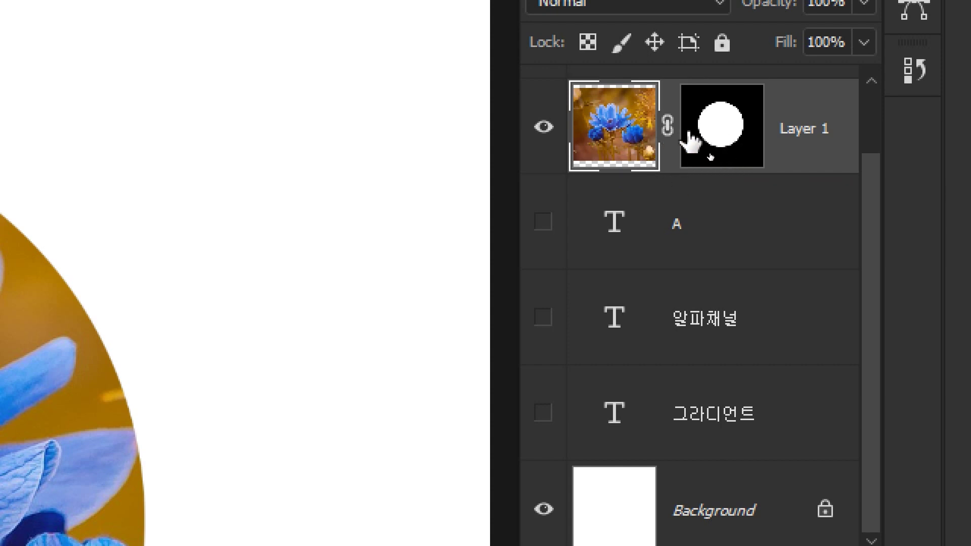
click(732, 131)
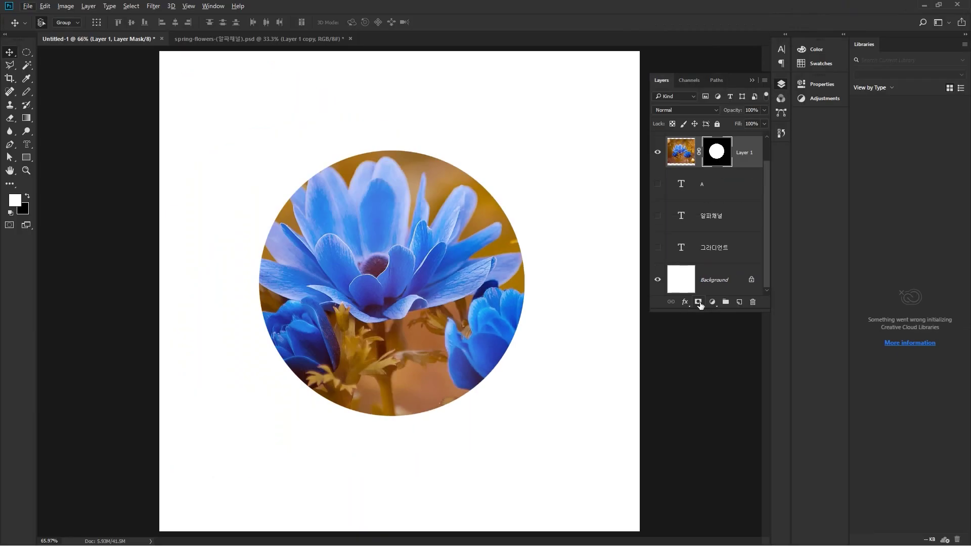
click(696, 302)
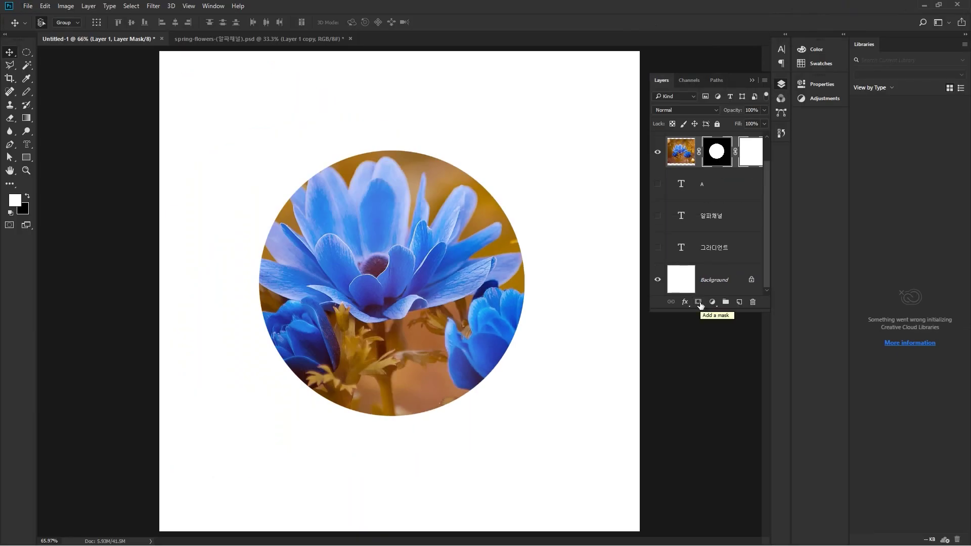
key(ctrl+z)
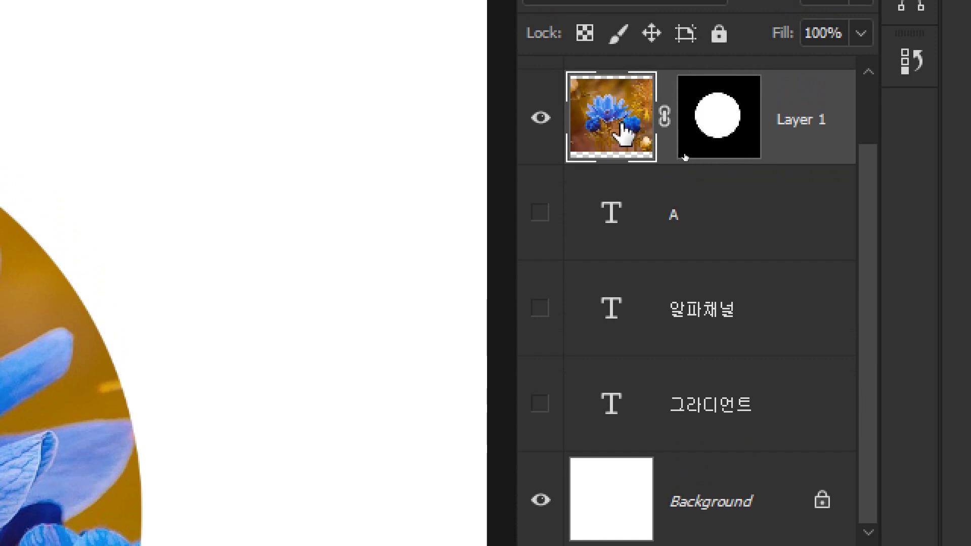
- Select Layer 1's image and move it together with its linked circular mask toward the canvas's upper-left corner
click(638, 126)
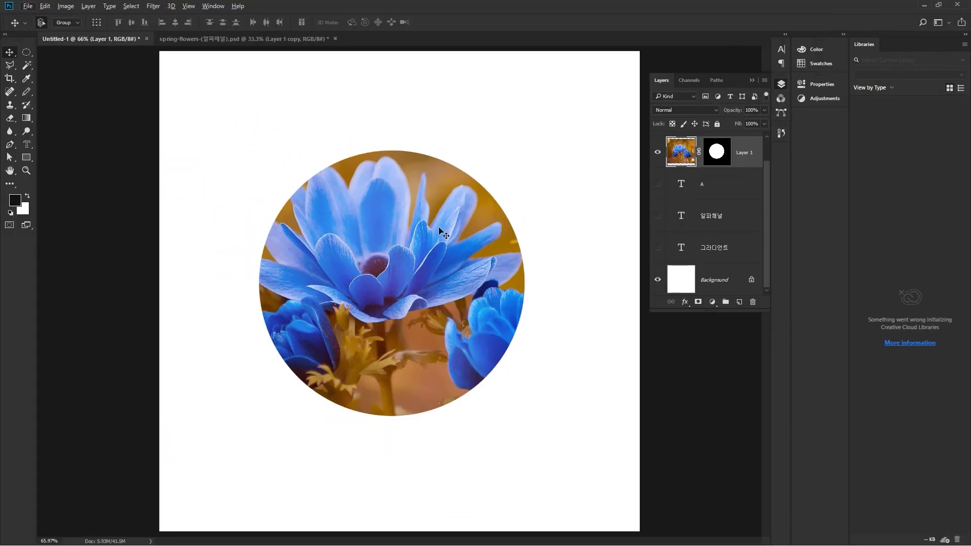
drag(428, 231, 321, 151)
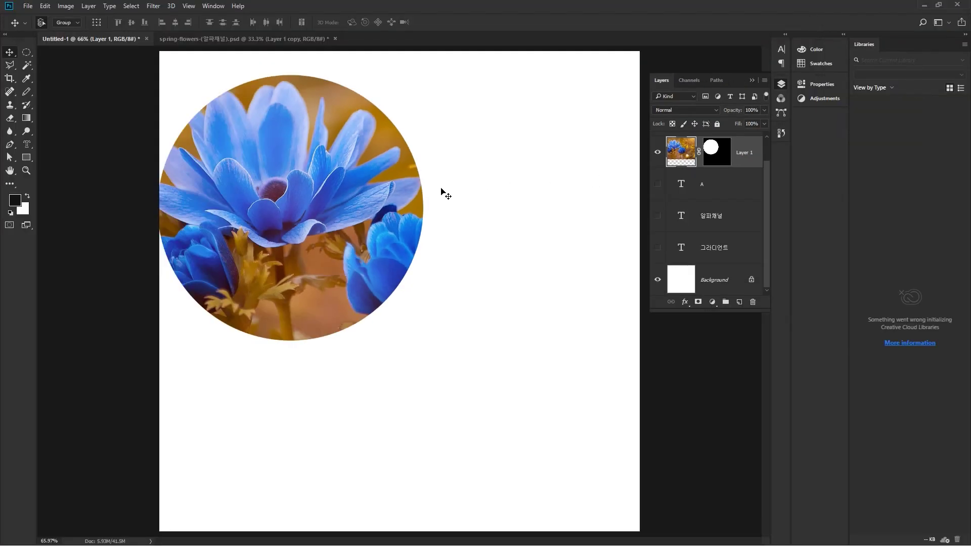
- Move Layer 1's photo together with its linked circular mask around the canvas and undo the moves
drag(441, 192, 609, 373)
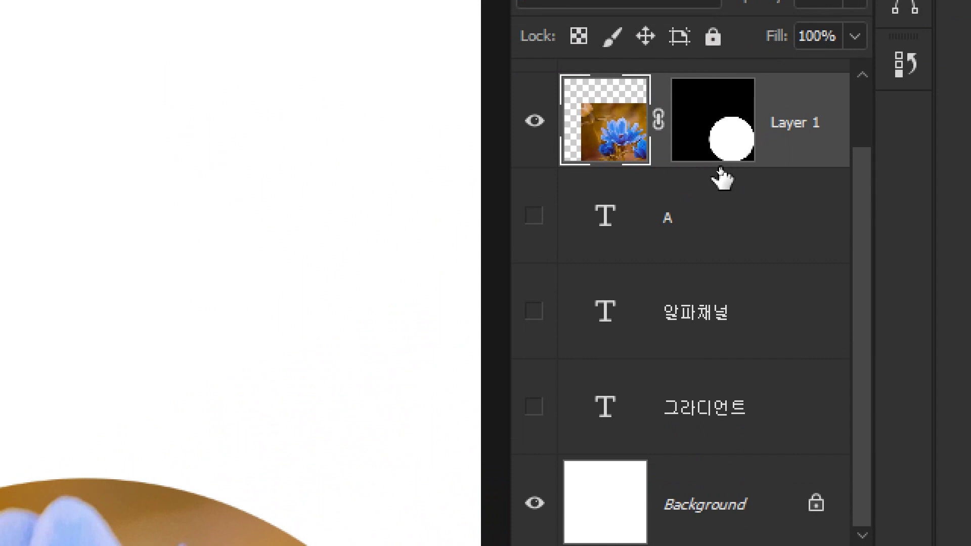
click(692, 160)
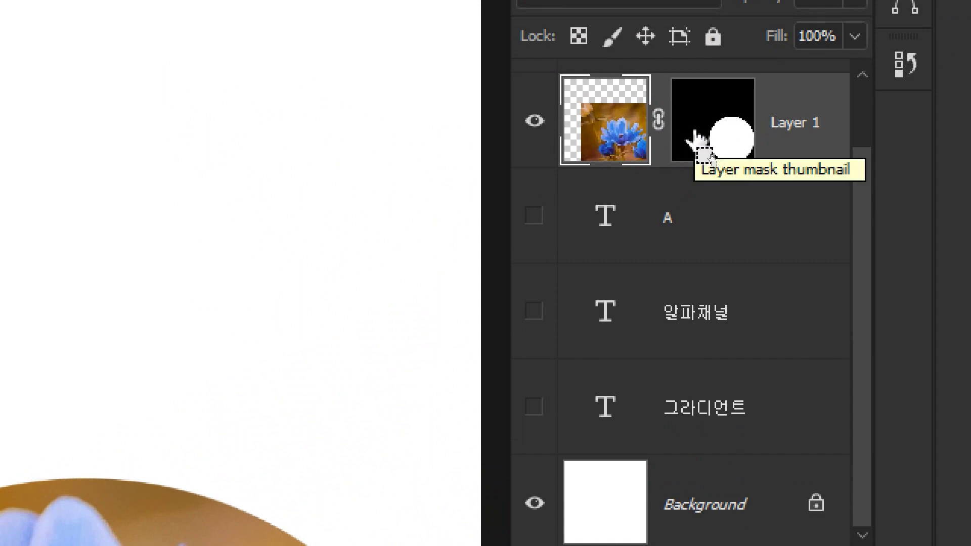
key(ctrl+z)
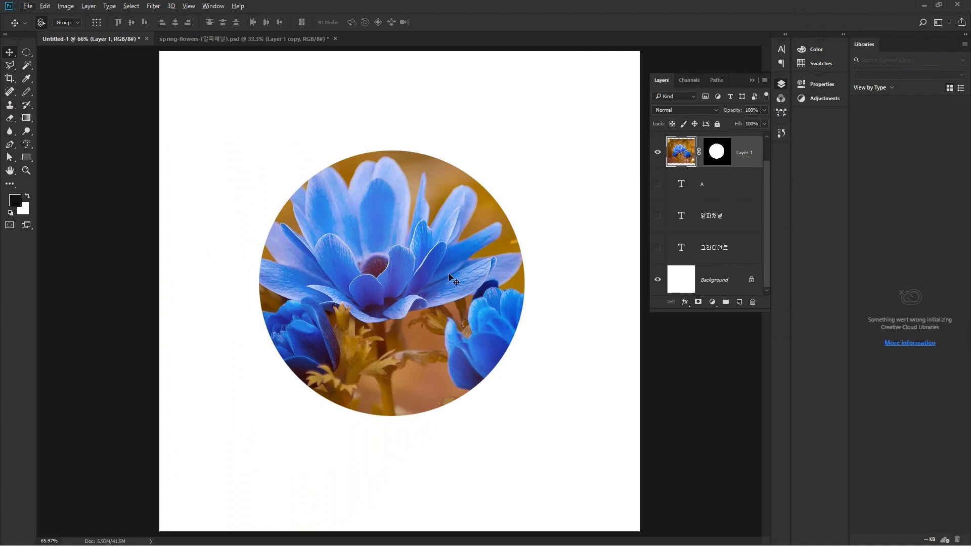
drag(450, 278, 484, 207)
key(ctrl+z)
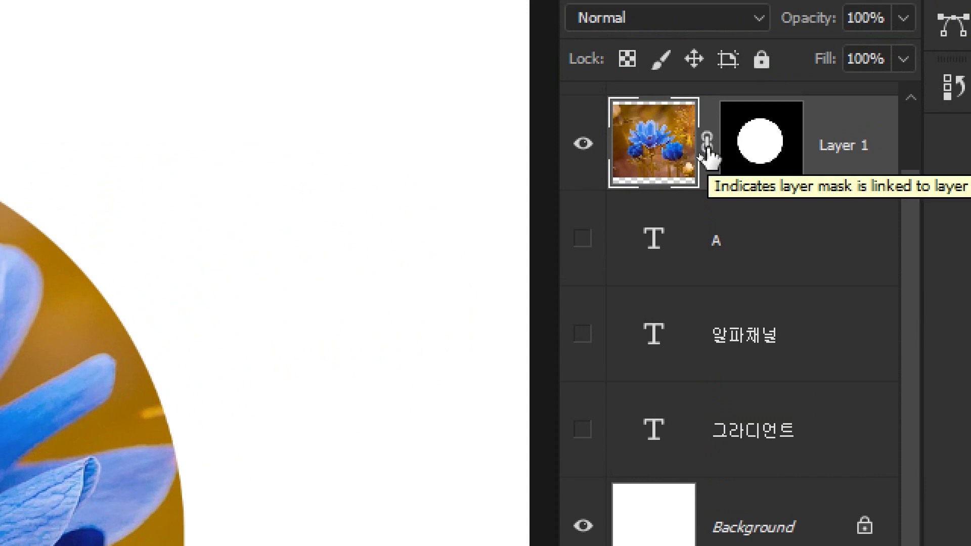
- Unlink the circular mask from Layer 1 and make the layer's image the active target
click(707, 145)
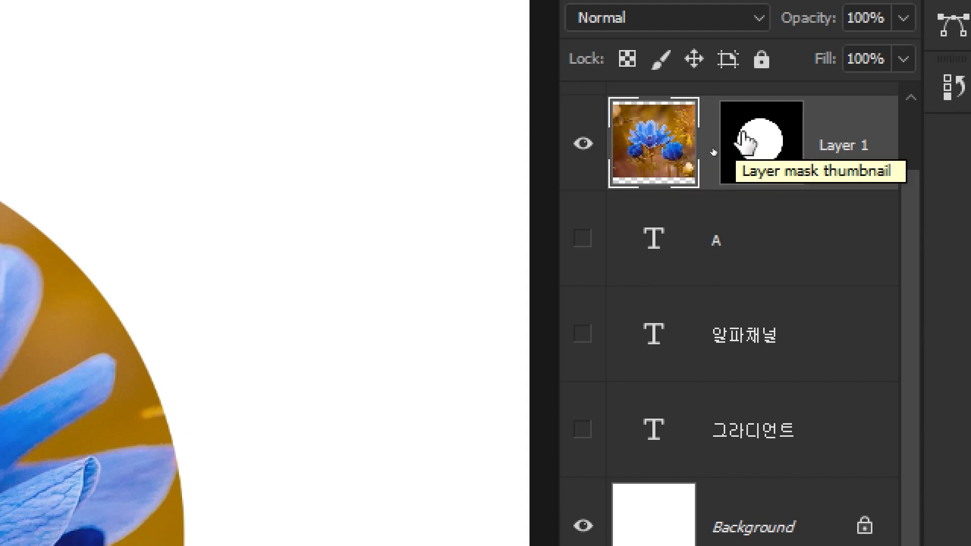
click(762, 144)
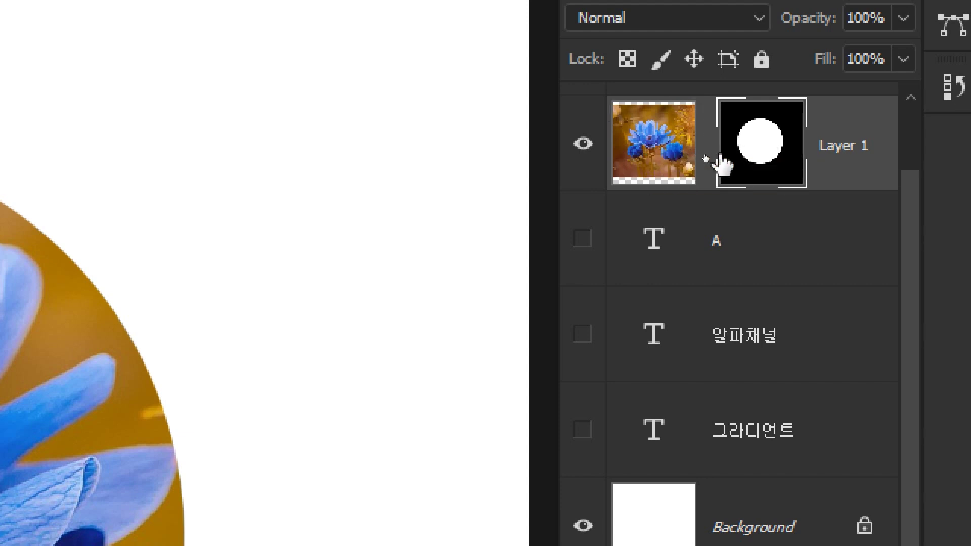
click(655, 150)
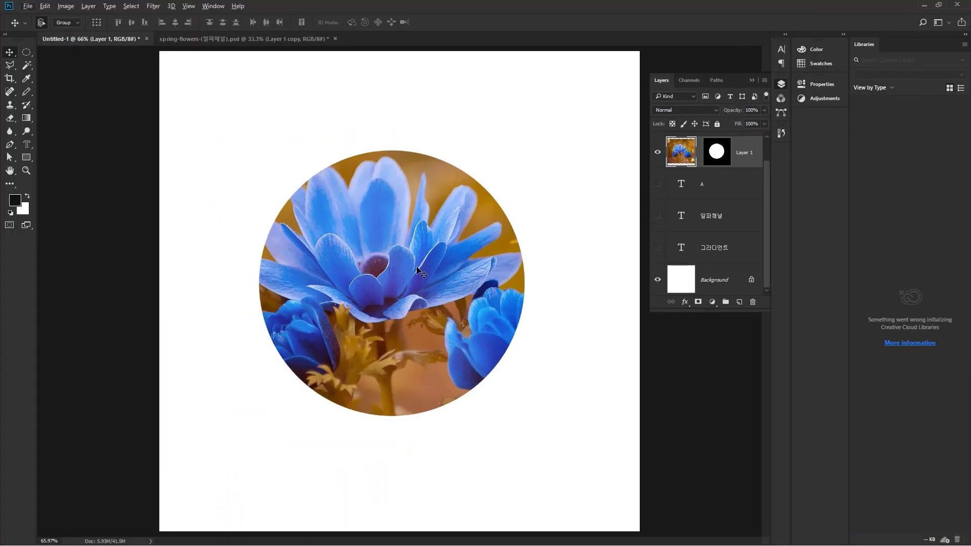
- Reposition the anemone photo inside the stationary circular mask, trying several framings of the flowers
drag(407, 278, 327, 248)
drag(384, 289, 375, 279)
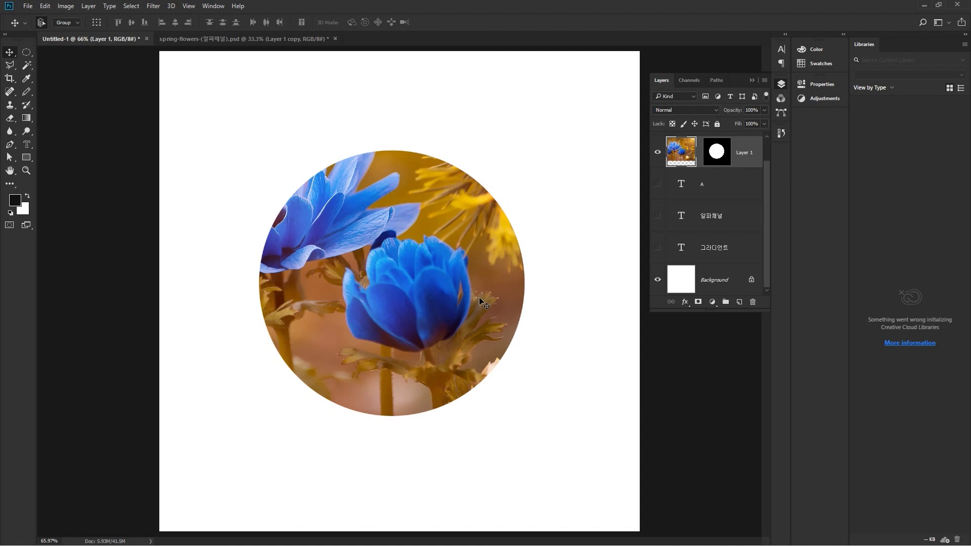
drag(362, 286, 468, 262)
drag(403, 329, 435, 354)
drag(438, 306, 478, 279)
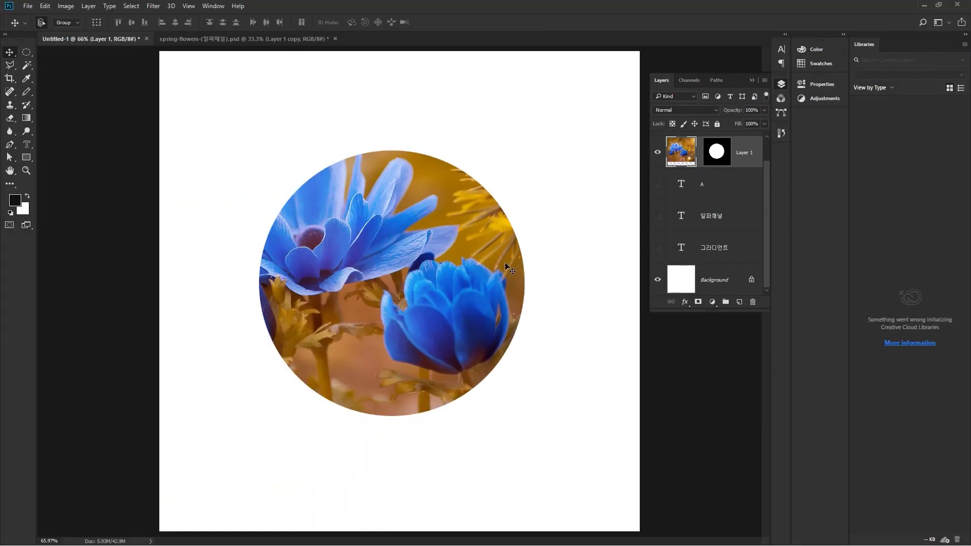
drag(504, 261, 386, 257)
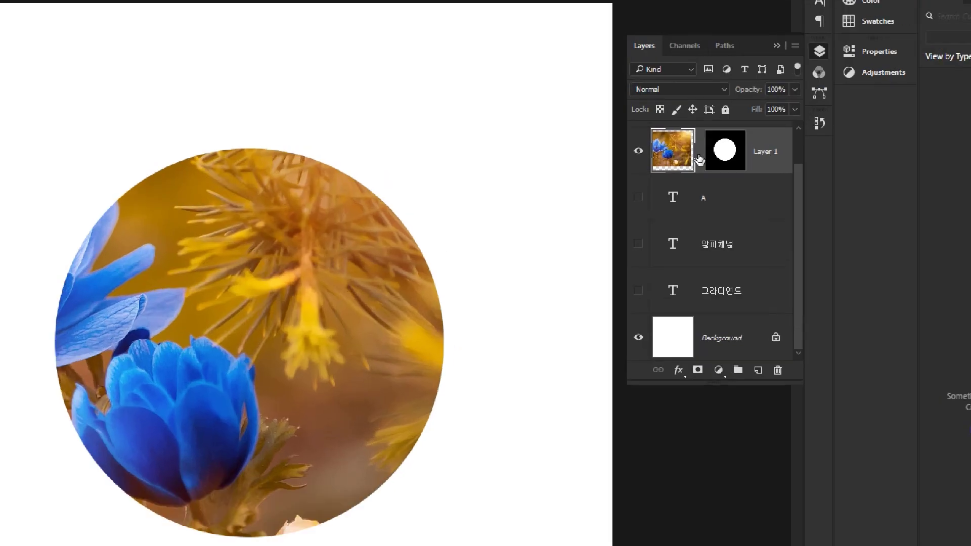
- Relink the mask to Layer 1 and switch the active target between mask and image, ending on the image
click(700, 160)
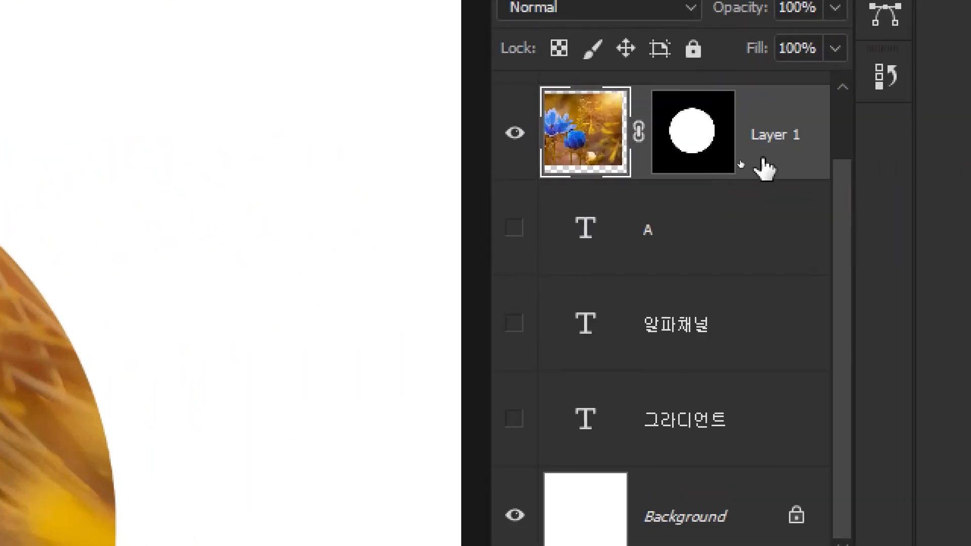
click(706, 144)
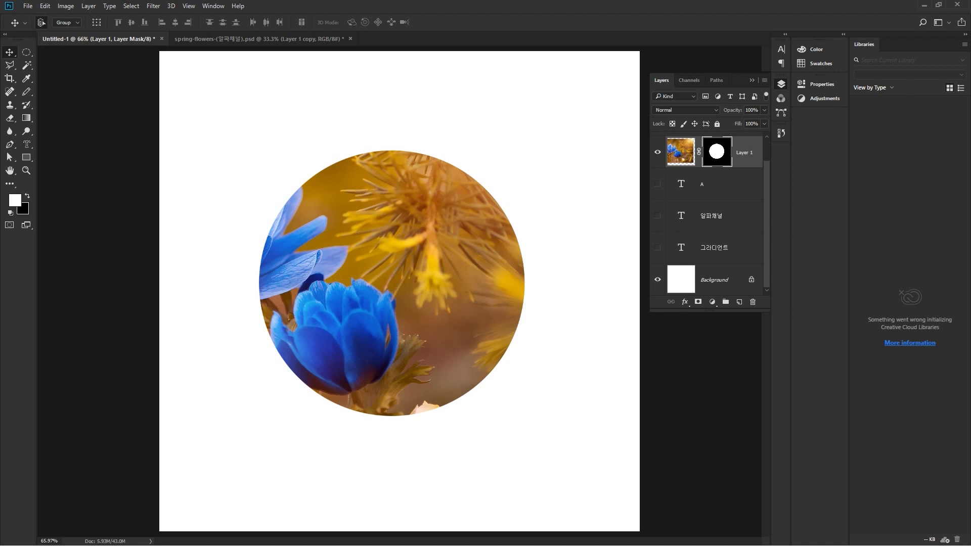
key(ctrl+2)
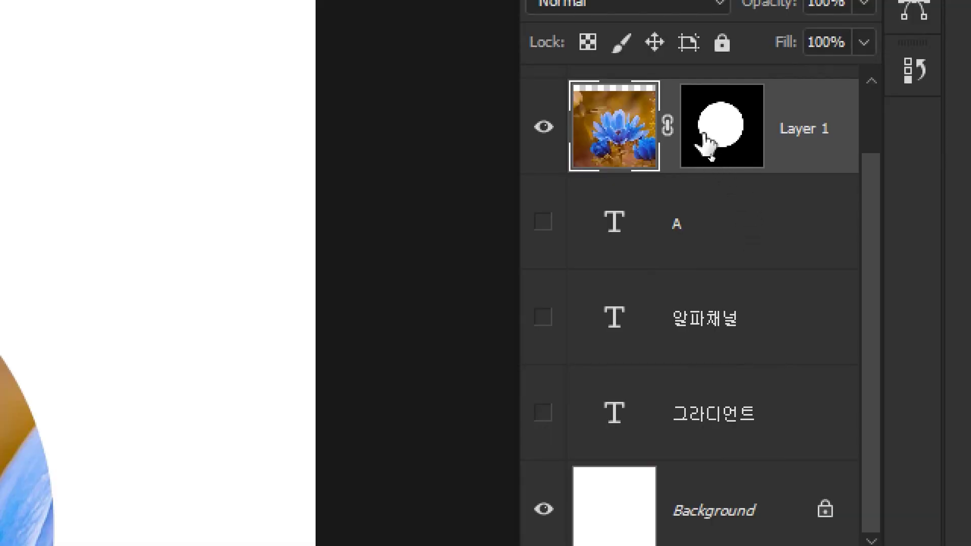
click(705, 136)
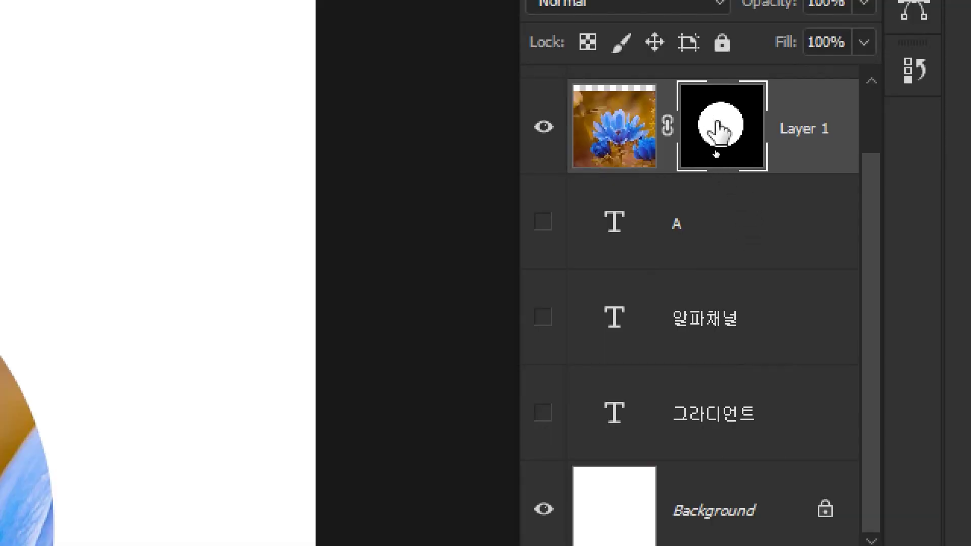
click(624, 126)
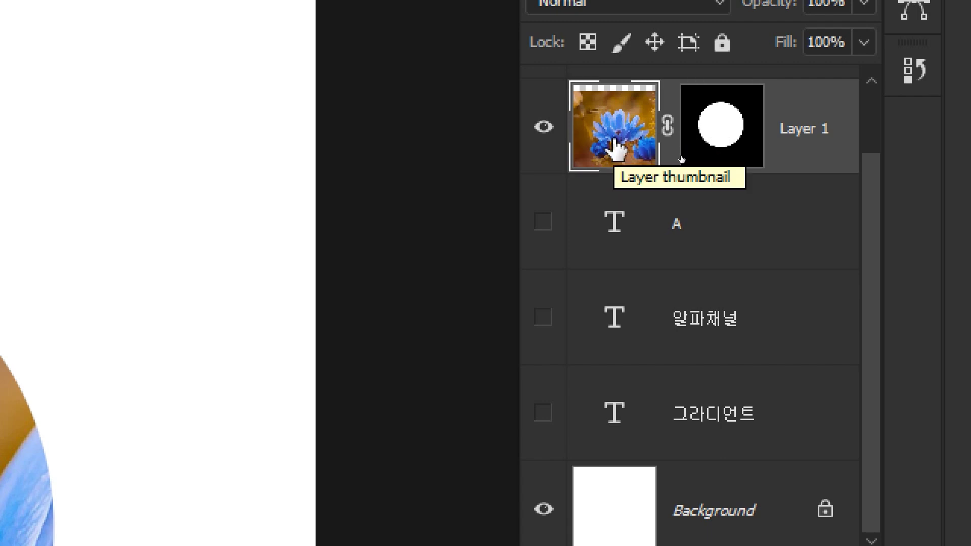
click(716, 142)
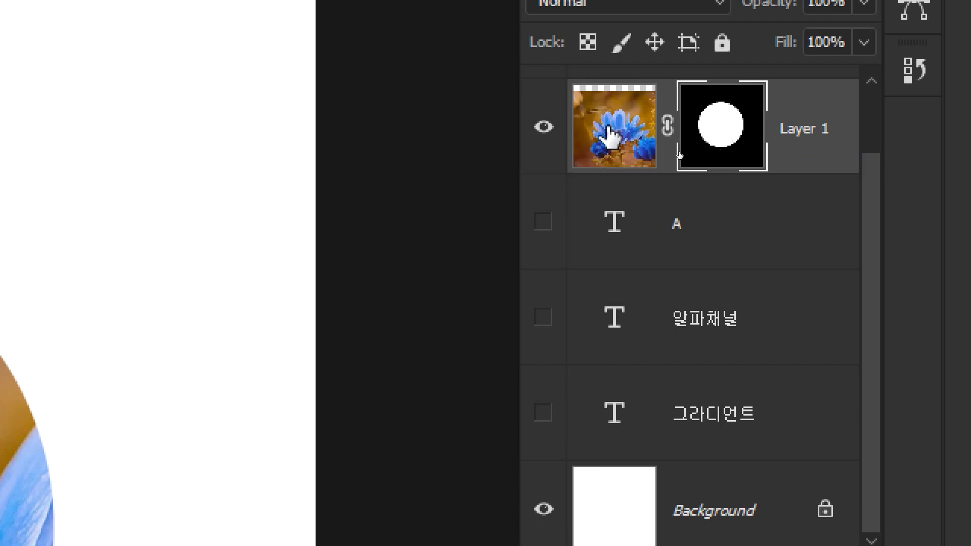
click(611, 136)
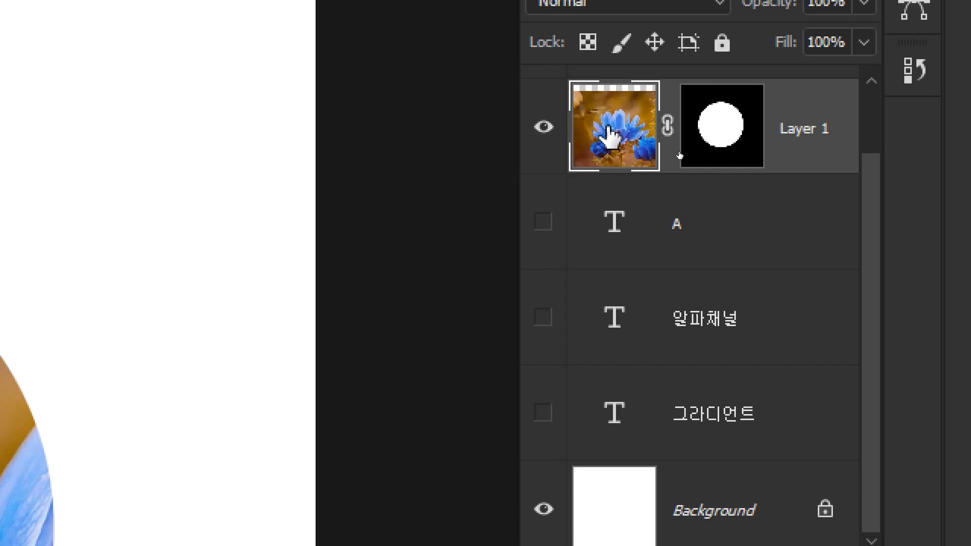
- Unlink Layer 1's circular mask and scale its photo to about 56%, positioning the flowers inside the circle
click(667, 131)
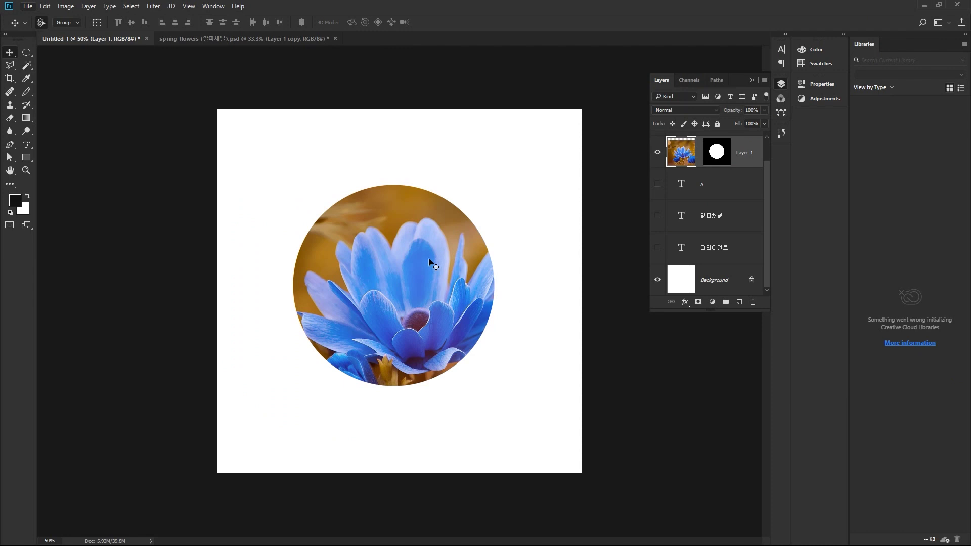
drag(434, 260, 388, 276)
key(ctrl+minus)
key(ctrl+minus)
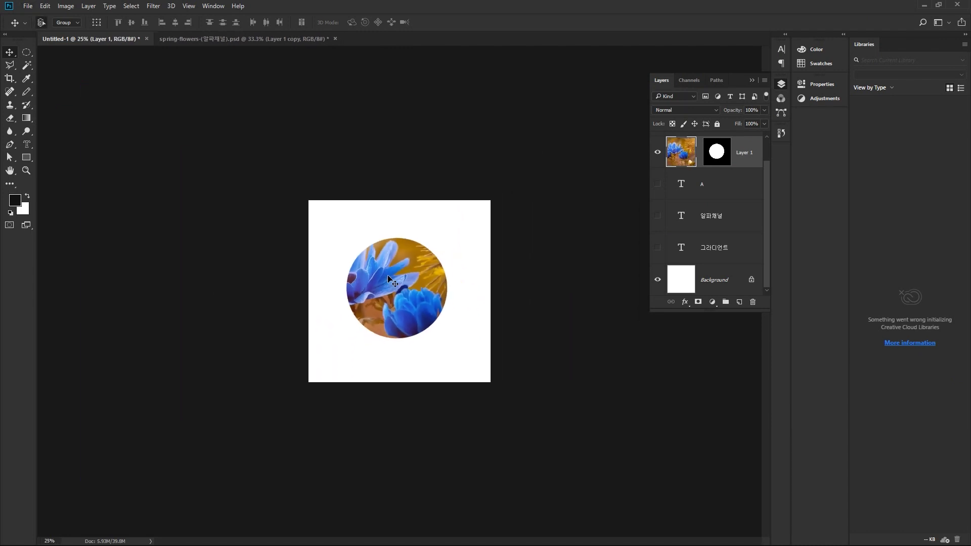
key(ctrl+t)
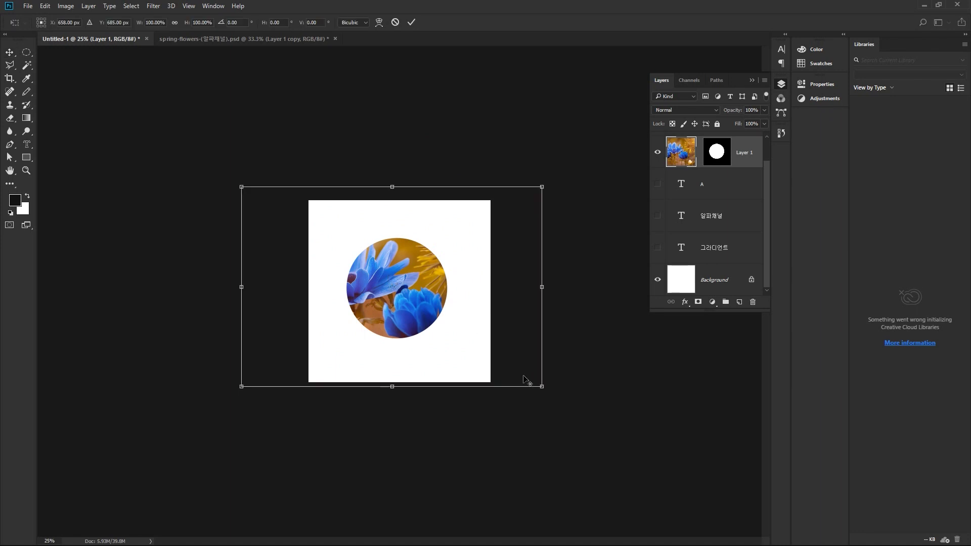
drag(542, 387, 461, 318)
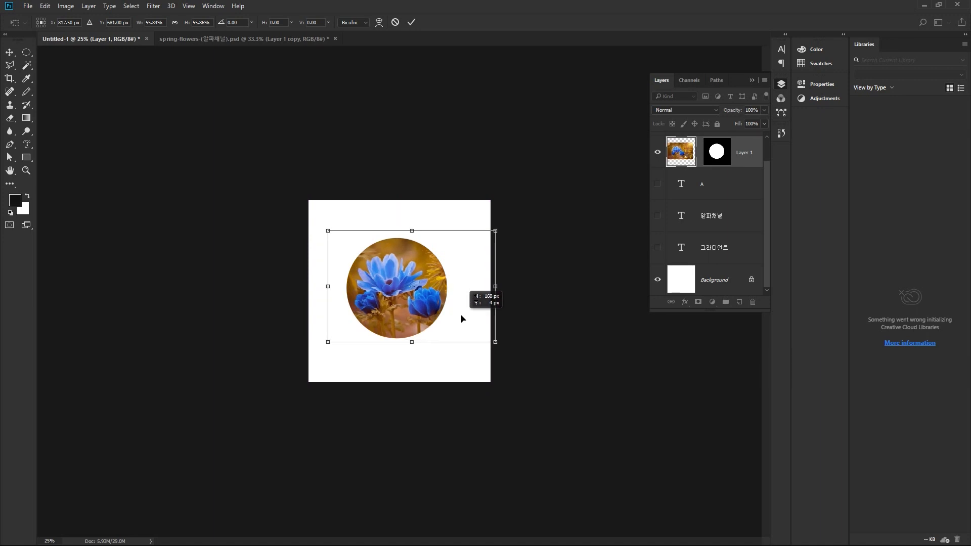
drag(461, 319, 462, 319)
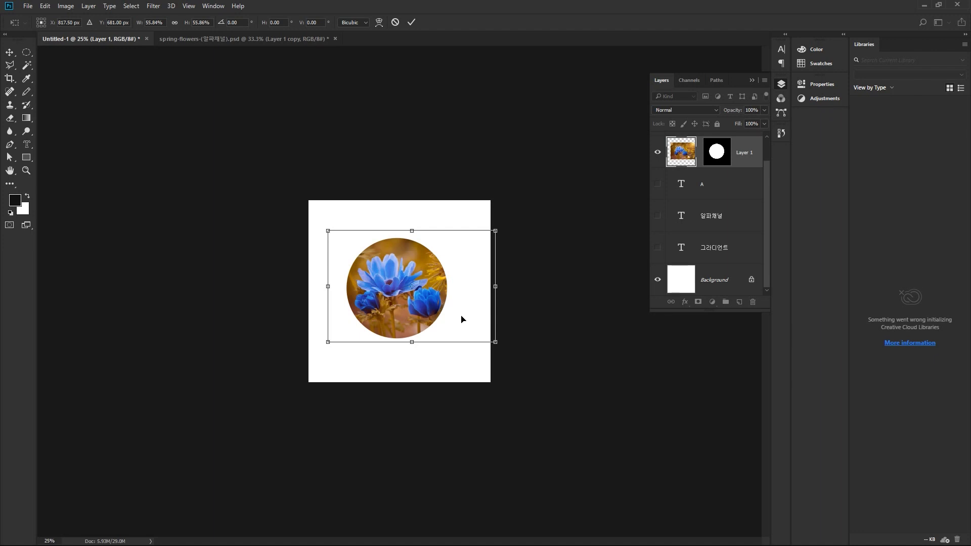
key(ctrl+plus)
key(ctrl+plus)
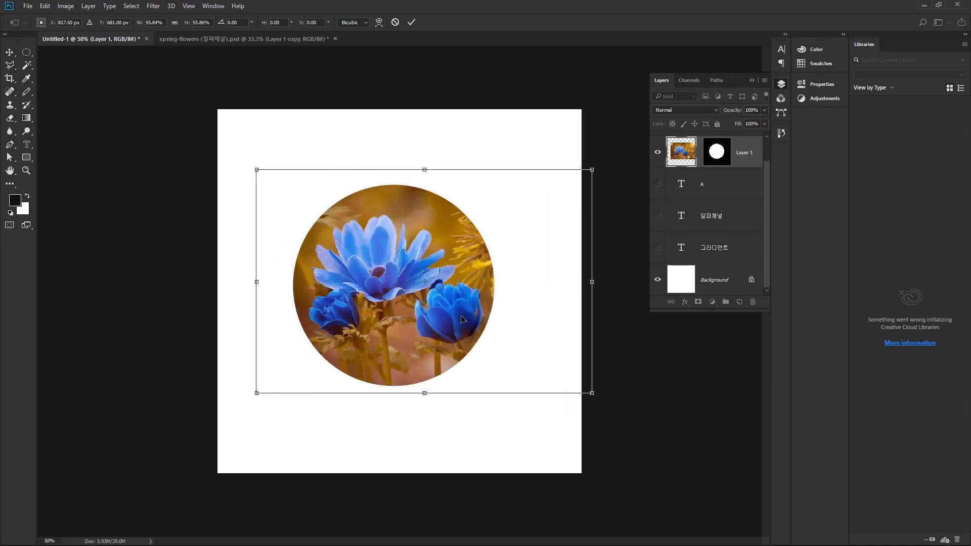
- Rotate the photo about 36 degrees clockwise, adjust its size and position to fill the circle, and apply the transform
drag(596, 160, 554, 276)
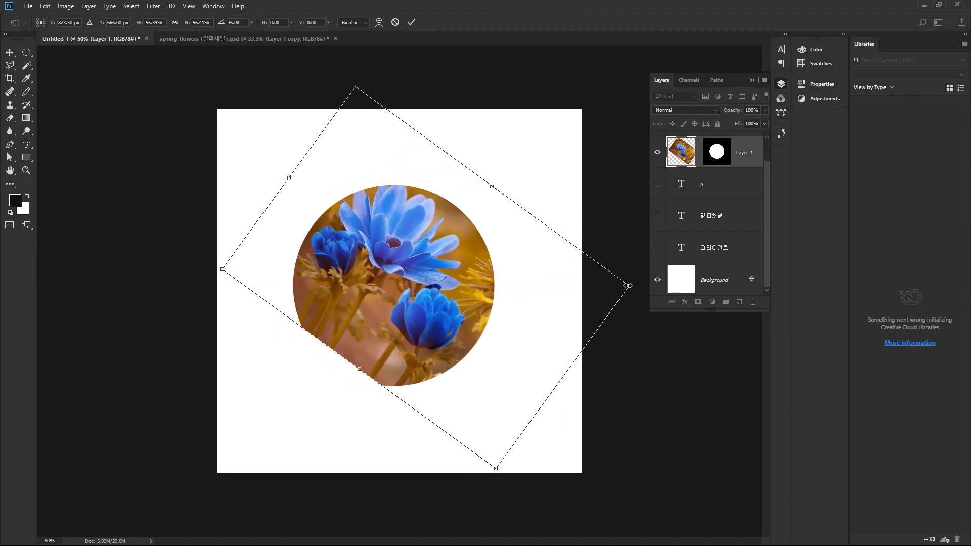
drag(626, 287, 670, 288)
drag(529, 291, 529, 316)
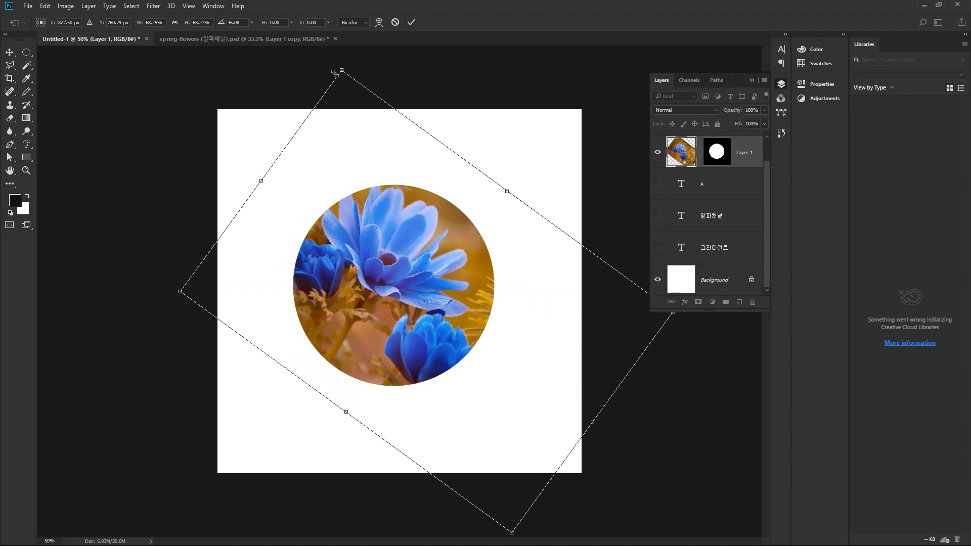
drag(339, 70, 341, 105)
drag(394, 241, 393, 242)
key(Return)
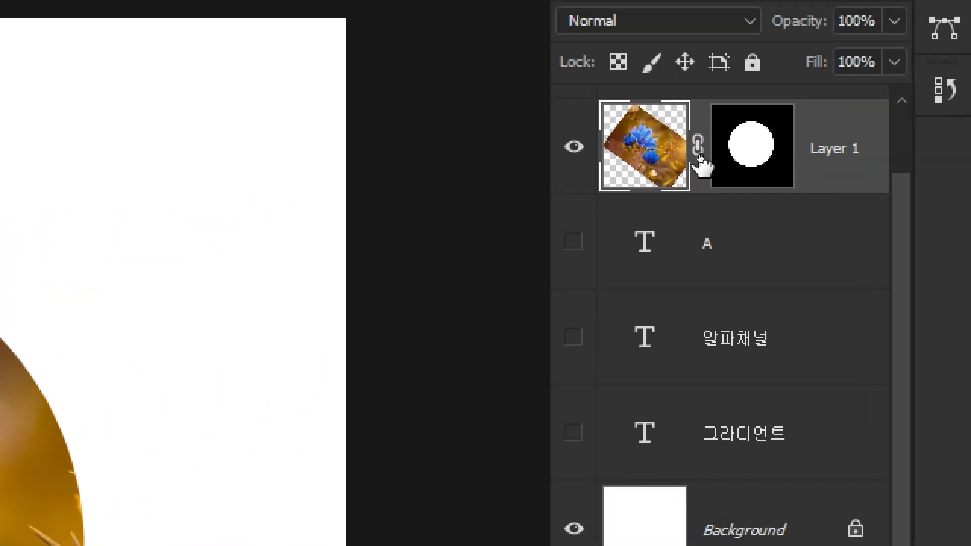
- Unlink the circular mask from the rotated photo on Layer 1 and make the mask the active target
click(699, 149)
click(743, 152)
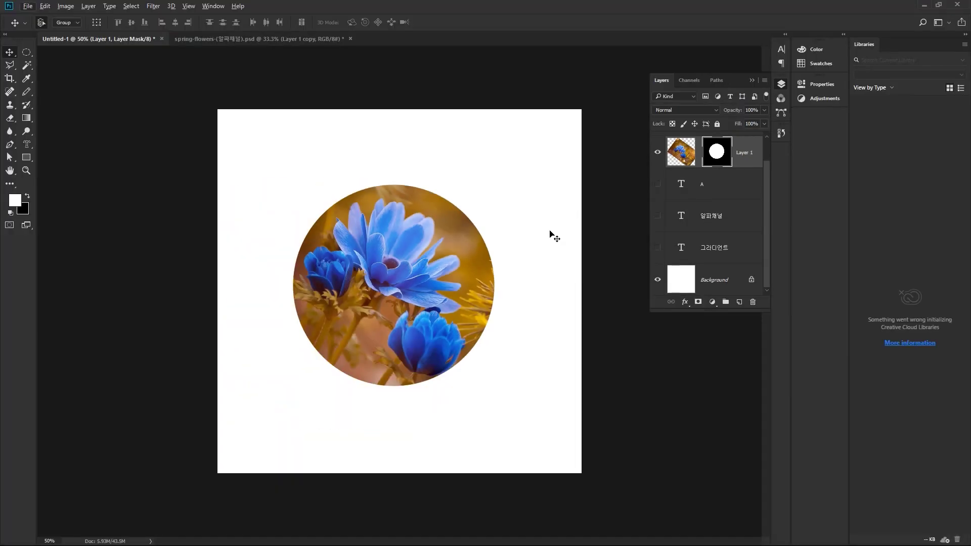
- Try enlarging only the circular mask with Free Transform to reveal more of the photo
key(ctrl+t)
drag(494, 185, 575, 180)
key(Return)
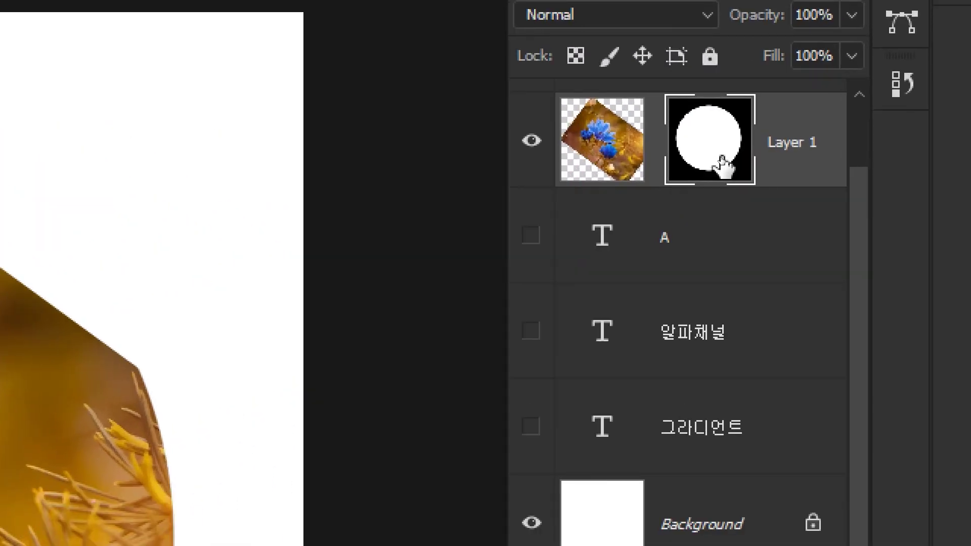
drag(722, 160, 715, 162)
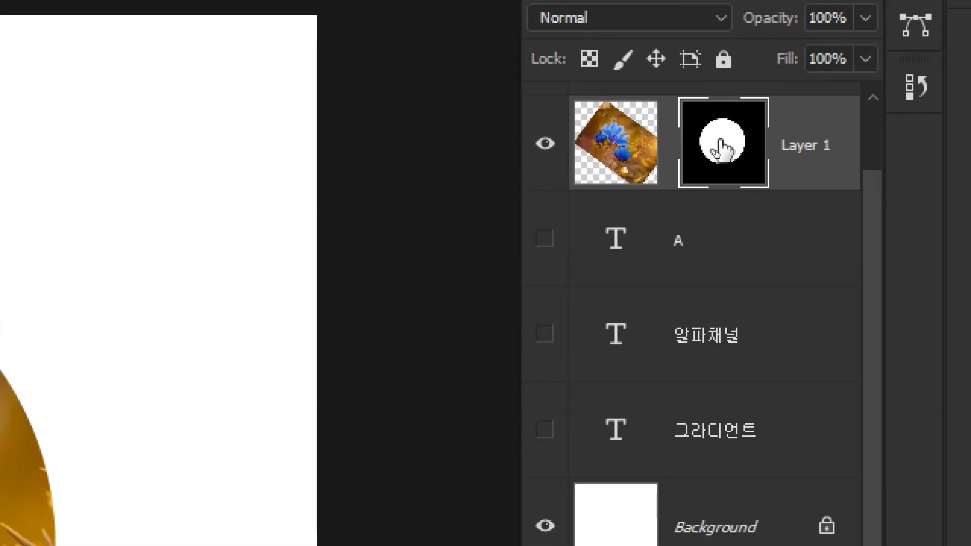
- Examine the context options of Layer 1's mask and of its image, ending with the mask as the active target
click(628, 142)
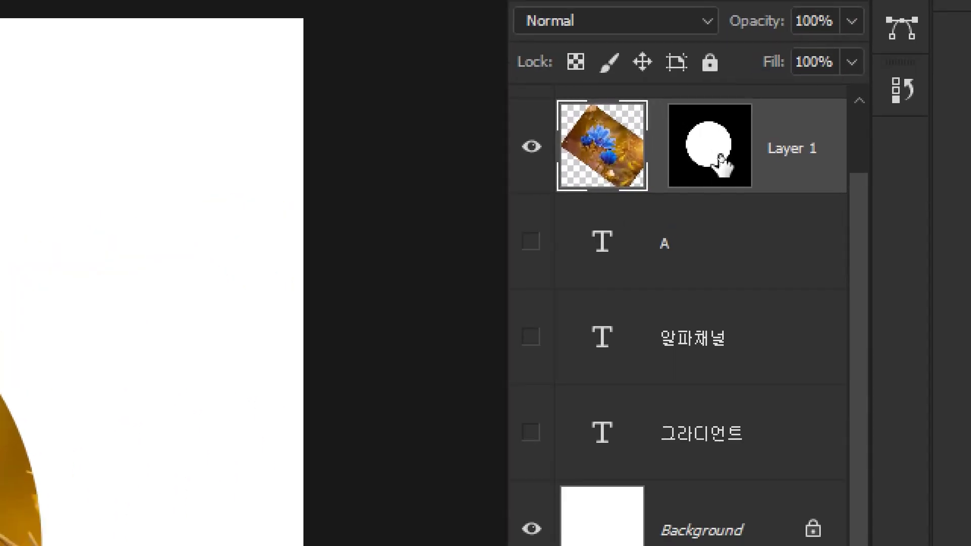
click(721, 158)
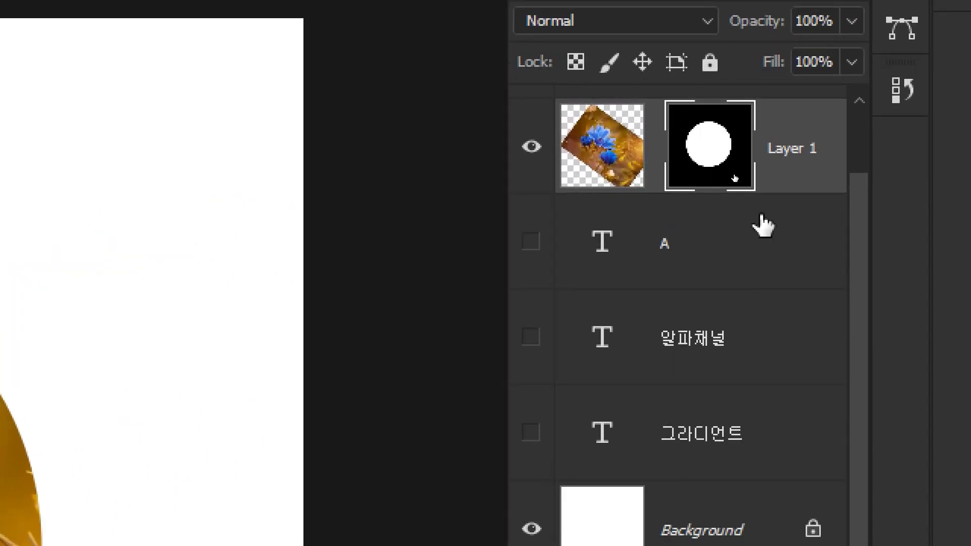
right_click(701, 152)
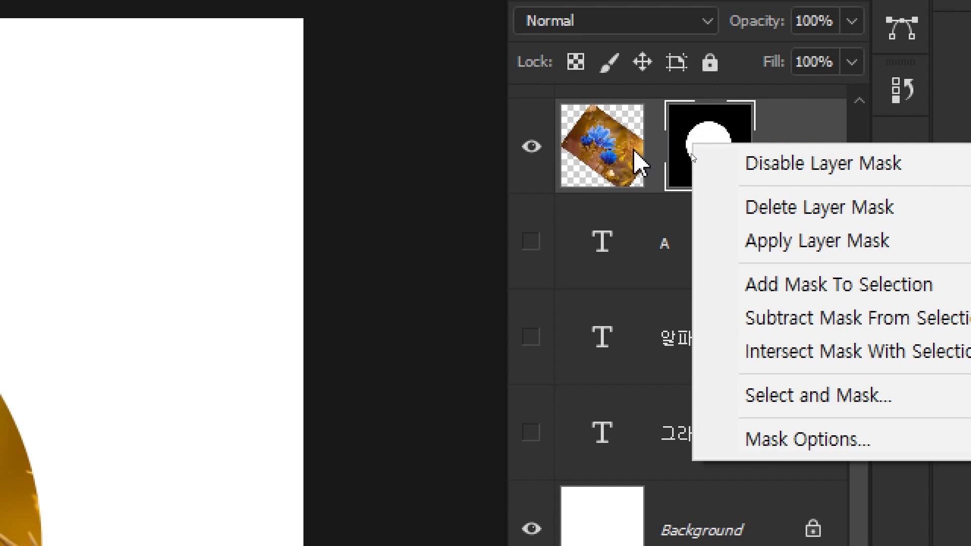
click(621, 167)
click(602, 137)
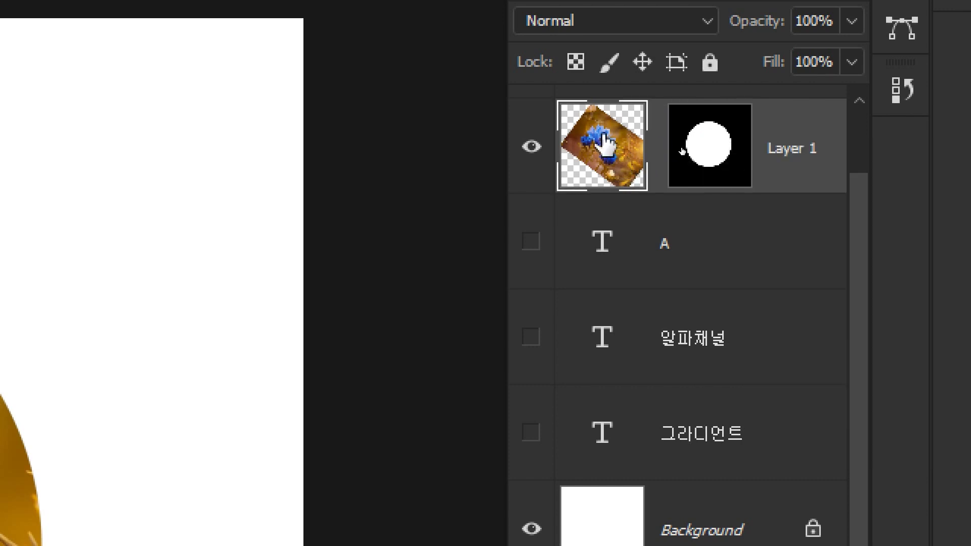
right_click(602, 135)
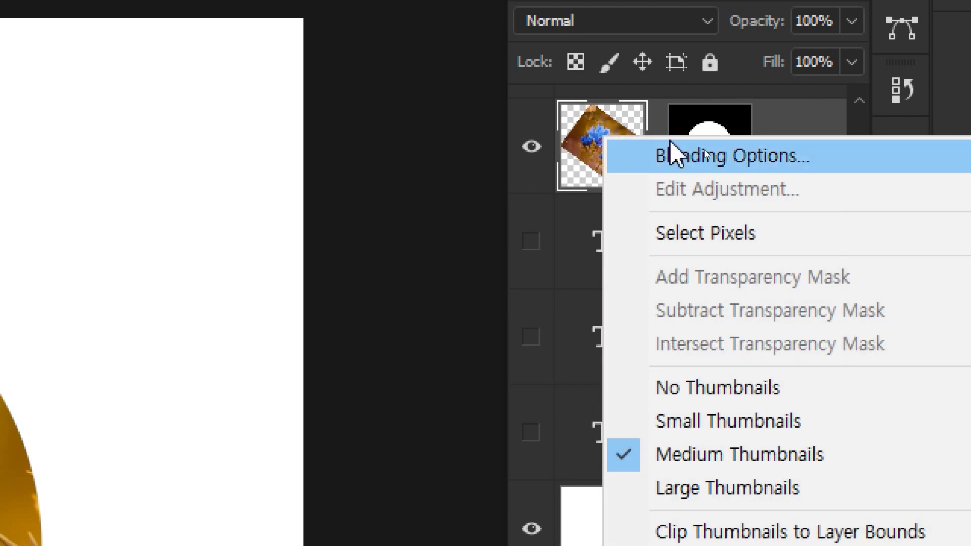
click(721, 127)
click(713, 147)
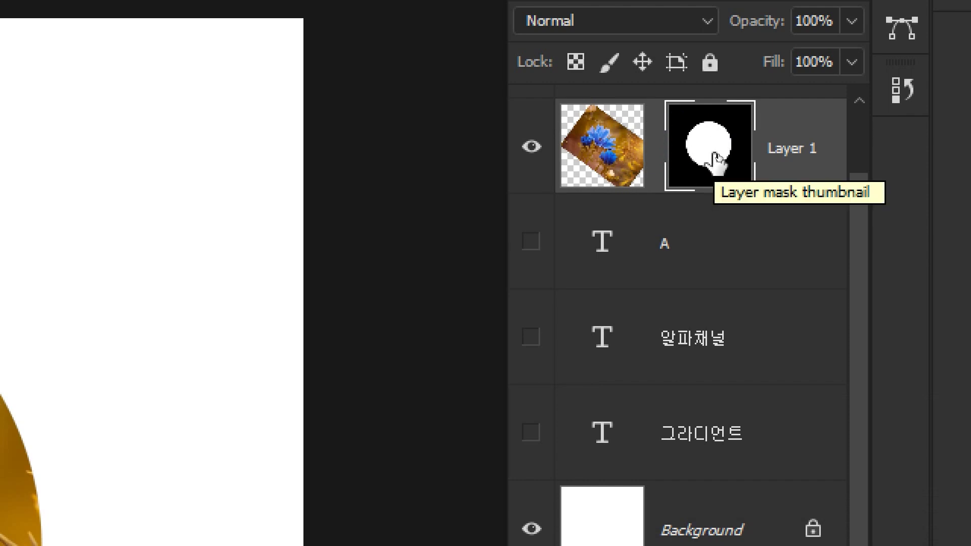
- Delete Layer 1's circular mask and load the Alpha 1 channel as a selection, with the RGB composite as the active channel
right_click(717, 159)
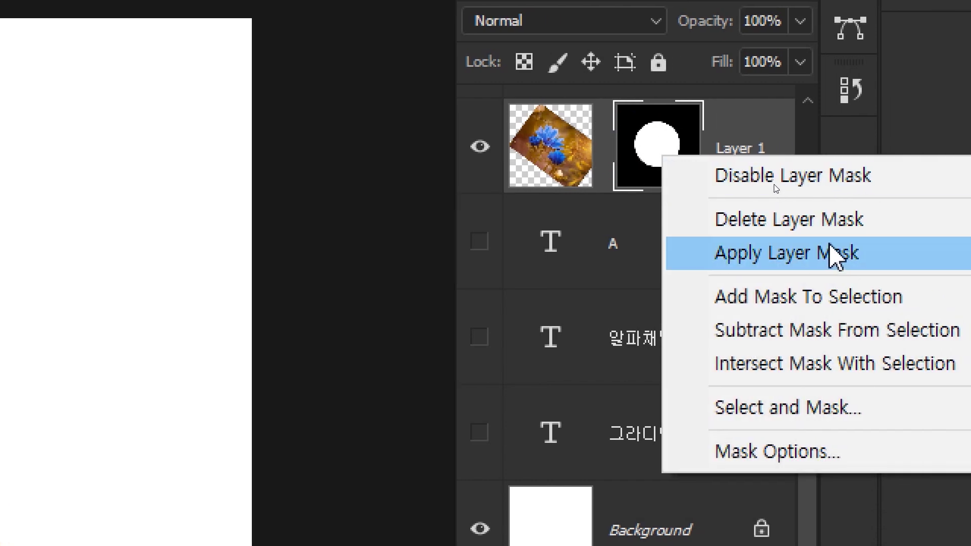
click(840, 226)
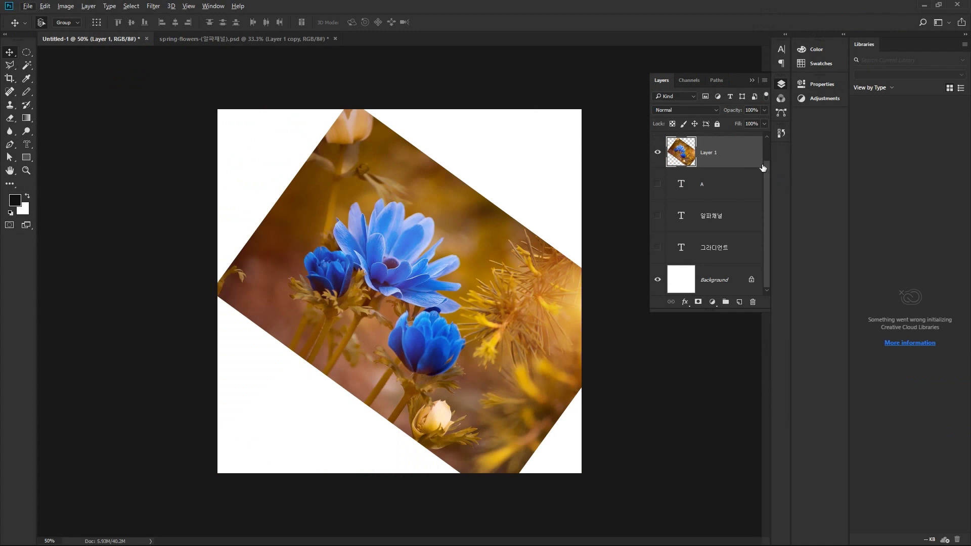
click(688, 80)
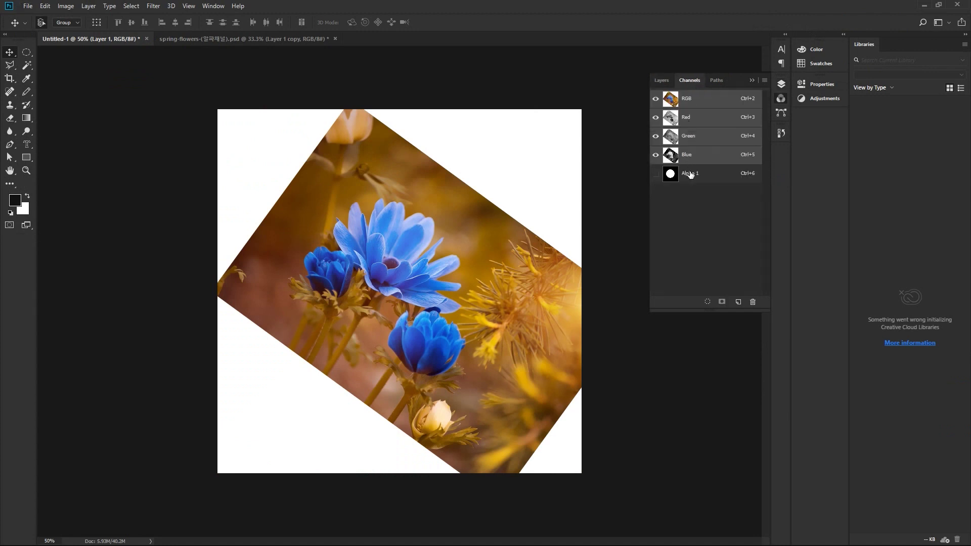
click(690, 175)
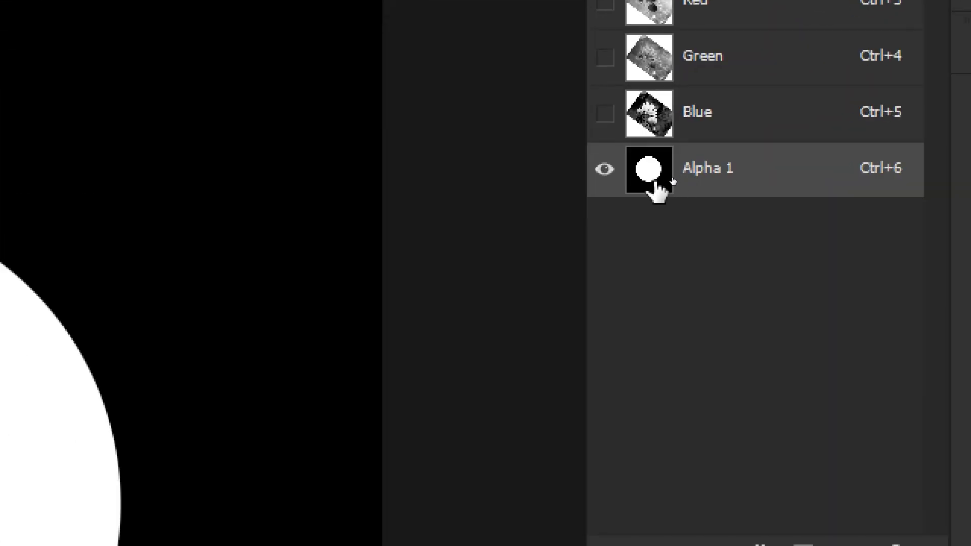
ctrl+click(658, 183)
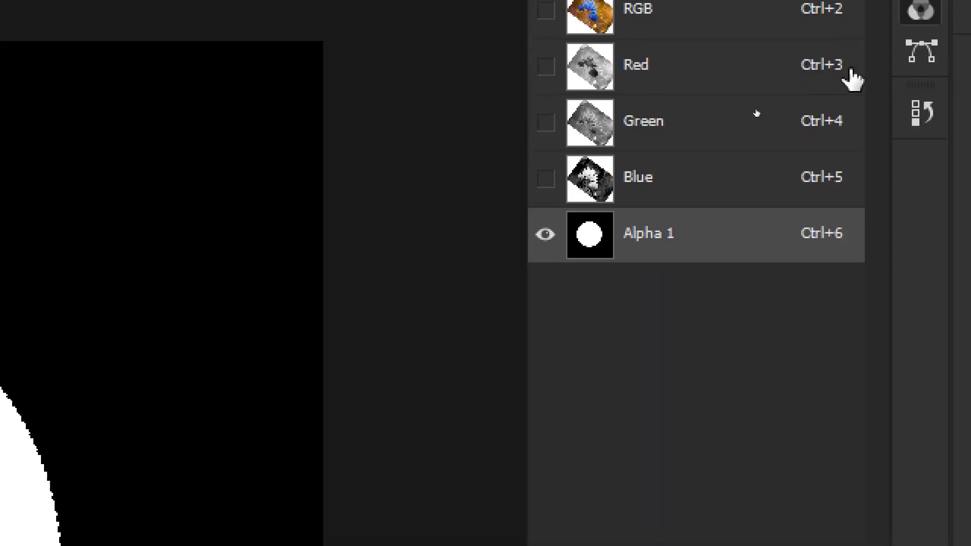
click(726, 16)
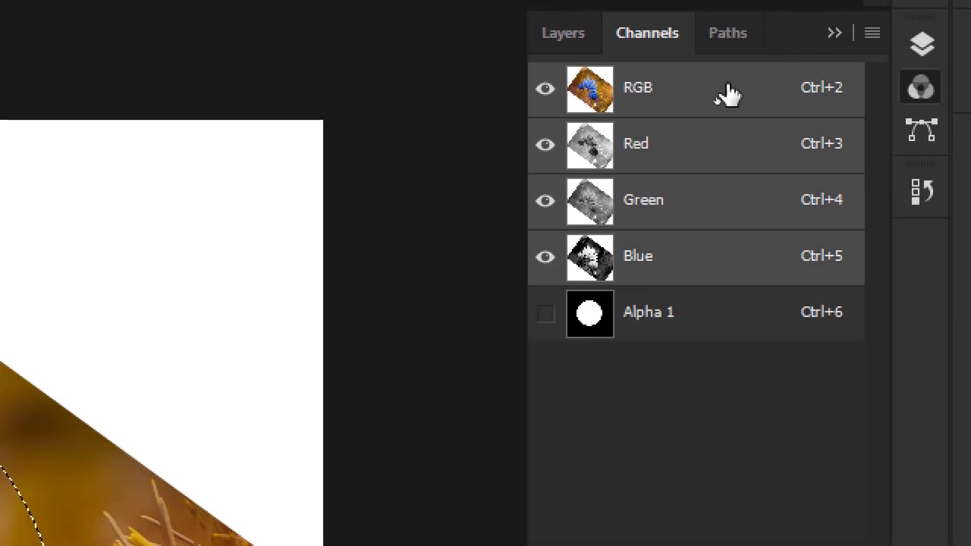
- Add a layer mask to Layer 1 from the circular selection, keeping the mask linked to the photo
click(568, 75)
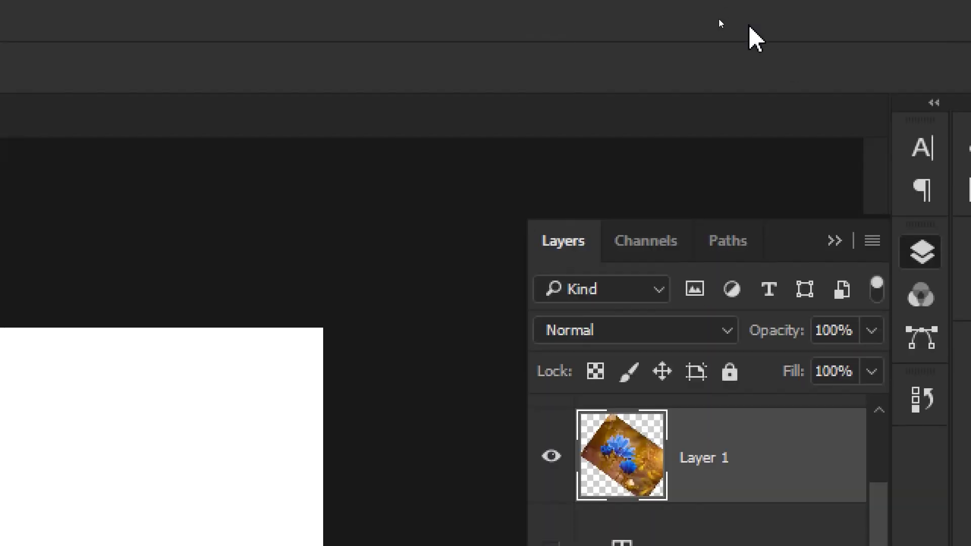
click(670, 240)
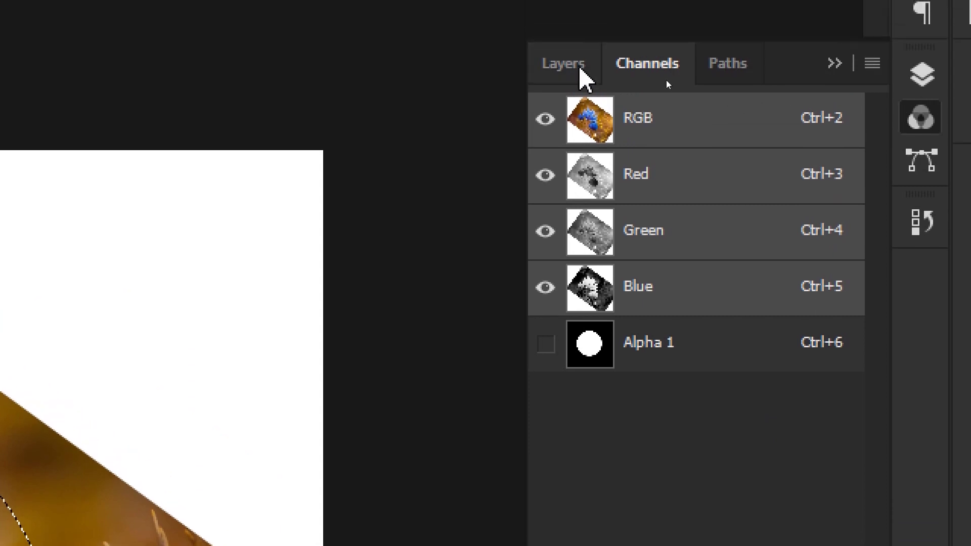
click(576, 72)
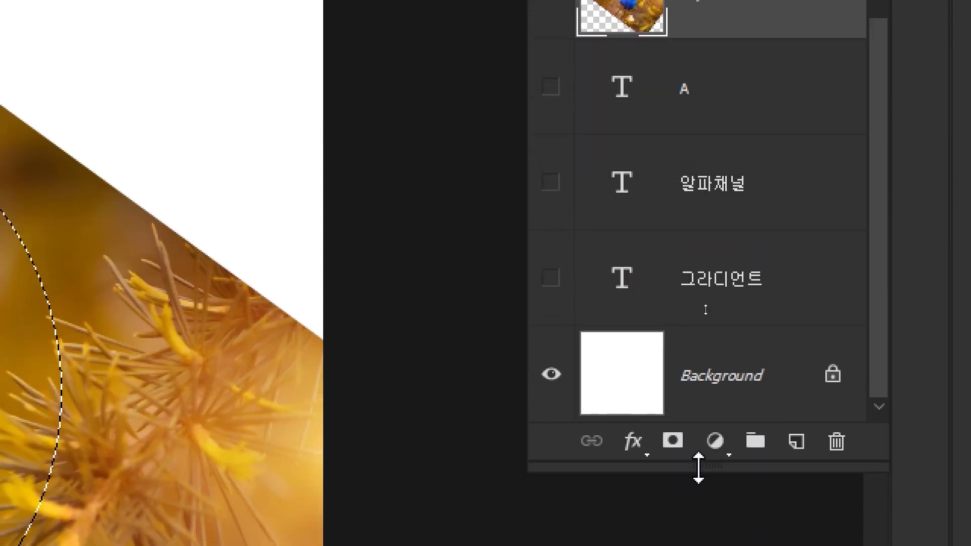
click(678, 456)
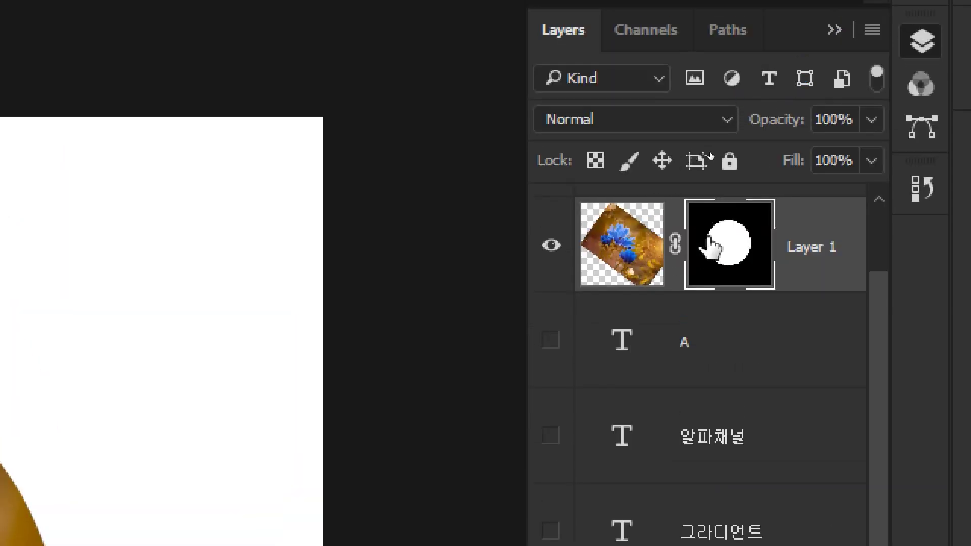
click(674, 247)
click(674, 248)
- Try applying the circular mask permanently to Layer 1's photo, and undo it to keep the mask editable
right_click(726, 240)
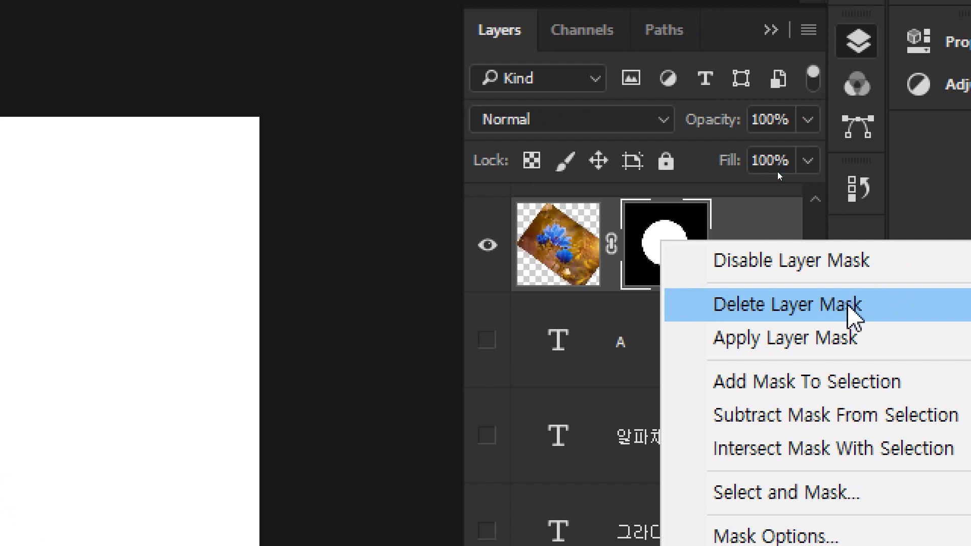
click(843, 337)
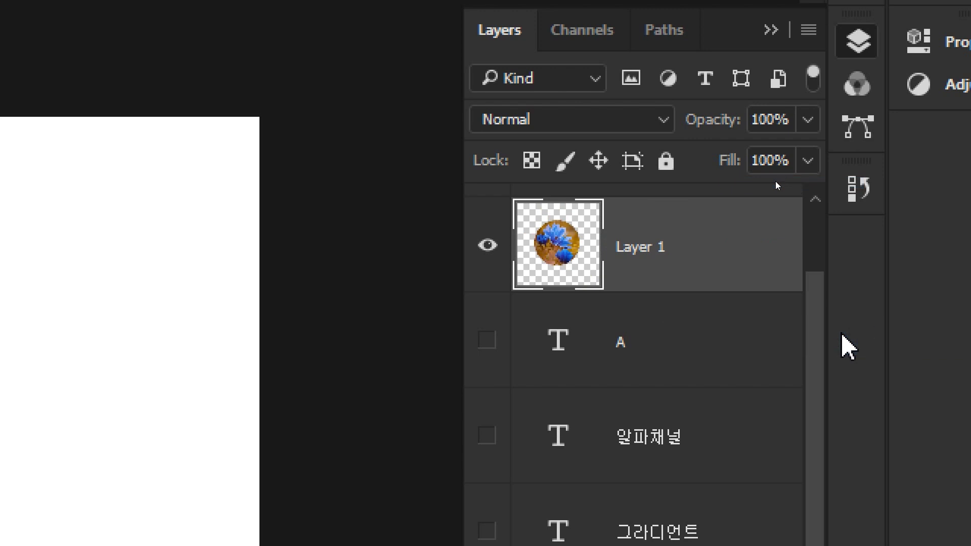
key(ctrl+z)
right_click(655, 239)
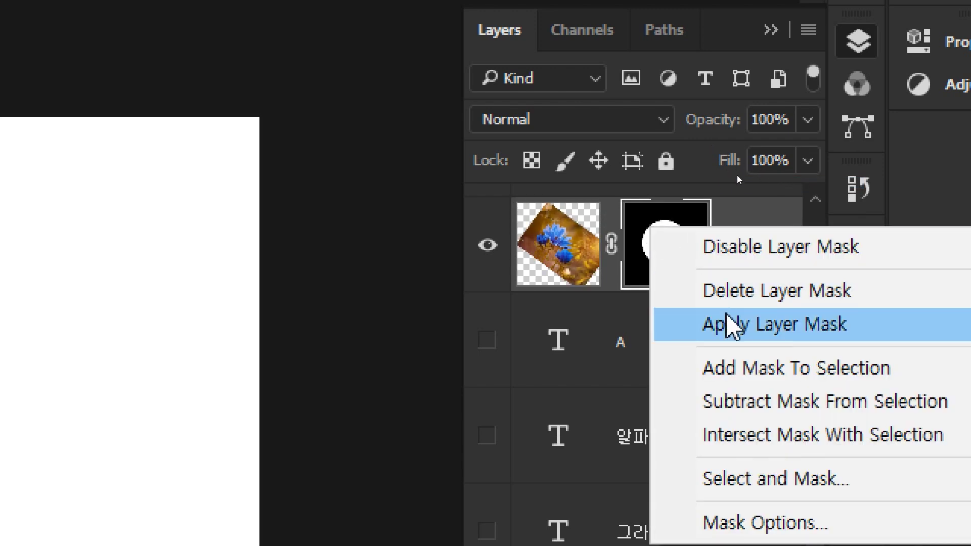
click(860, 328)
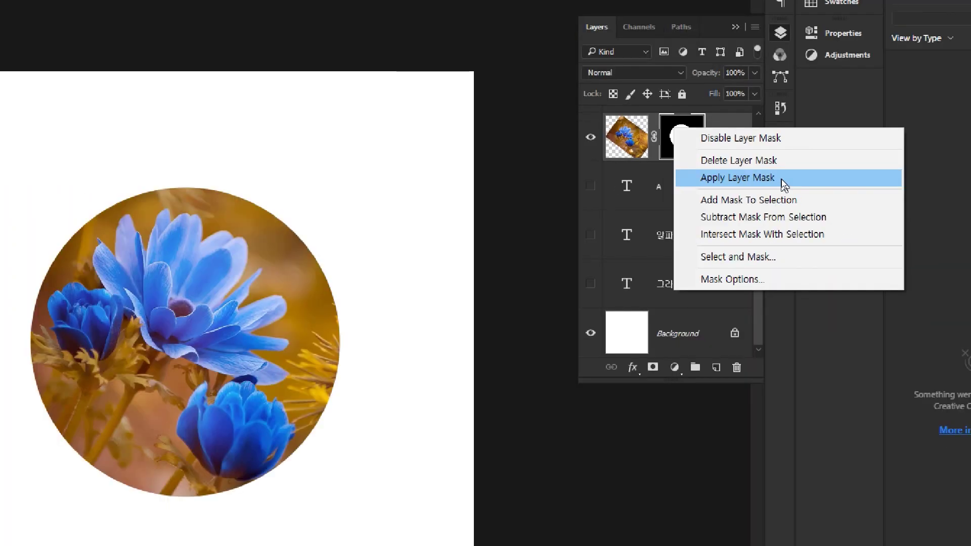
key(Escape)
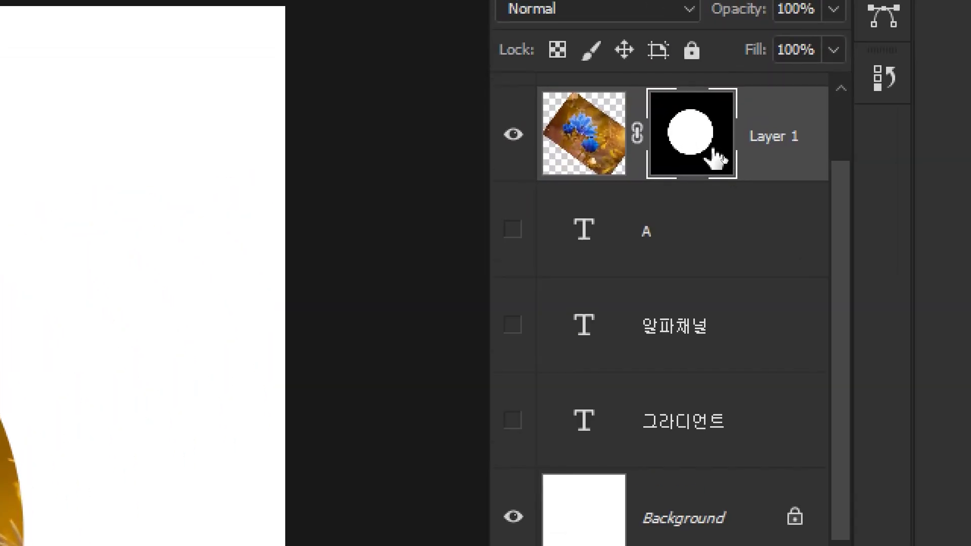
- Disable and re-enable Layer 1's circular mask twice to compare the full photo with the masked view
right_click(715, 160)
click(776, 122)
right_click(694, 133)
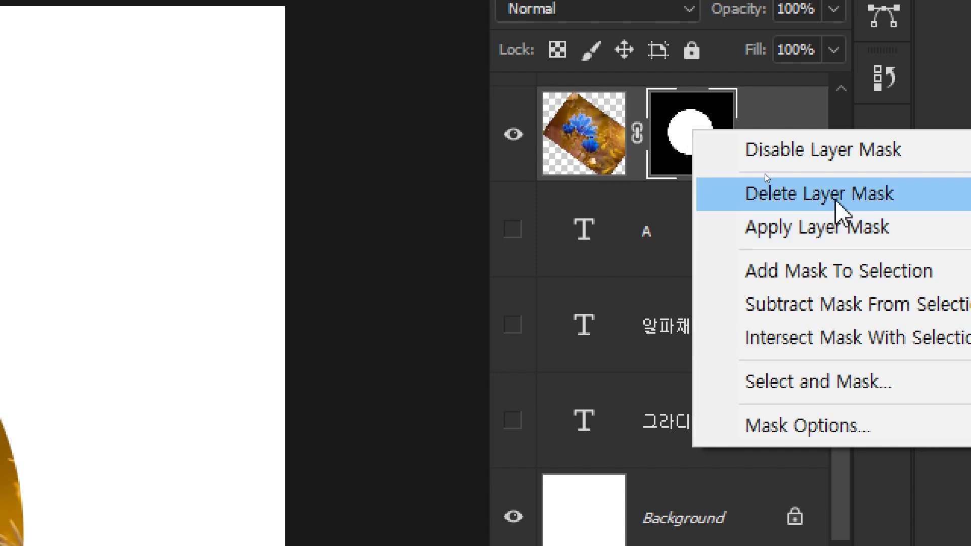
click(842, 151)
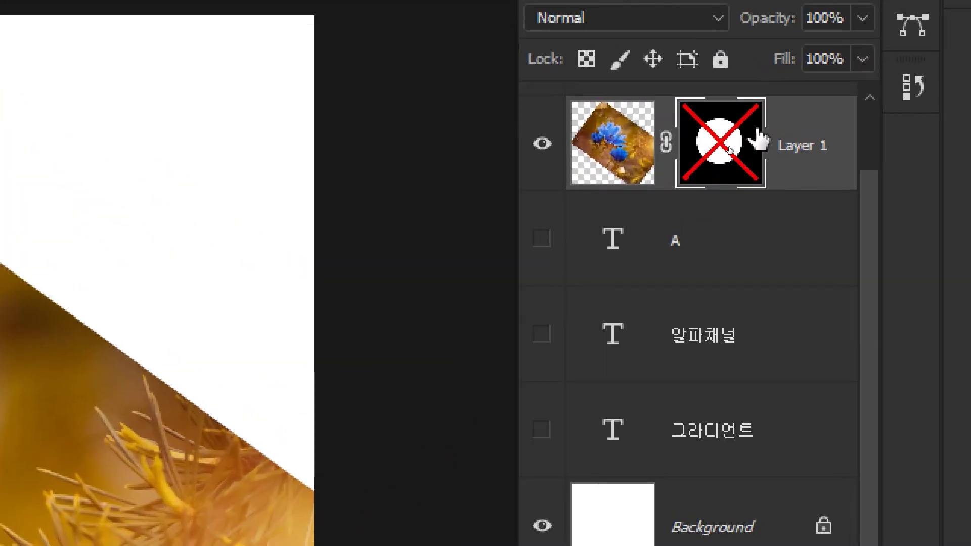
shift+click(720, 148)
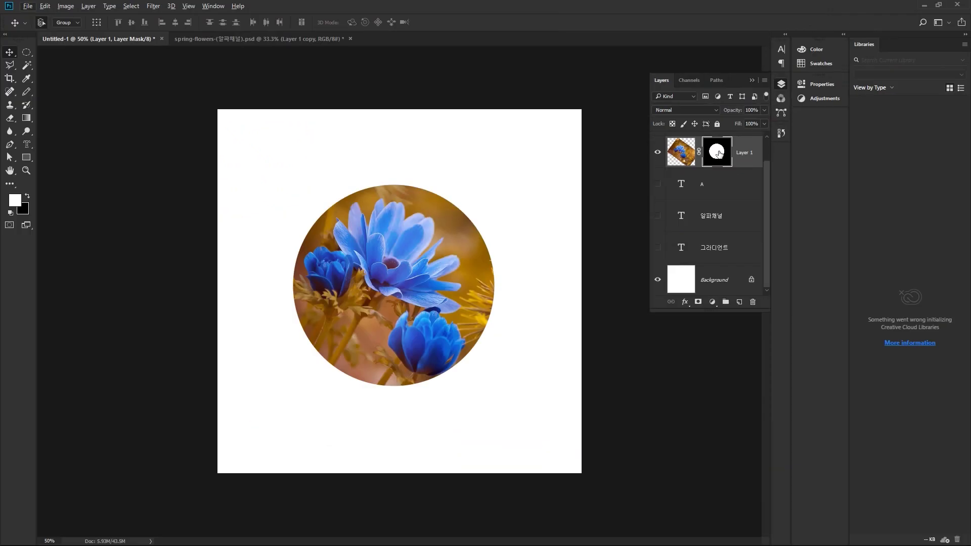
right_click(719, 152)
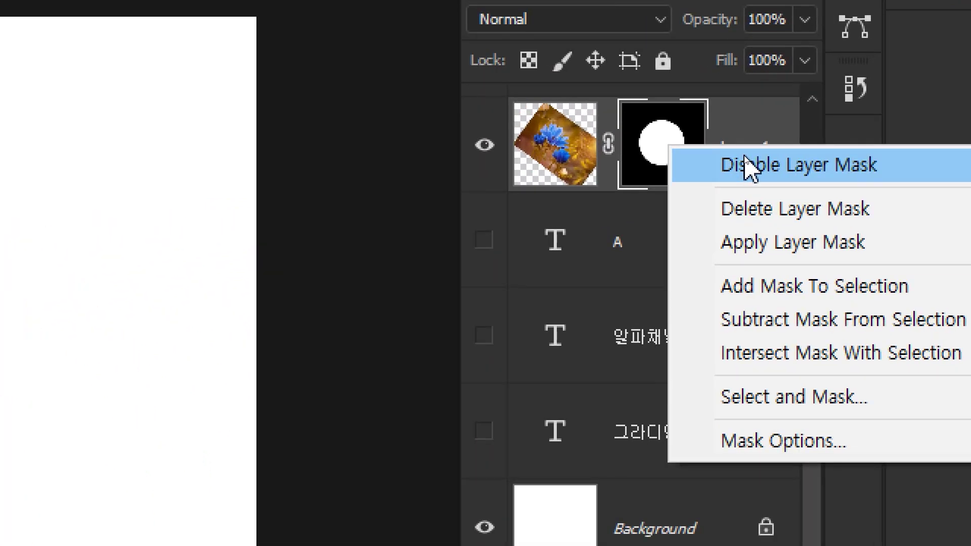
click(747, 167)
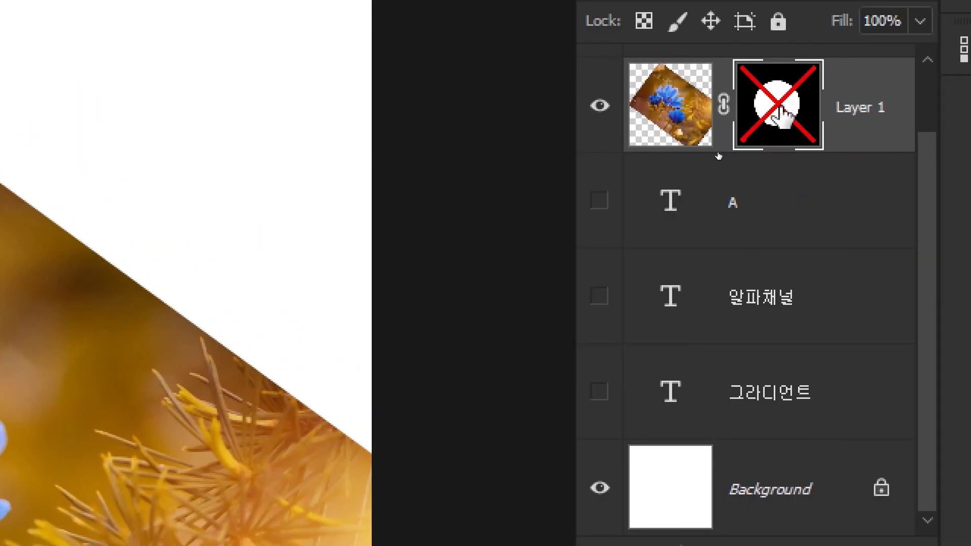
shift+click(781, 107)
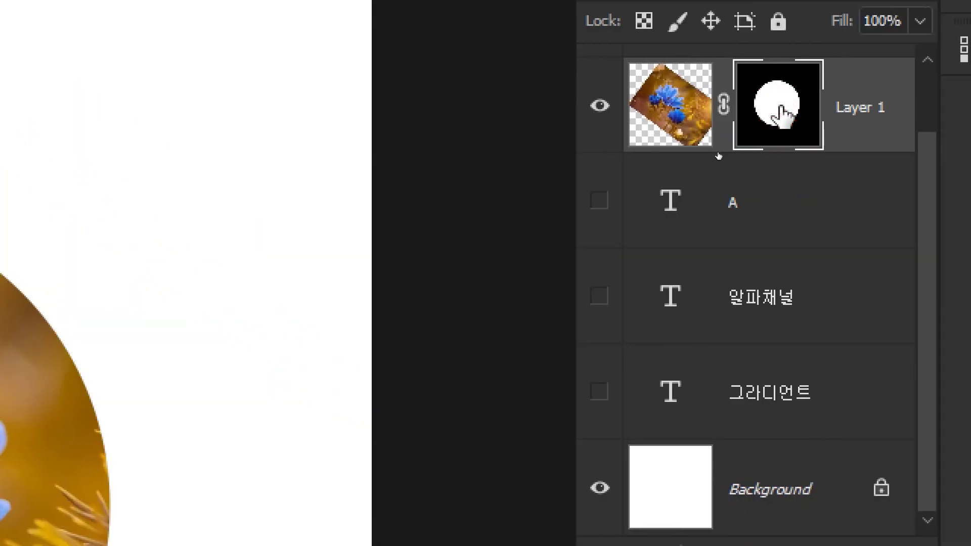
- Unlink the mask from Layer 1's photo and move only the photo slightly down and to the right within the circle
click(724, 104)
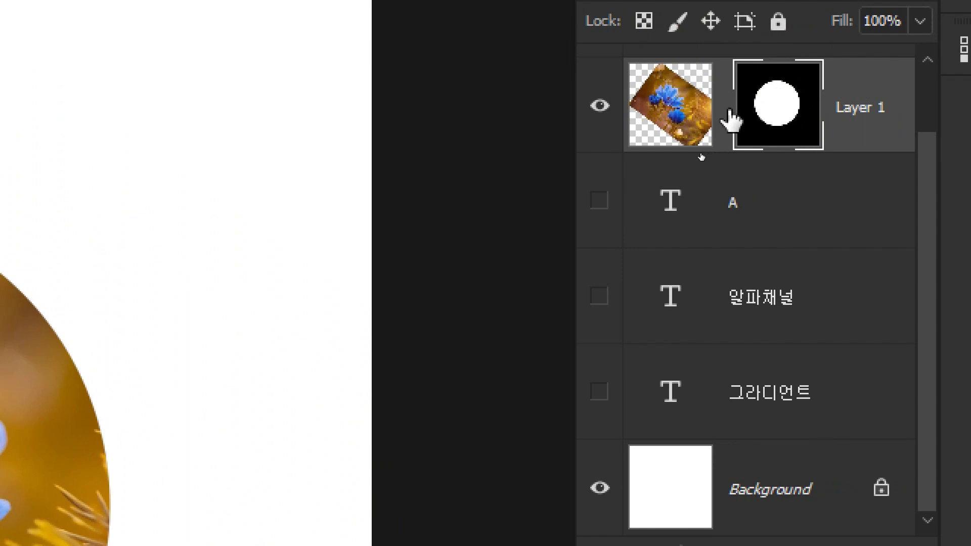
click(681, 117)
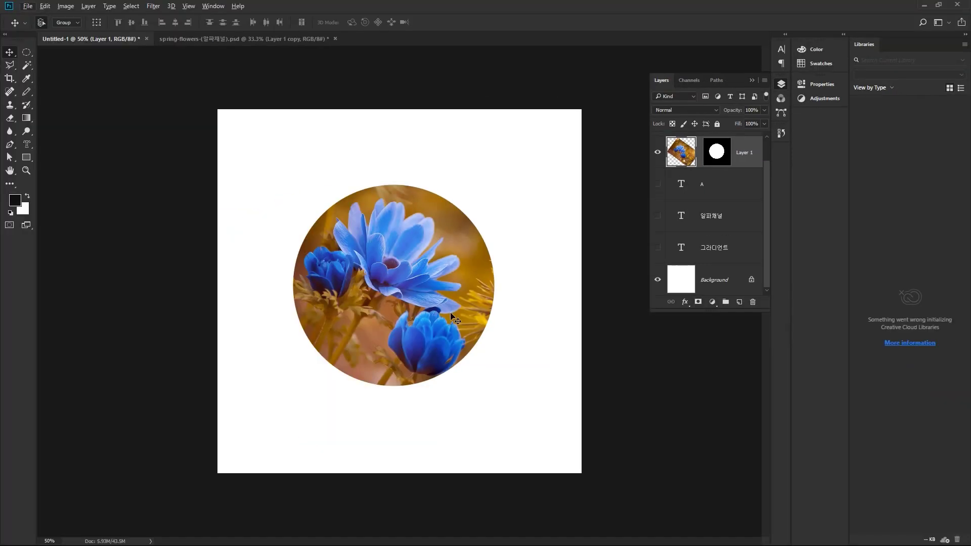
drag(414, 263, 432, 302)
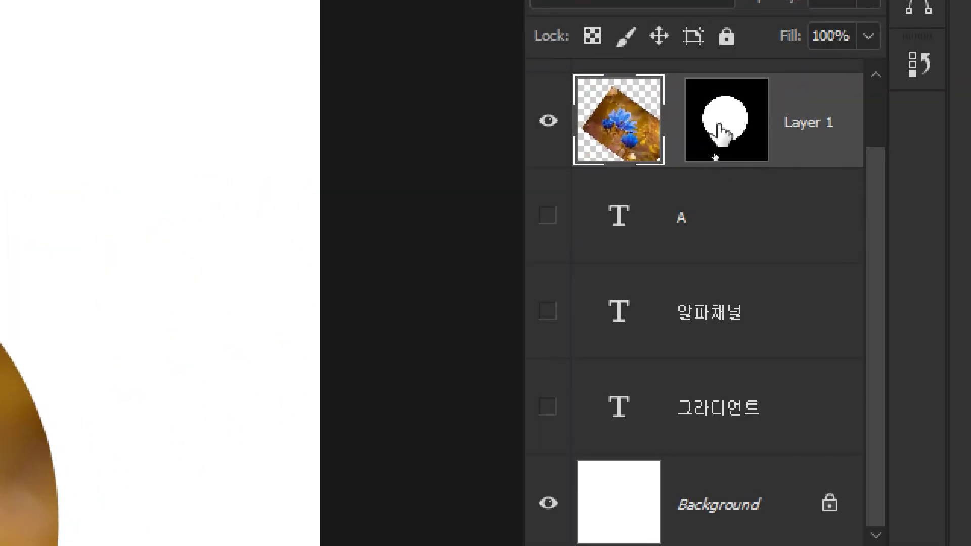
- Temporarily disable the circular mask to move the full photo up and to the left, and re-enable the mask
right_click(715, 155)
click(776, 147)
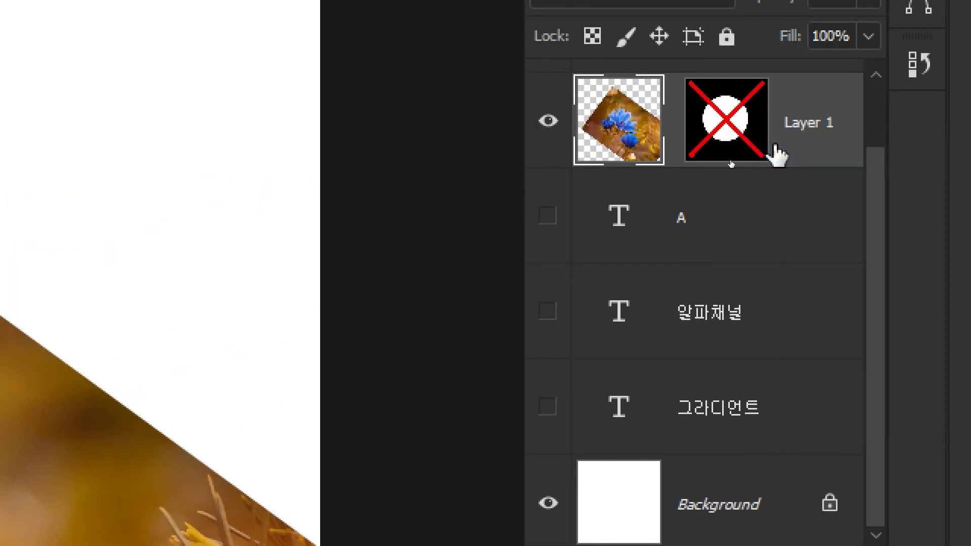
drag(468, 375, 420, 274)
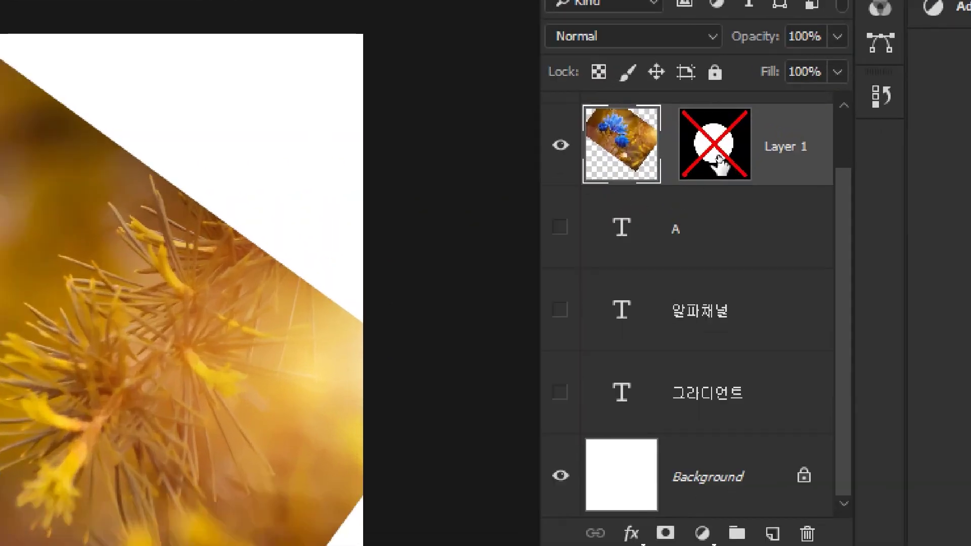
click(721, 161)
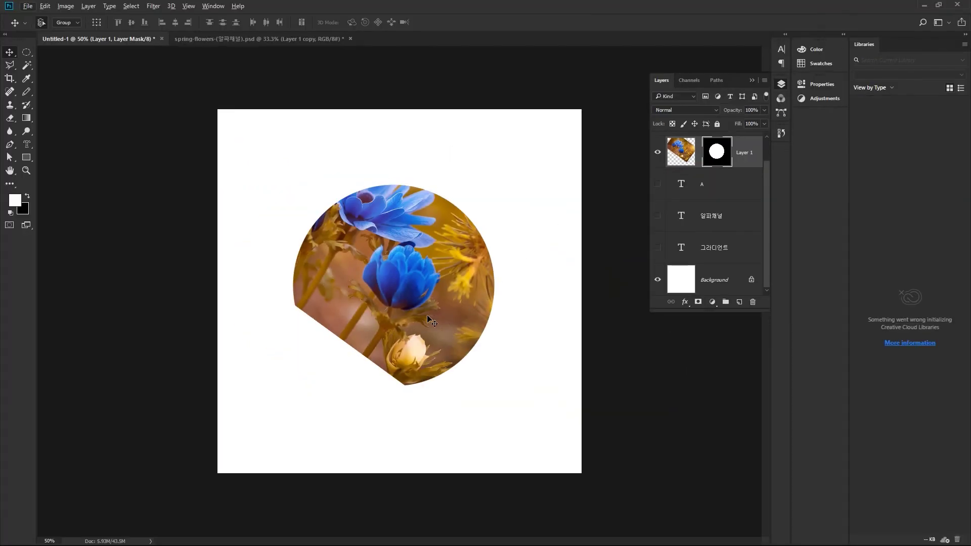
- Try moving only the circular mask, undo that move, and make Layer 1's photo the active target
mouse_move(428, 319)
mouse_down()
mouse_move(434, 303)
mouse_move(425, 328)
mouse_up()
key(ctrl+z)
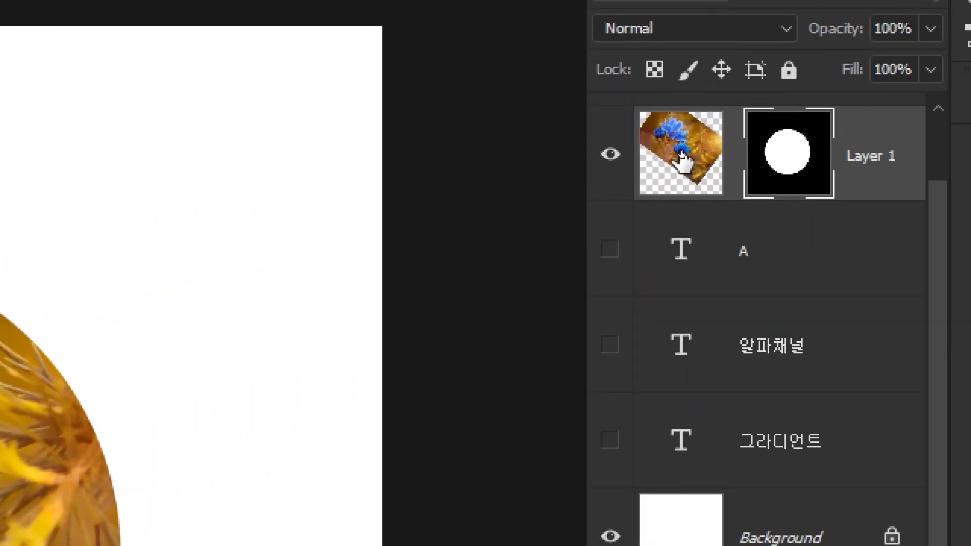
click(682, 150)
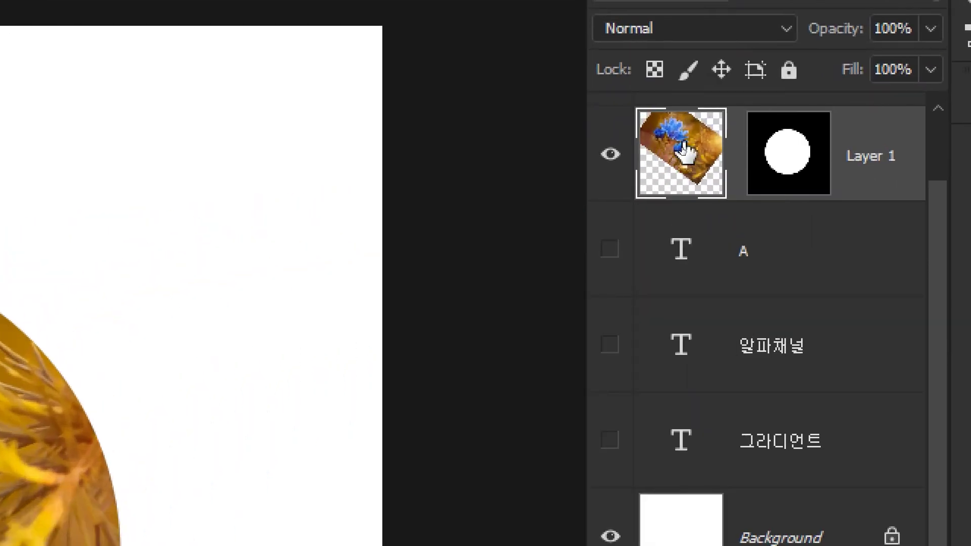
- Reposition the flower photo inside Layer 1's fixed circular mask so the large blue flower sits within the circle
drag(458, 290, 404, 300)
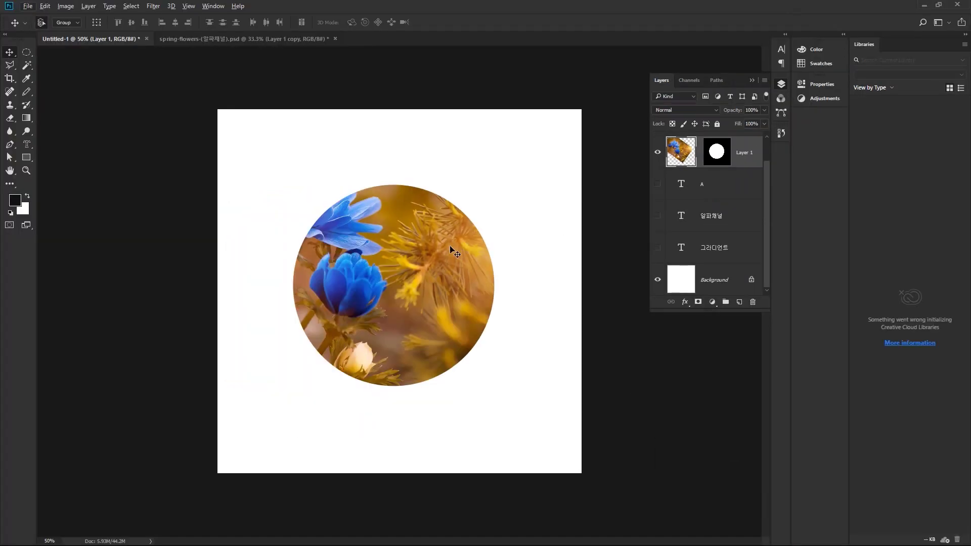
drag(417, 267, 491, 324)
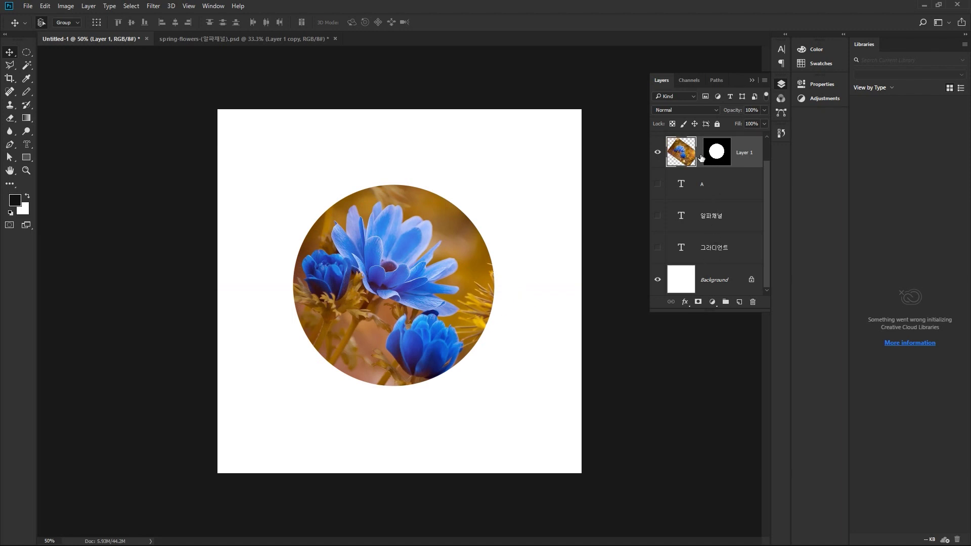
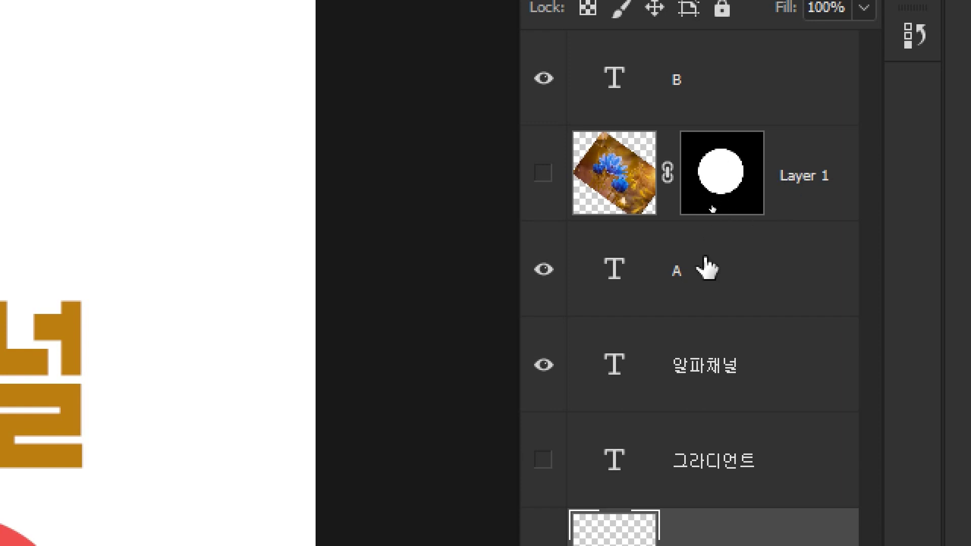
- Bring the 그라디언트 text layer to the top of the layer stack and place the B text layer directly below Layer 1
scroll(678, 481, down, 1)
click(696, 310)
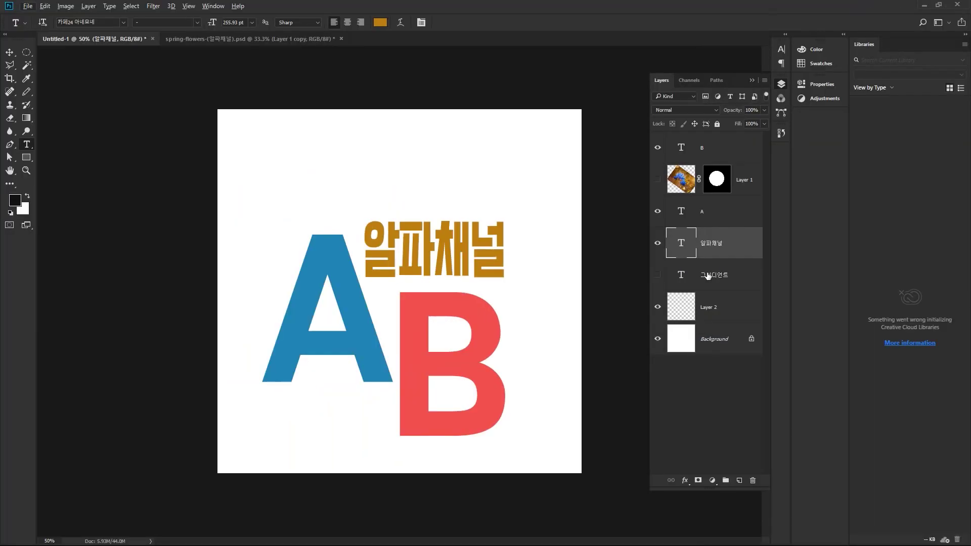
click(723, 275)
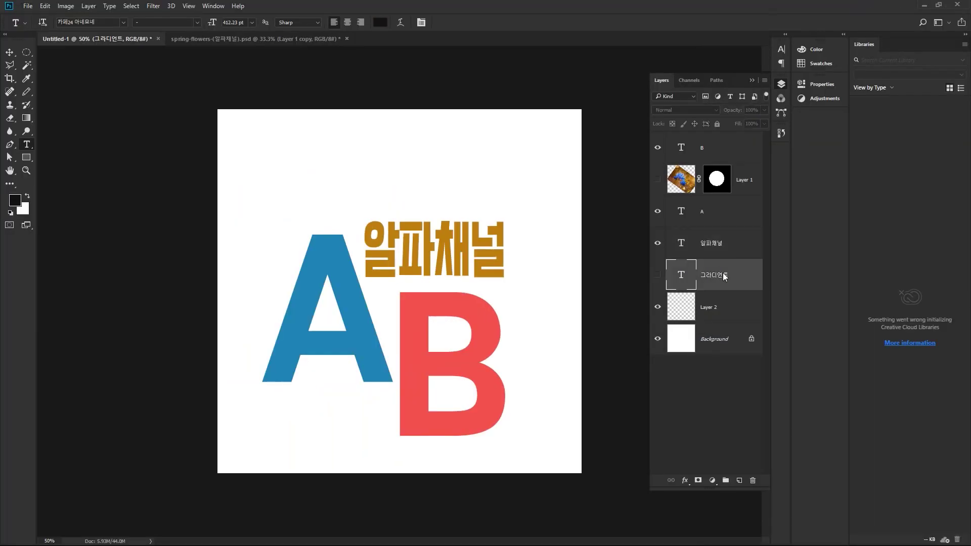
key(ctrl+shift+bracketright)
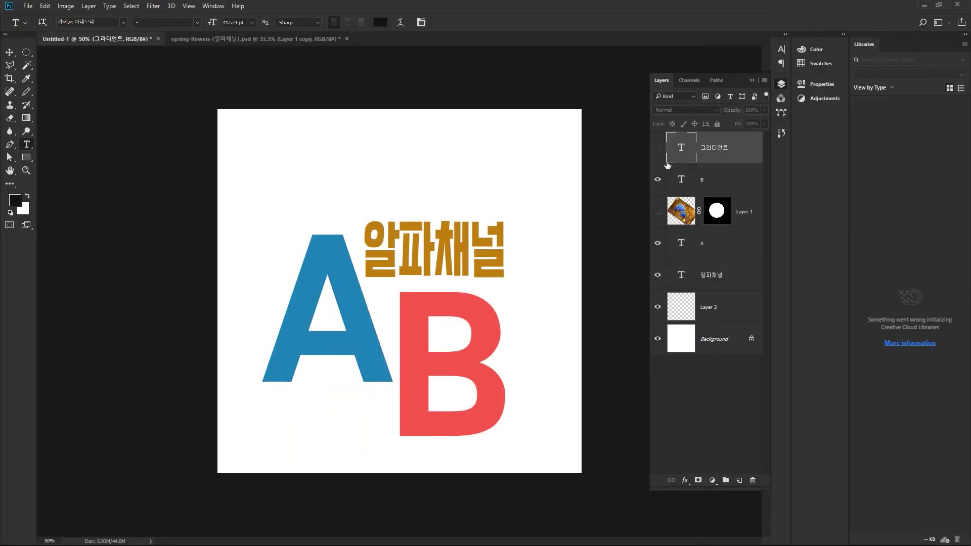
click(697, 181)
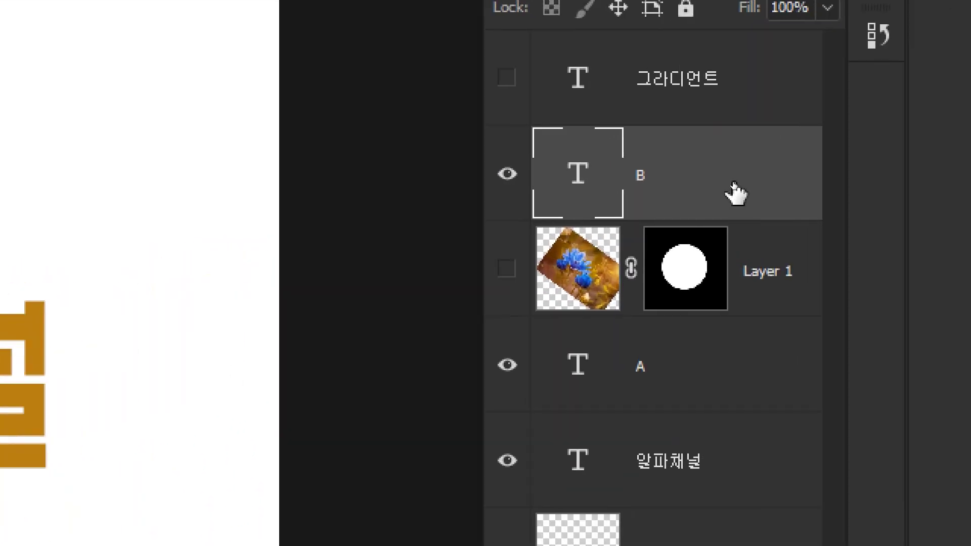
drag(711, 184, 680, 293)
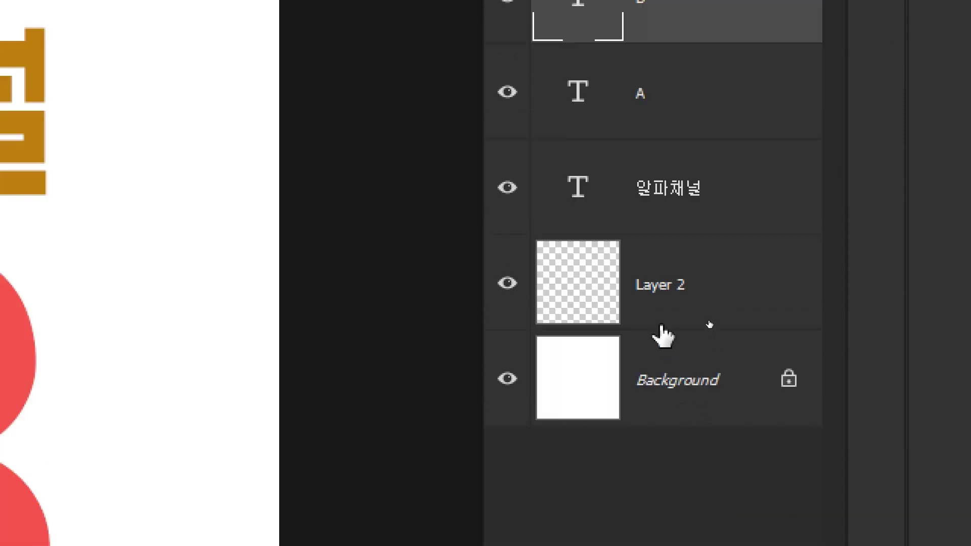
- Set the foreground color to a59292 and fill Layer 2 with it
click(598, 289)
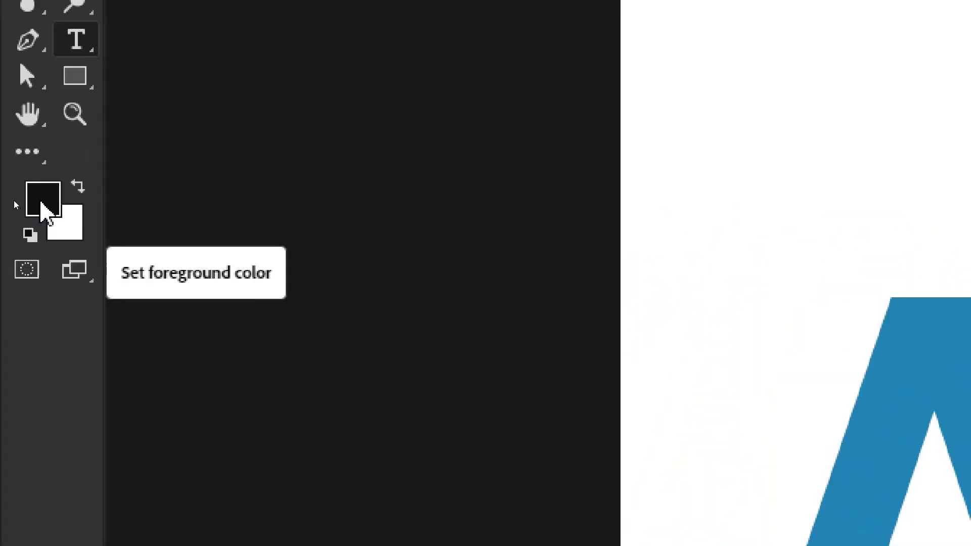
click(16, 201)
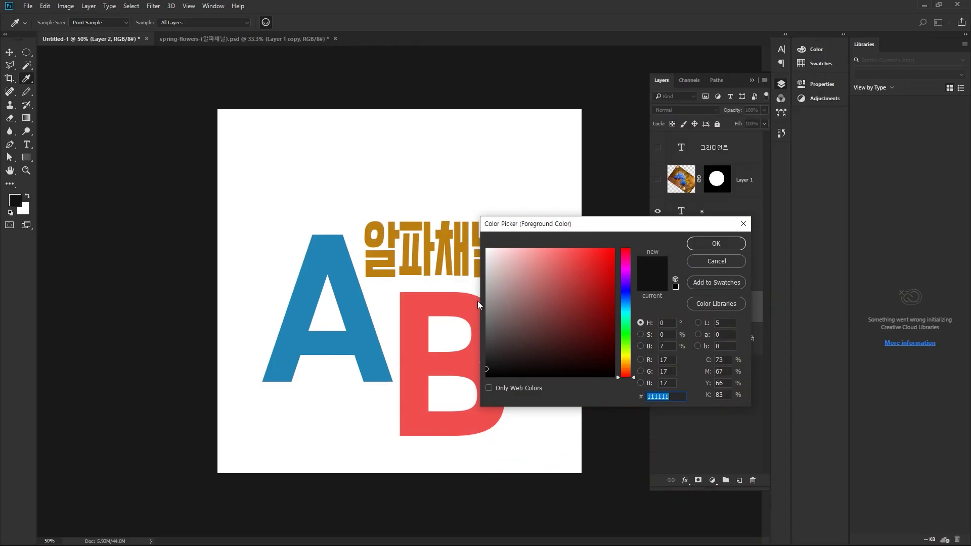
click(501, 300)
drag(502, 299, 501, 294)
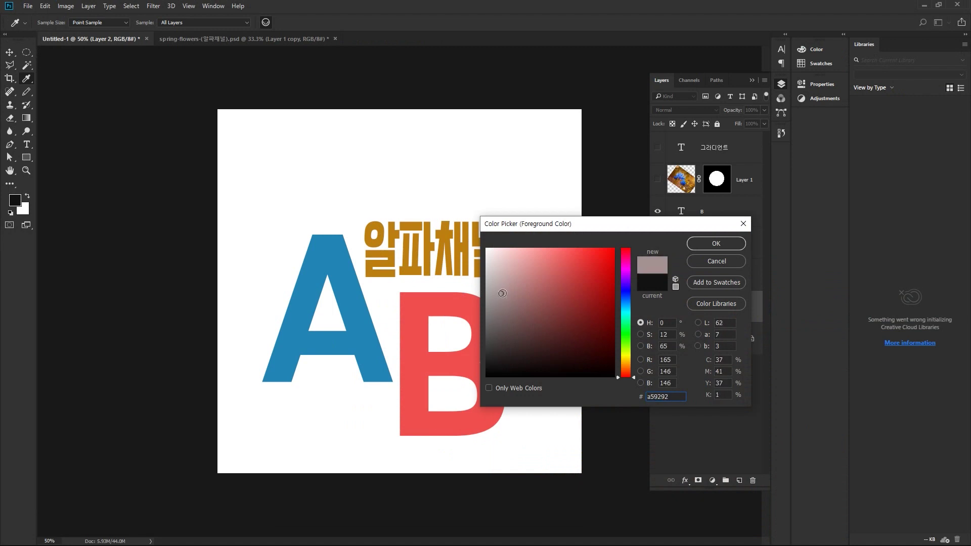
click(716, 243)
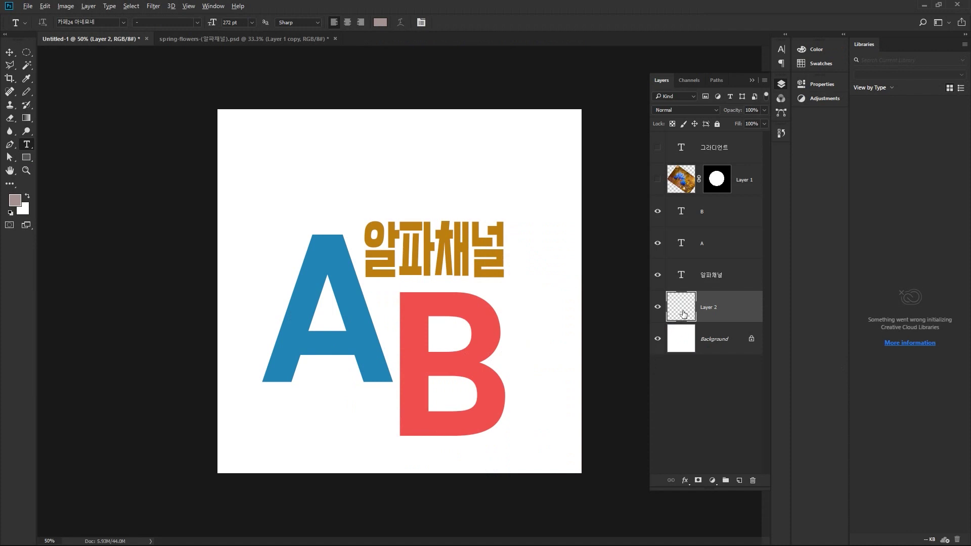
key(alt+BackSpace)
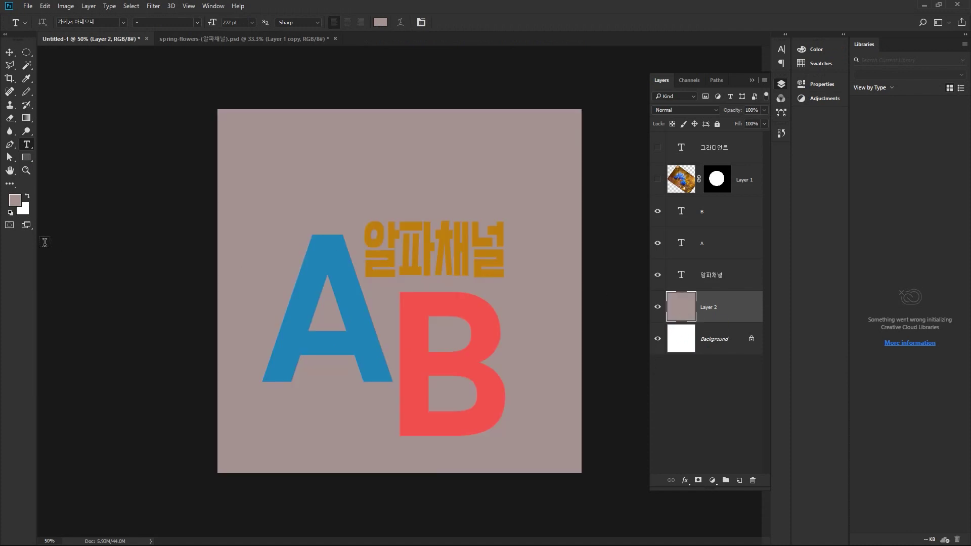
- Set the foreground color to a light gray and fill Layer 2 with it
click(15, 200)
drag(492, 269, 485, 267)
click(713, 246)
key(alt+BackSpace)
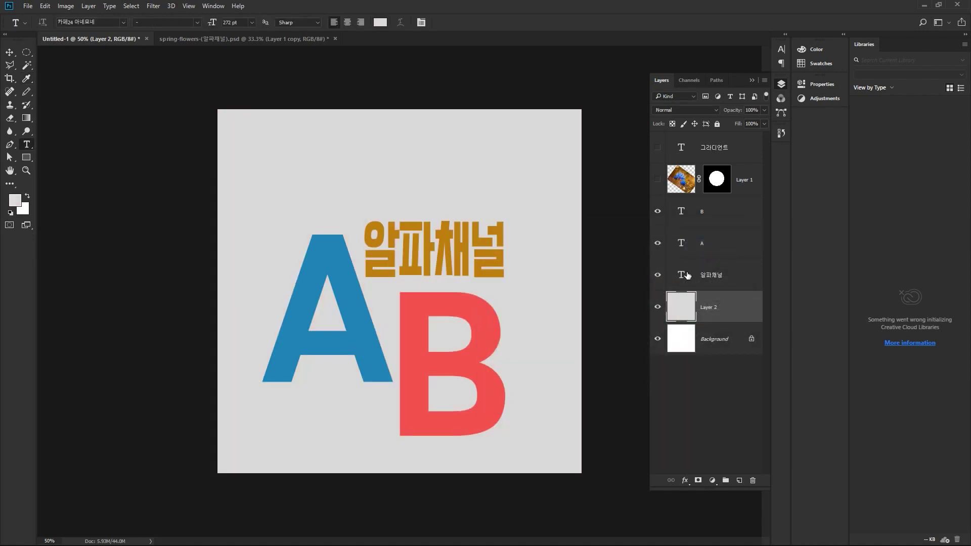
- Toggle Layer 2's visibility repeatedly to compare the canvas with and without its gray fill
click(658, 307)
click(658, 307)
click(659, 307)
click(659, 308)
click(659, 308)
click(659, 308)
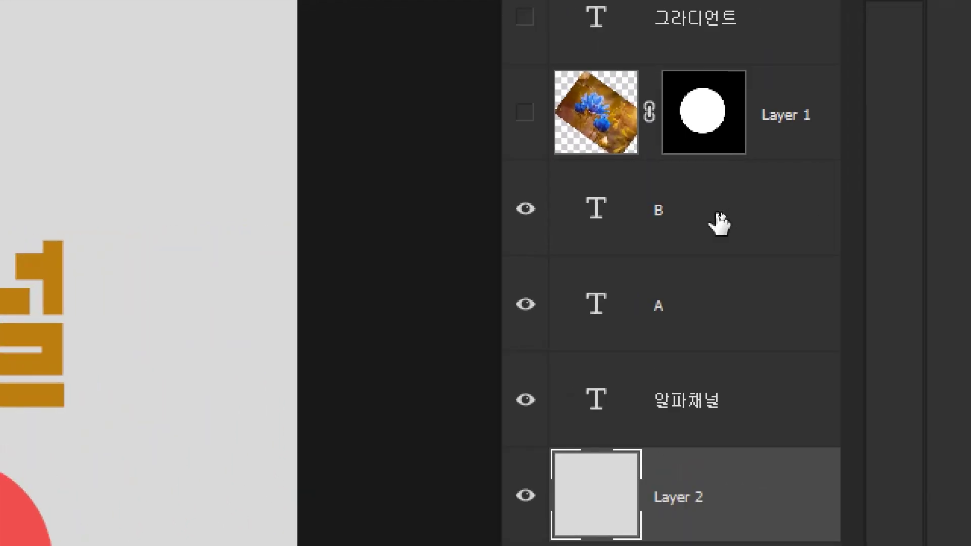
- Rename Layer 2 as bg
click(717, 212)
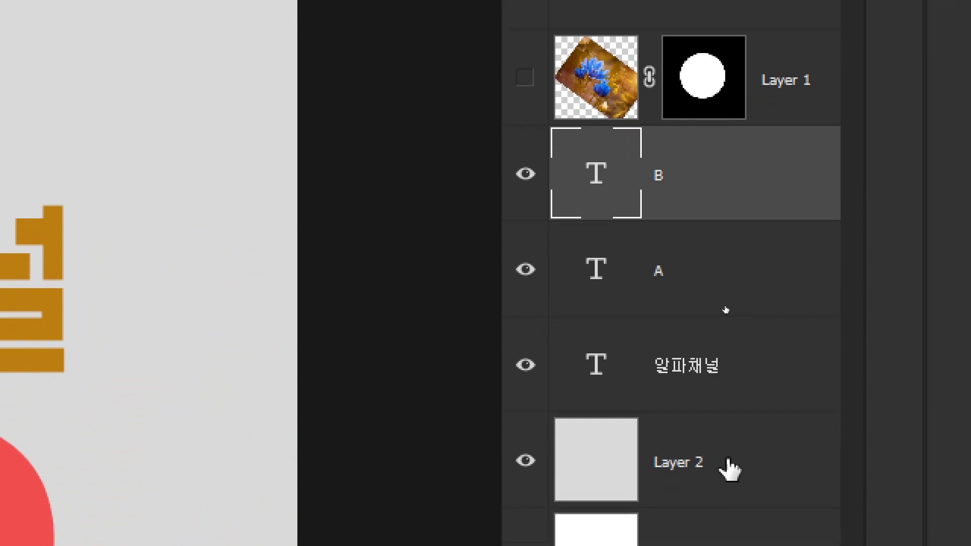
double_click(695, 464)
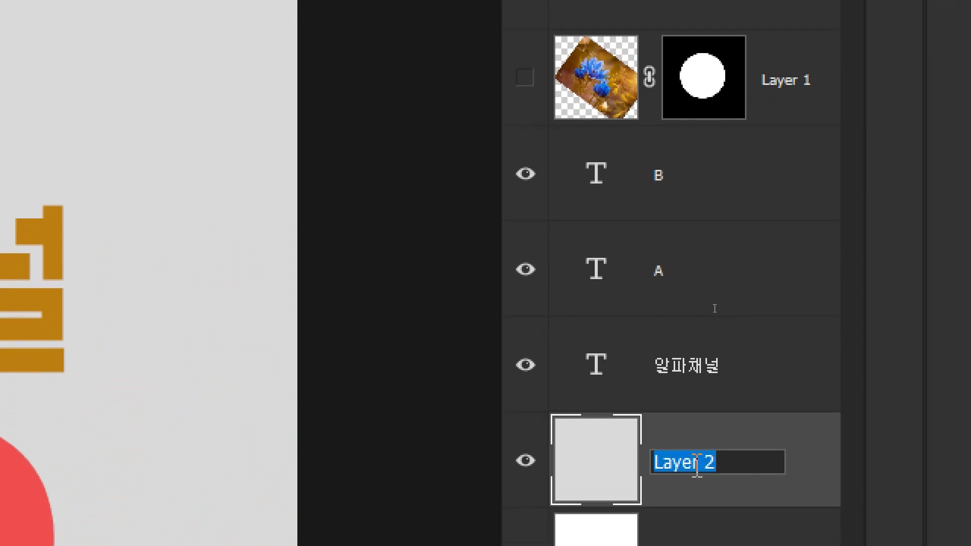
text(bg)
click(815, 455)
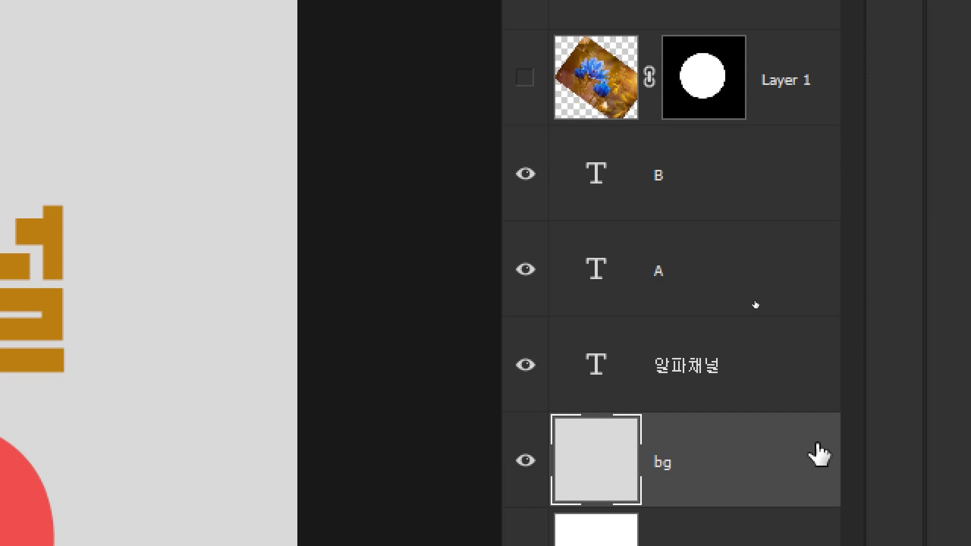
- Group the layers from bg up to B and name the group AB일당
shift+click(711, 186)
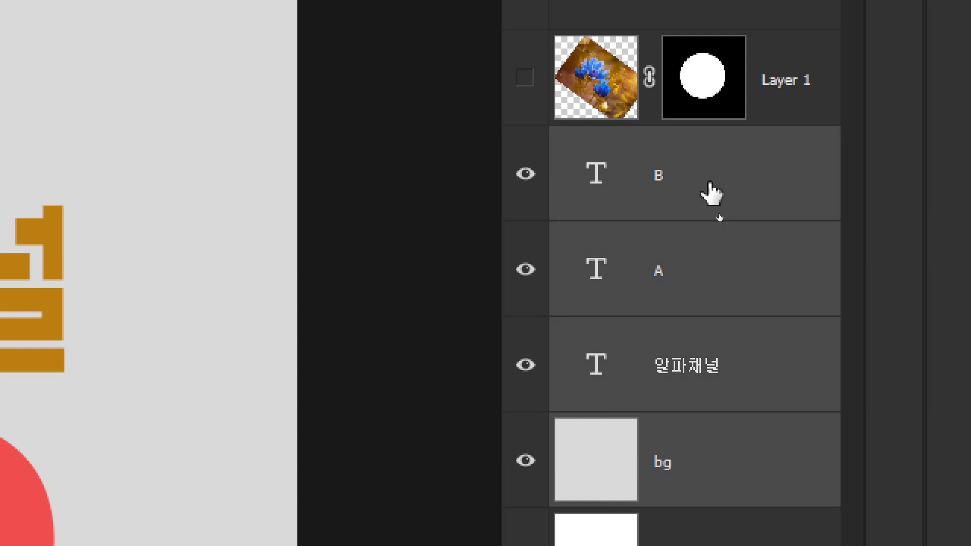
key(ctrl+g)
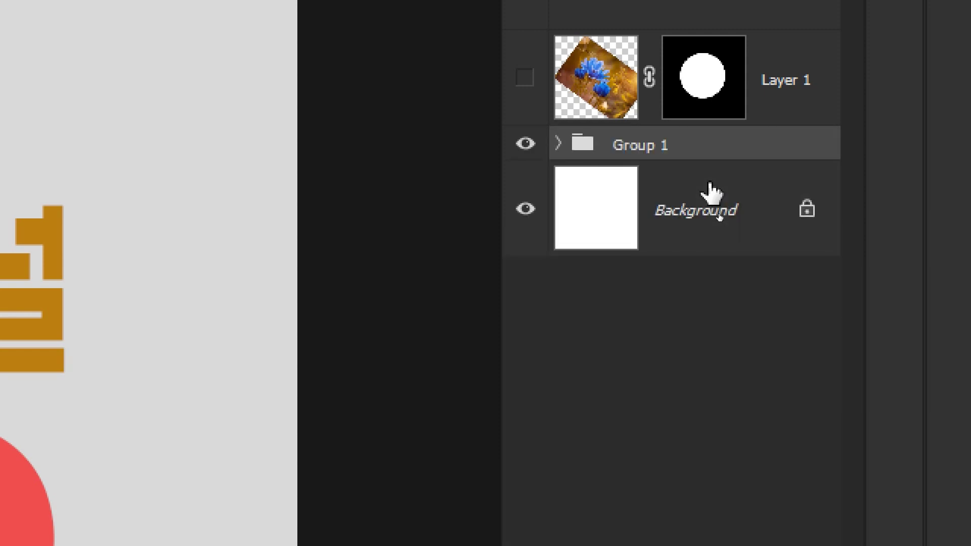
double_click(651, 147)
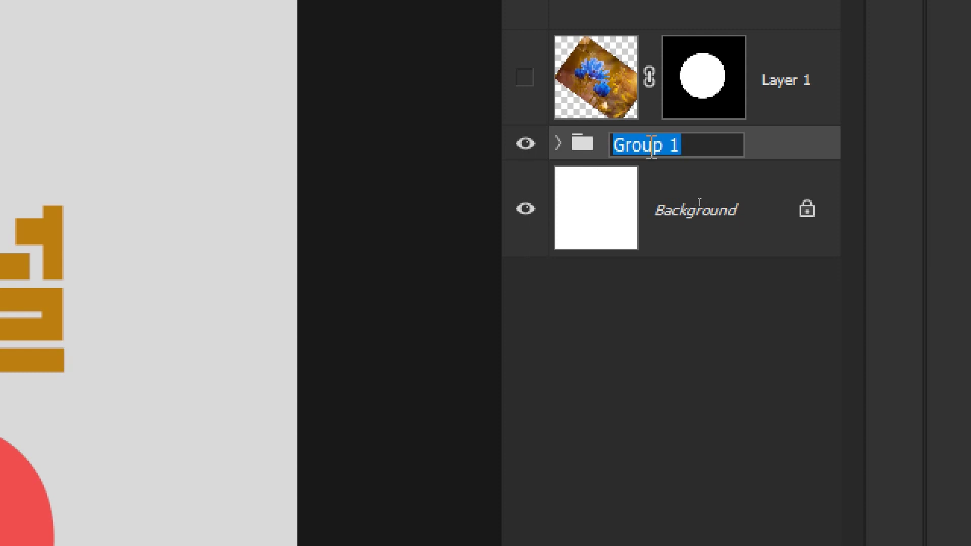
text(ㅁ)
key(BackSpace)
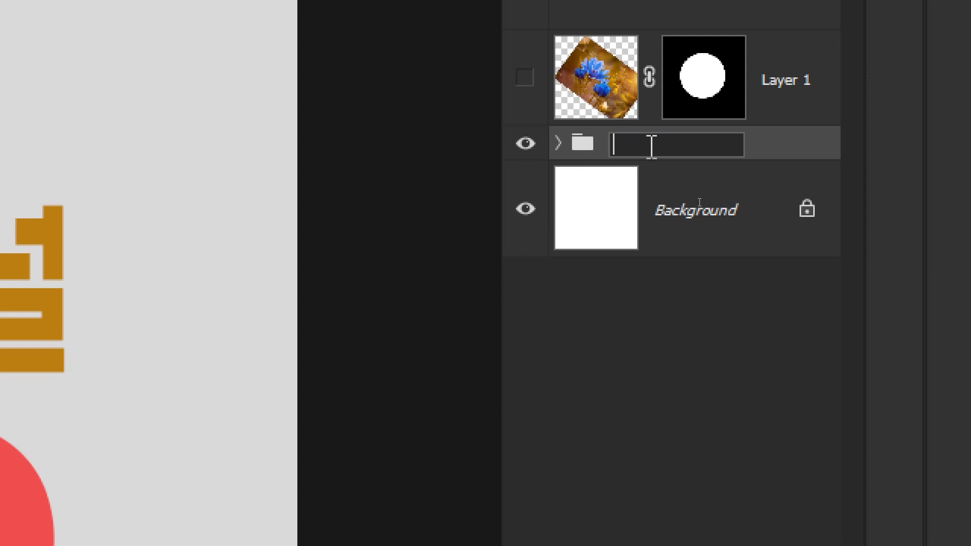
text(AB일)
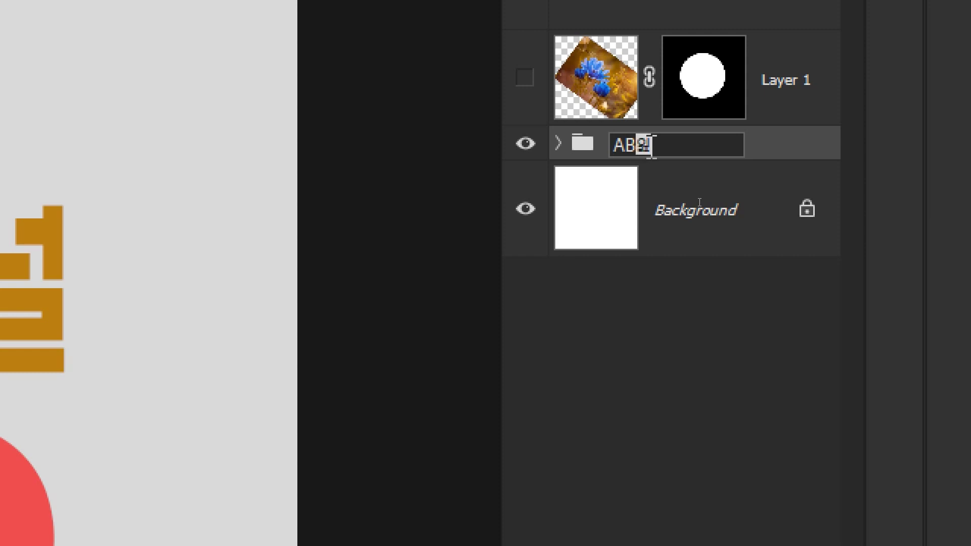
text(단)
key(Return)
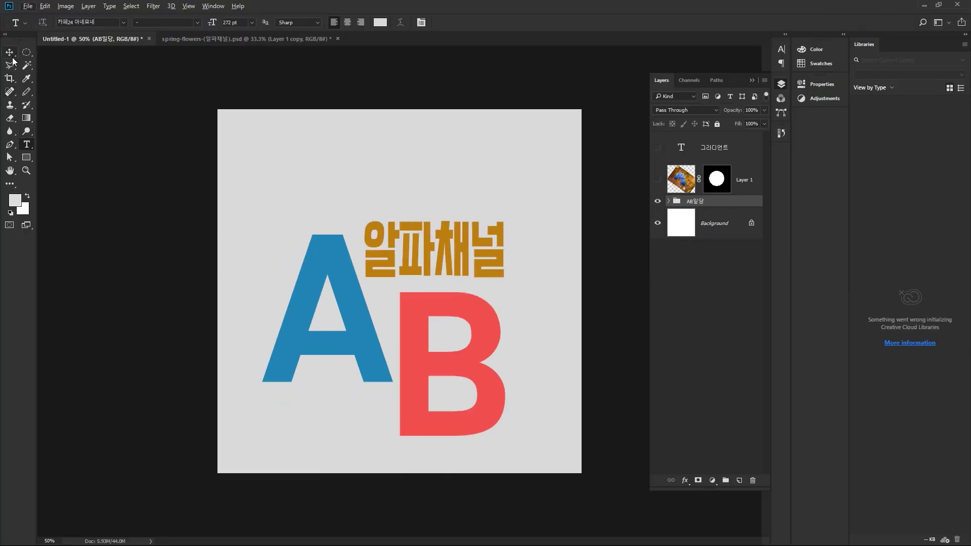
- Use the Move tool with auto-select set to Group to shift the AB일당 group slightly up and to the left
click(10, 53)
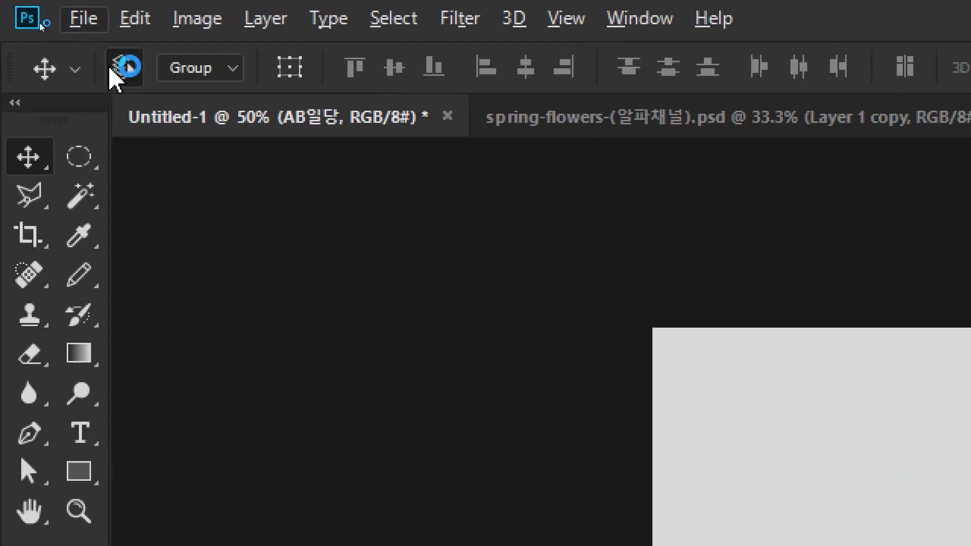
click(41, 23)
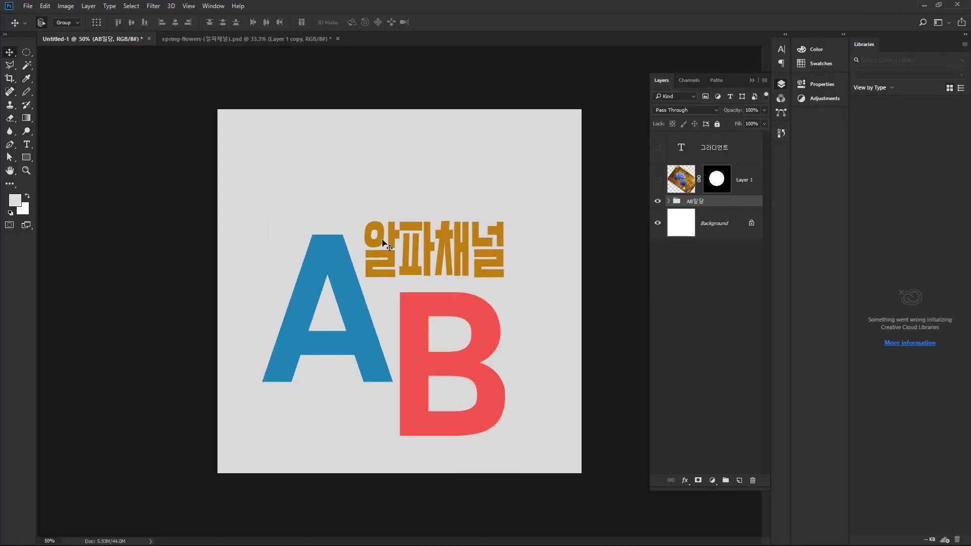
mouse_move(422, 255)
mouse_down()
mouse_move(472, 254)
mouse_move(499, 230)
mouse_move(454, 196)
mouse_move(469, 226)
mouse_move(503, 239)
mouse_move(418, 245)
mouse_up()
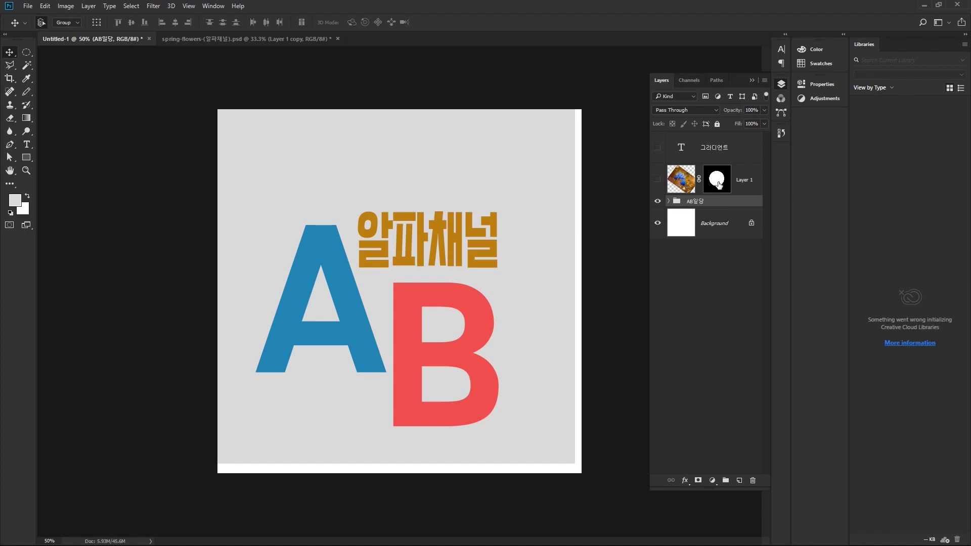
- Rename the Alpha 1 channel as 원
click(690, 81)
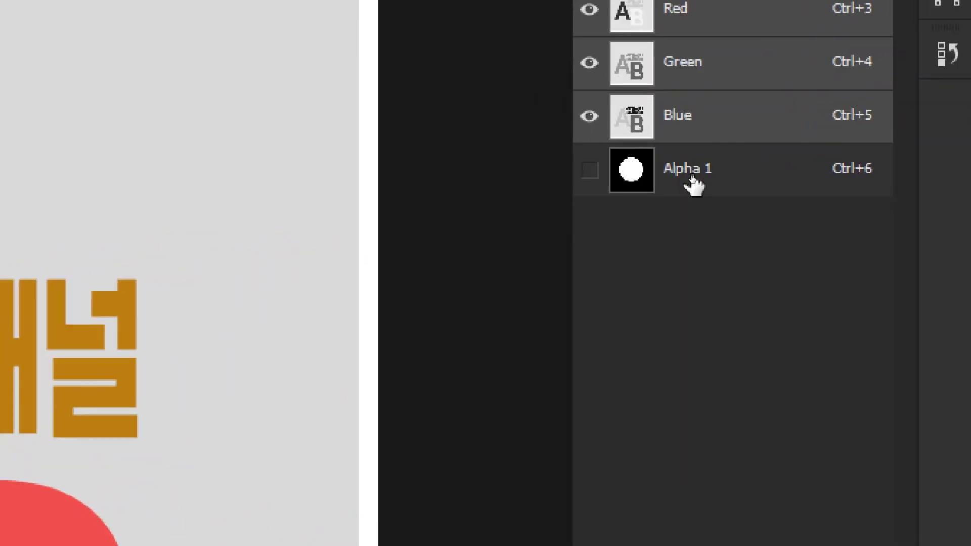
click(691, 175)
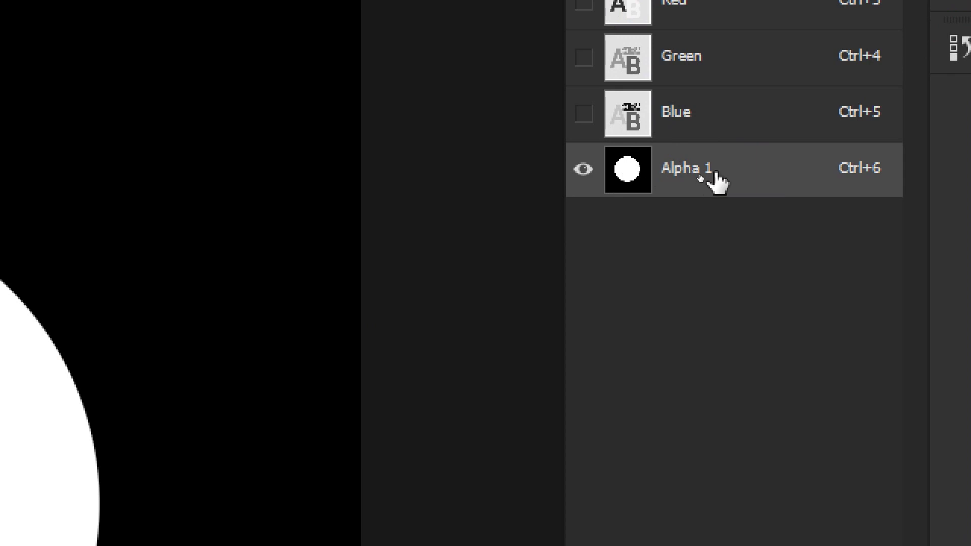
double_click(690, 172)
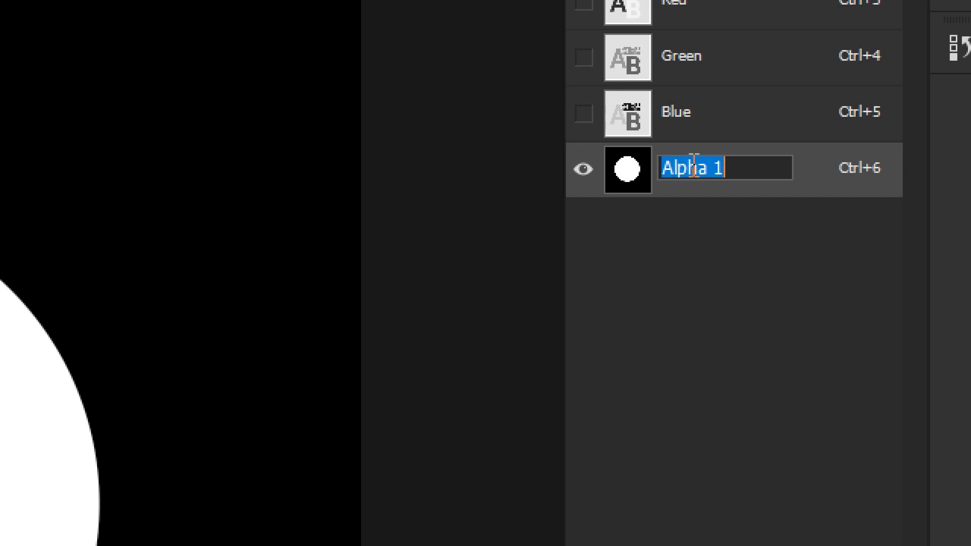
text(원)
key(Return)
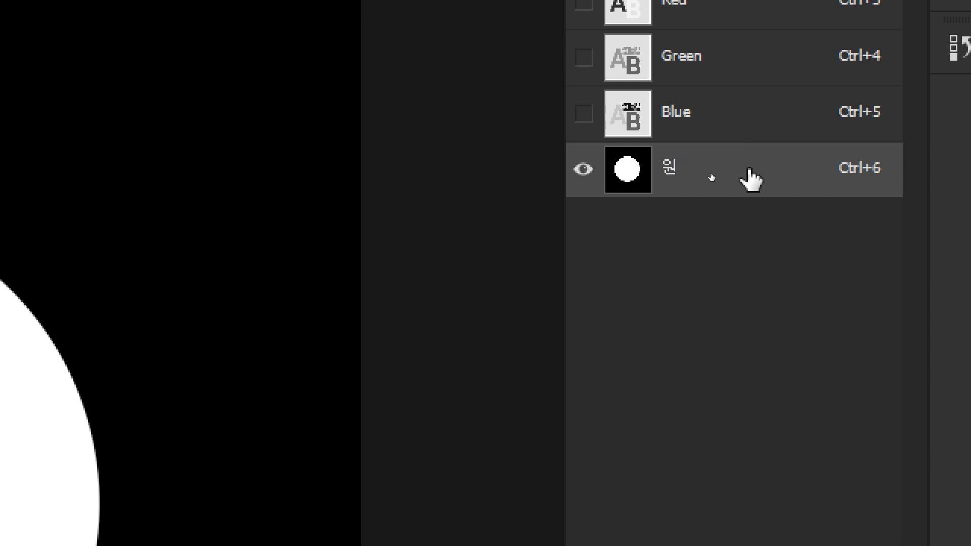
- Duplicate the 원 alpha channel
drag(751, 178, 802, 545)
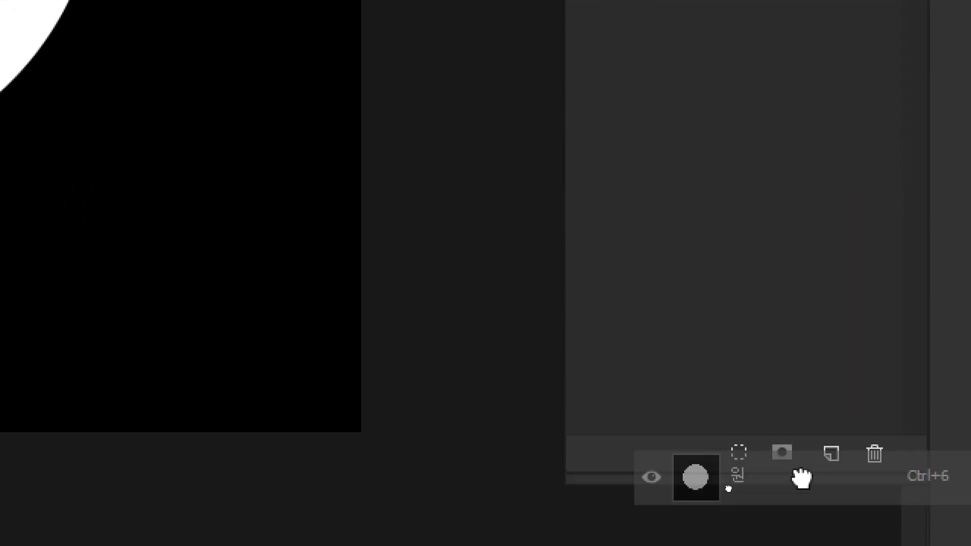
drag(801, 478, 834, 456)
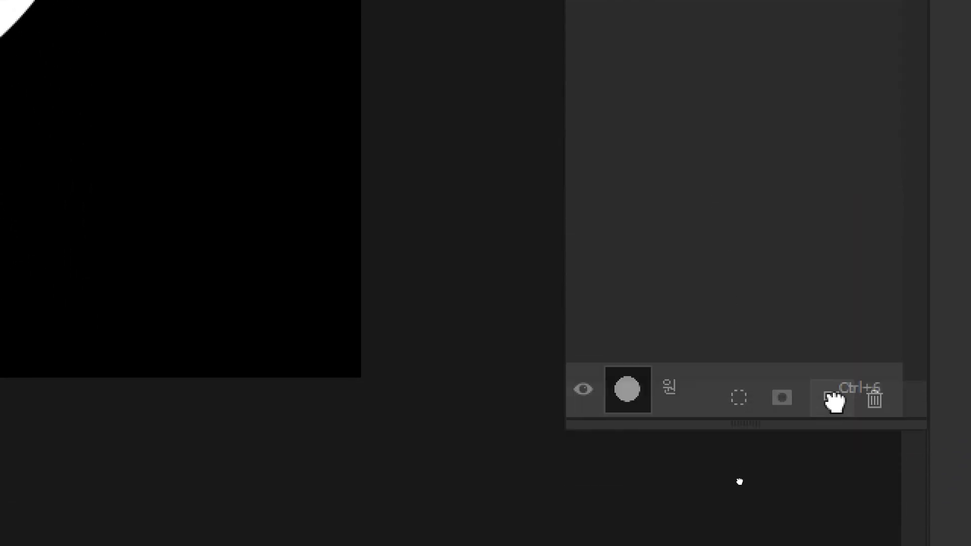
drag(834, 401, 835, 401)
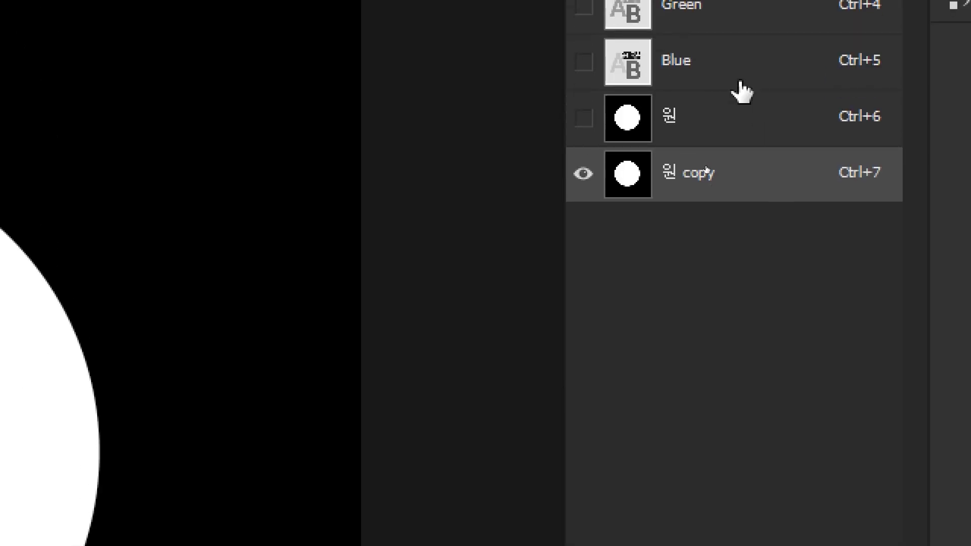
- Rename the duplicated 원 copy channel as 원-작은
double_click(693, 173)
drag(677, 173, 732, 171)
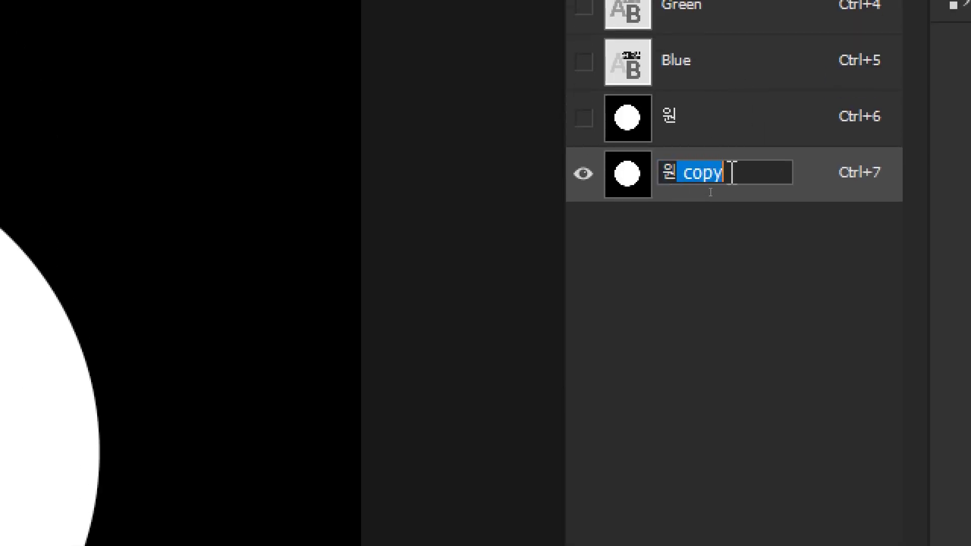
key(BackSpace)
text(-작)
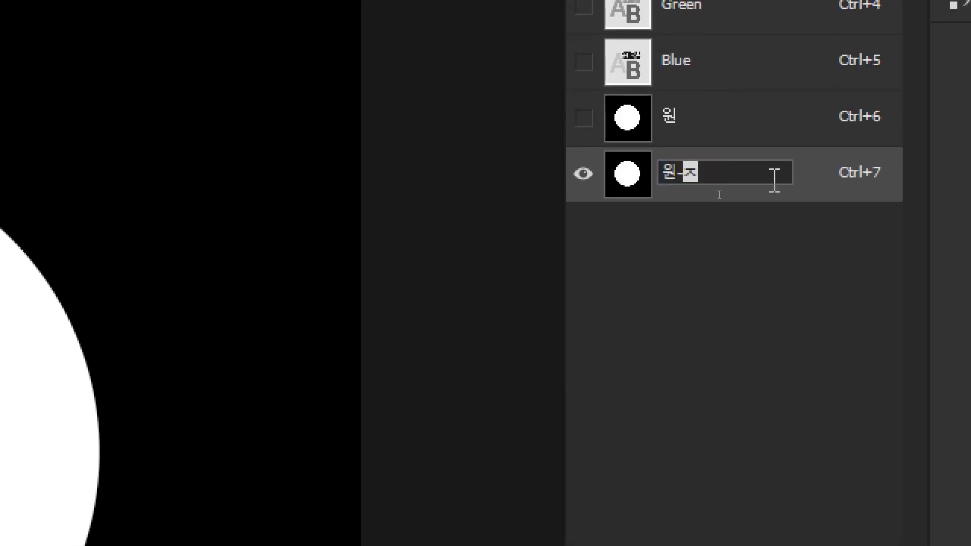
text(은)
key(Return)
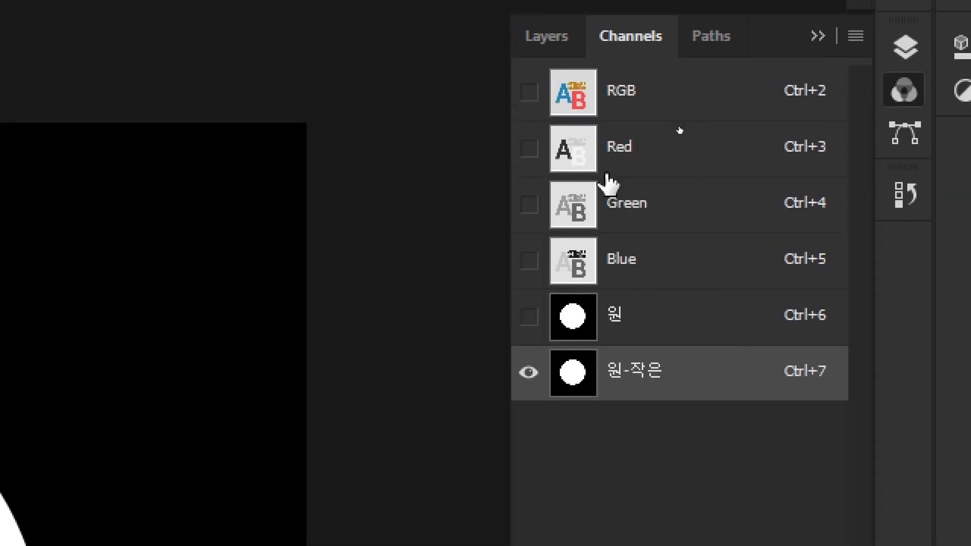
- Display the Blue channel together with the 원-작은 alpha channel, keeping 원-작은 as the active channel
click(529, 204)
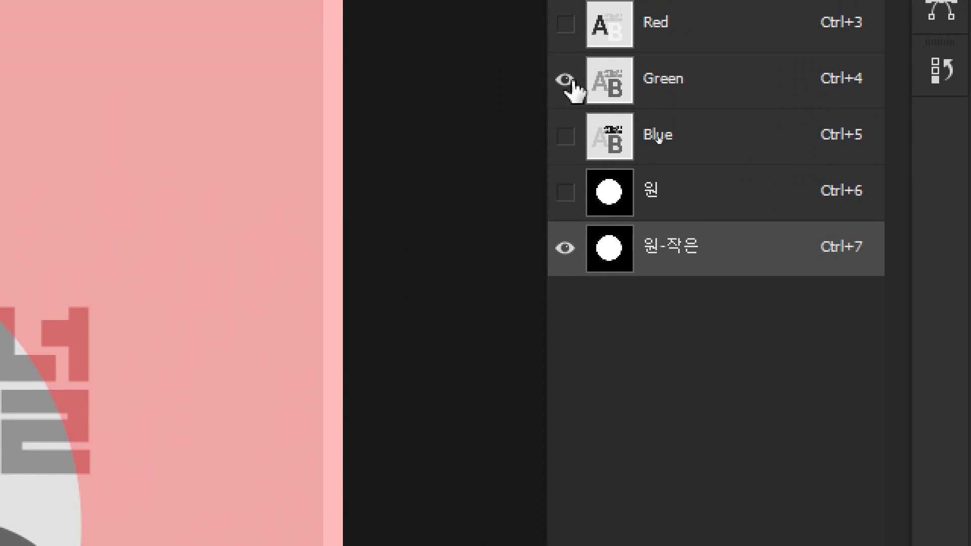
click(569, 81)
click(566, 68)
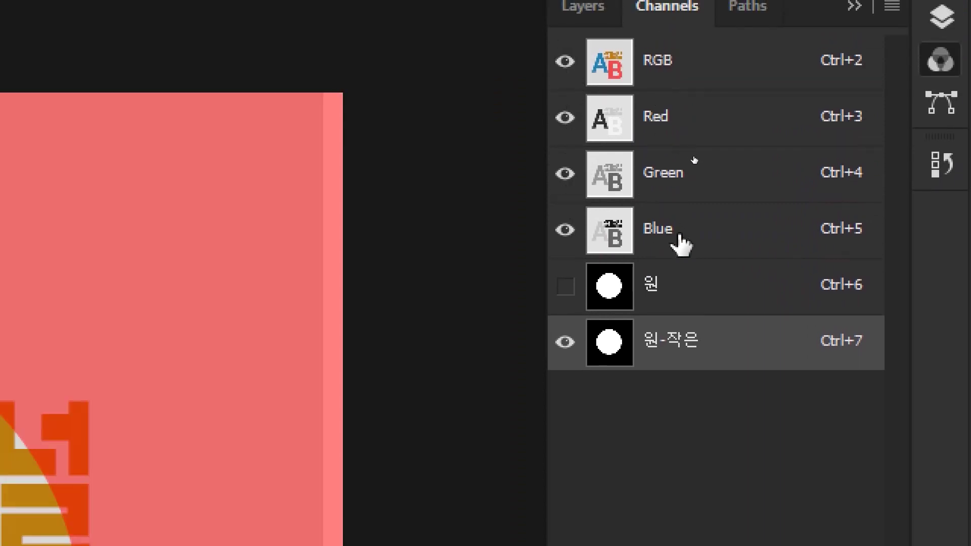
click(679, 241)
click(565, 62)
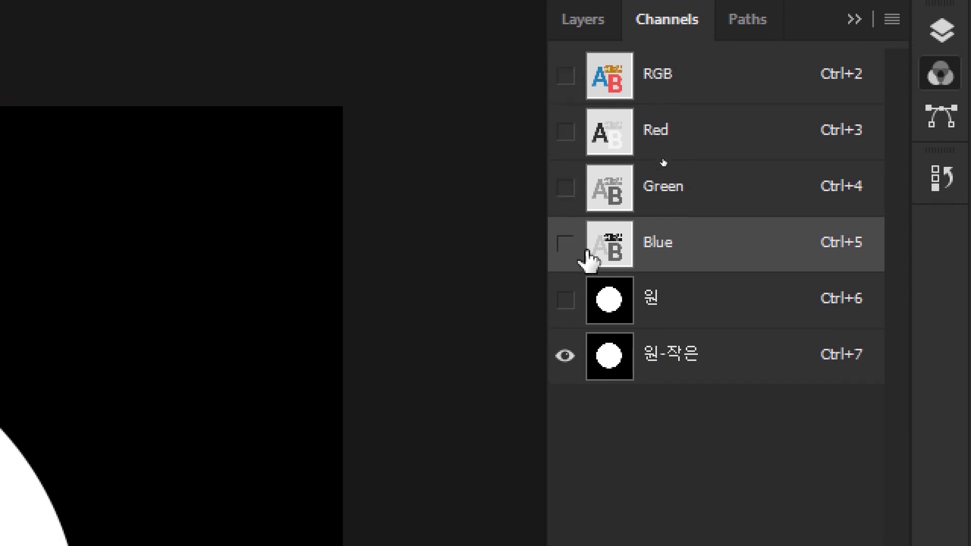
click(576, 247)
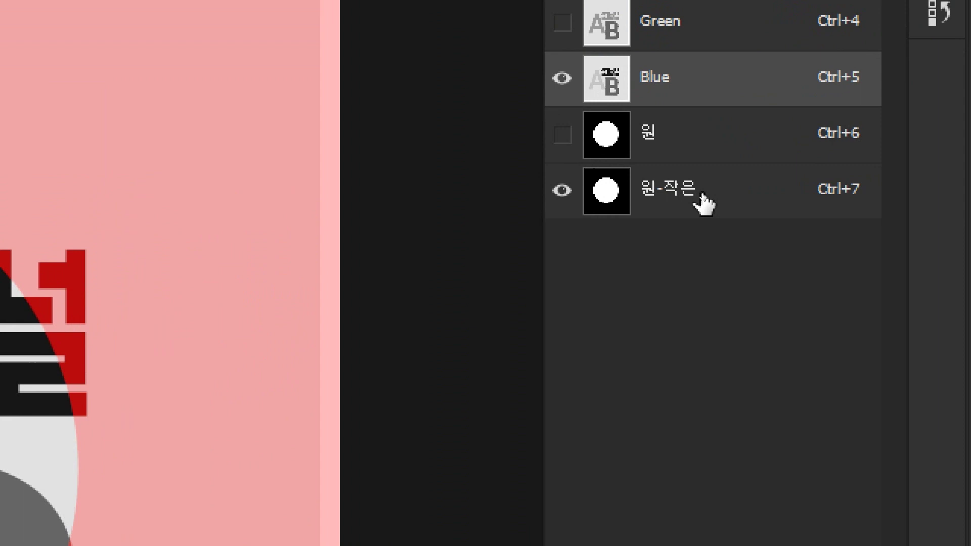
click(701, 197)
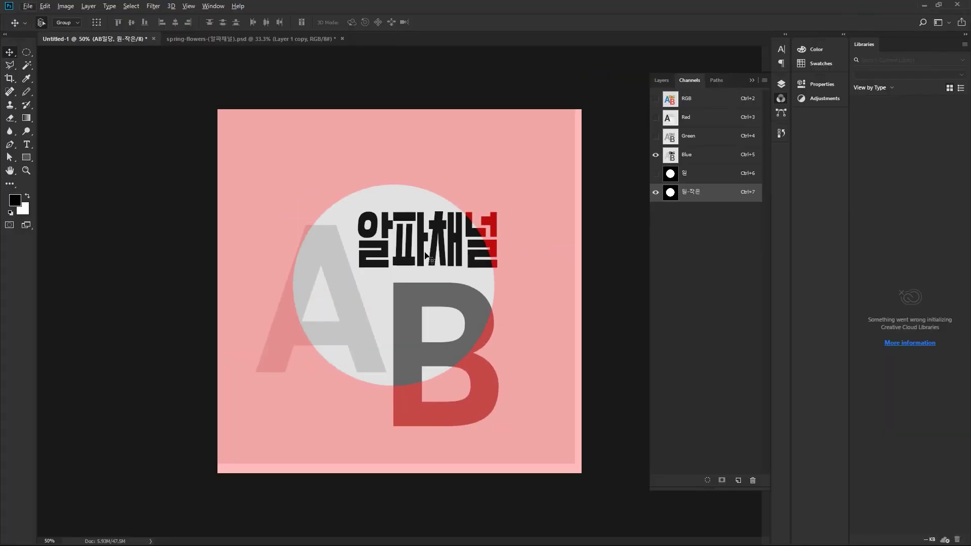
- Move the circle in the 원-작은 channel slightly up and left, and scale the AB일당 group down about its centre with Free Transform
drag(417, 264, 411, 241)
key(ctrl+t)
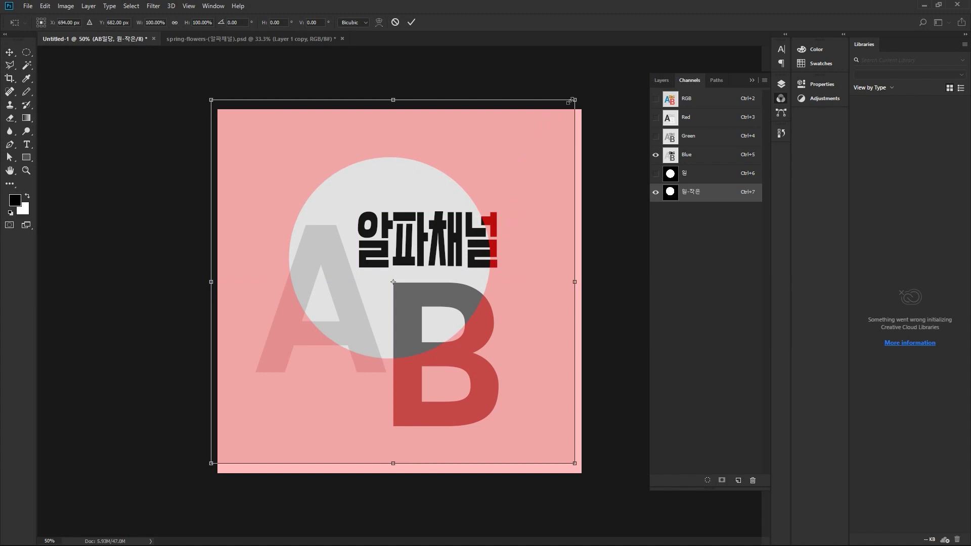
drag(574, 100, 559, 118)
key(Return)
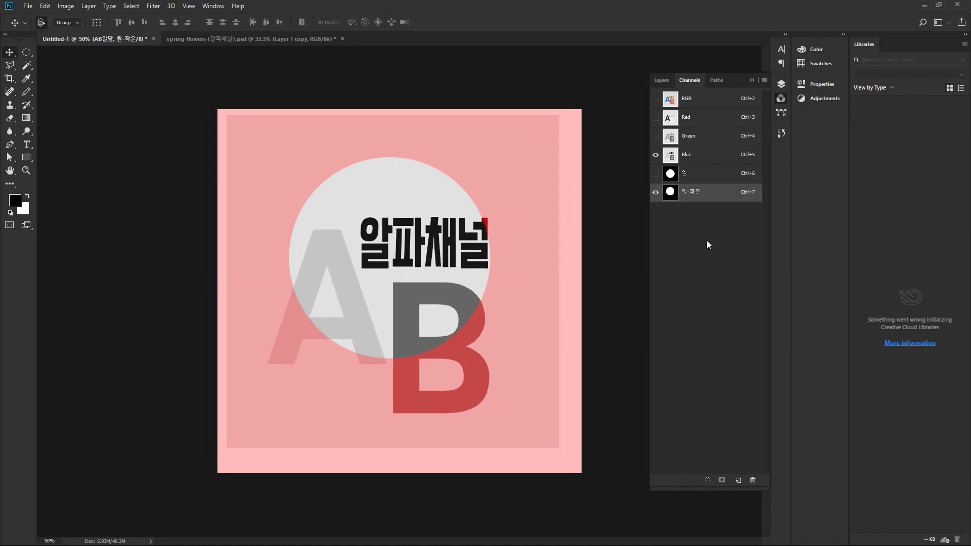
- Deselect all layers, including the AB일당 group
click(661, 80)
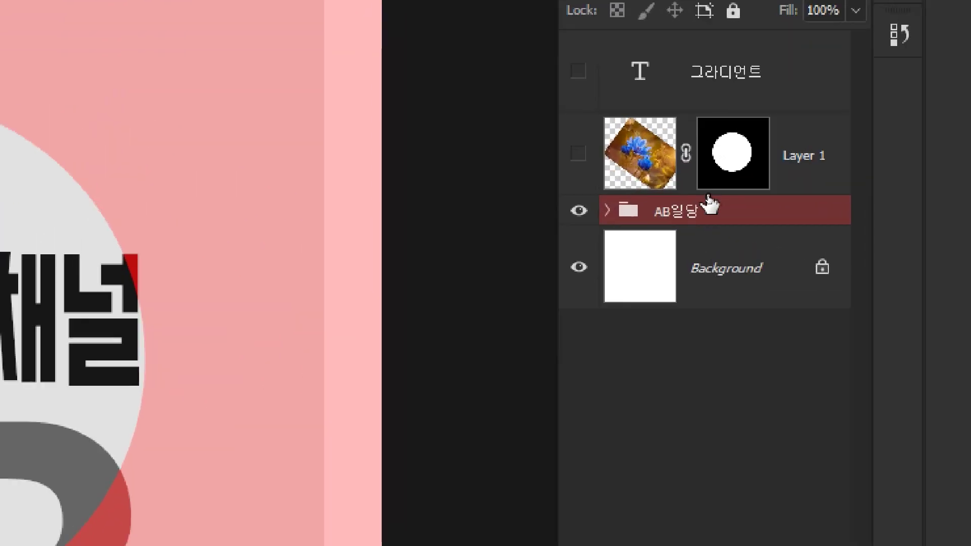
click(738, 371)
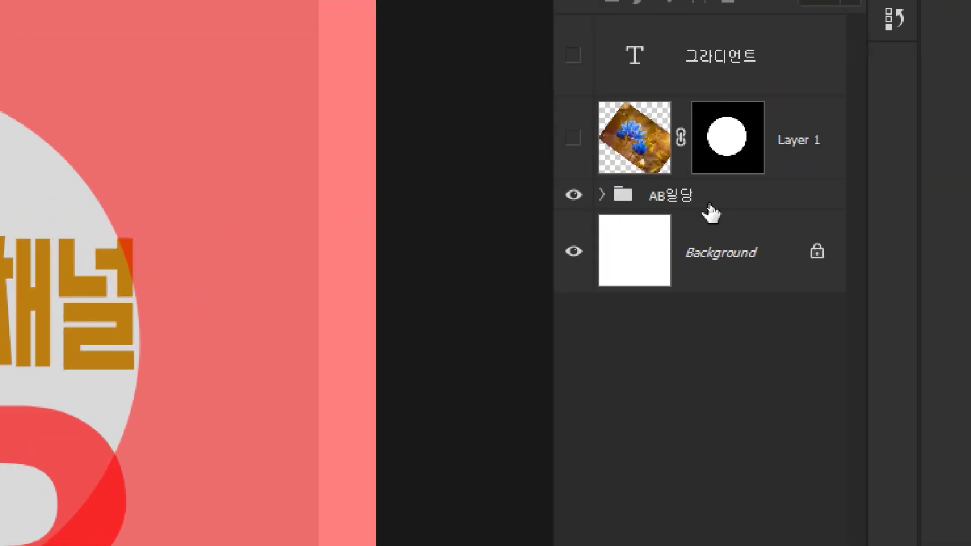
click(710, 203)
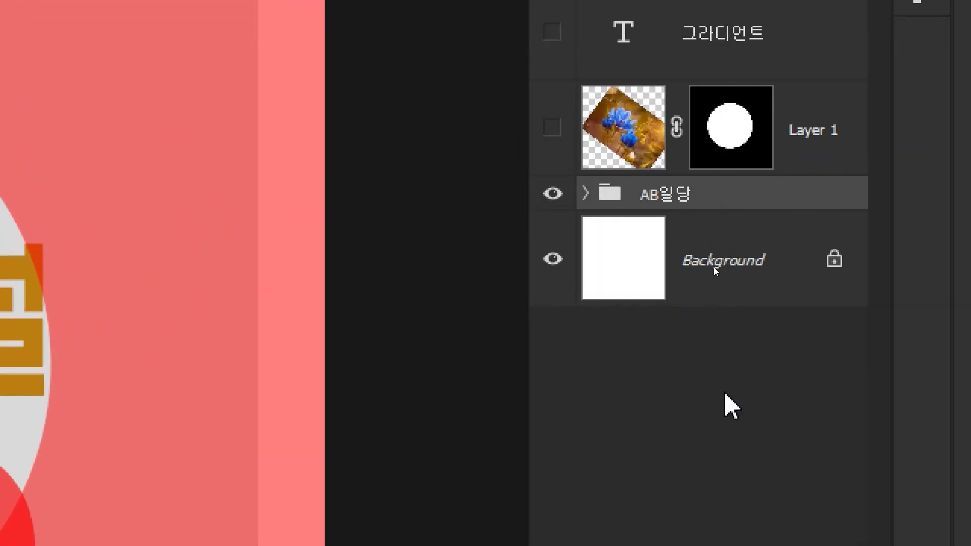
click(720, 394)
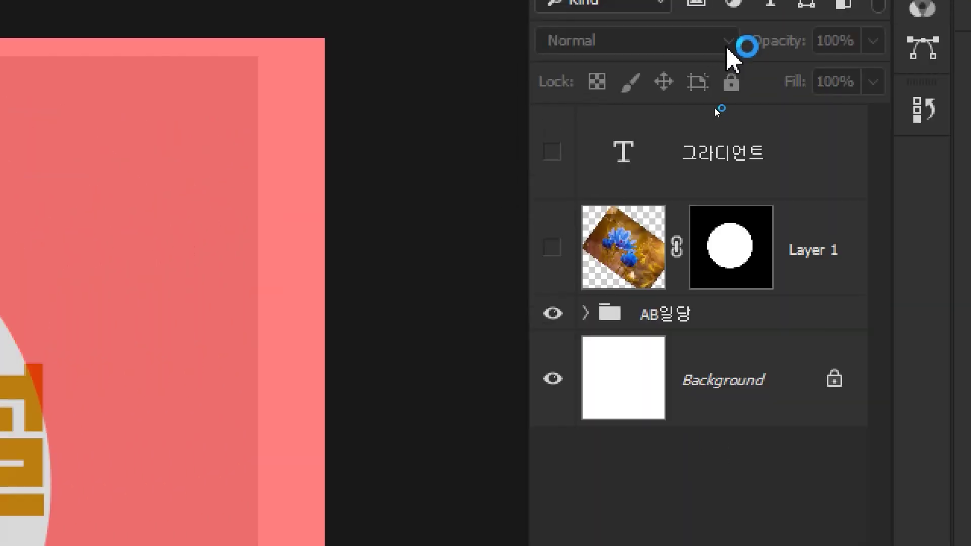
- Make 원-작은 the active channel and display it over the Green channel only
click(656, 10)
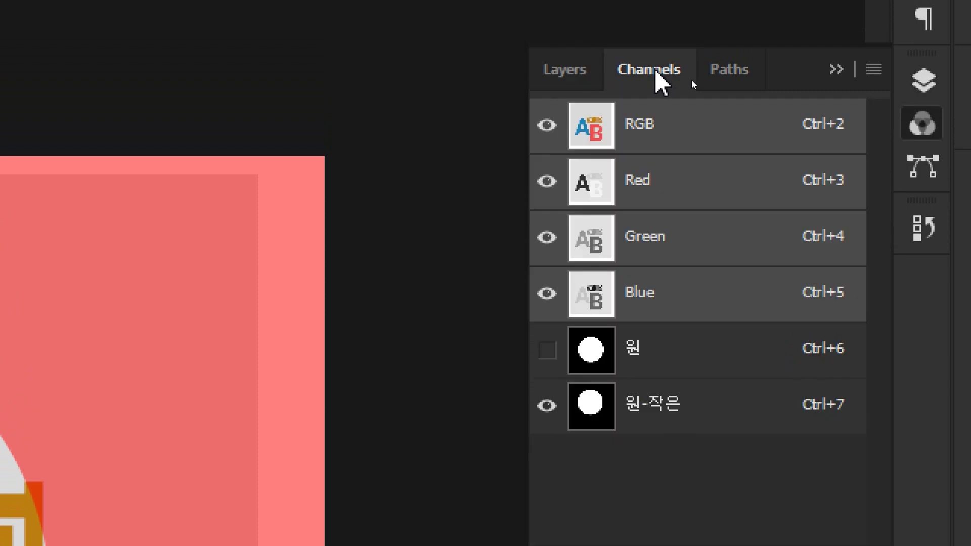
click(672, 427)
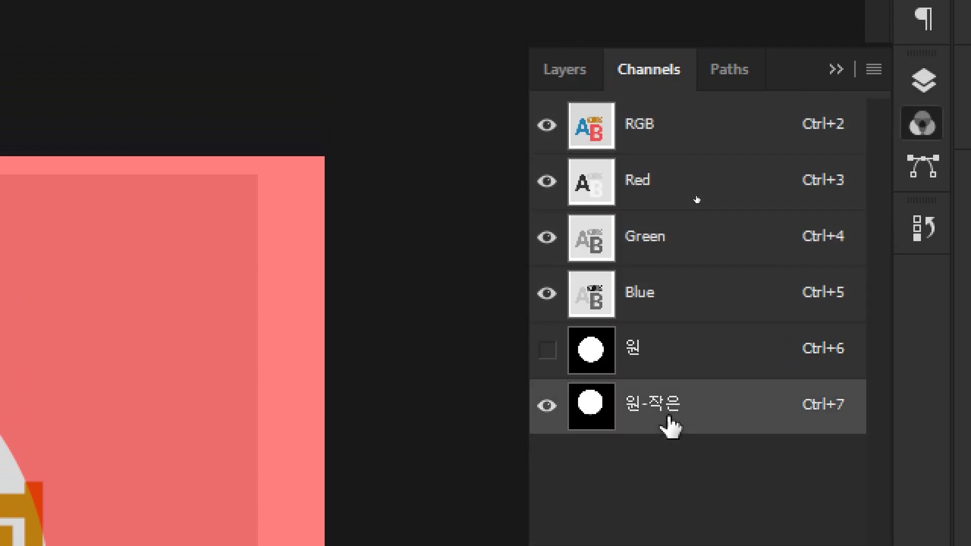
click(548, 126)
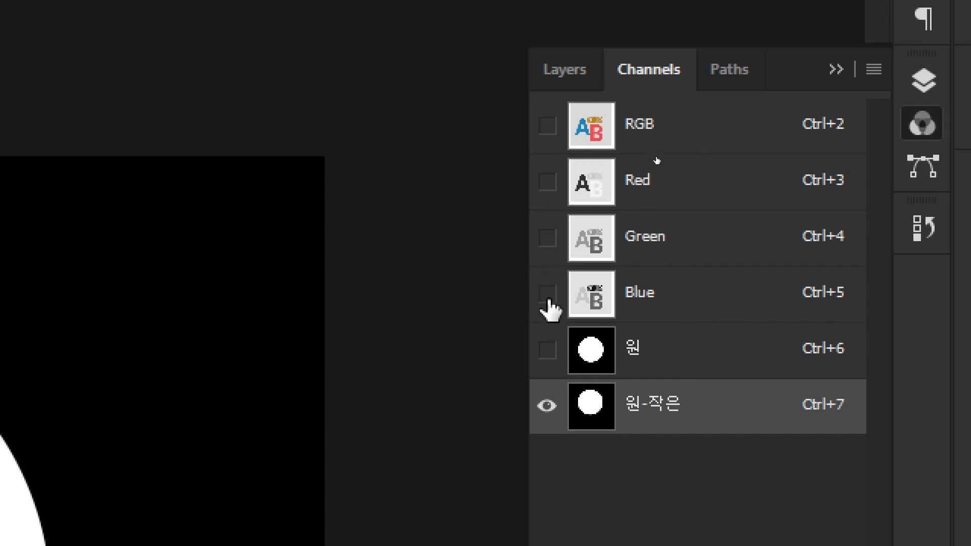
click(547, 238)
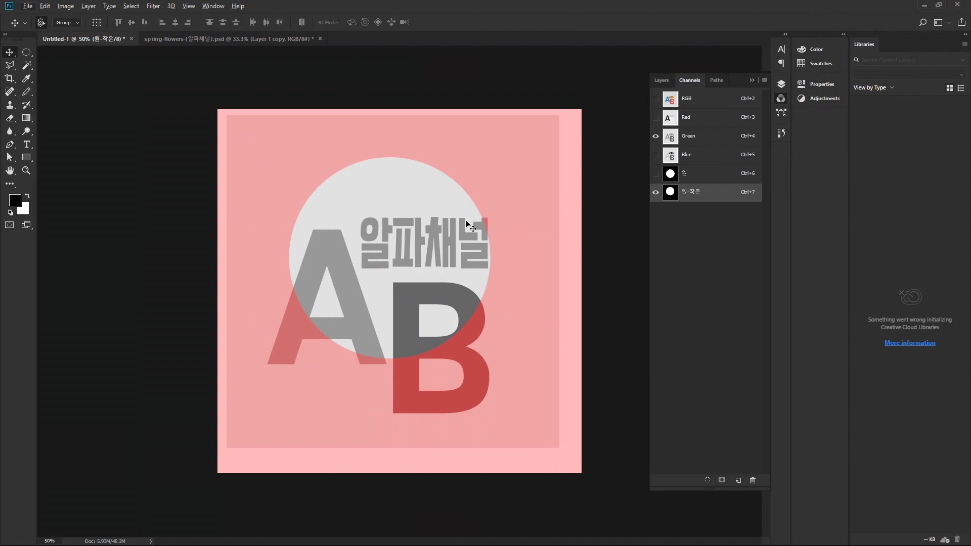
- Try to move the circle of the 원-작은 channel with the Move tool while no layer is selected
click(466, 224)
click(547, 199)
click(416, 249)
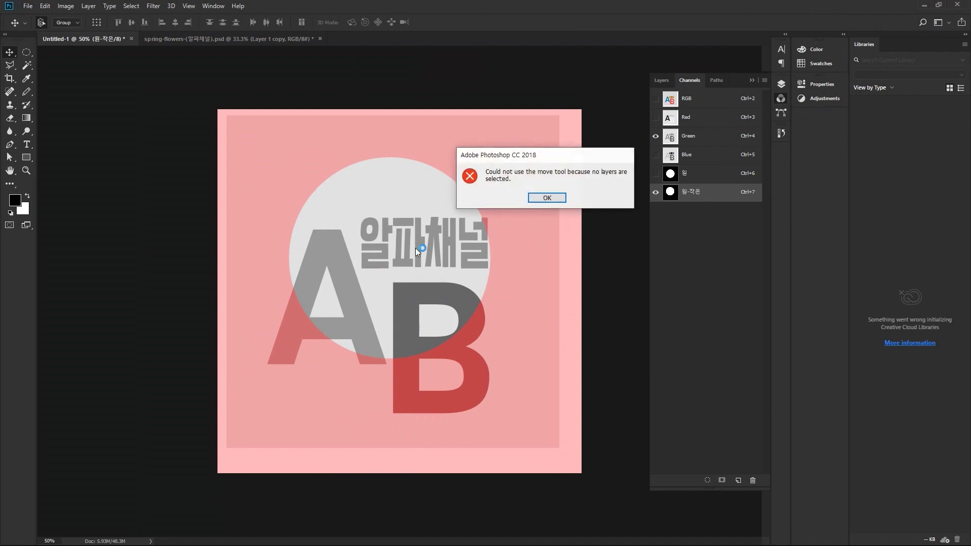
click(549, 199)
- Select the AB일당 group, and reactivate the 원-작은 channel with the Blue channel displayed beneath it
click(661, 80)
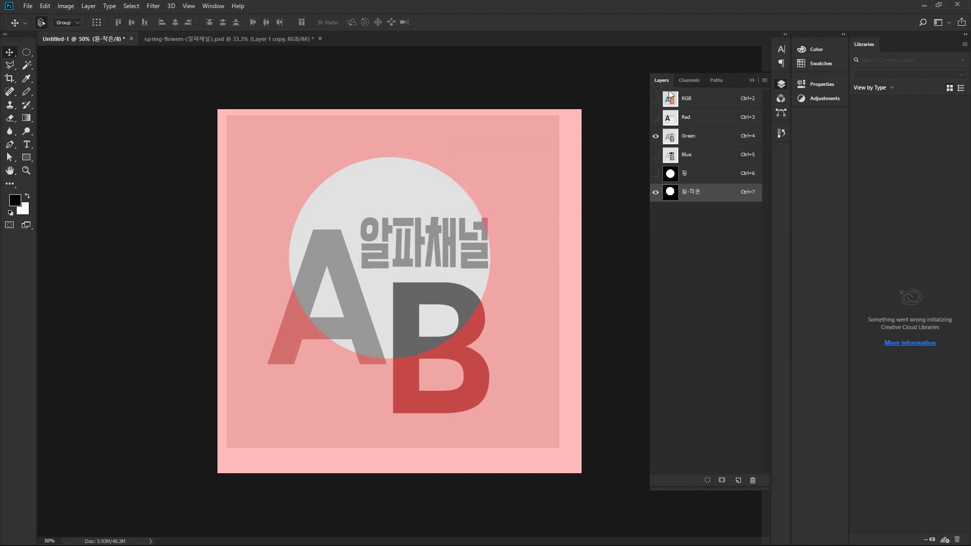
click(705, 202)
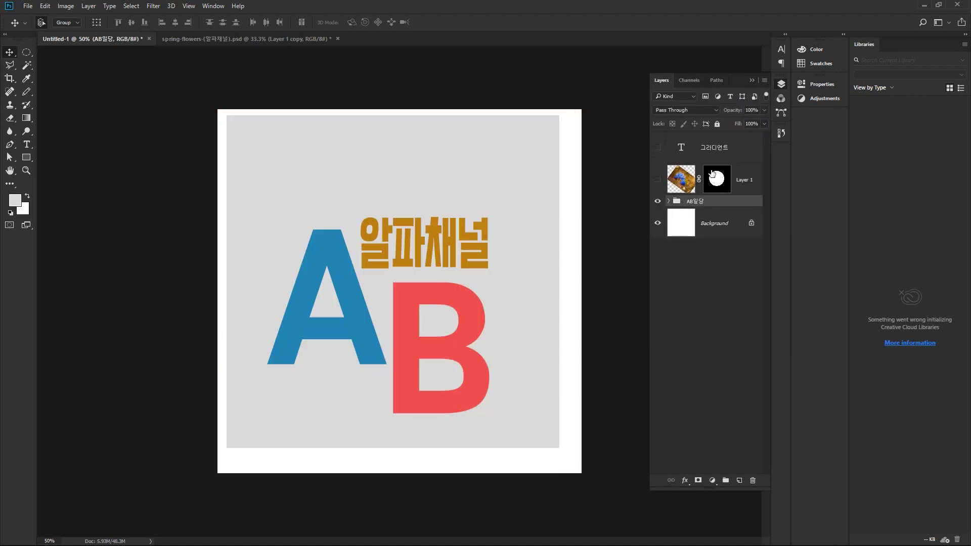
click(696, 82)
click(704, 194)
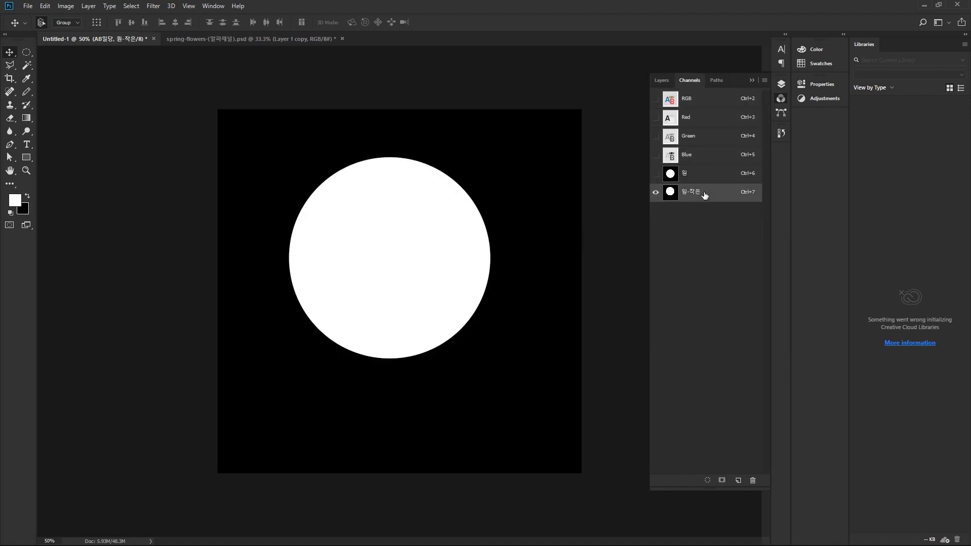
click(655, 155)
- Move the circle in the 원-작은 channel slightly to the right and down over the lettering
mouse_move(418, 254)
mouse_down()
mouse_move(427, 282)
mouse_move(454, 257)
mouse_move(394, 283)
mouse_move(424, 237)
mouse_up()
key(alt)
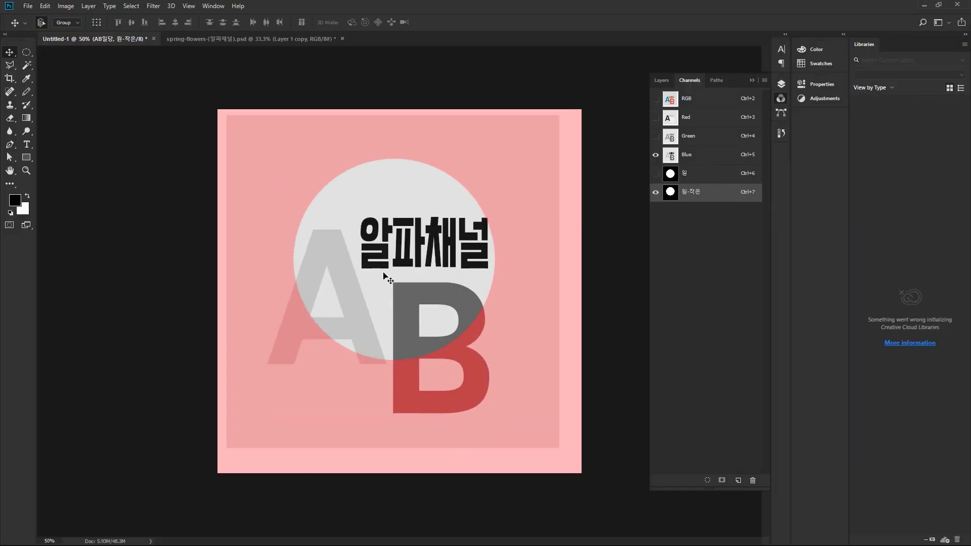
drag(386, 275, 397, 281)
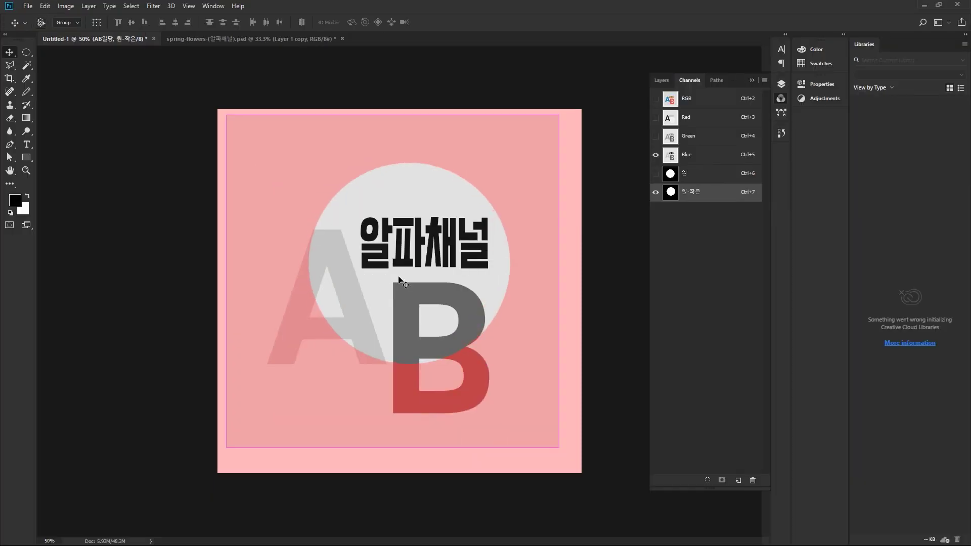
- Try to scale the 원-작은 circle down with Free Transform, and undo the transformation
key(ctrl+t)
drag(556, 118, 530, 140)
key(Return)
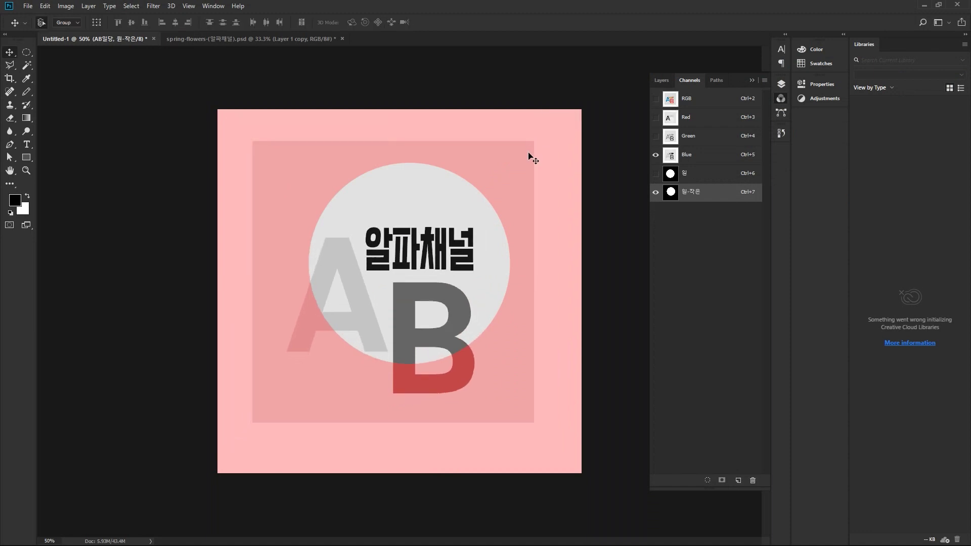
key(ctrl+z)
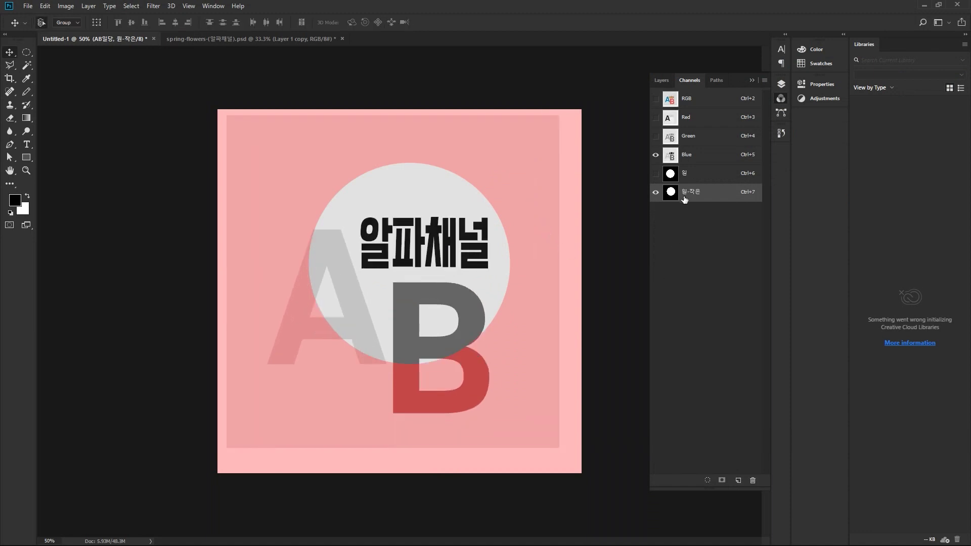
- Shift the 원-작은 circle slightly left and hide the Blue channel
mouse_move(470, 239)
mouse_down()
mouse_move(486, 239)
mouse_move(455, 237)
mouse_up()
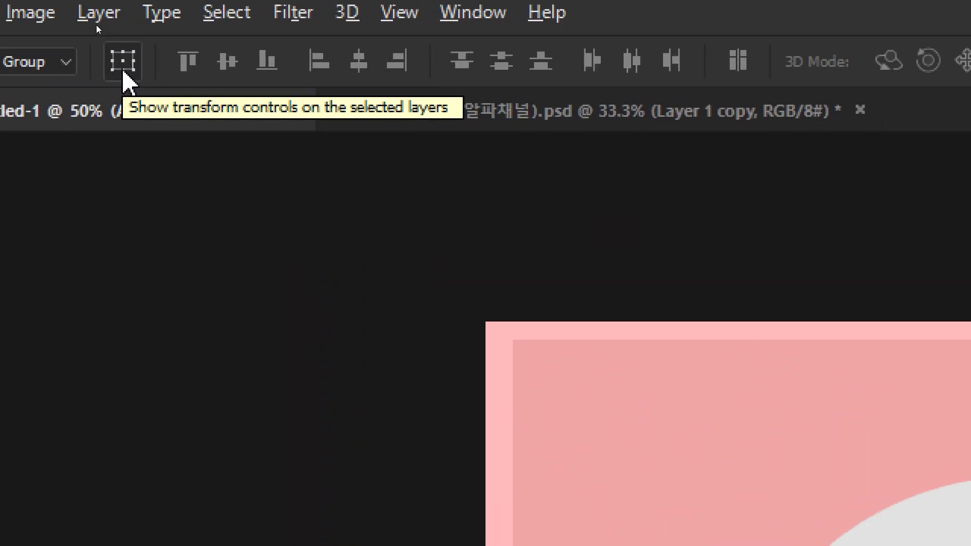
click(123, 73)
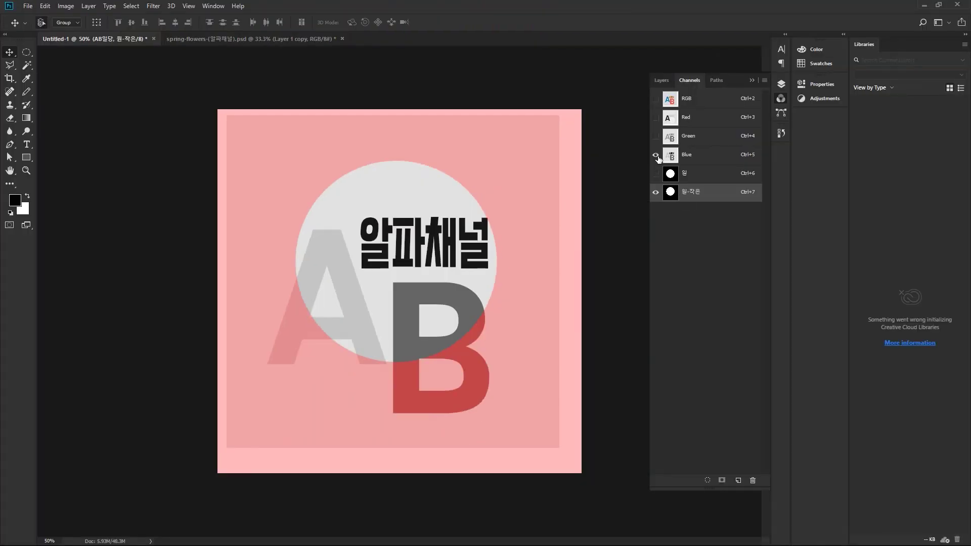
click(656, 156)
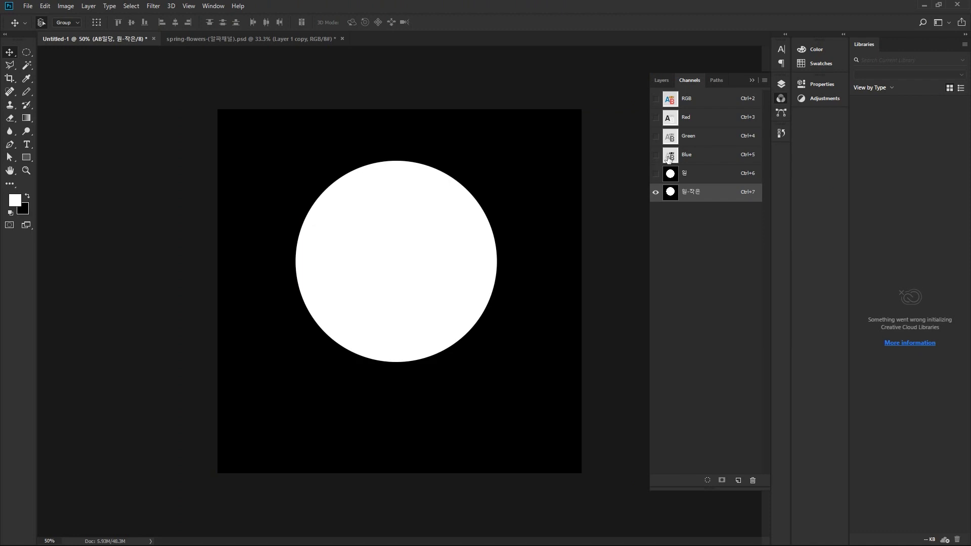
- Turn on Show Transform Controls and try to scale the 원-작은 circle to 91.03%
click(97, 22)
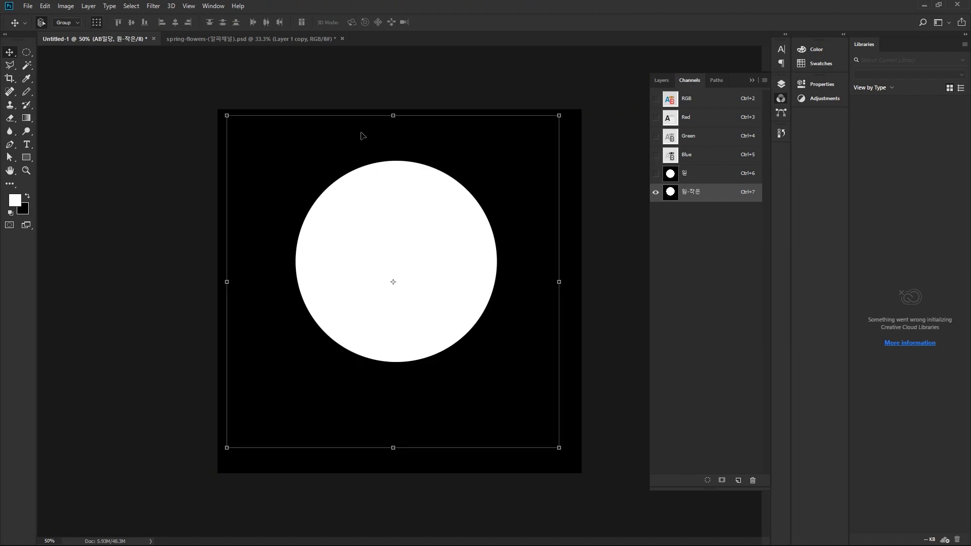
click(561, 112)
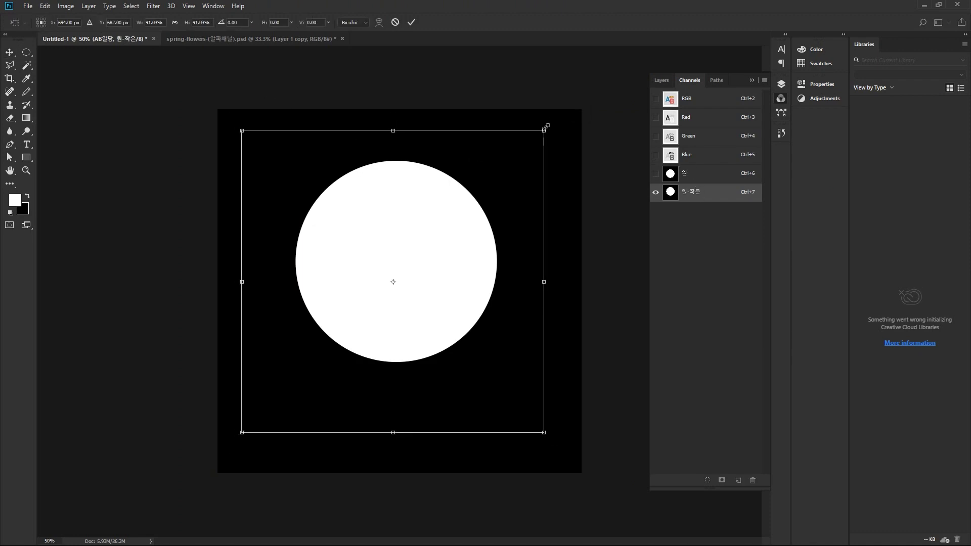
key(Return)
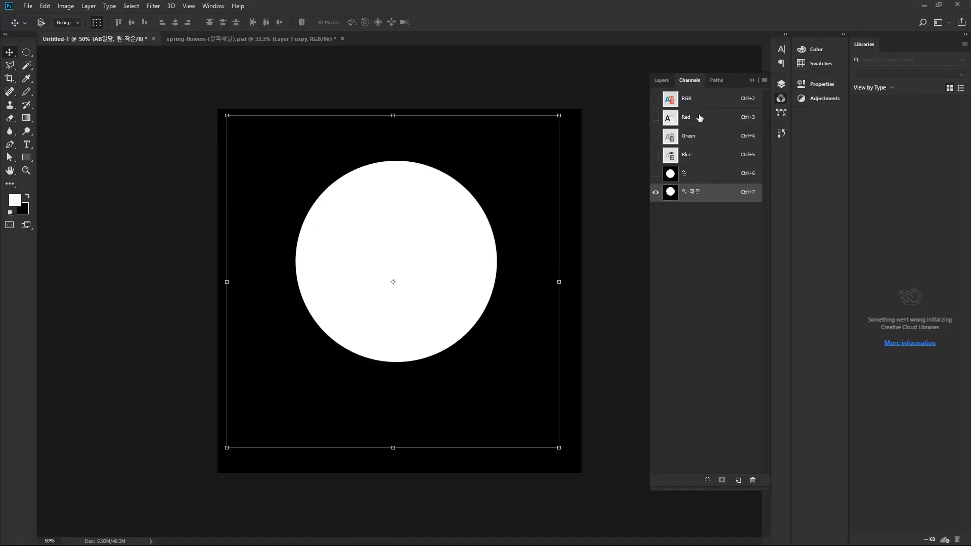
- Turn off Show Transform Controls with the AB일당 group selected, and deselect all layers
click(661, 81)
click(700, 204)
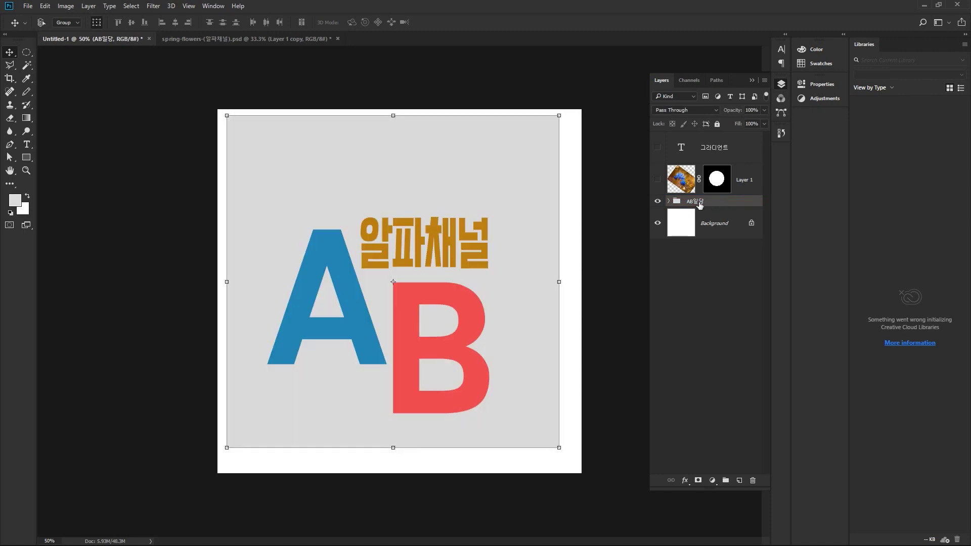
click(722, 264)
click(702, 203)
click(97, 22)
click(714, 288)
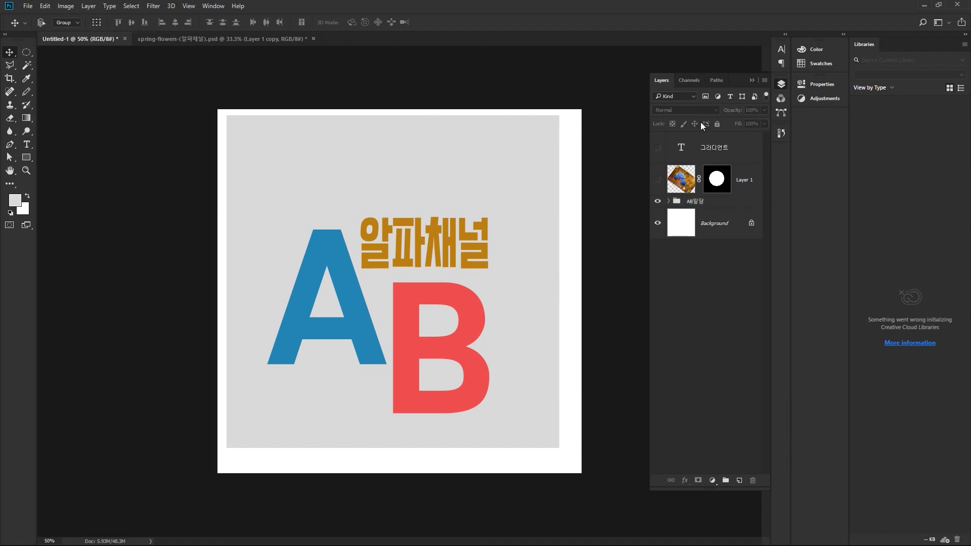
- Try to move the 원-작은 channel's circle with the Blue channel visible and no layer selected
click(689, 81)
click(689, 196)
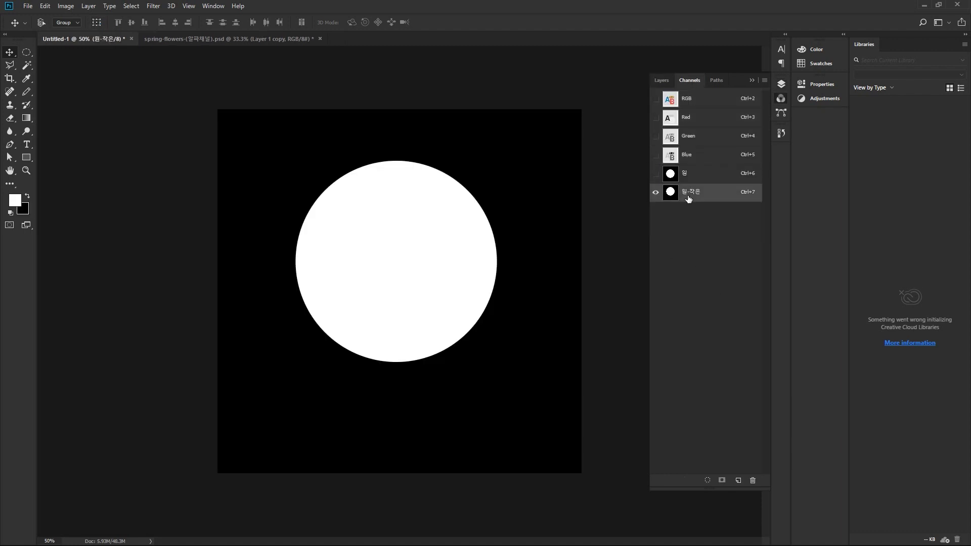
click(655, 155)
click(453, 246)
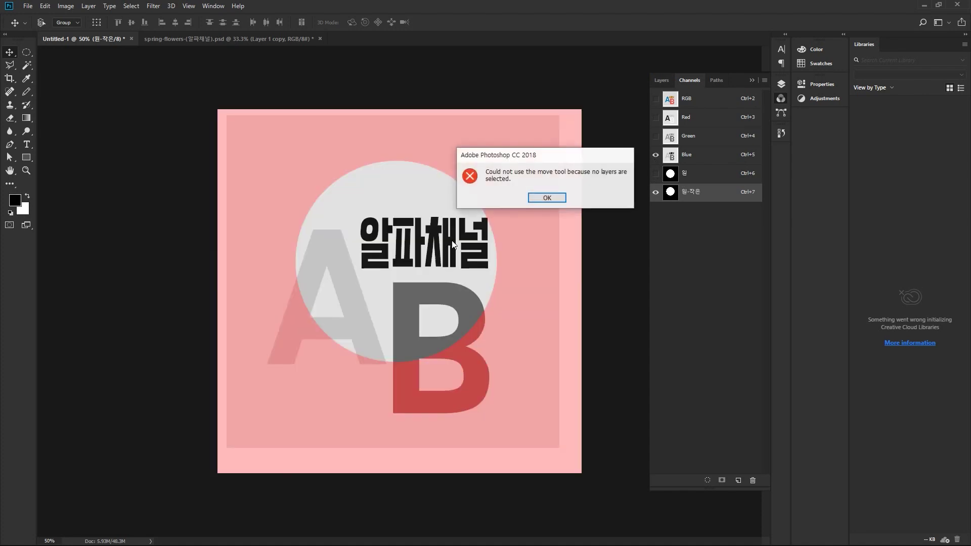
click(558, 201)
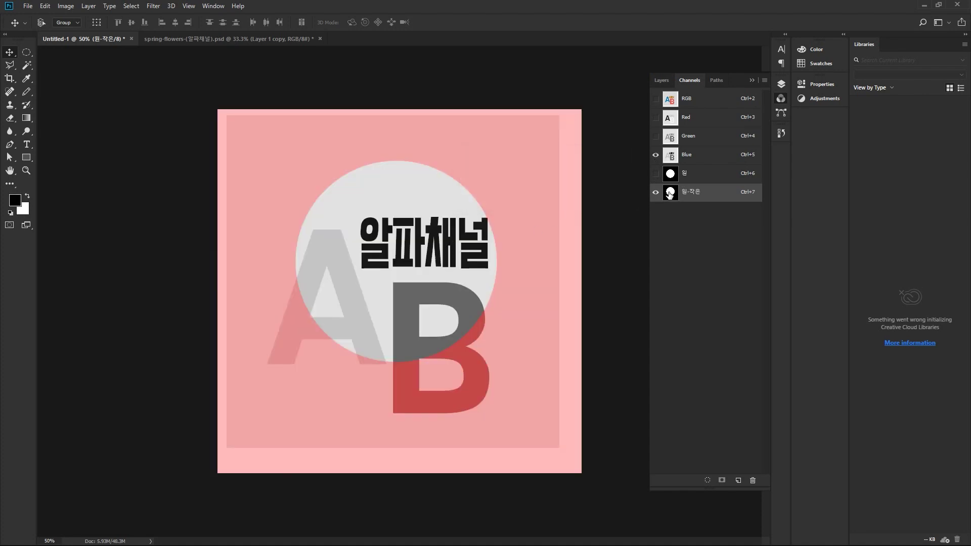
- Select the hidden 그라디언트 text layer as the active layer
click(661, 81)
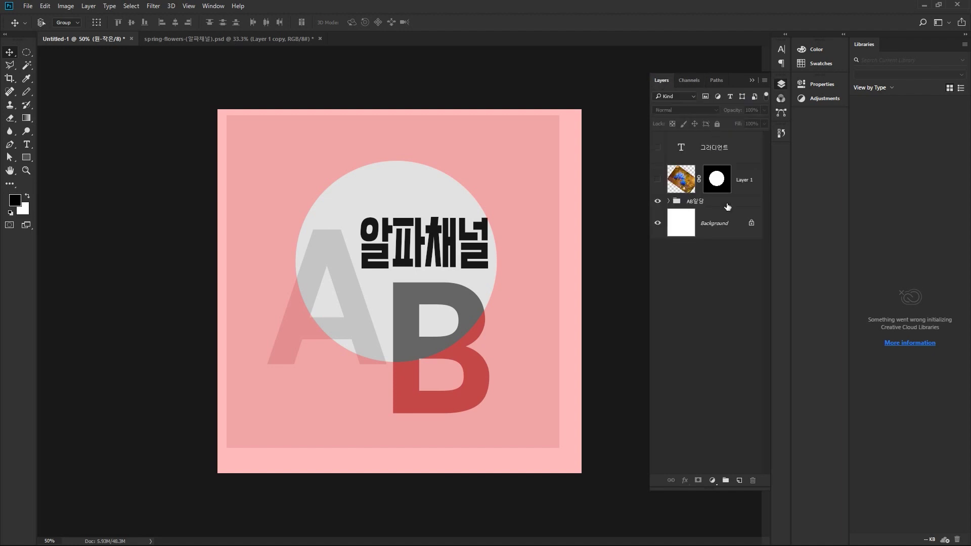
click(719, 238)
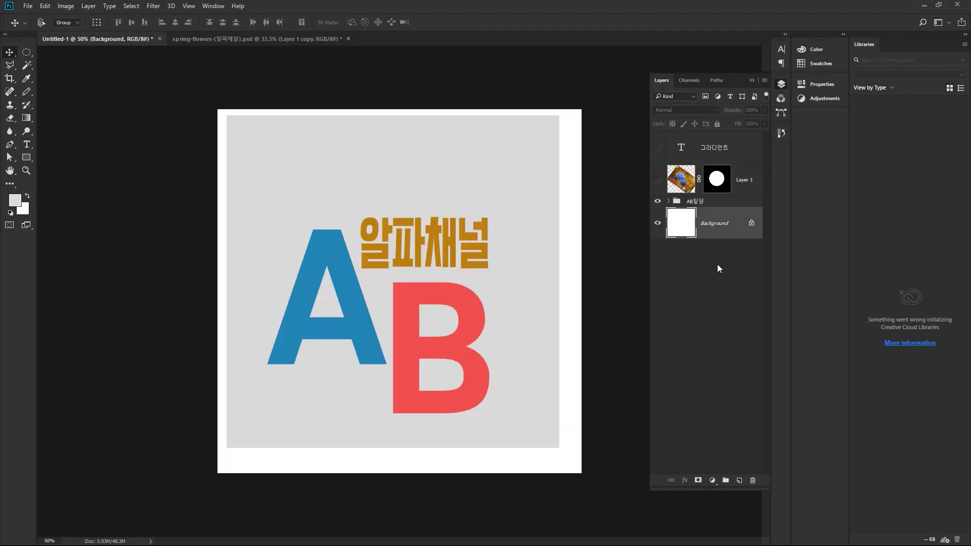
click(722, 203)
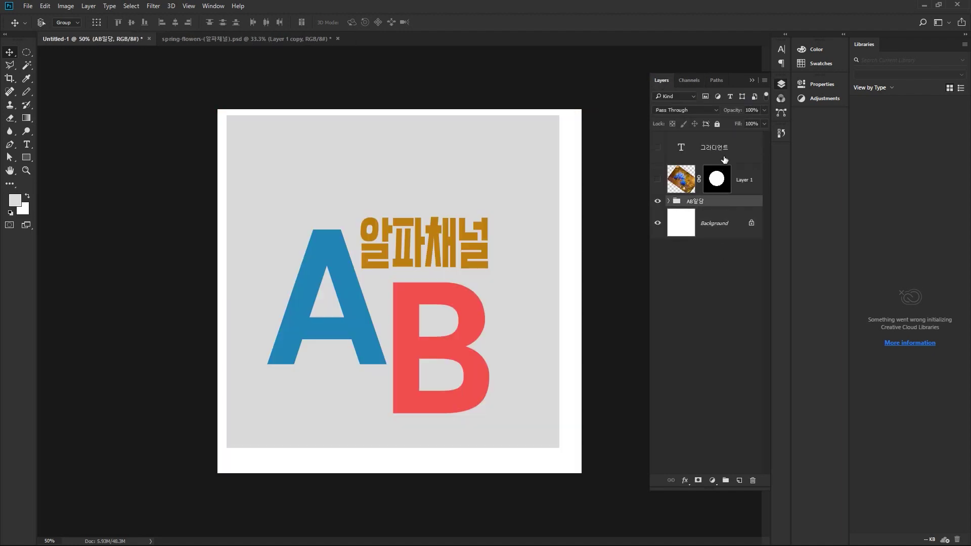
click(724, 153)
click(705, 308)
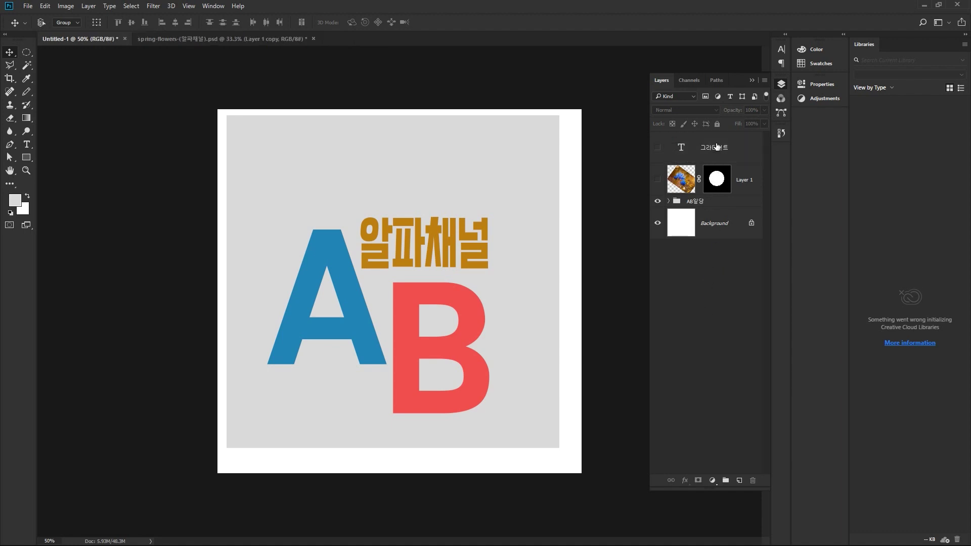
click(670, 137)
- Activate the 원-작은 channel with the Blue channel visible, and move its circle down and left over the letters
click(694, 83)
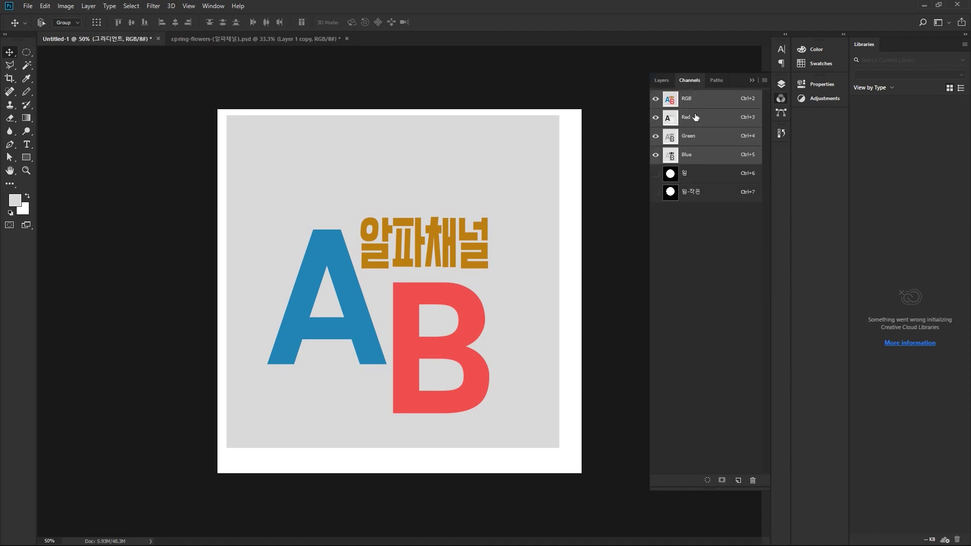
click(694, 195)
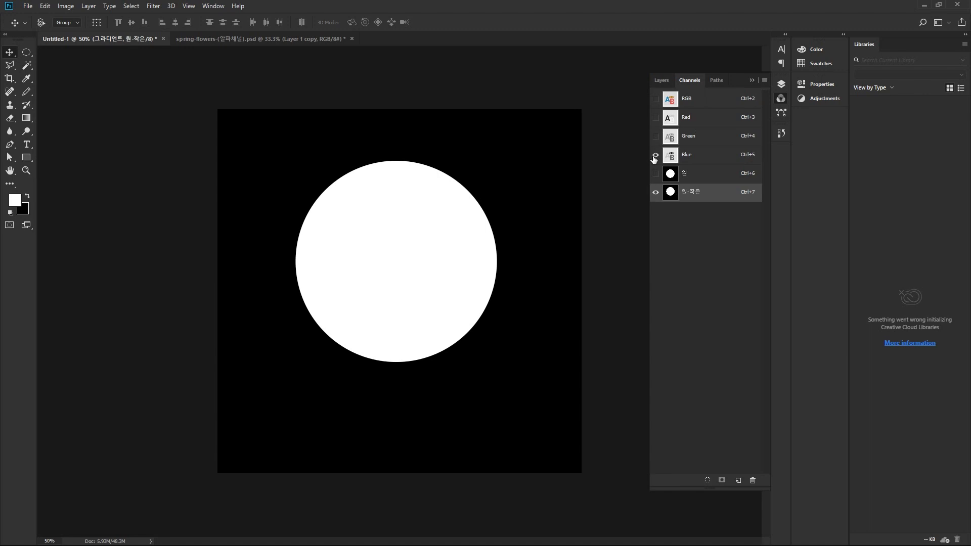
click(655, 155)
mouse_move(463, 233)
mouse_down()
mouse_move(476, 288)
mouse_move(426, 262)
mouse_move(450, 228)
mouse_move(461, 236)
mouse_up()
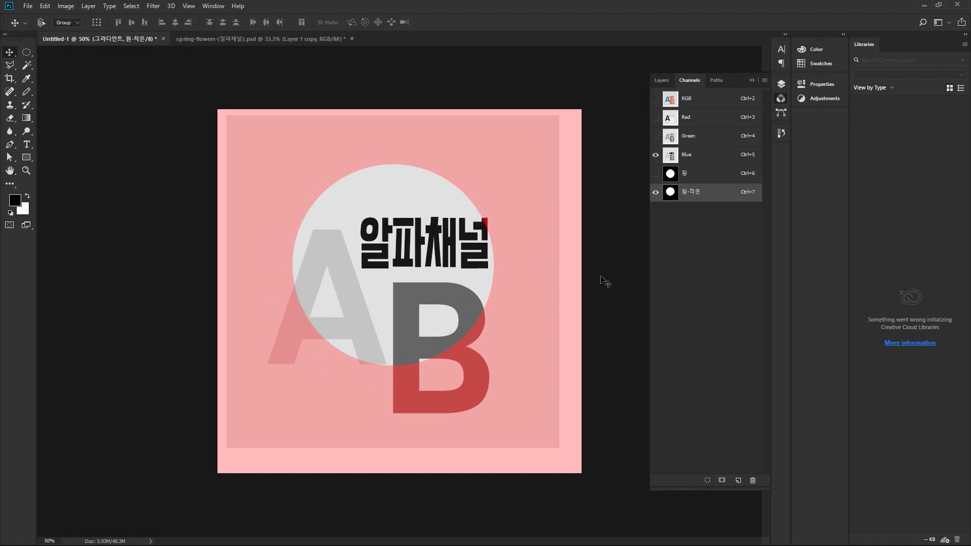
drag(473, 278, 438, 318)
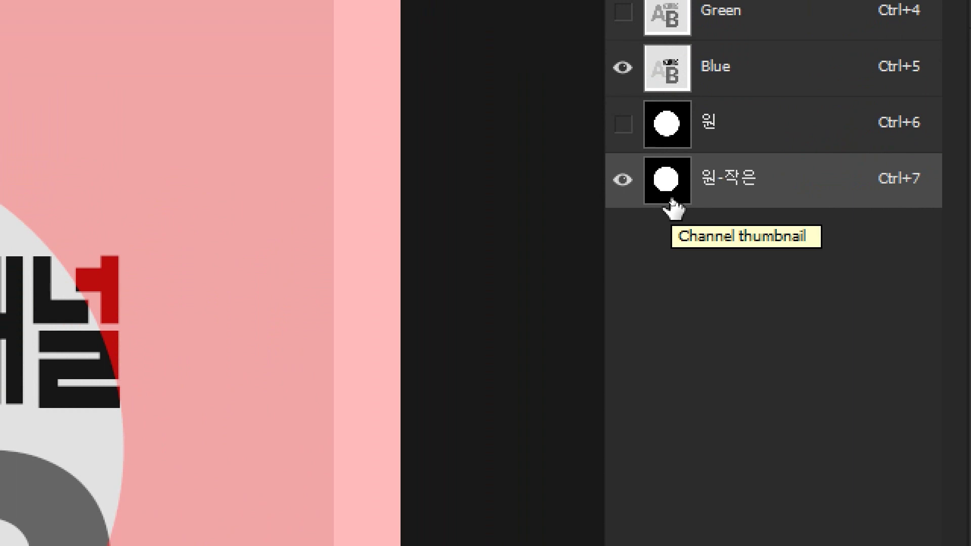
- Shift the 원-작은 circle slightly right and down over the A and B letters, and hide the Blue channel
click(622, 72)
click(622, 72)
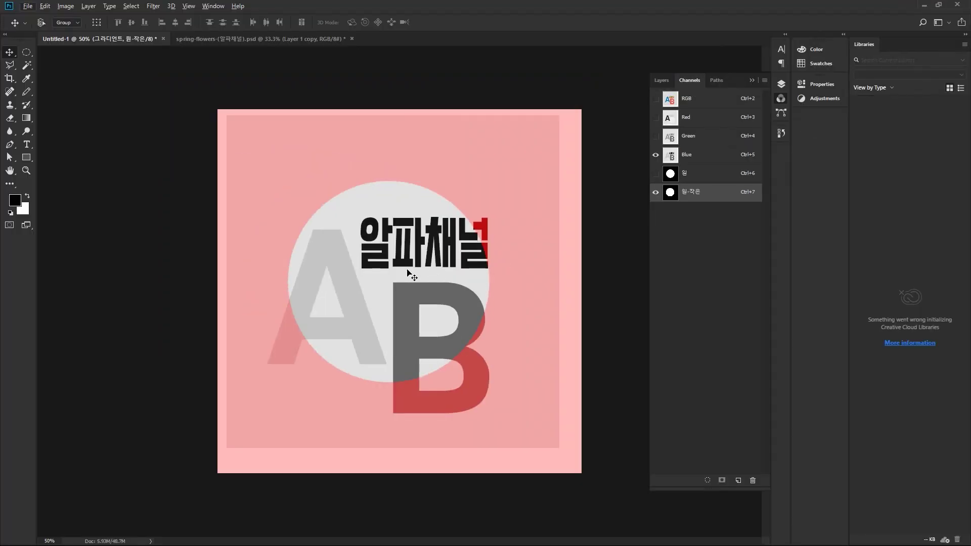
mouse_move(409, 275)
mouse_down()
mouse_move(418, 252)
mouse_move(420, 278)
mouse_up()
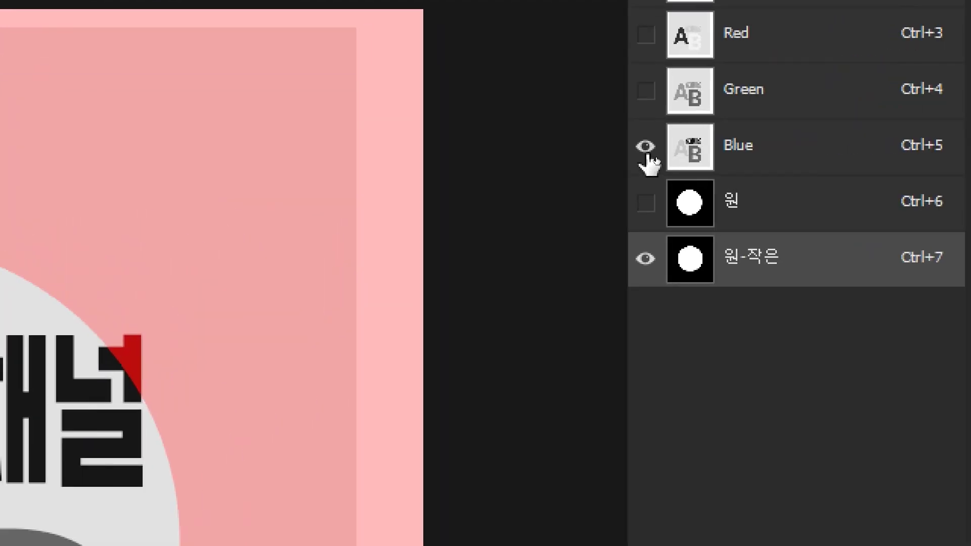
click(655, 155)
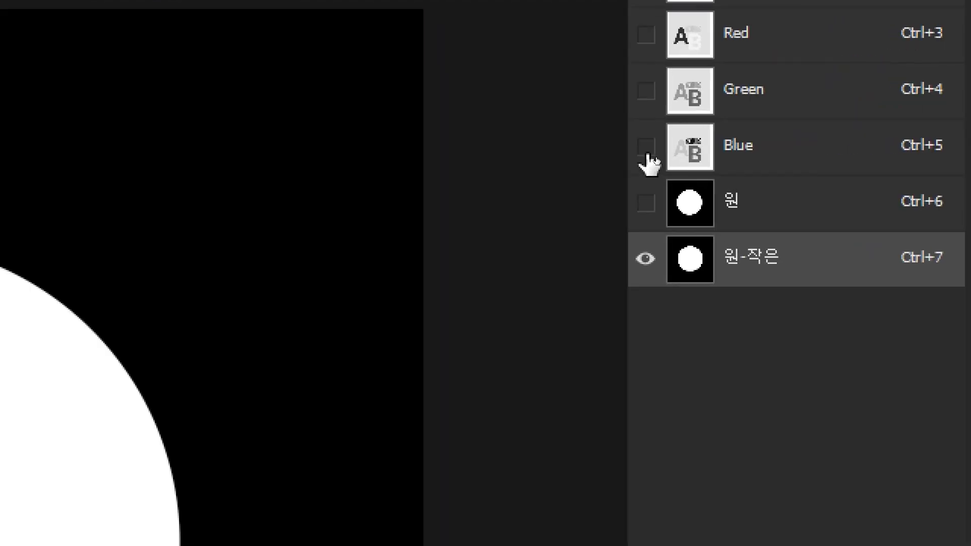
- Load the 원-작은 channel's circle as a selection and switch back to the RGB composite
ctrl+click(691, 258)
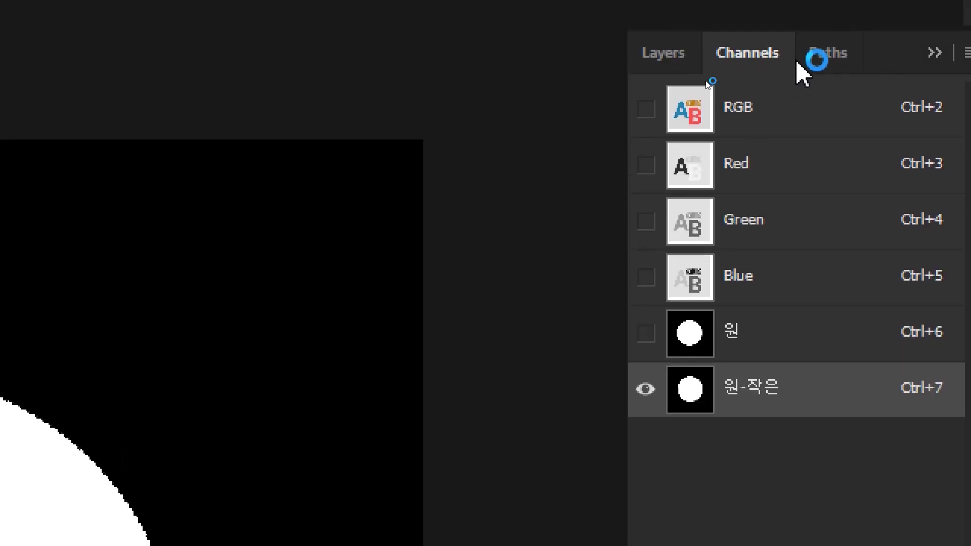
click(769, 132)
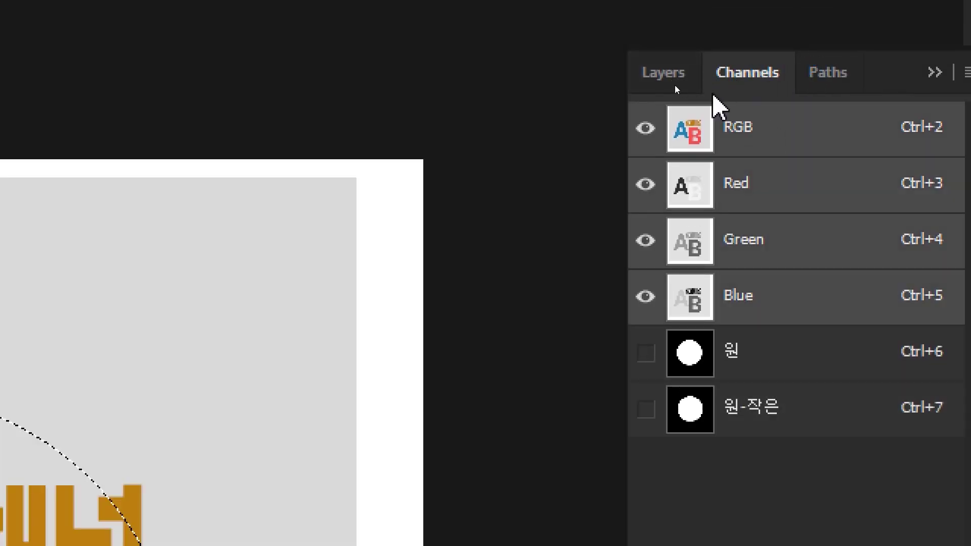
click(661, 73)
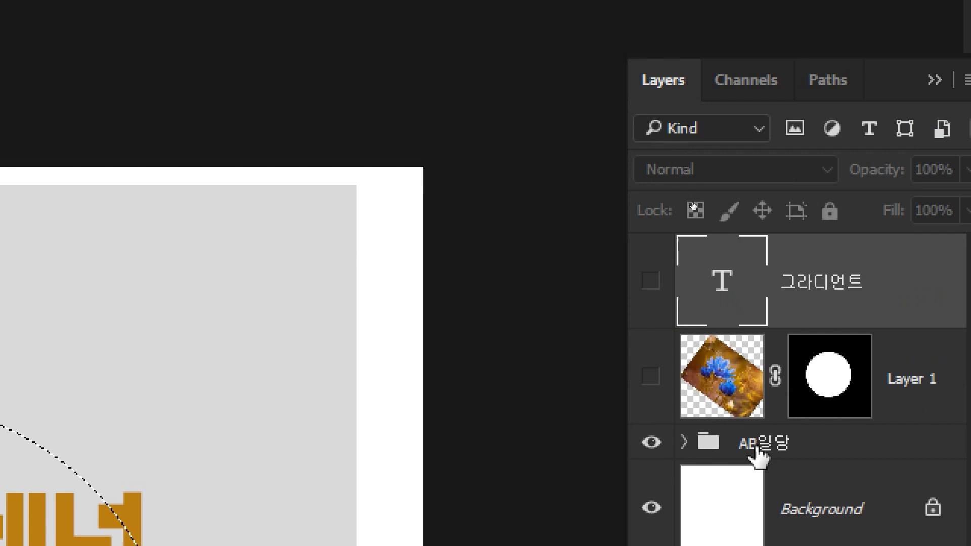
- Add a layer mask to the AB일당 group from the circular selection, and deselect the group
click(788, 452)
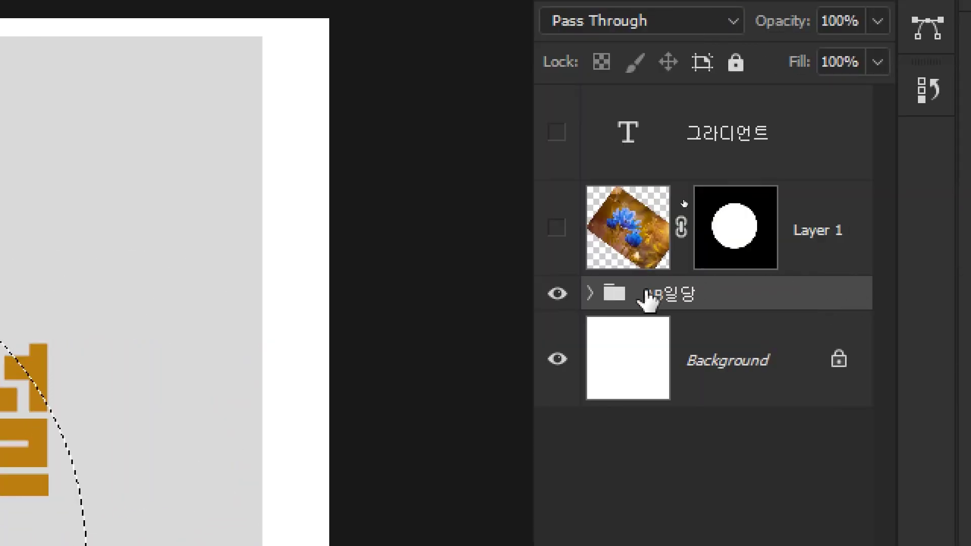
click(590, 292)
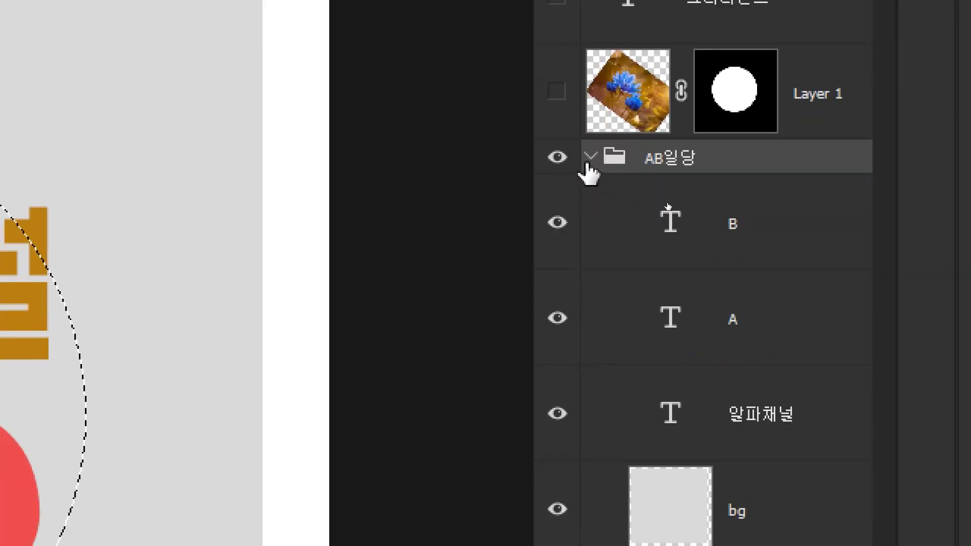
click(590, 156)
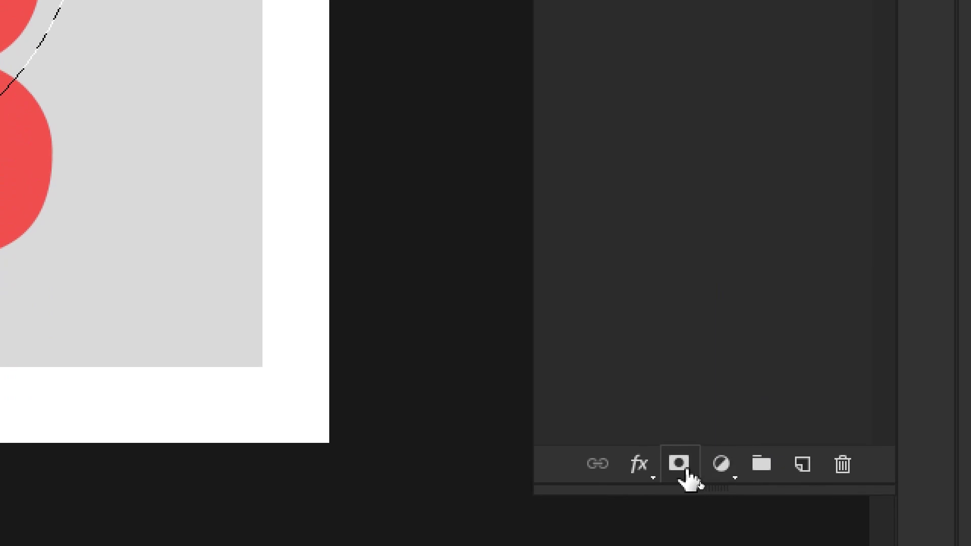
click(684, 468)
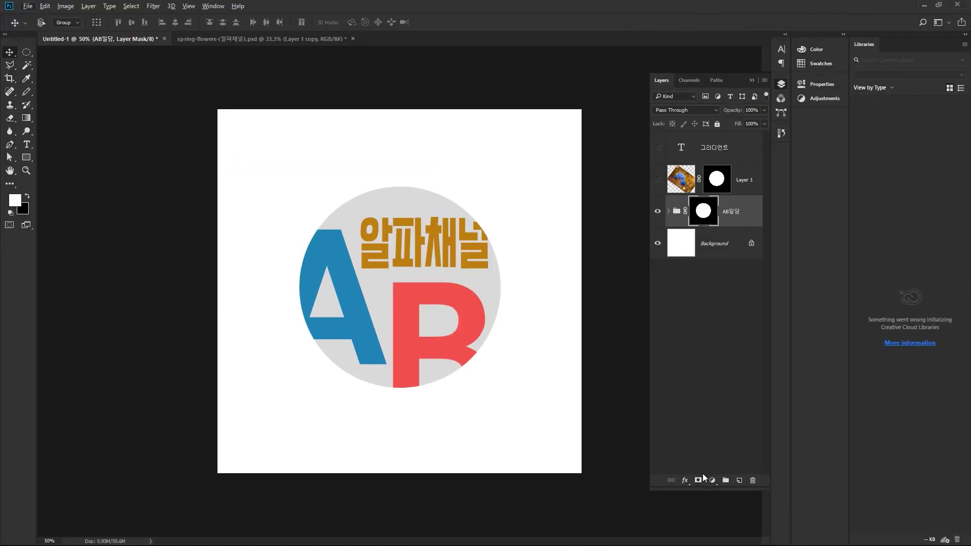
click(708, 361)
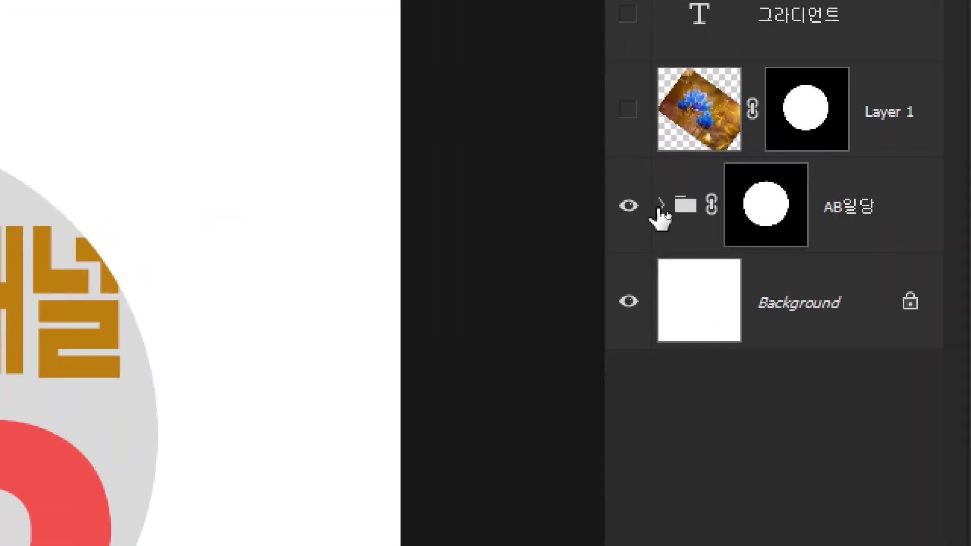
- Expand the AB일당 group, select the B layer, and set the Move tool's Auto-Select to Layer
click(659, 211)
click(812, 338)
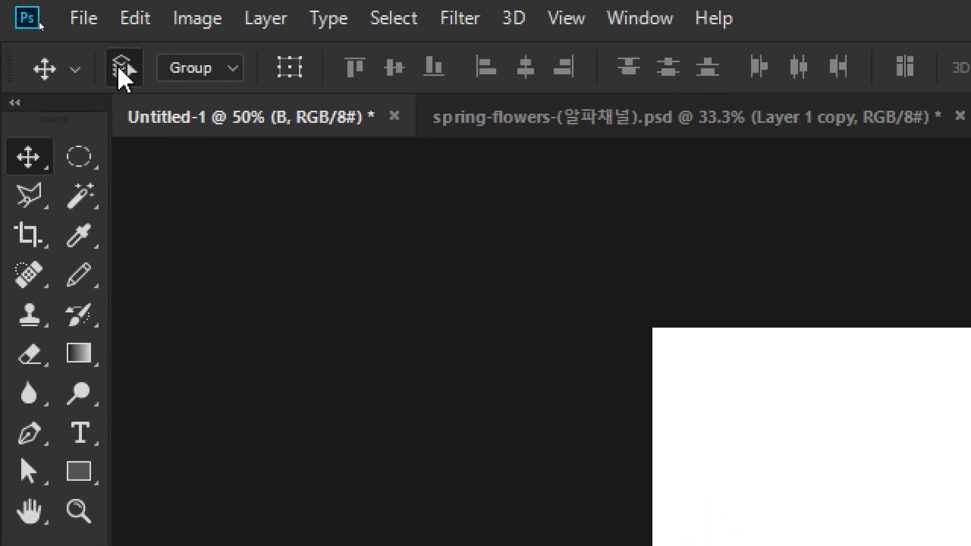
click(114, 73)
click(216, 67)
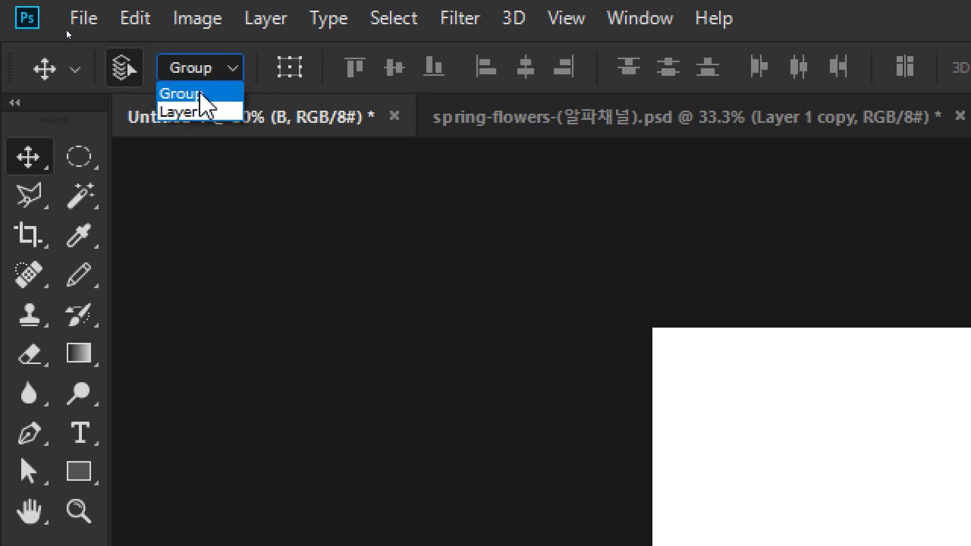
click(188, 112)
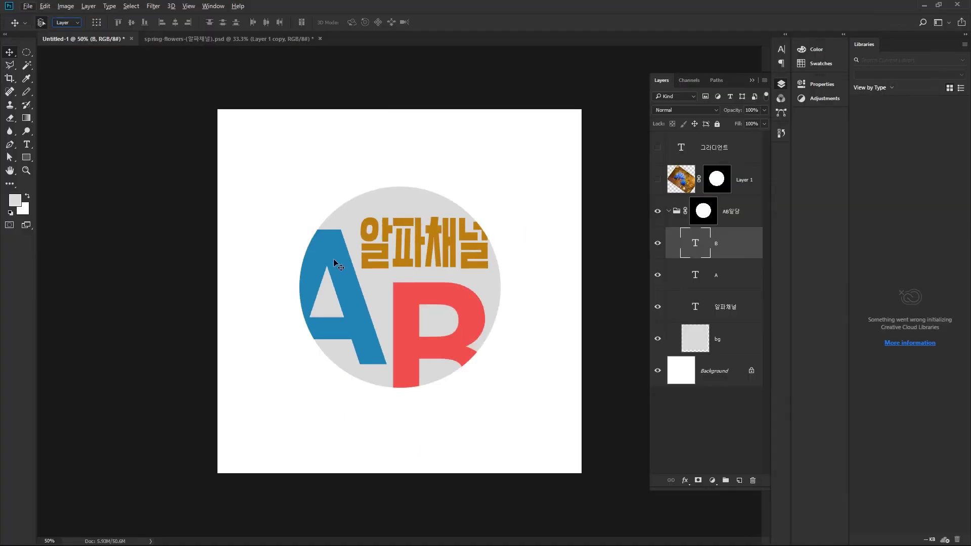
- Swap the A and B letters inside the masked circle, and briefly hide the Background layer to check the masking
drag(333, 263, 364, 262)
drag(417, 306, 360, 318)
drag(370, 285, 380, 253)
drag(420, 298, 402, 321)
click(424, 258)
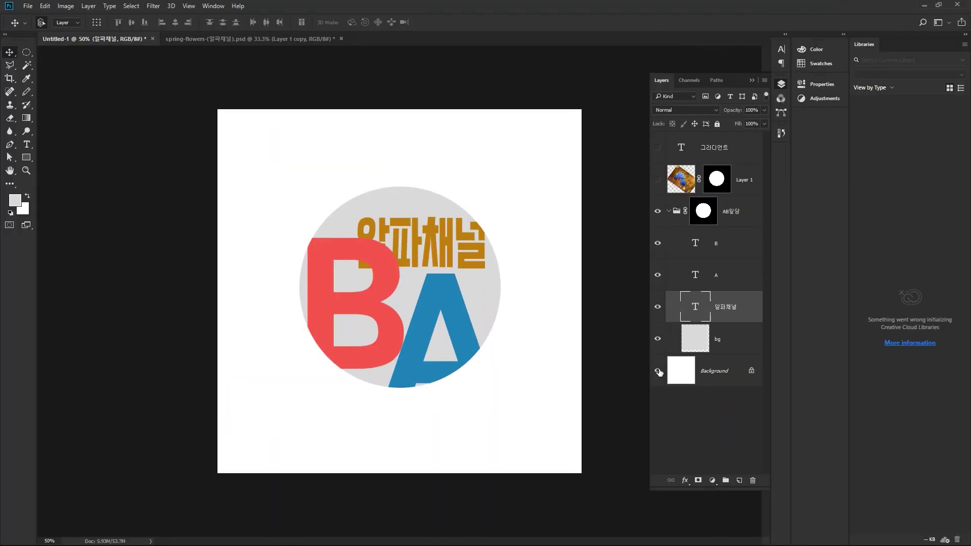
click(658, 372)
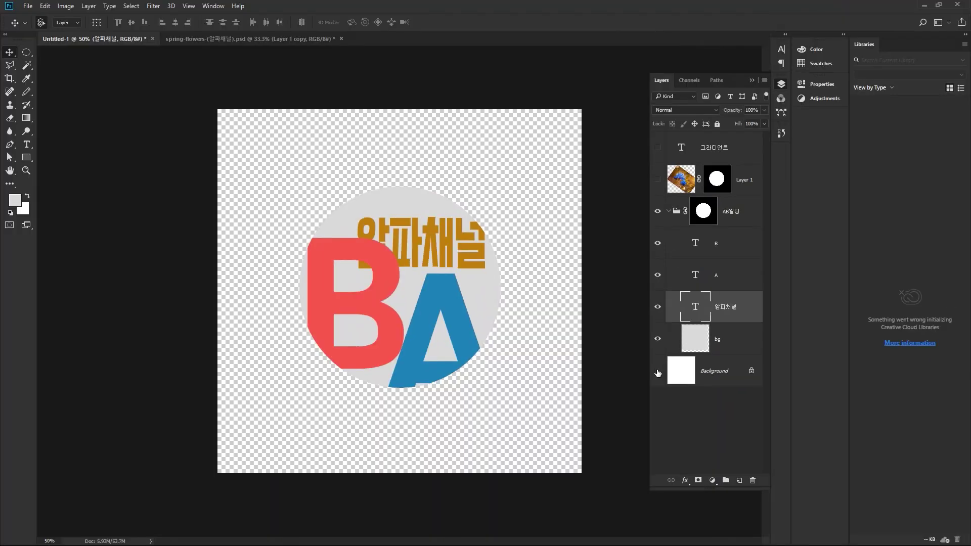
click(658, 372)
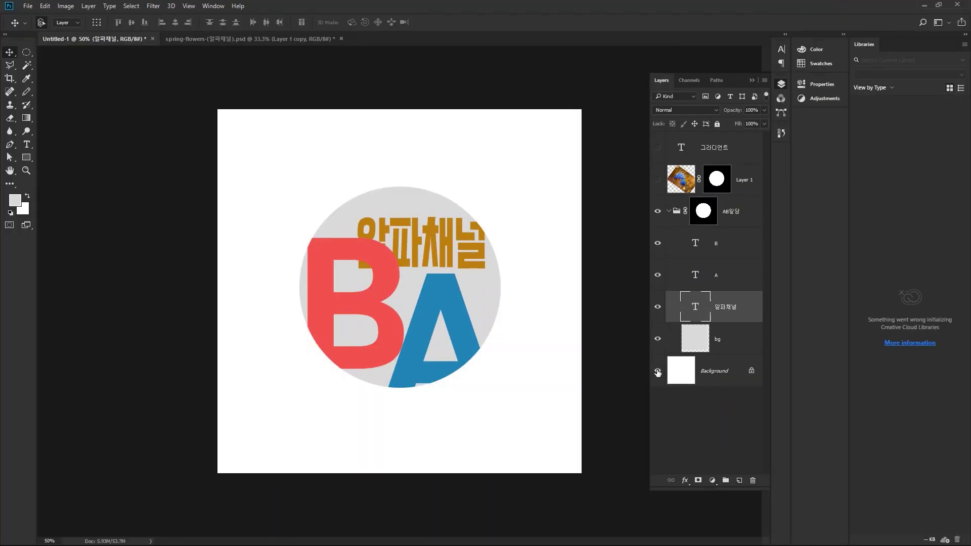
- Move the 알파채널 text up, then scale it down with Free Transform and reposition it inside the circle
mouse_move(427, 246)
mouse_down()
mouse_move(437, 224)
mouse_move(427, 234)
mouse_up()
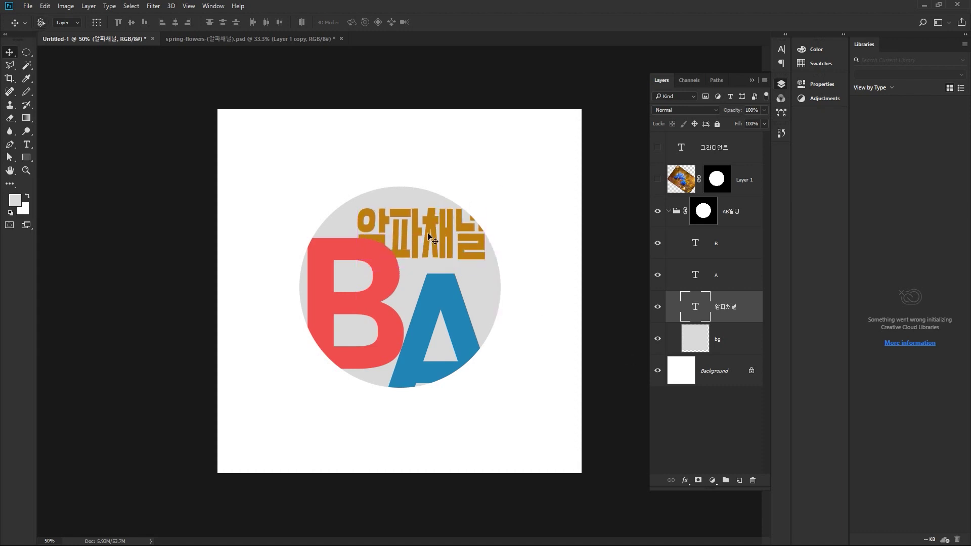
key(ctrl+t)
drag(496, 191, 510, 235)
mouse_move(427, 256)
mouse_down()
mouse_move(424, 238)
mouse_move(420, 249)
mouse_up()
key(Return)
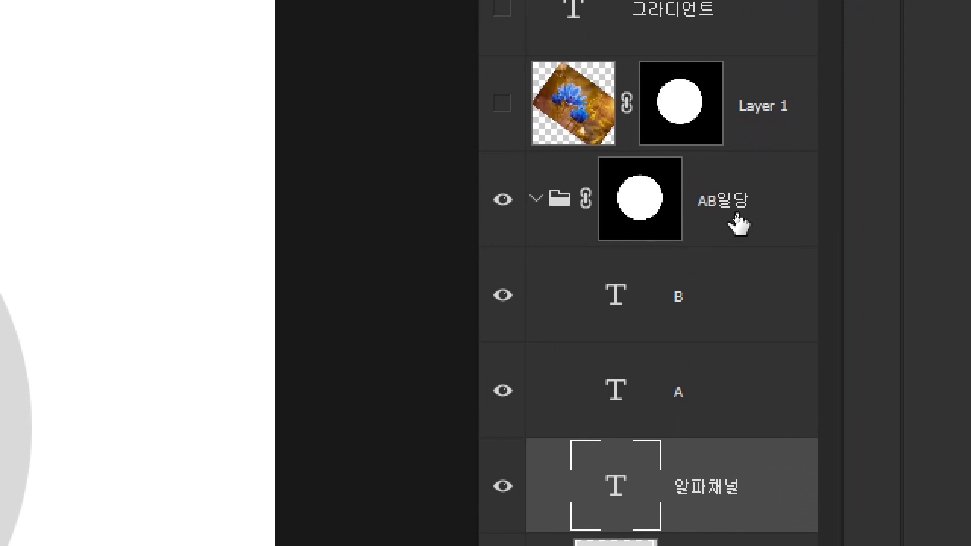
- Delete the AB일당 group's layer mask, and undo the deletion
click(735, 218)
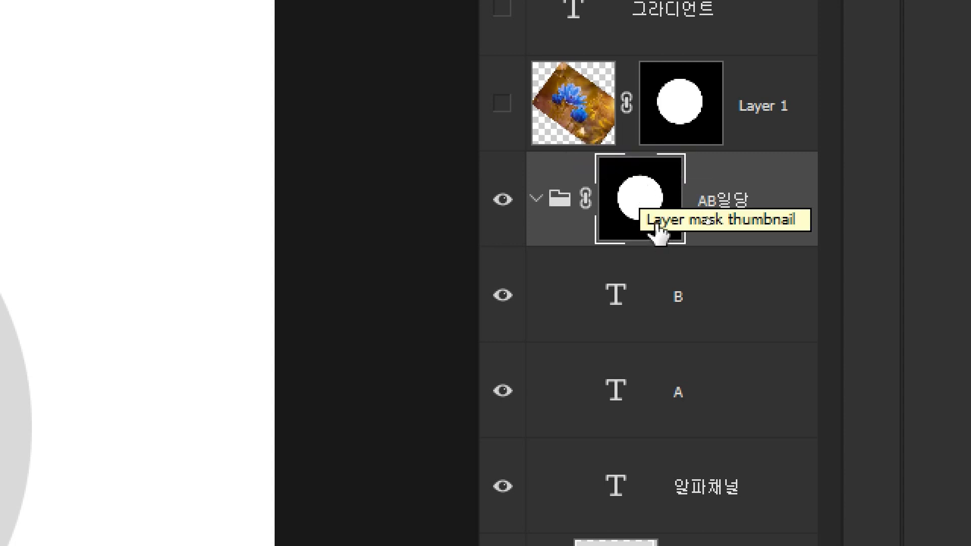
right_click(640, 198)
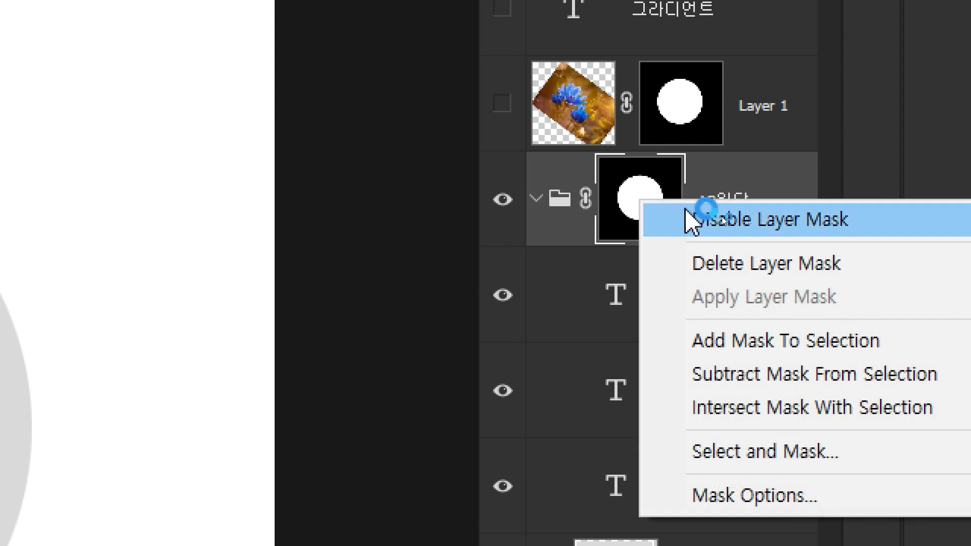
click(770, 263)
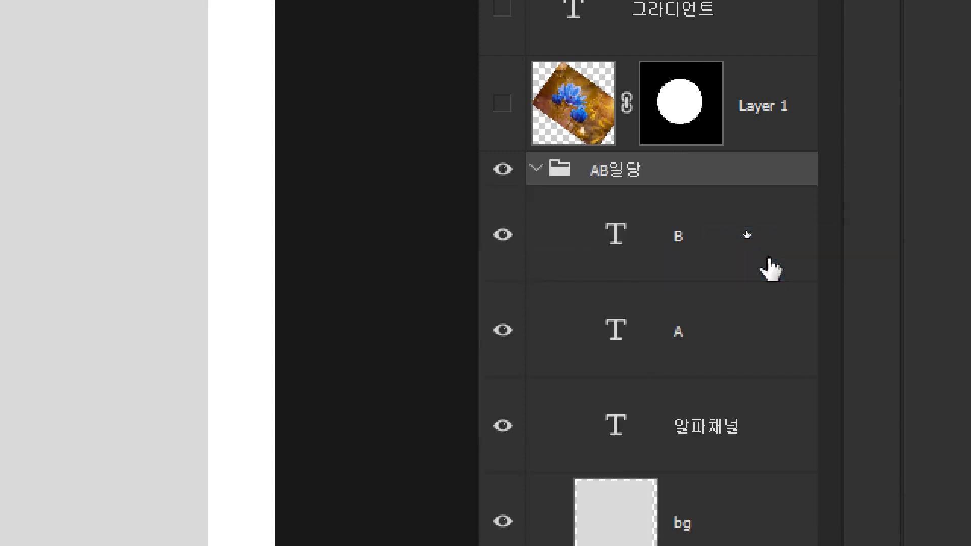
key(ctrl+z)
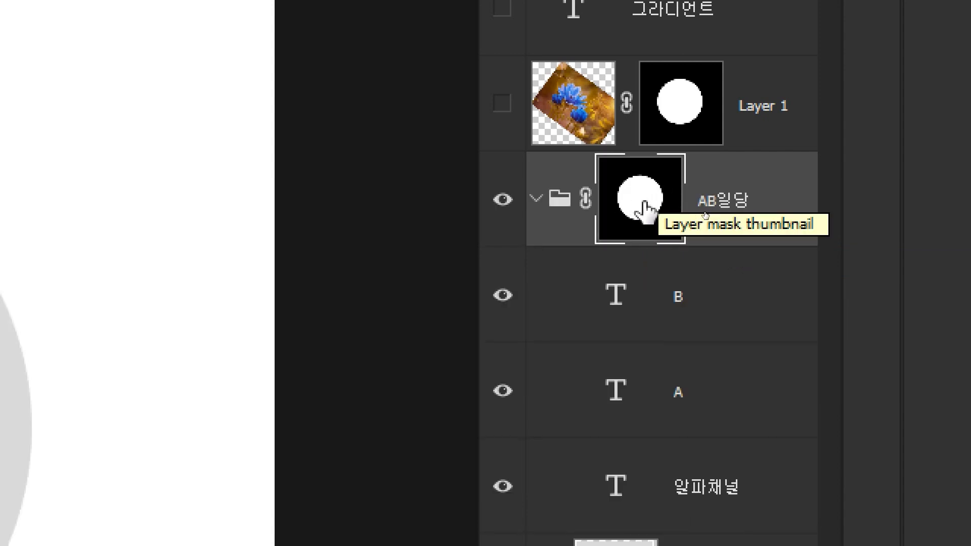
- Disable the AB일당 group's layer mask to compare the unmasked content, and enable it again
right_click(645, 203)
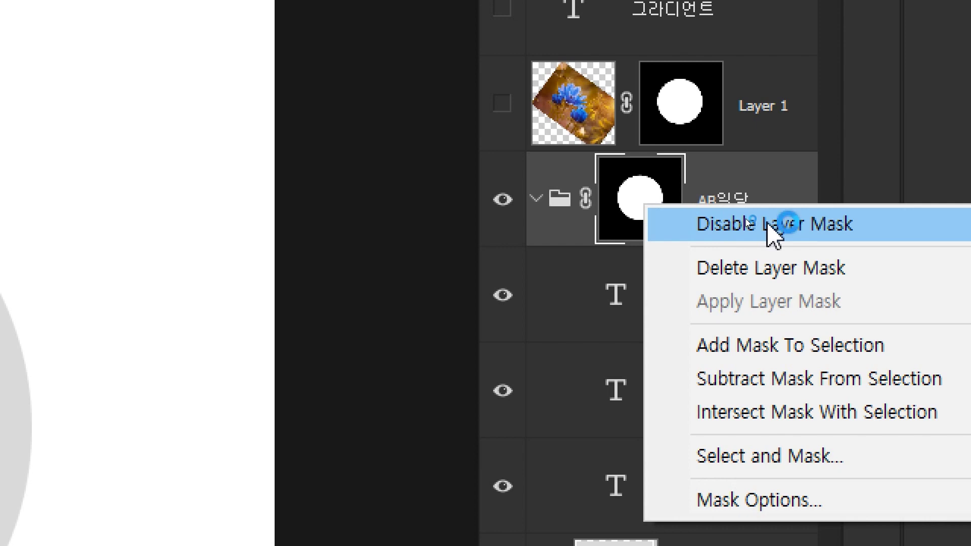
click(808, 226)
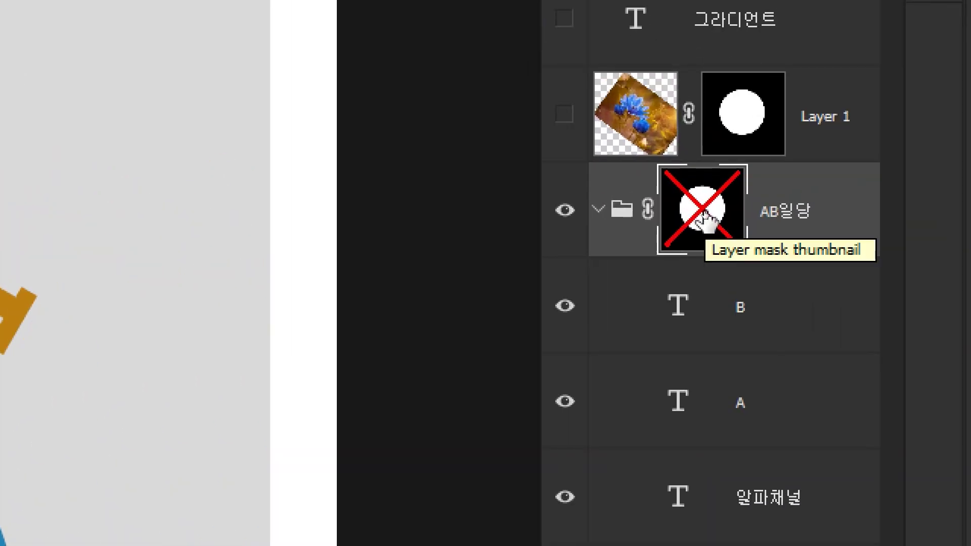
shift+click(703, 215)
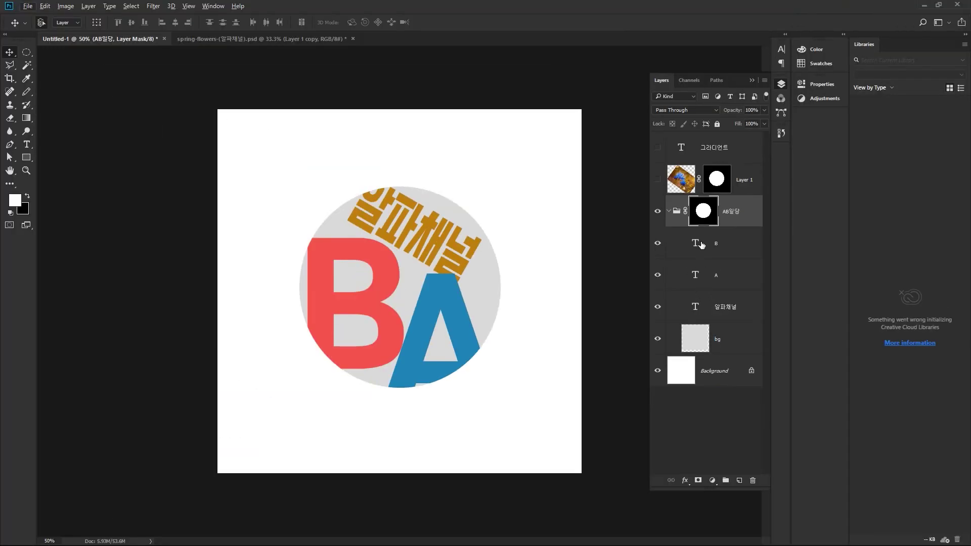
click(707, 219)
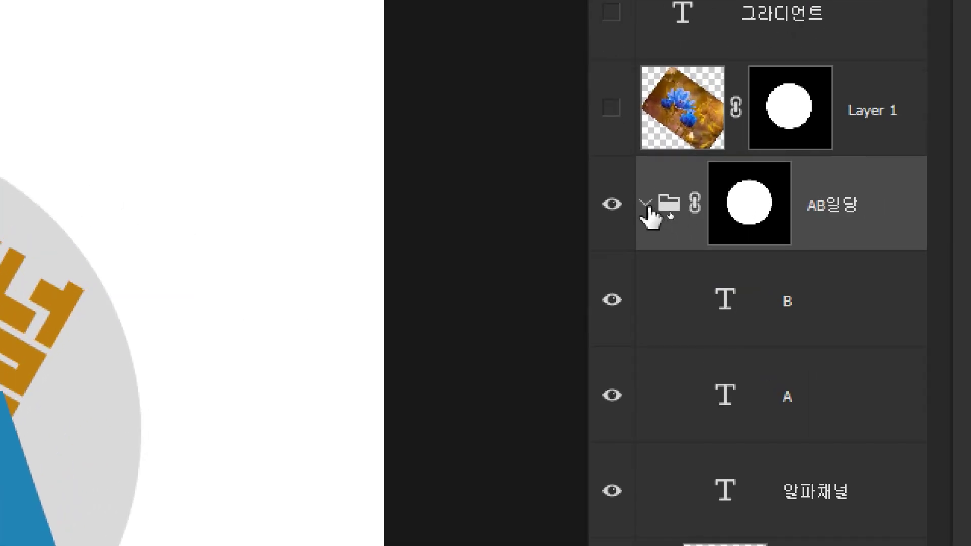
- Collapse the AB일당 group and add an Inner Shadow effect to it, keeping the circle in view
click(646, 203)
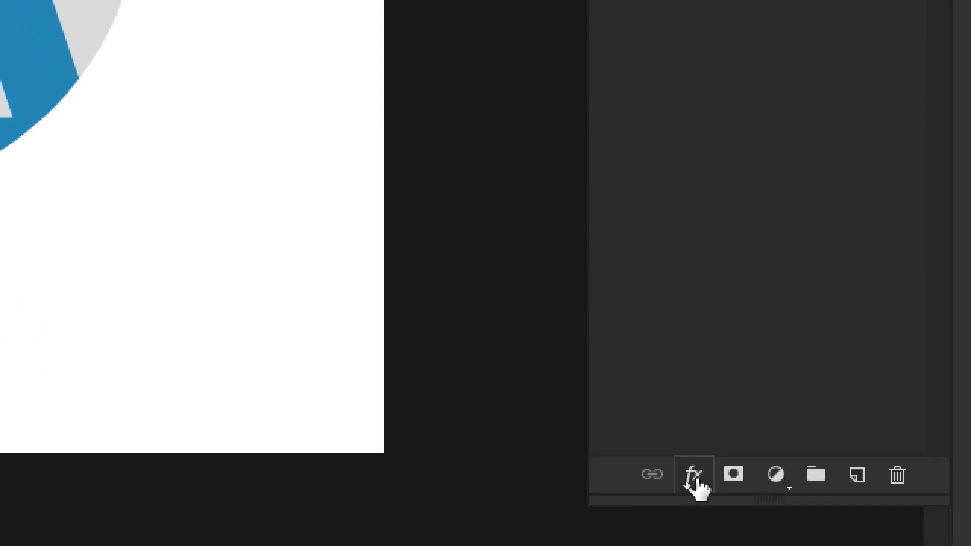
click(695, 477)
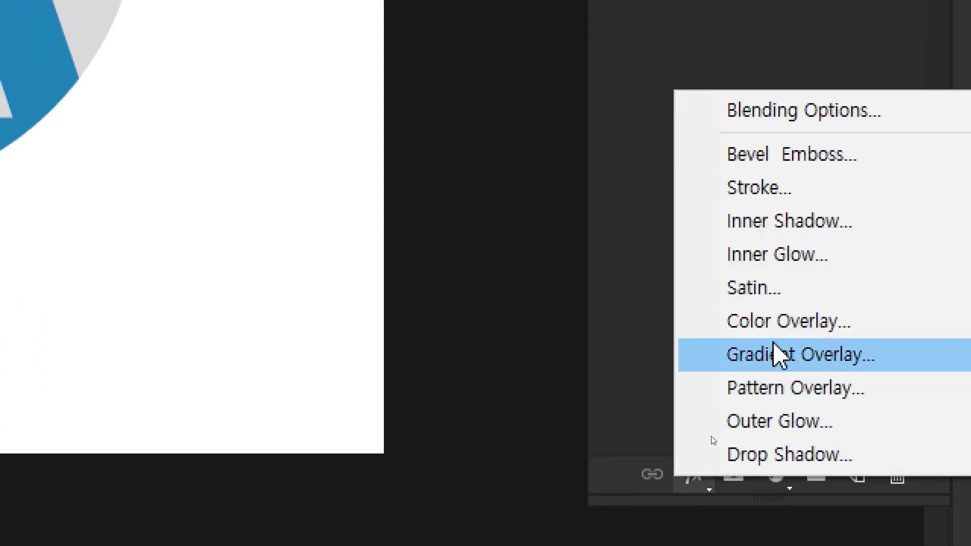
click(809, 223)
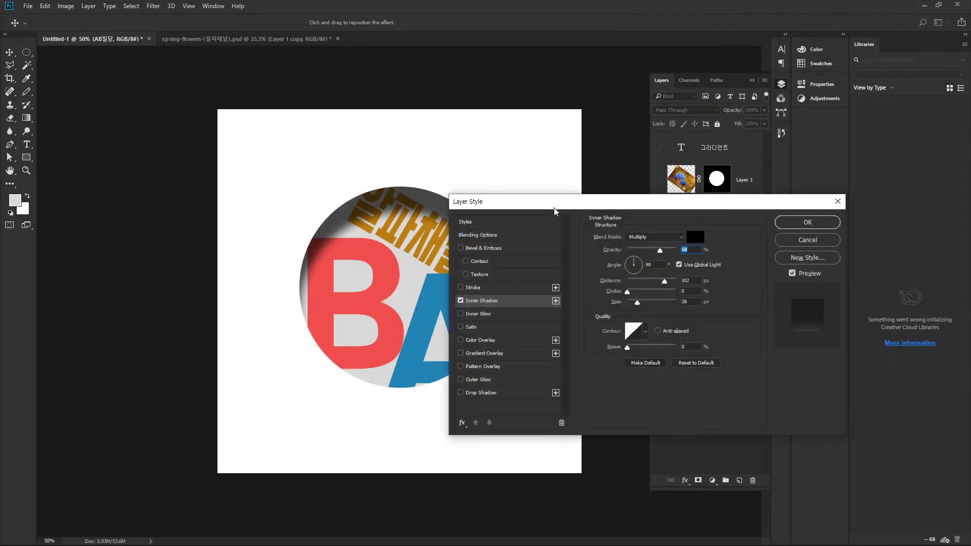
drag(554, 209, 623, 191)
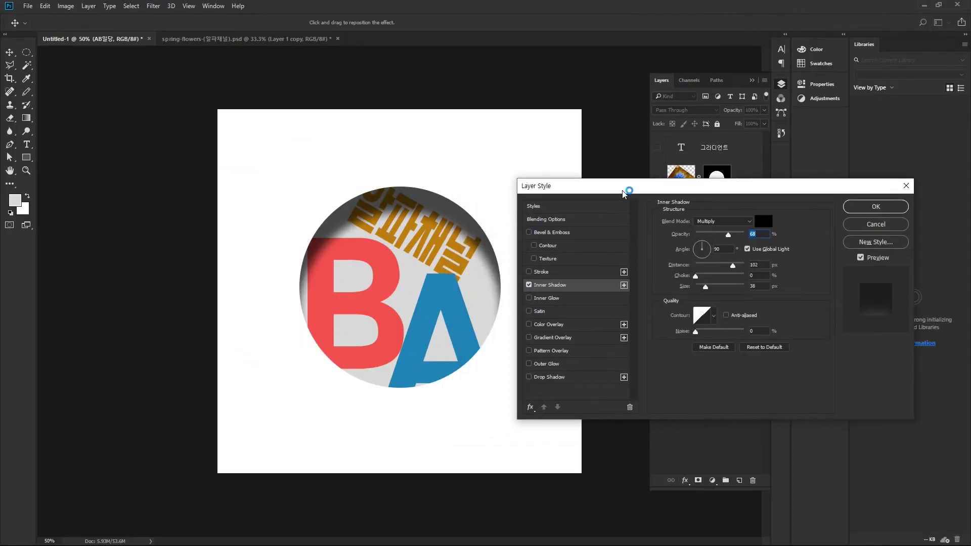
- Set the group's inner shadow to 40% opacity, a 140° angle and 83 px distance, and apply the effect
drag(392, 263, 377, 239)
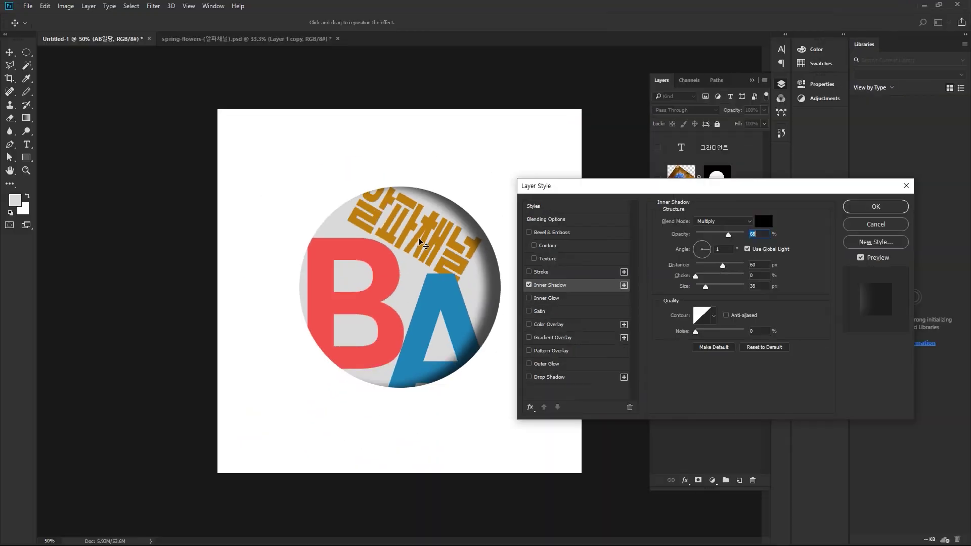
mouse_move(240, 245)
mouse_down()
mouse_move(263, 233)
mouse_move(233, 257)
mouse_up()
drag(421, 248, 424, 248)
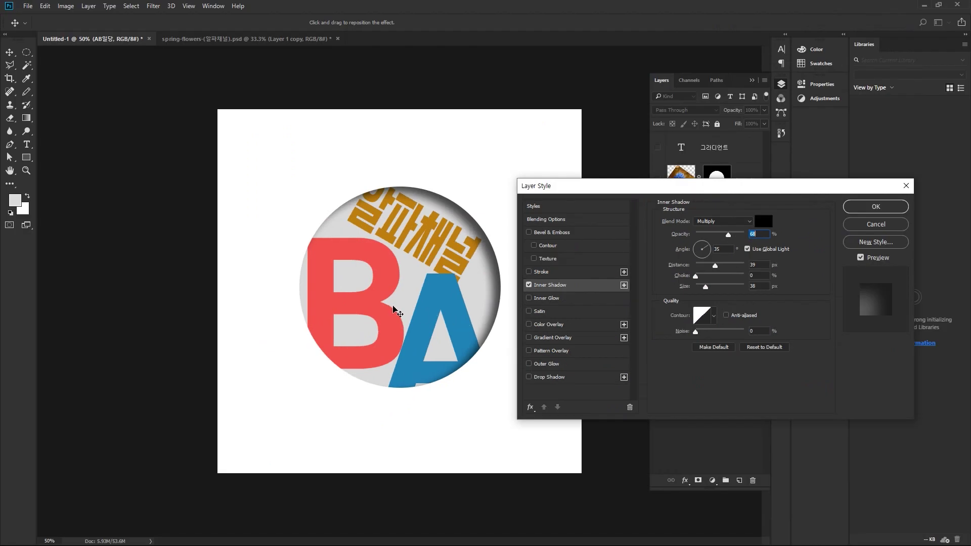
mouse_move(396, 312)
mouse_down()
mouse_move(415, 333)
mouse_move(381, 310)
mouse_move(429, 502)
mouse_move(396, 320)
mouse_up()
drag(716, 235, 714, 235)
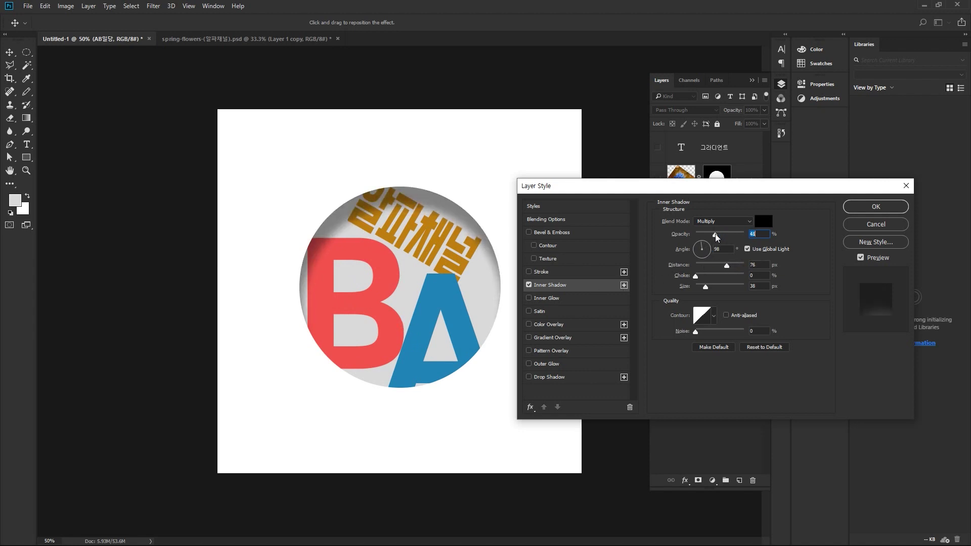
drag(437, 271, 449, 264)
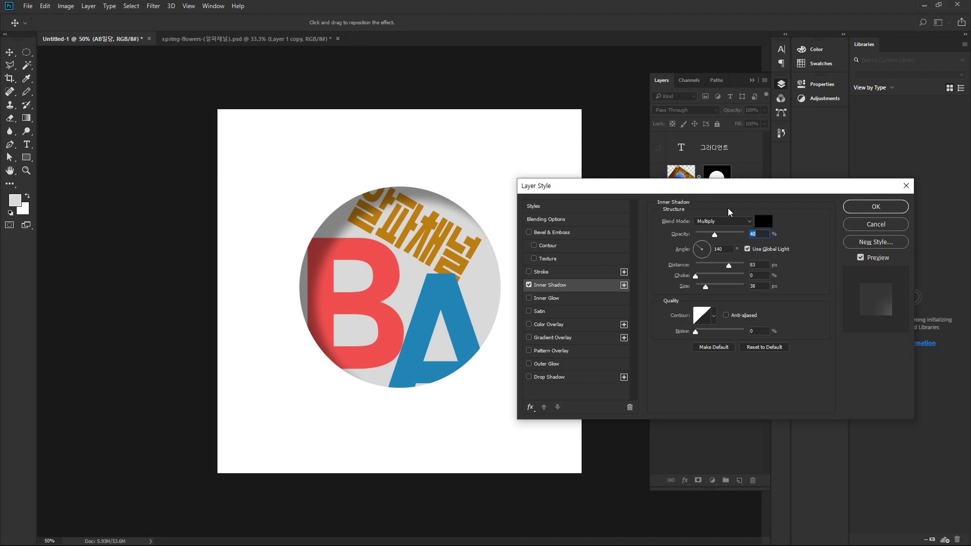
click(857, 212)
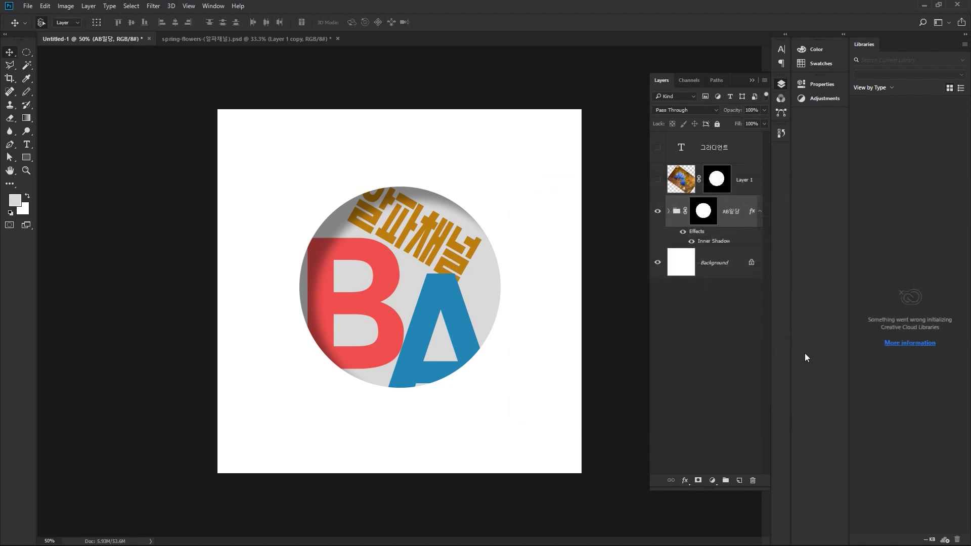
- Save the document as 알파채널과마스크 in Photoshop format with Maximize Compatibility enabled
key(ctrl+shift+s)
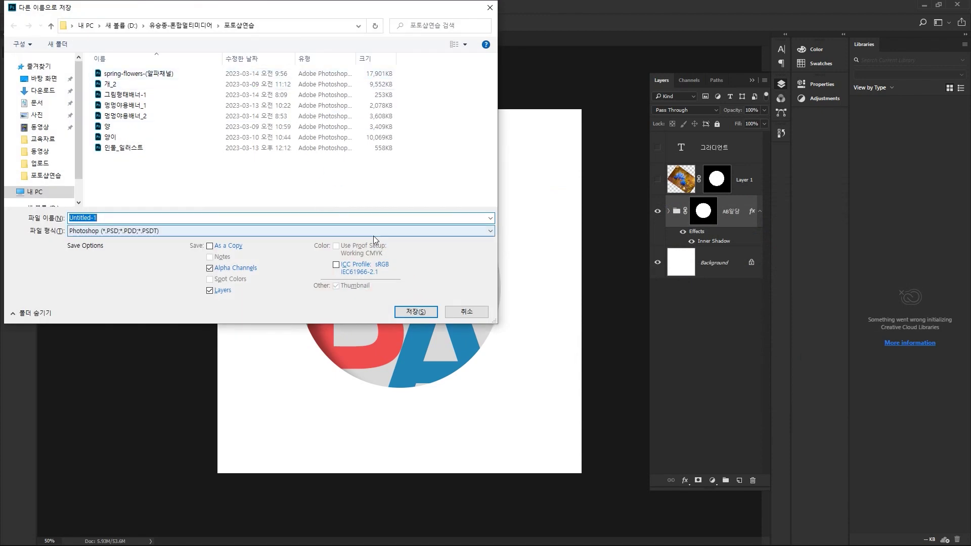
click(416, 311)
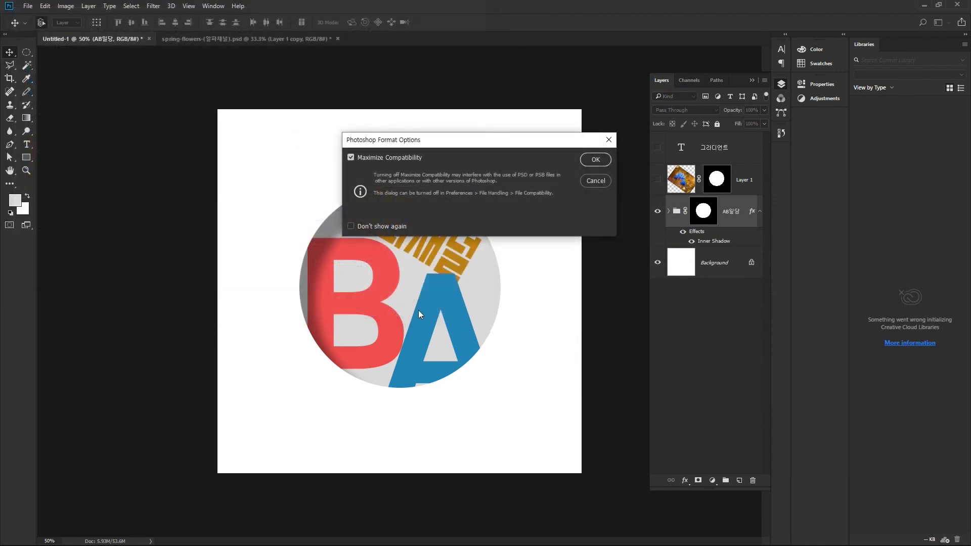
click(590, 161)
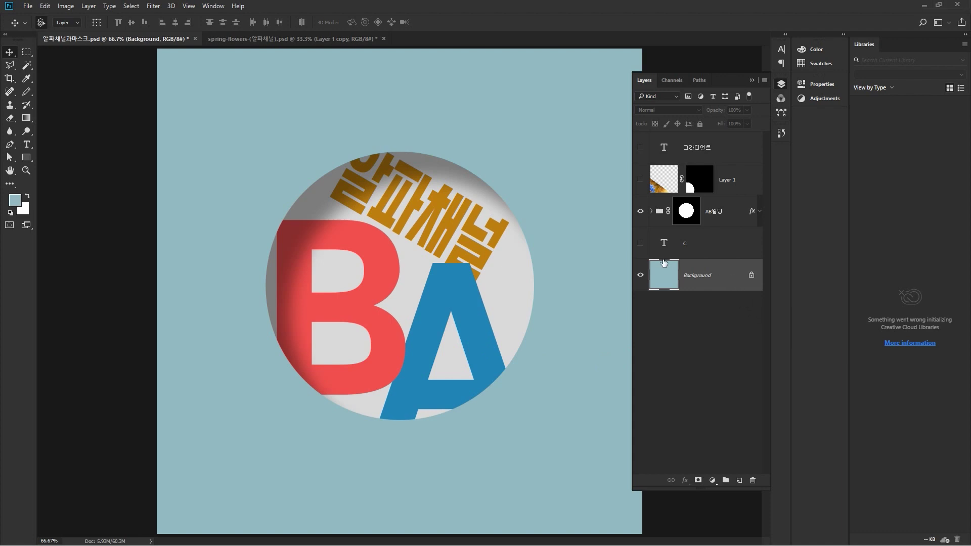
- Show and select the C text layer, hide the AB일당 group, and move the letter slightly right and up
click(640, 243)
click(686, 248)
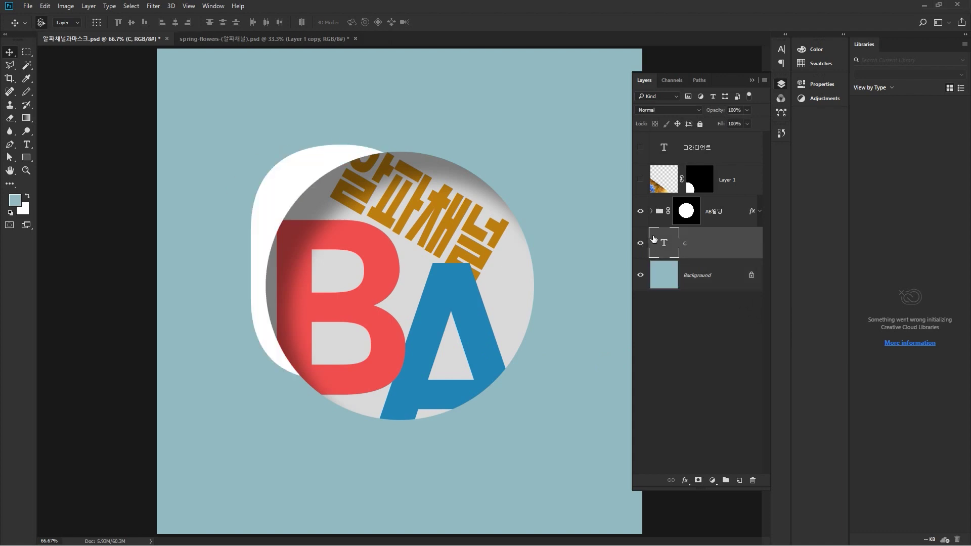
click(643, 212)
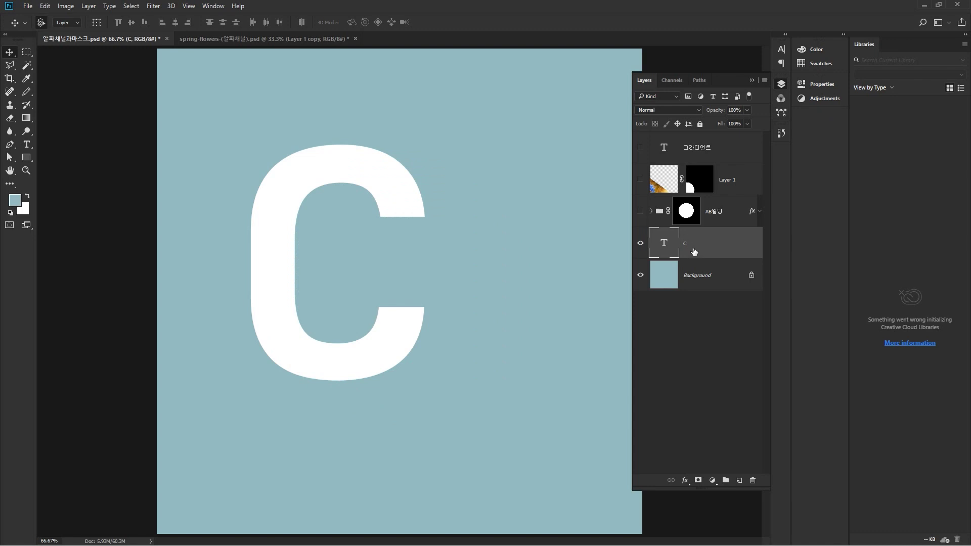
drag(412, 208, 431, 205)
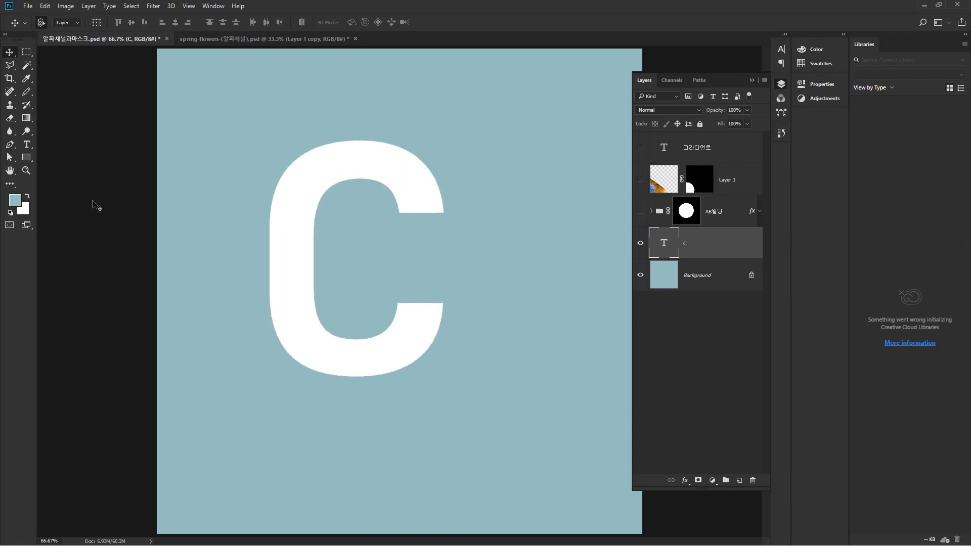
click(27, 144)
double_click(292, 223)
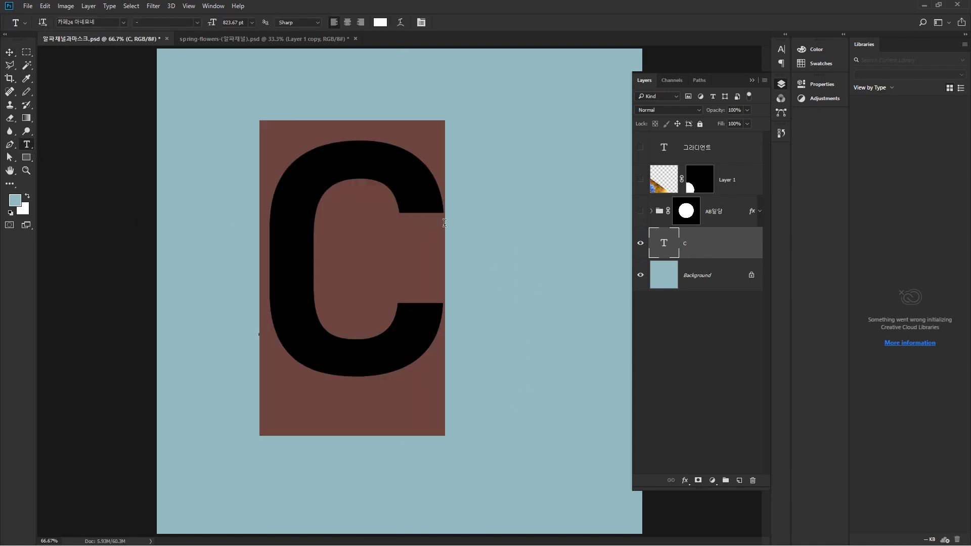
click(694, 251)
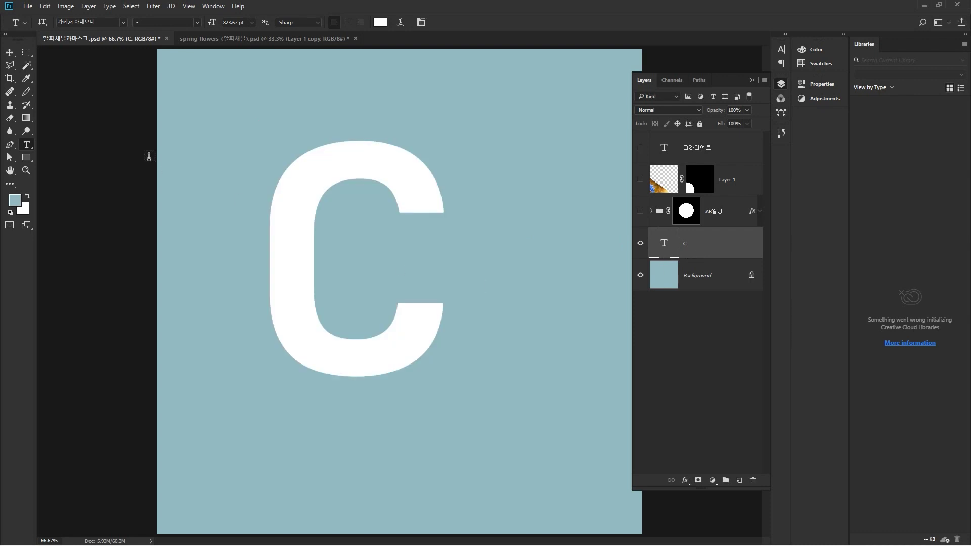
- Make a square selection around the letter C with the Rectangular Marquee tool, and adjust its position
click(27, 52)
drag(215, 94, 551, 416)
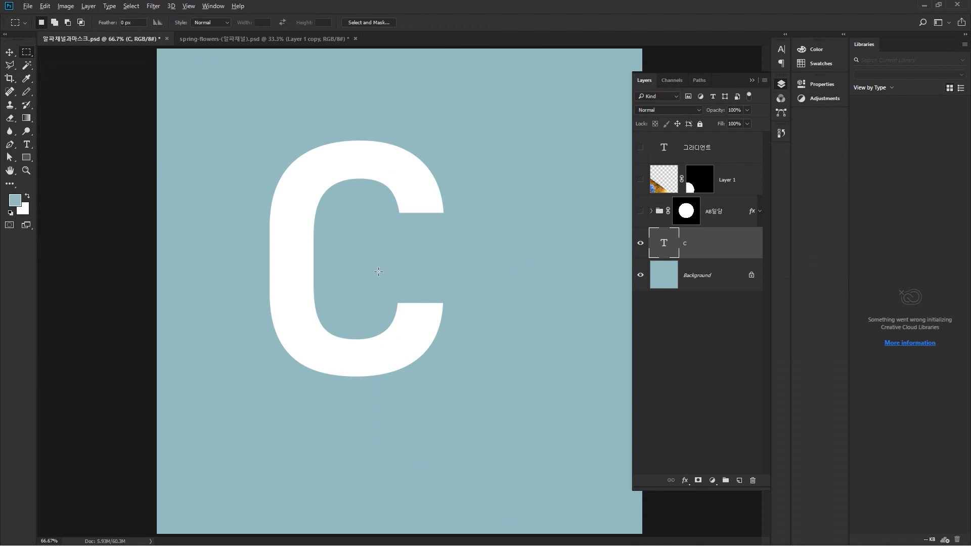
drag(377, 270, 210, 105)
drag(426, 192, 445, 216)
- Save the square selection as a new alpha channel and rename the channel 네모
click(672, 81)
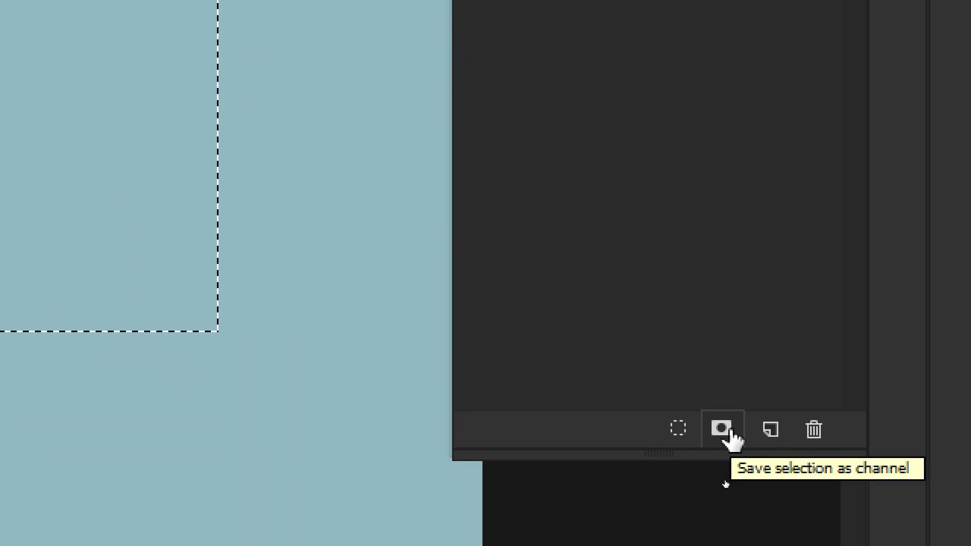
click(731, 431)
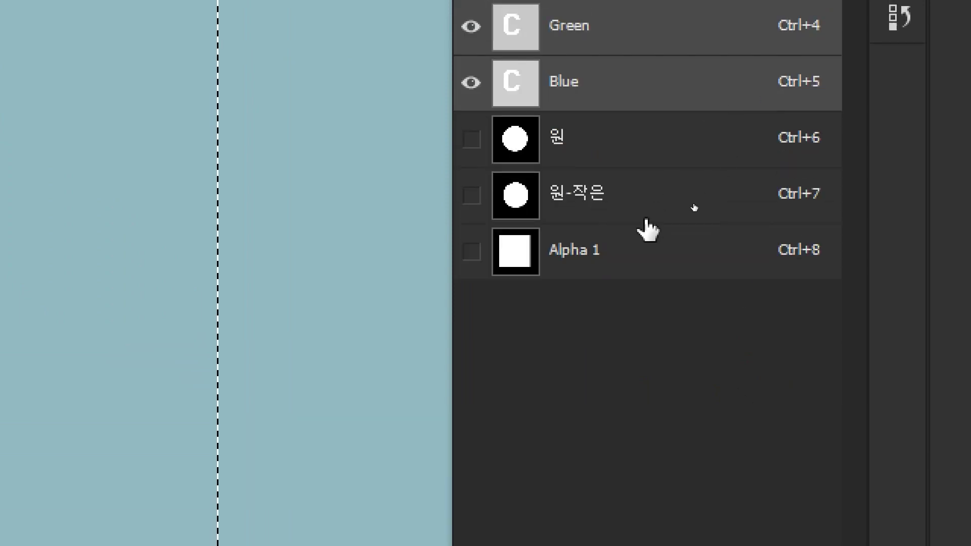
click(588, 252)
double_click(586, 250)
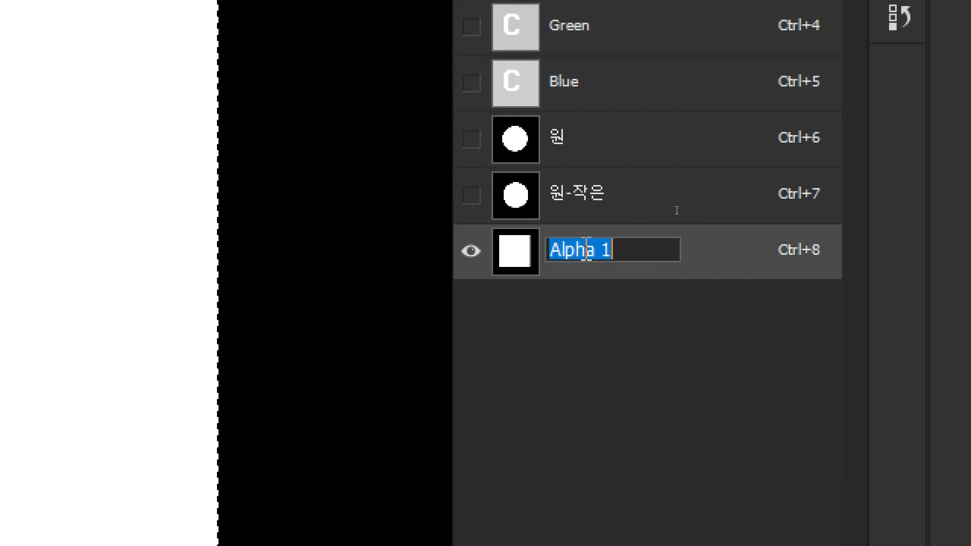
text(sp)
key(BackSpace)
key(BackSpace)
text(네모)
key(Return)
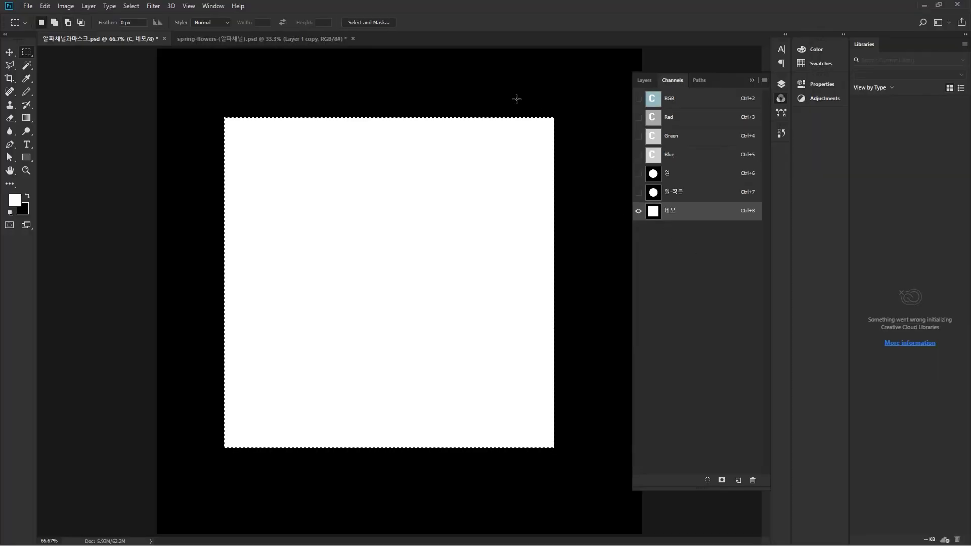
- Deselect the square selection, return to the C text layer, and move the letter slightly down and right
key(ctrl+d)
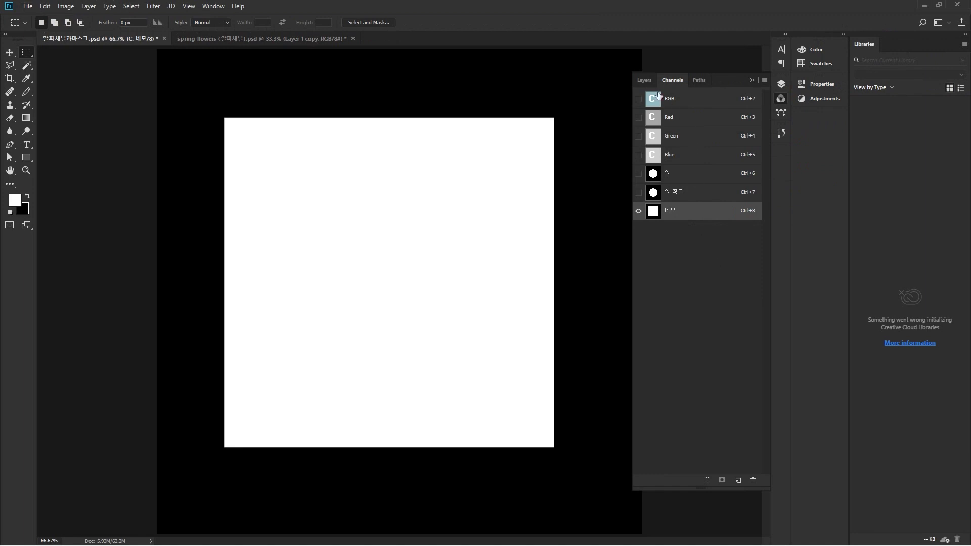
click(644, 81)
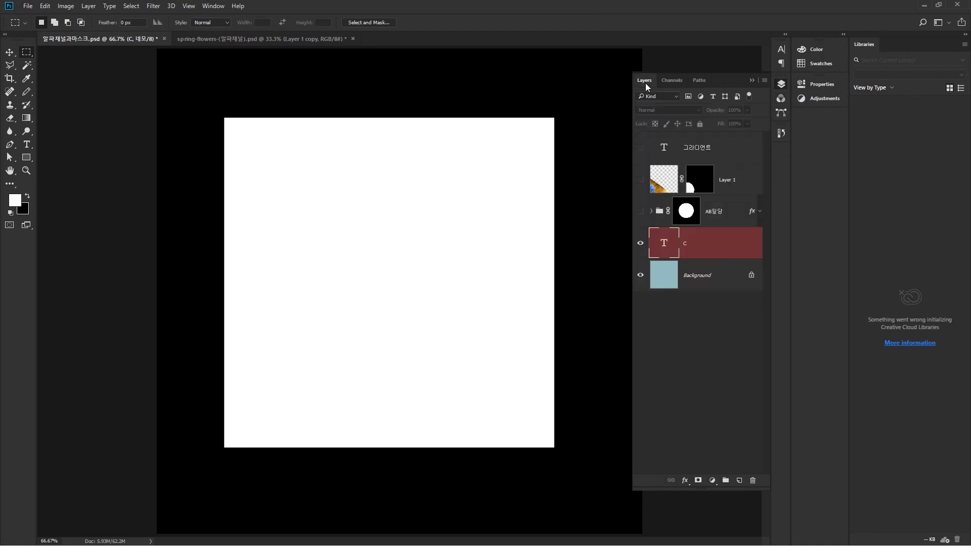
click(700, 269)
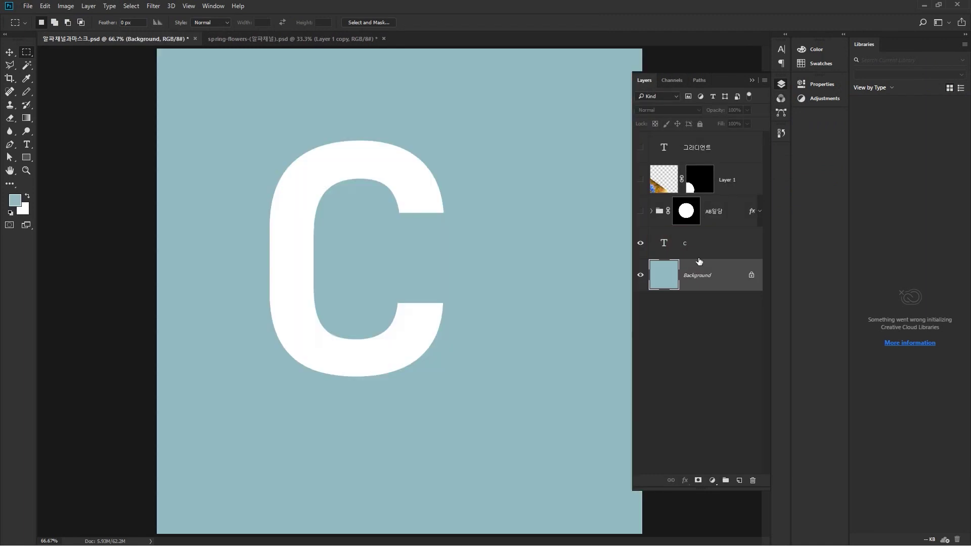
click(703, 248)
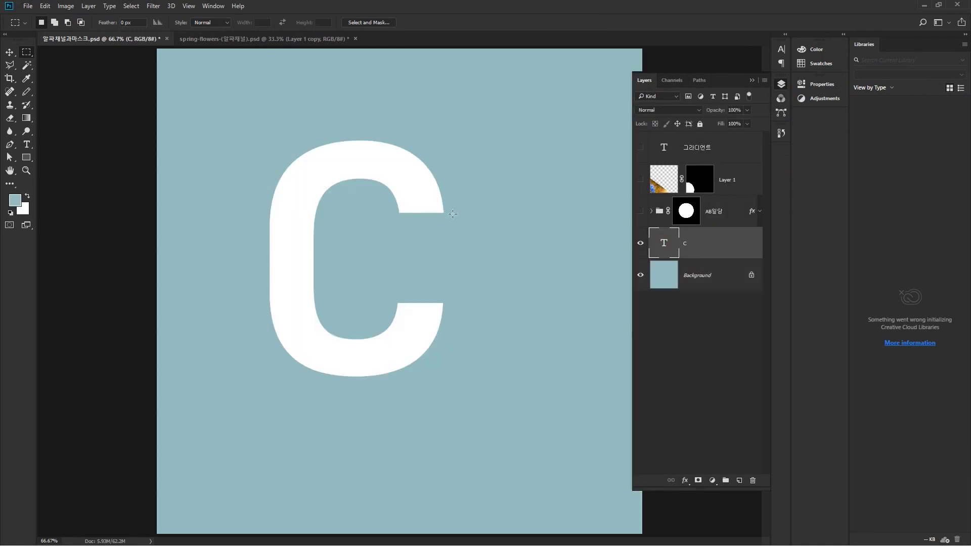
click(8, 52)
mouse_move(414, 193)
mouse_down()
mouse_move(472, 219)
mouse_move(416, 202)
mouse_move(425, 206)
mouse_up()
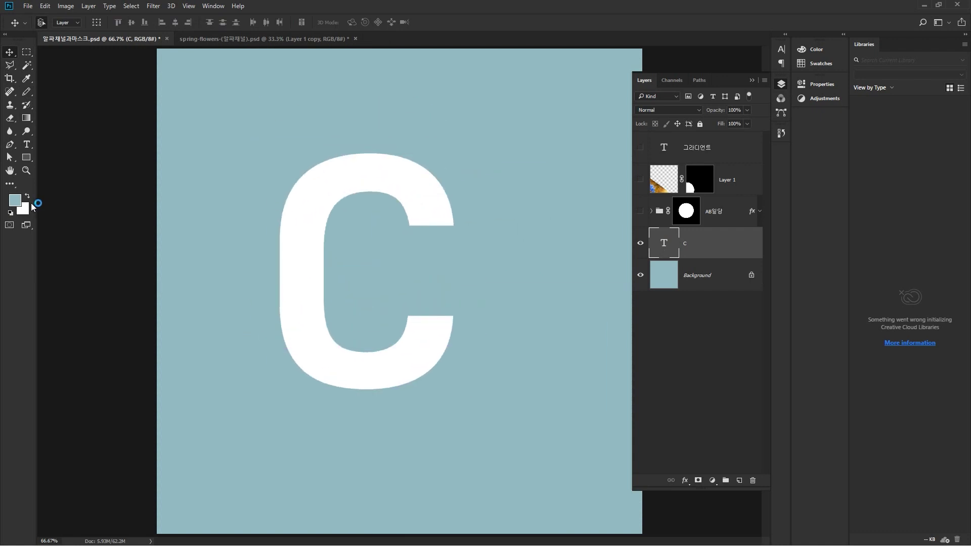
- Change the font of the C text layer to 여기어때 잘난체
click(26, 144)
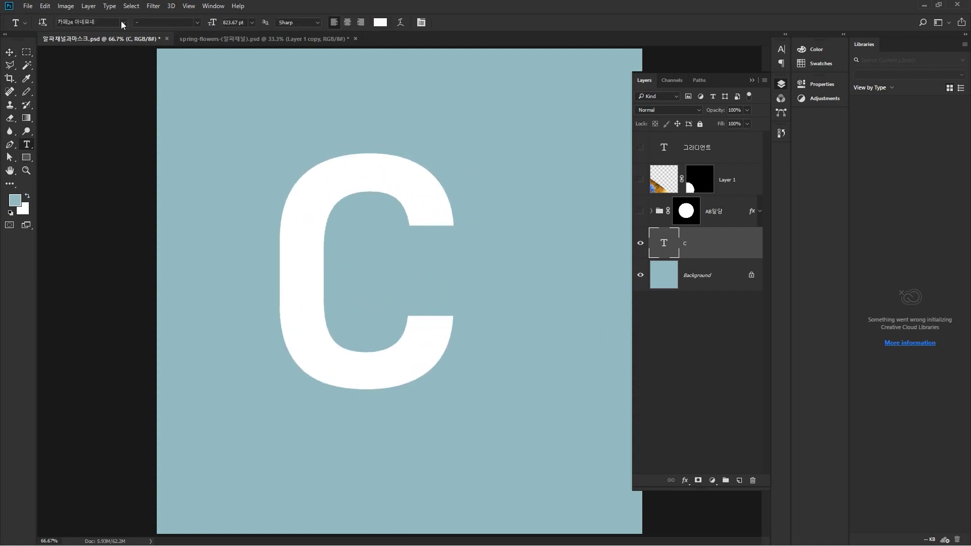
click(123, 24)
click(150, 76)
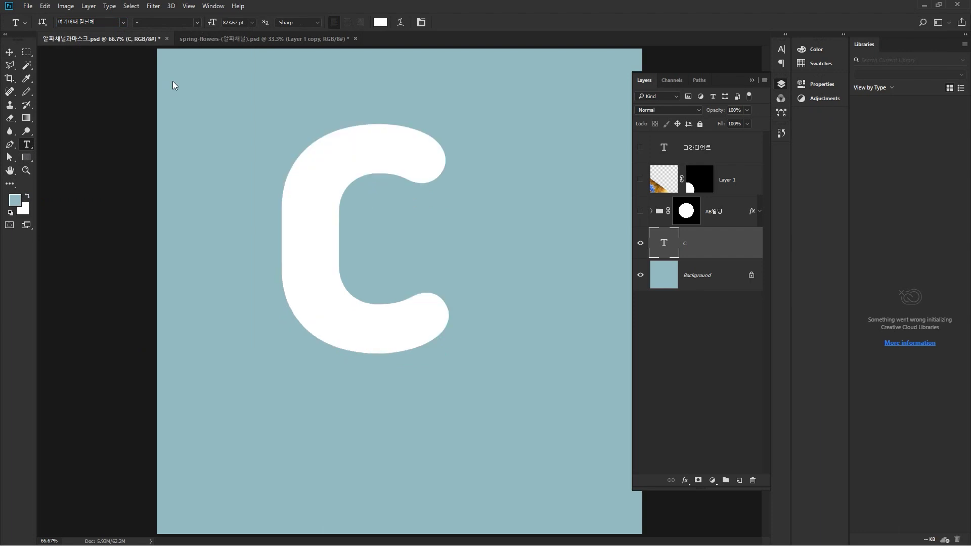
click(123, 23)
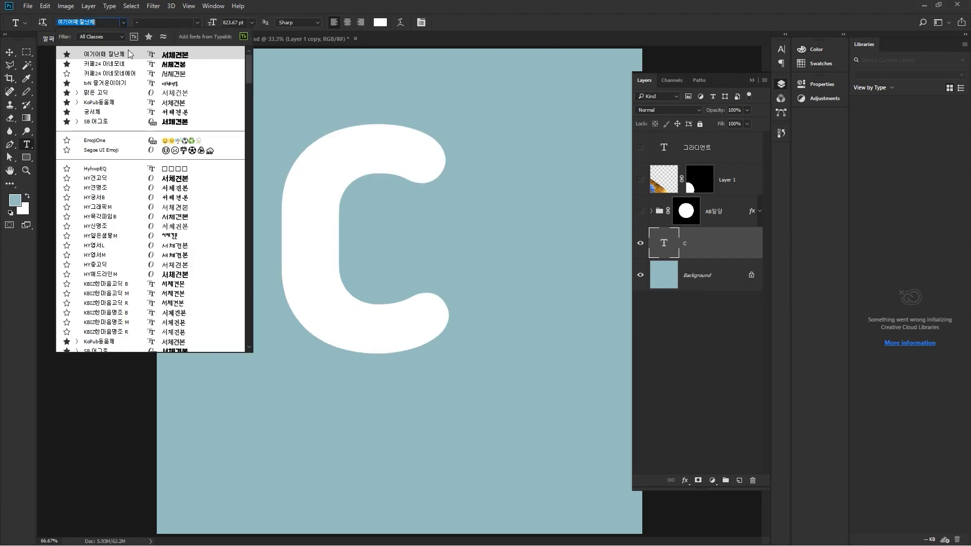
click(177, 55)
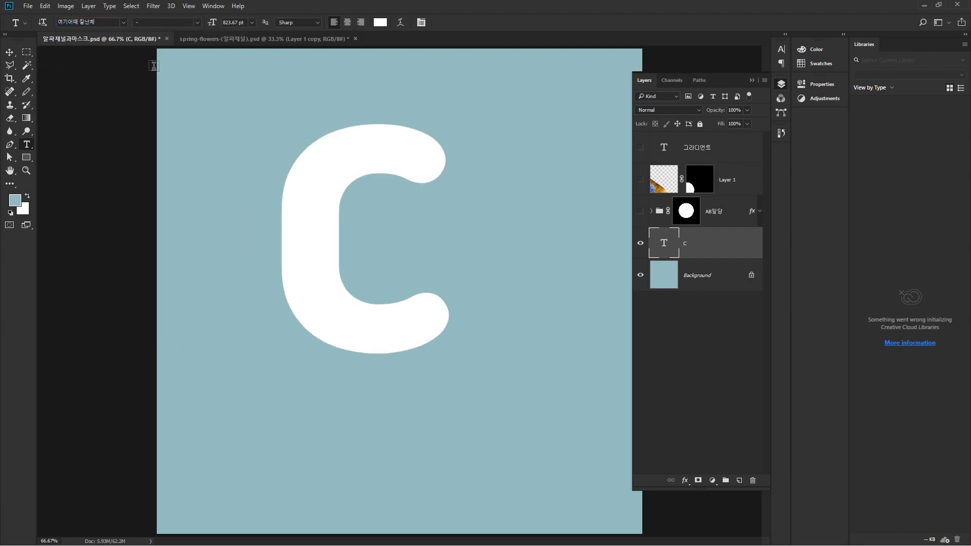
- Move the letter C slightly down and left, and load its outline as a selection
click(10, 52)
mouse_move(341, 170)
mouse_down()
mouse_move(369, 157)
mouse_move(323, 160)
mouse_move(323, 180)
mouse_move(384, 186)
mouse_move(340, 184)
mouse_up()
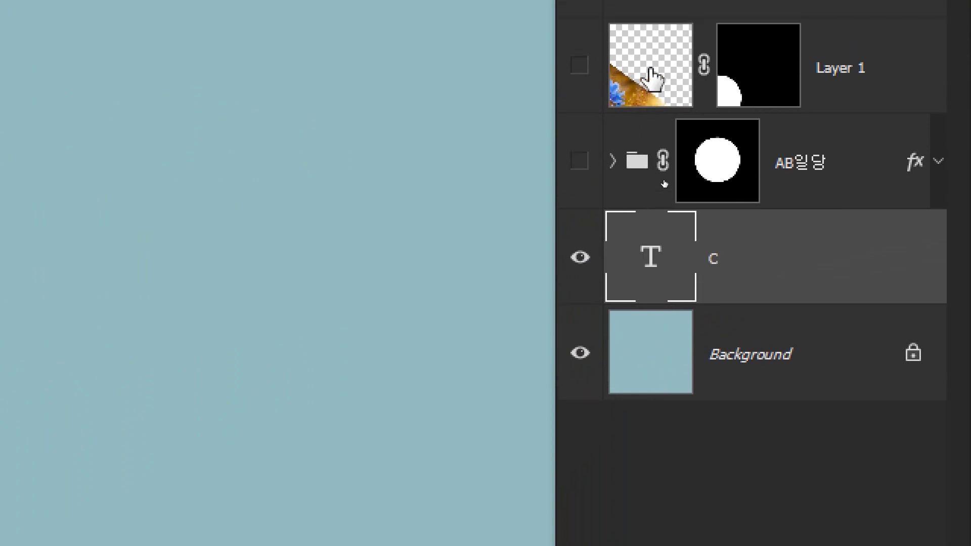
ctrl+click(638, 267)
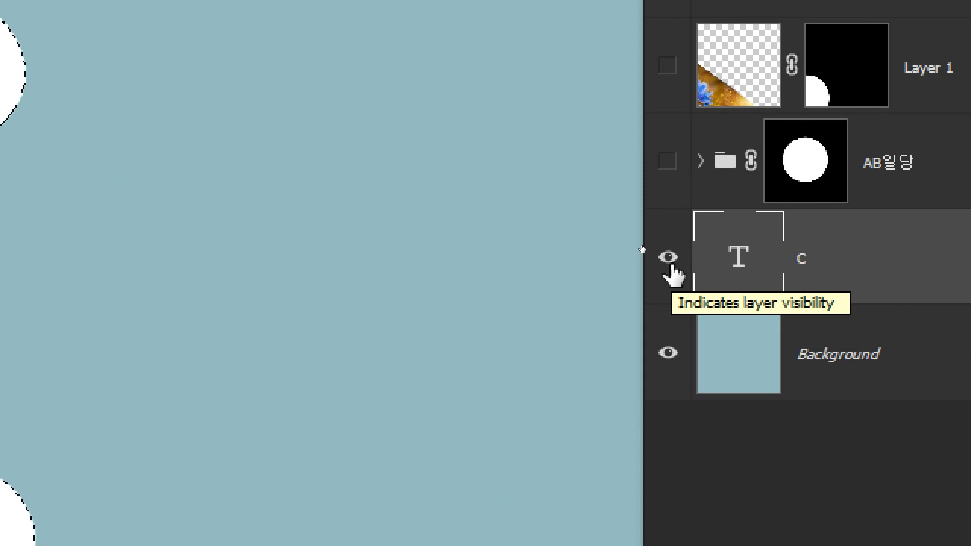
- Hide the C text layer and save the letter-shaped selection as a new alpha channel
click(669, 260)
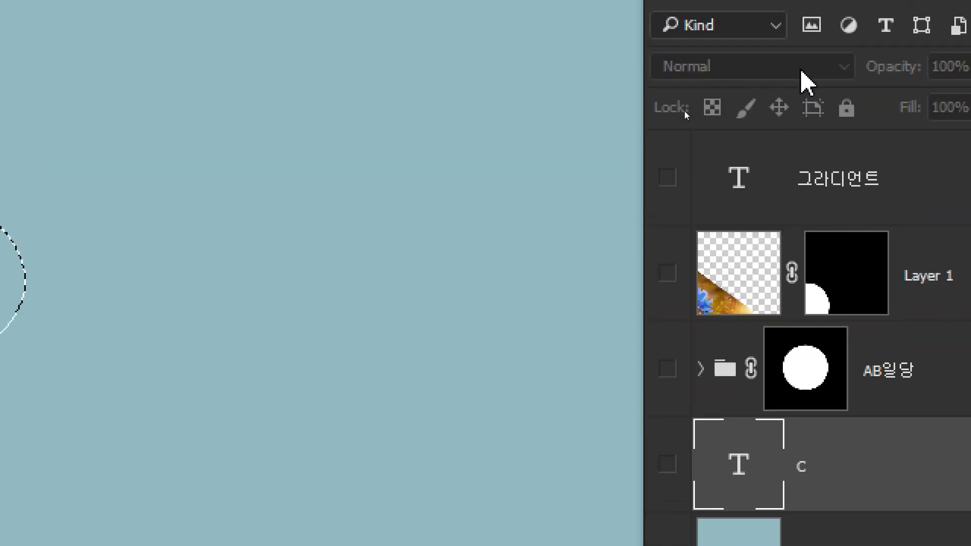
click(763, 15)
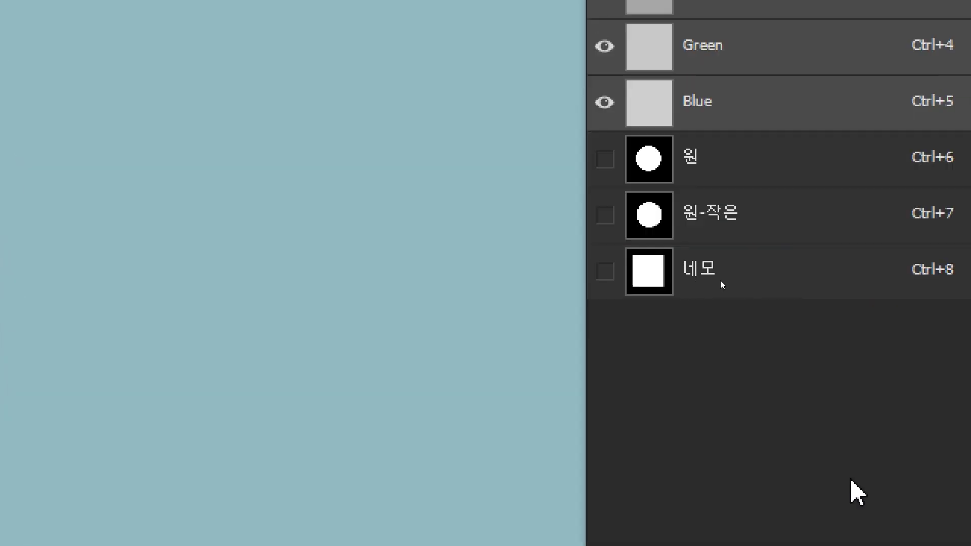
click(465, 336)
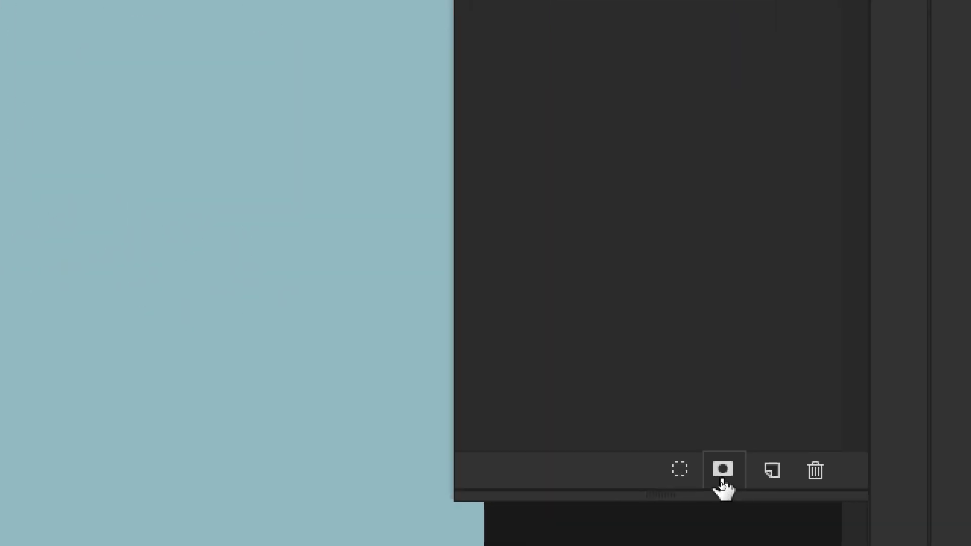
click(722, 483)
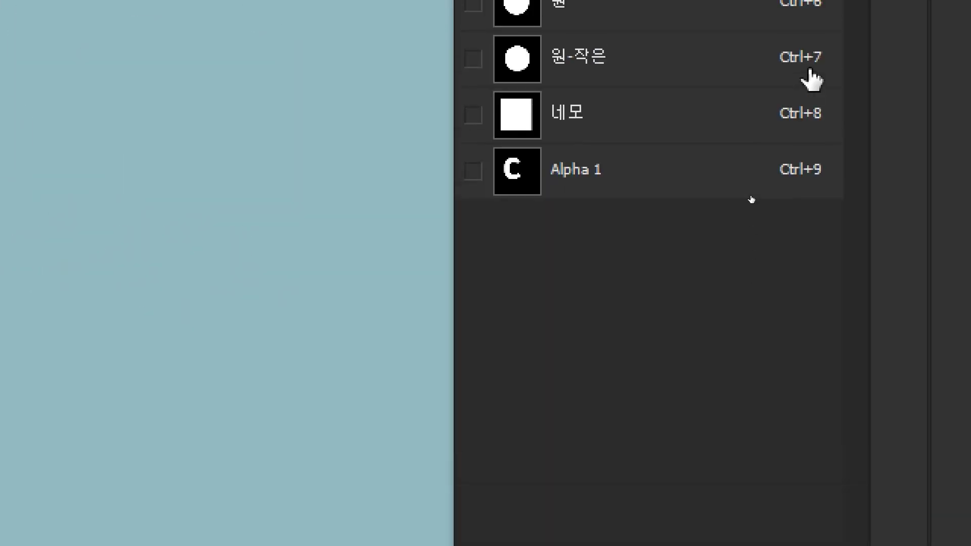
- Rename the new letter-shaped alpha channel as C and clear the selection
double_click(590, 178)
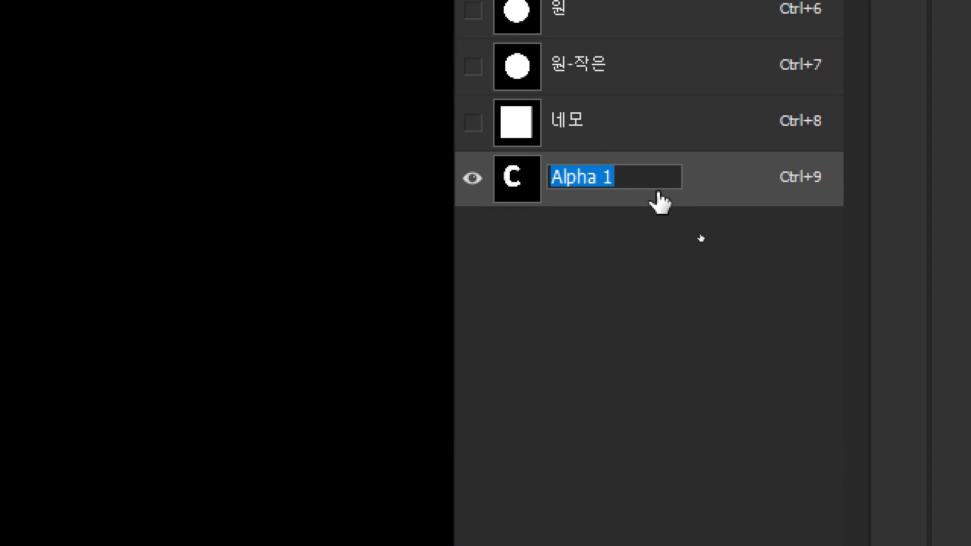
text(ㅊ)
text(C)
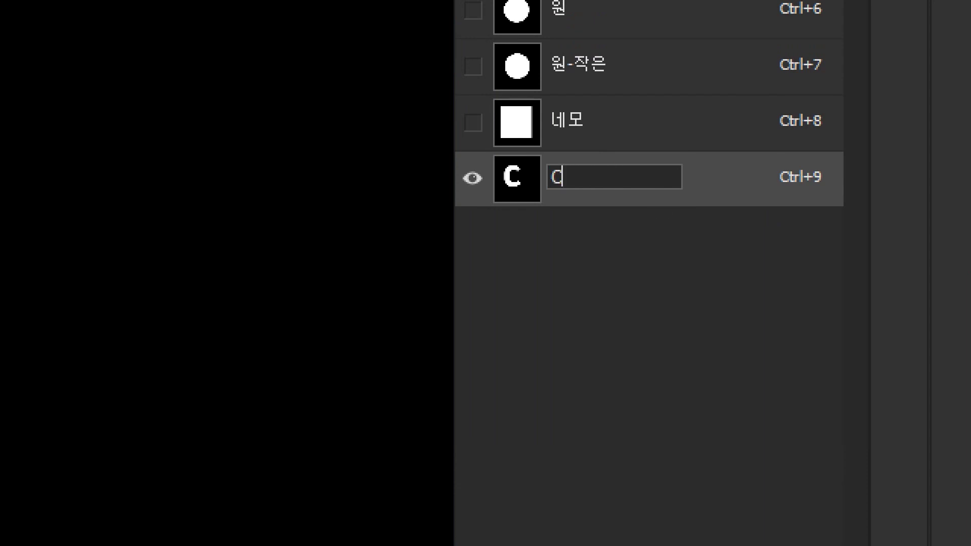
key(Return)
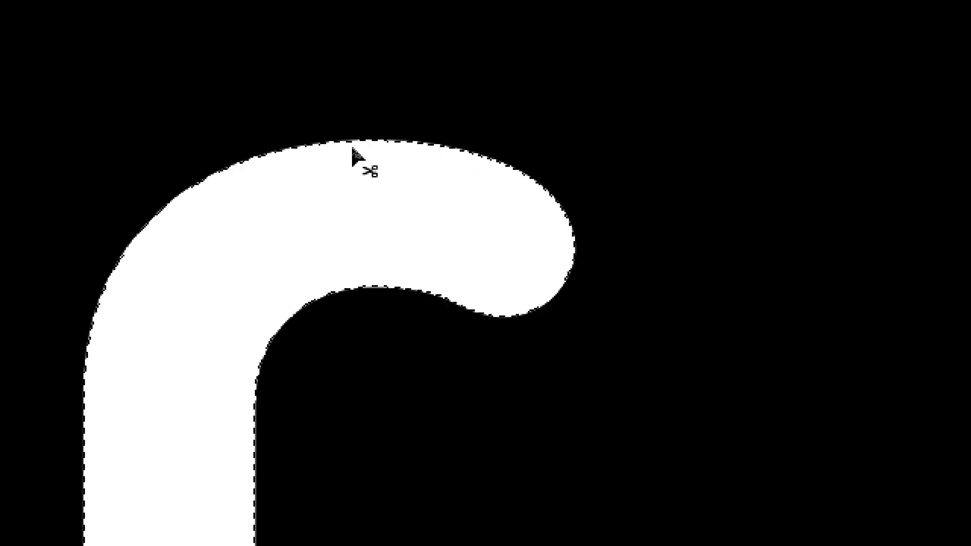
key(ctrl)
key(ctrl+d)
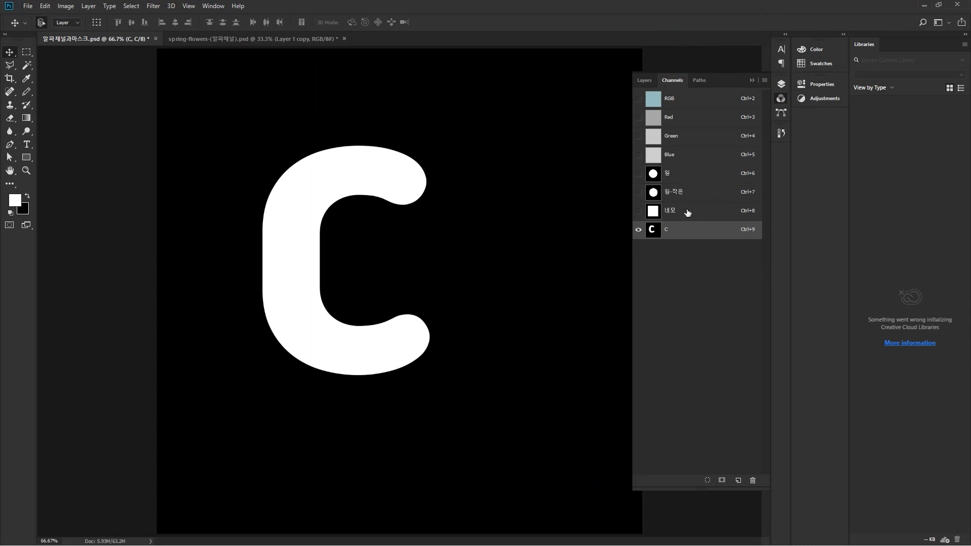
- Duplicate the 네모 channel and rename the copy as 네모CCC
click(689, 212)
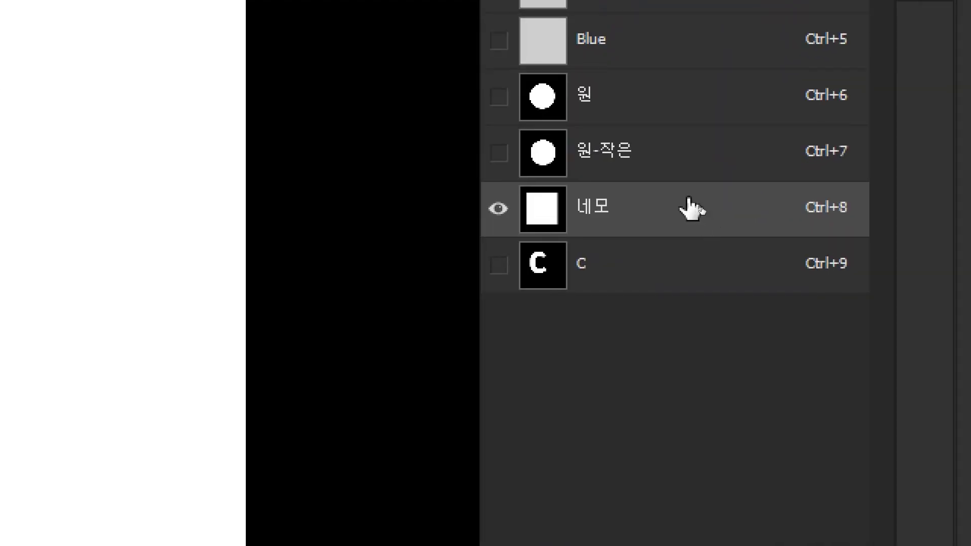
drag(690, 207, 737, 477)
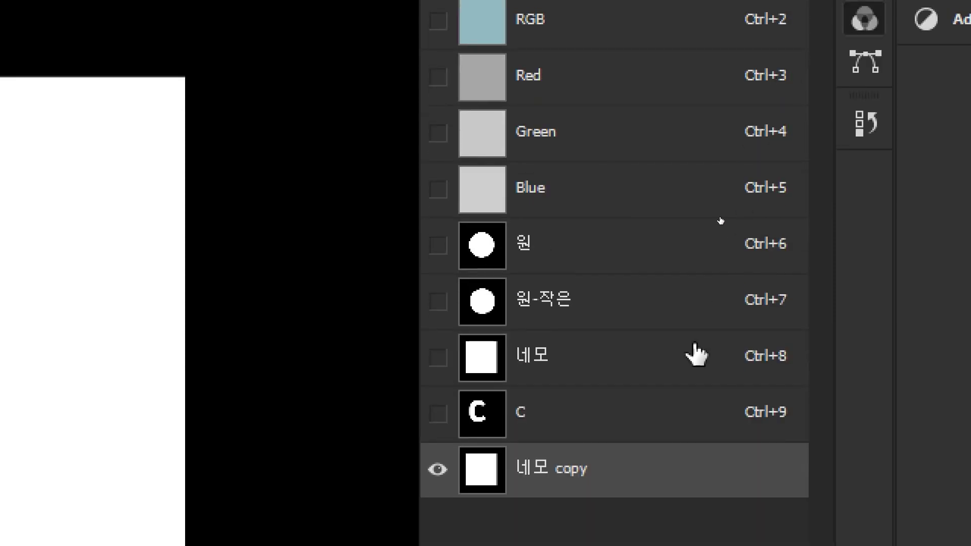
double_click(574, 472)
drag(547, 469, 606, 468)
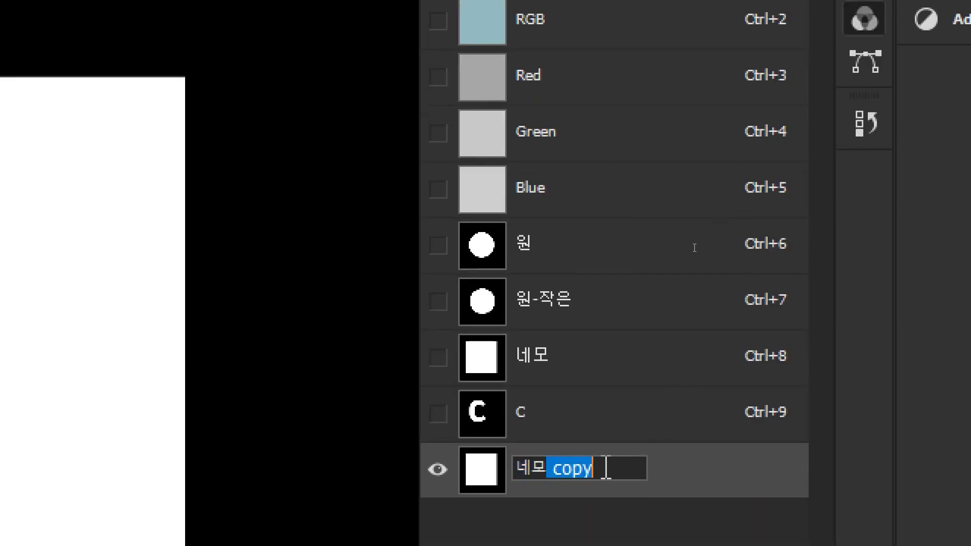
text(CCC)
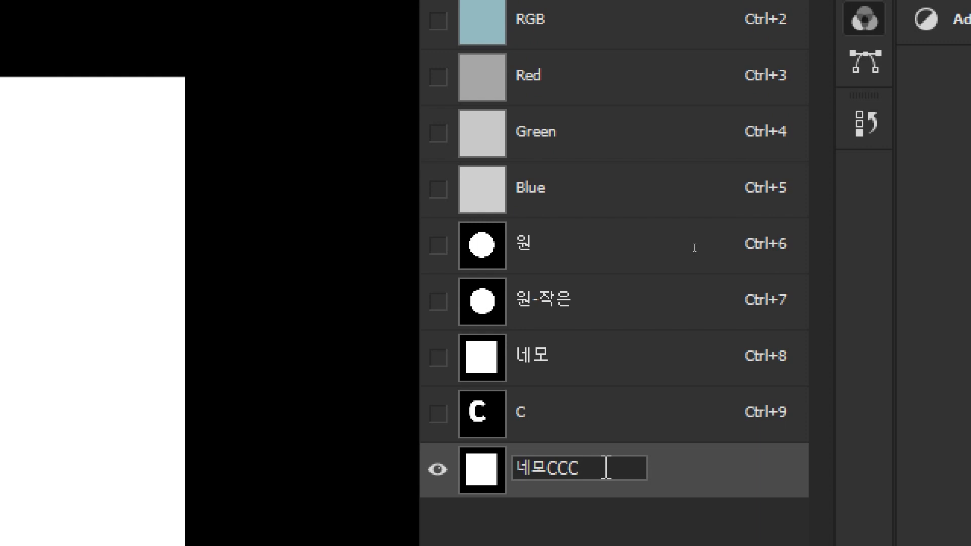
key(Return)
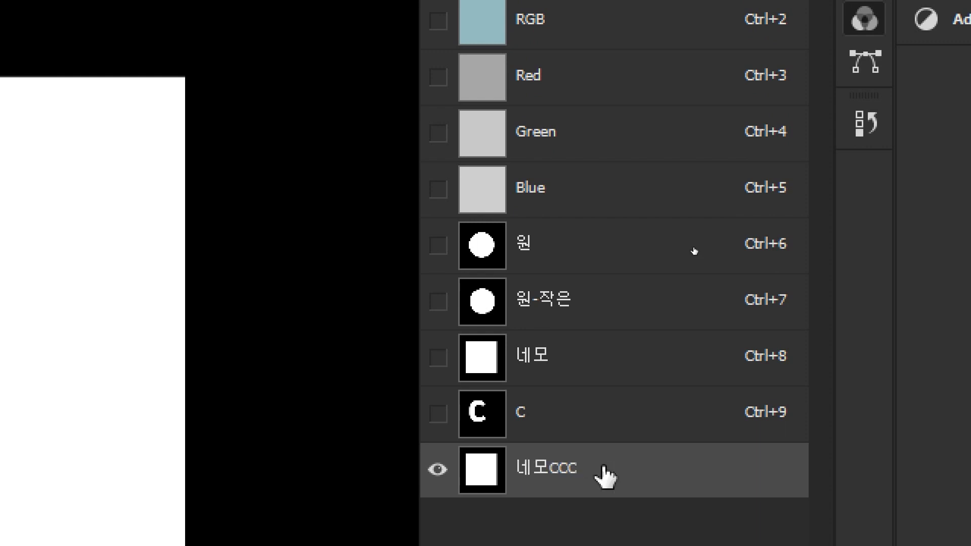
- Display the C channel together with 네모CCC and move the letter left and slightly down inside the square
click(438, 413)
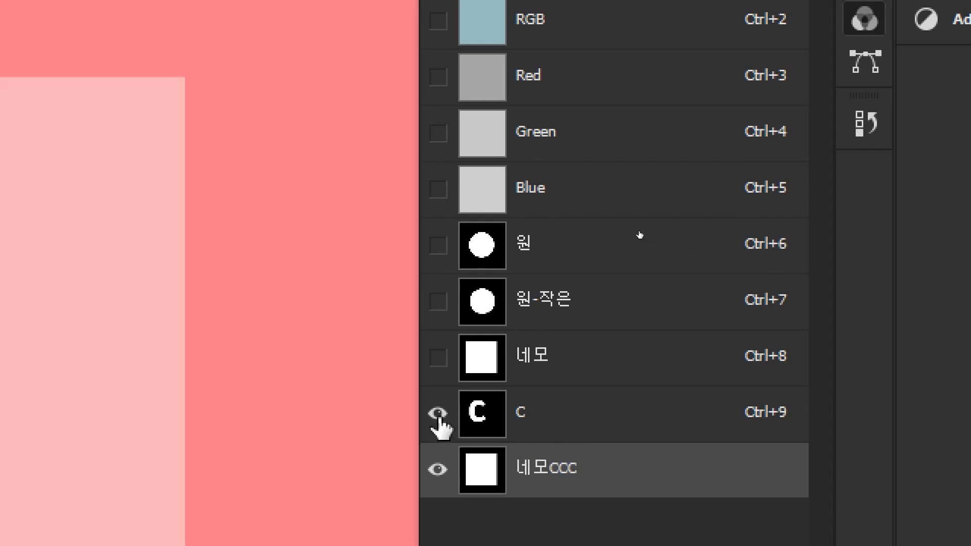
click(576, 422)
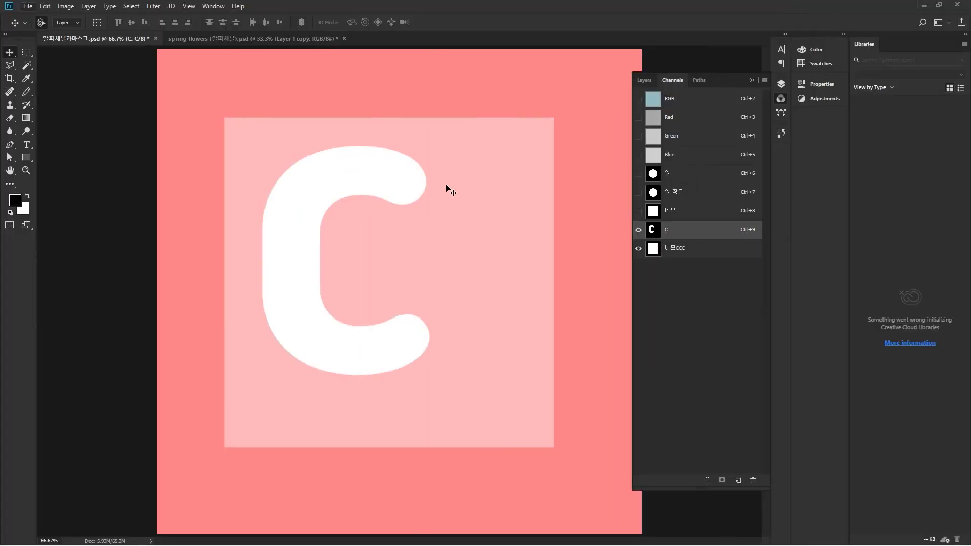
mouse_move(390, 179)
mouse_down()
mouse_move(364, 183)
mouse_move(364, 157)
mouse_move(375, 171)
mouse_up()
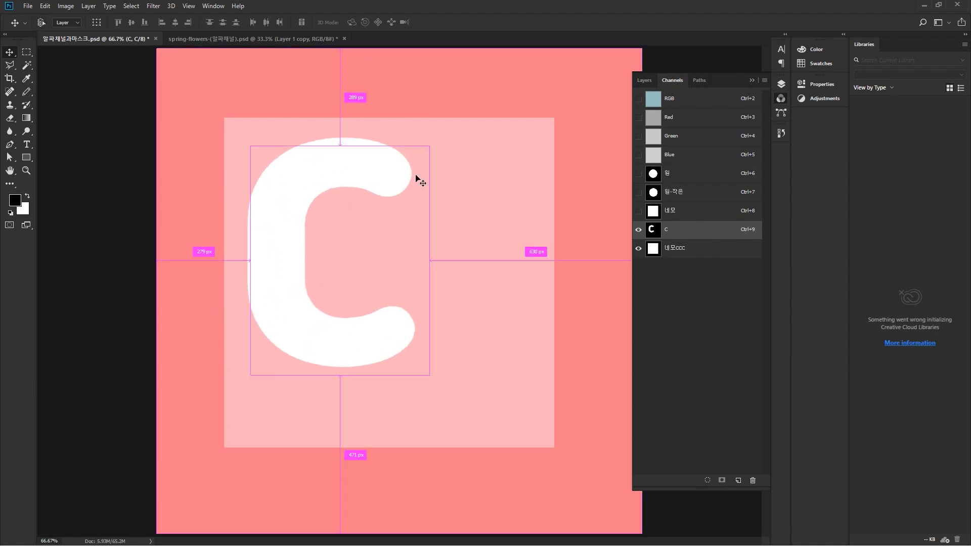
drag(380, 157, 372, 180)
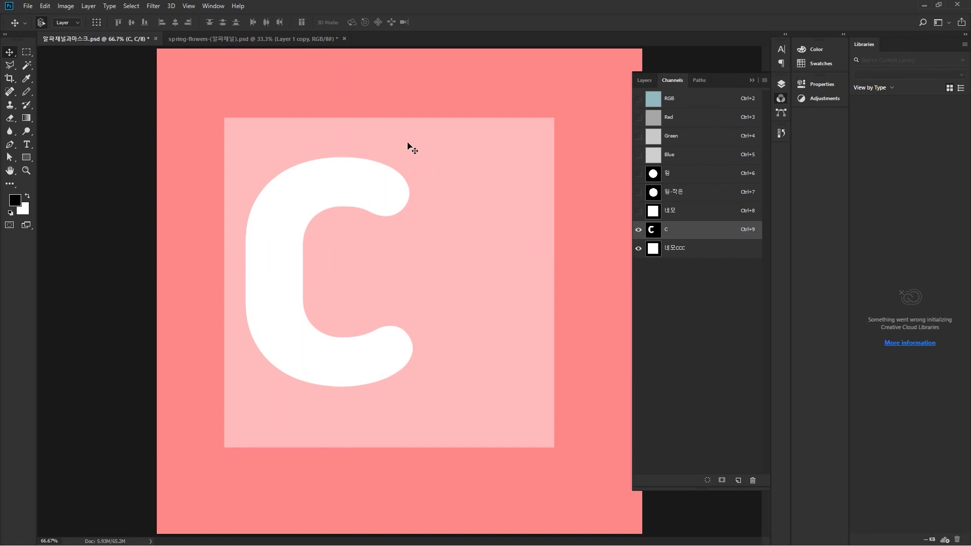
- Show the transform controls, hide the 네모CCC channel, and rotate the letter in the C channel clockwise
click(96, 23)
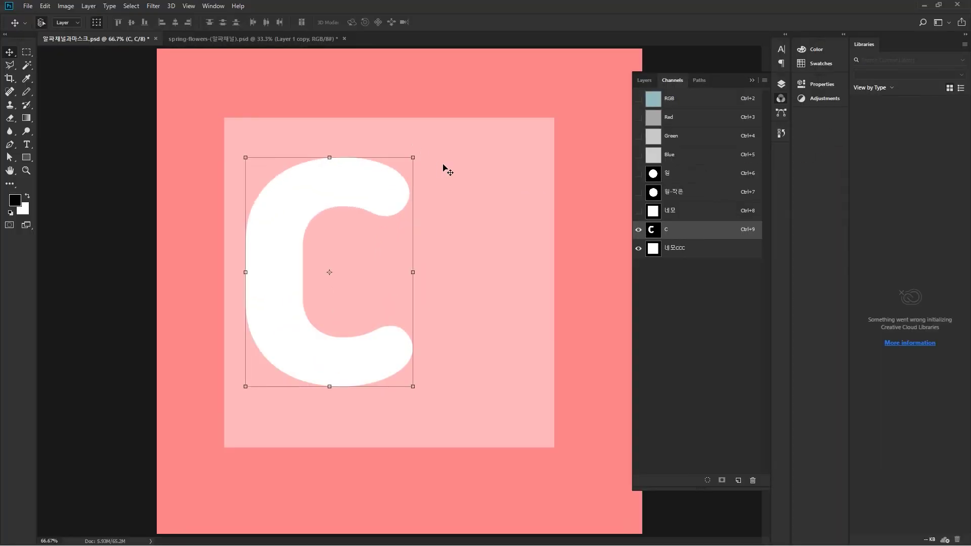
click(638, 248)
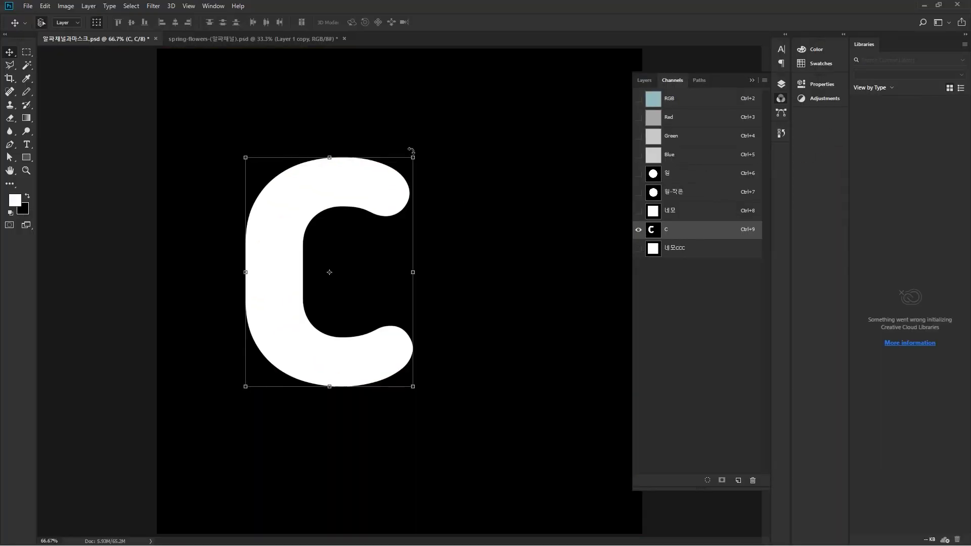
drag(420, 150, 449, 186)
key(Return)
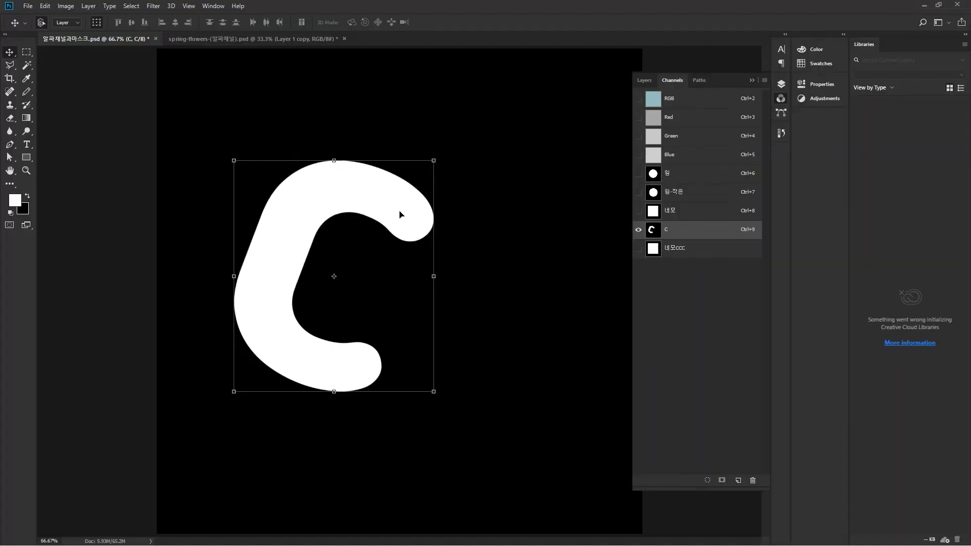
- Display 네모CCC again and move the tilted letter C up and left until it overlaps the square's left edge
mouse_move(400, 214)
mouse_down()
mouse_move(379, 211)
mouse_move(447, 196)
mouse_move(433, 216)
mouse_move(414, 213)
mouse_up()
drag(423, 207, 424, 207)
key(ctrl+t)
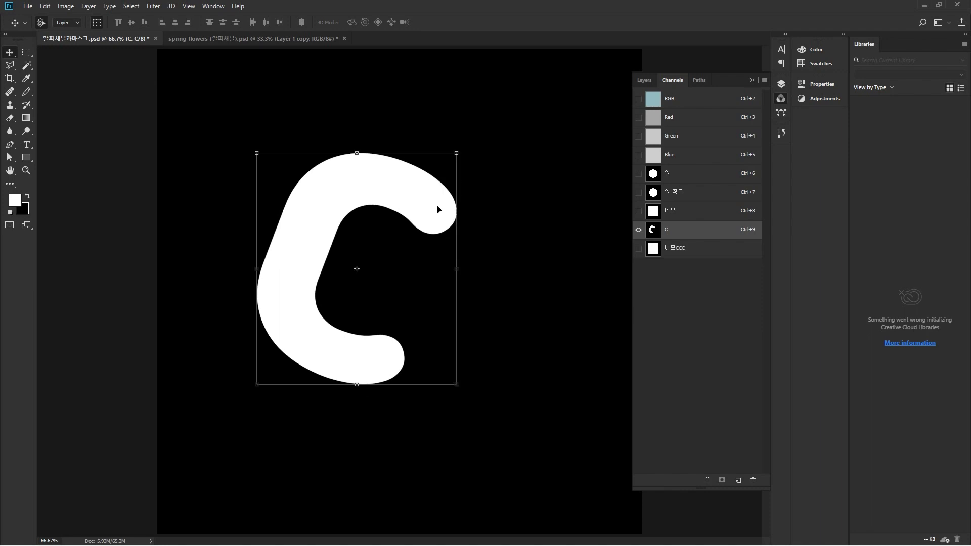
click(638, 248)
drag(434, 207, 393, 185)
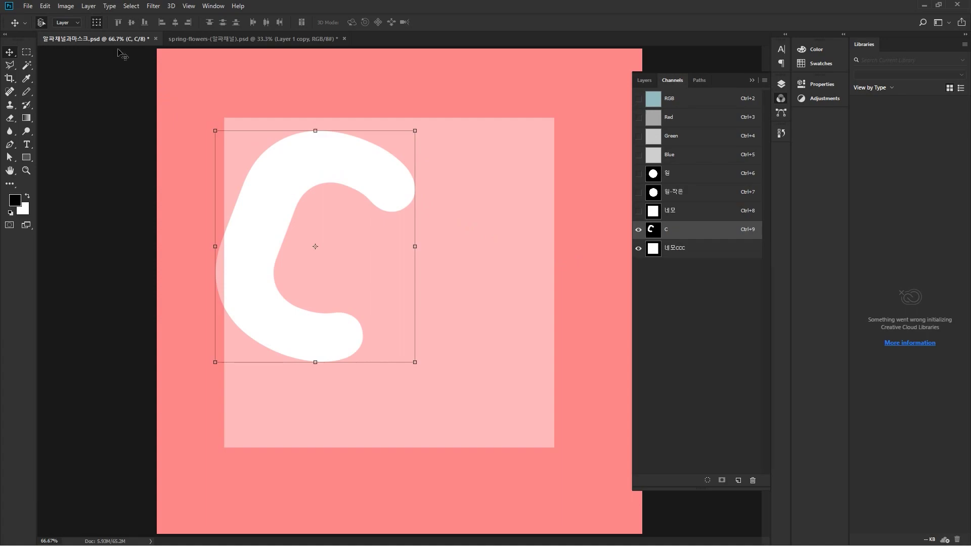
key(ctrl+d)
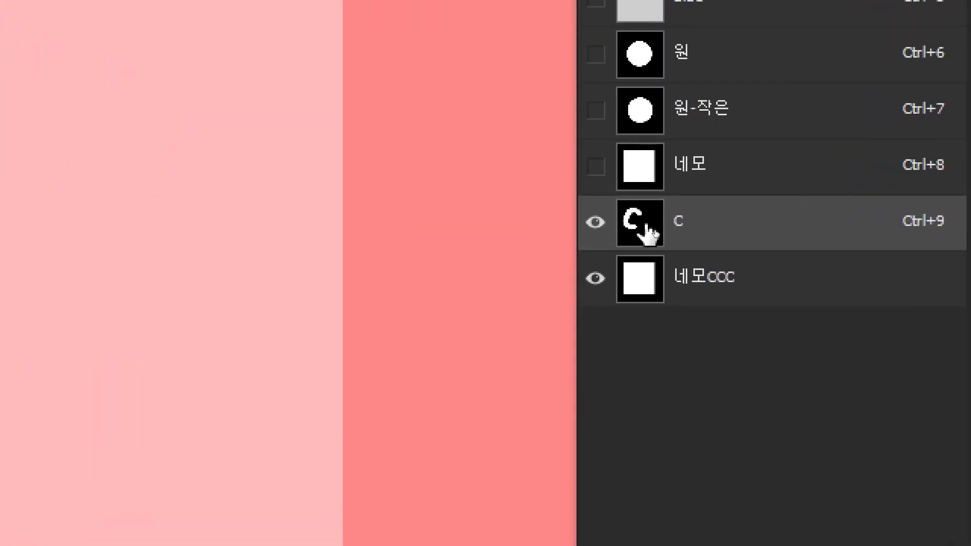
- Load the C channel as a selection and fill it with black in the 네모CCC channel, leaving nothing selected
mouse_move(649, 234)
mouse_down()
mouse_move(660, 229)
mouse_move(652, 238)
mouse_move(648, 212)
mouse_move(649, 228)
mouse_up()
drag(649, 230, 650, 234)
click(593, 224)
click(717, 297)
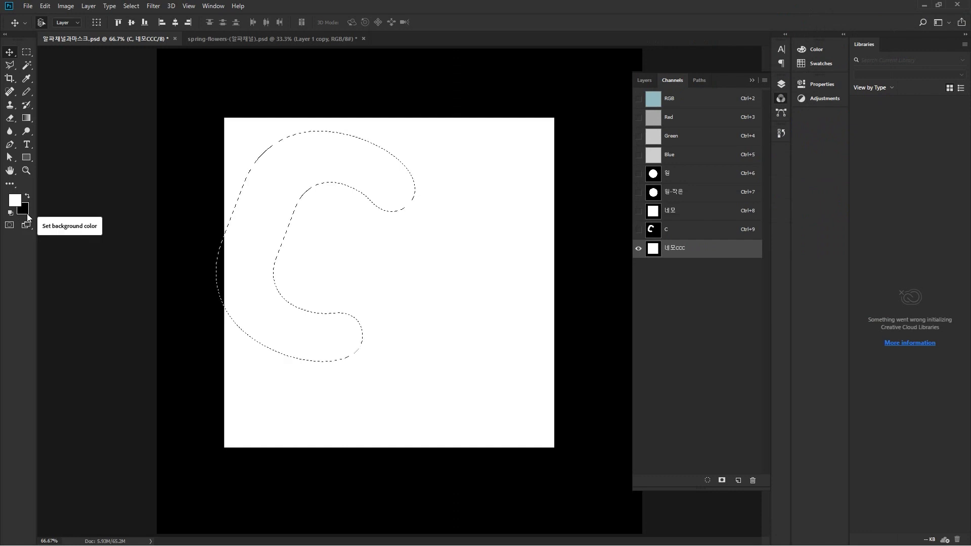
click(27, 213)
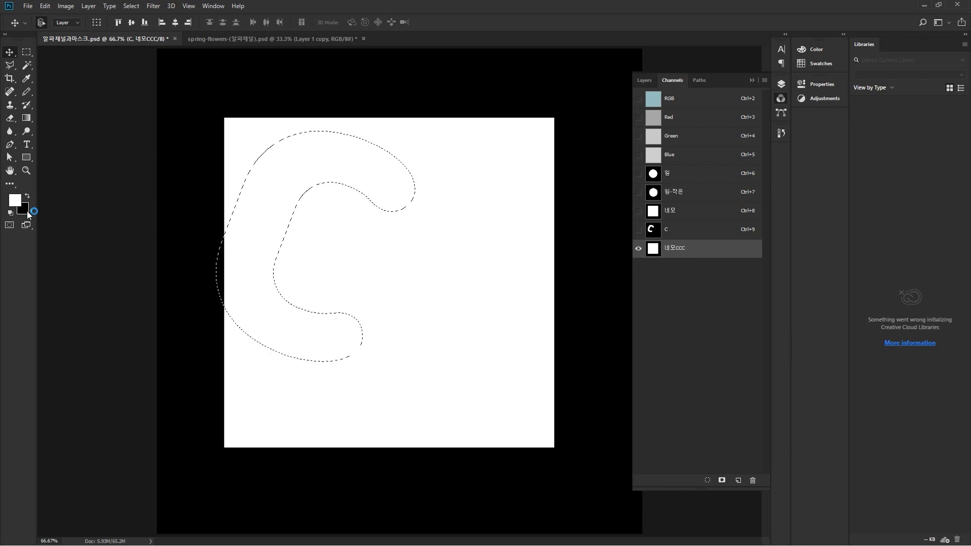
ctrl+click(657, 254)
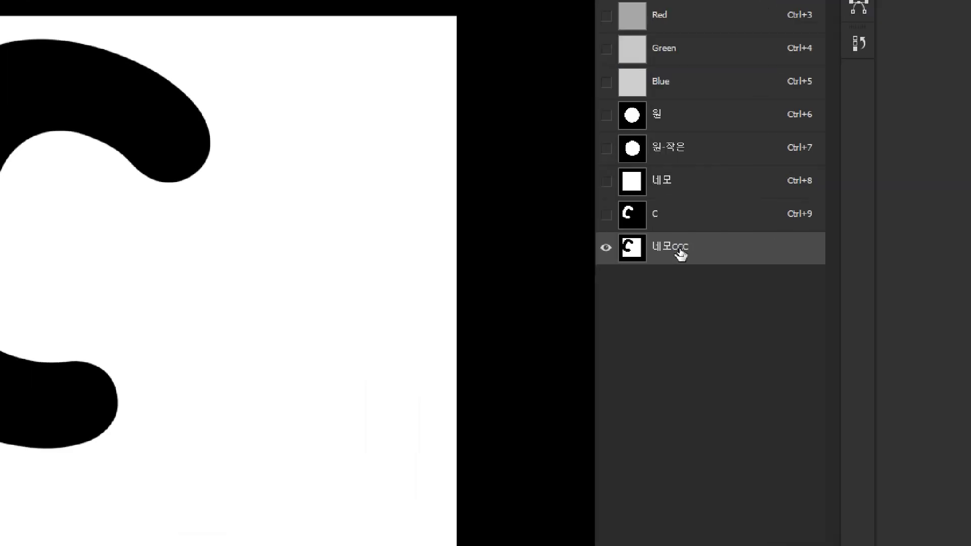
- Rename the 네모CCC channel as 네모CCC 로고완성
double_click(688, 249)
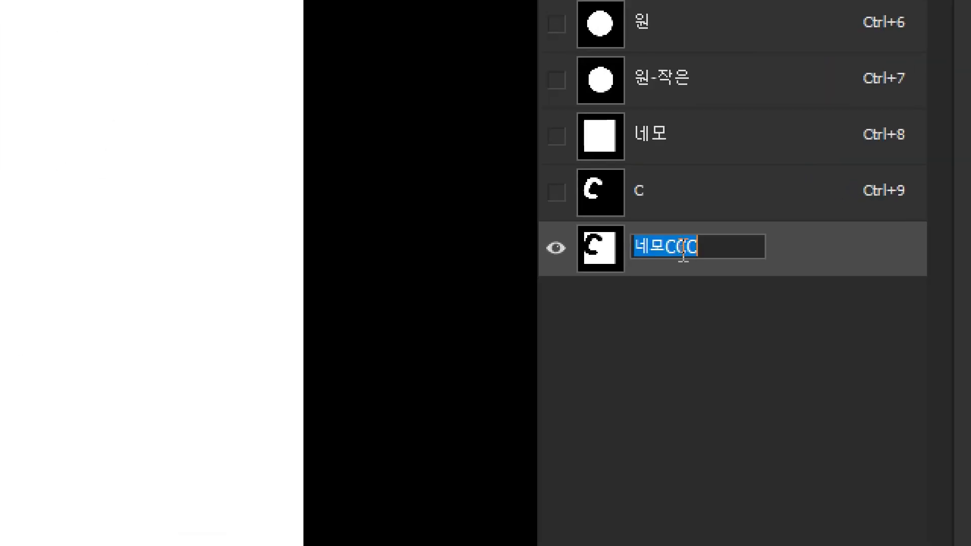
click(685, 248)
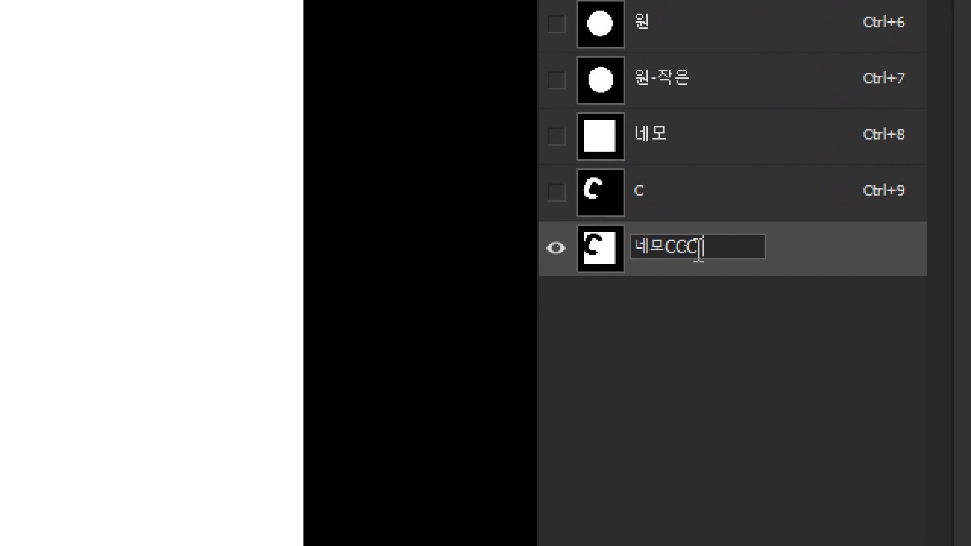
text(ㄹ)
key(BackSpace)
text(로공완성)
key(Return)
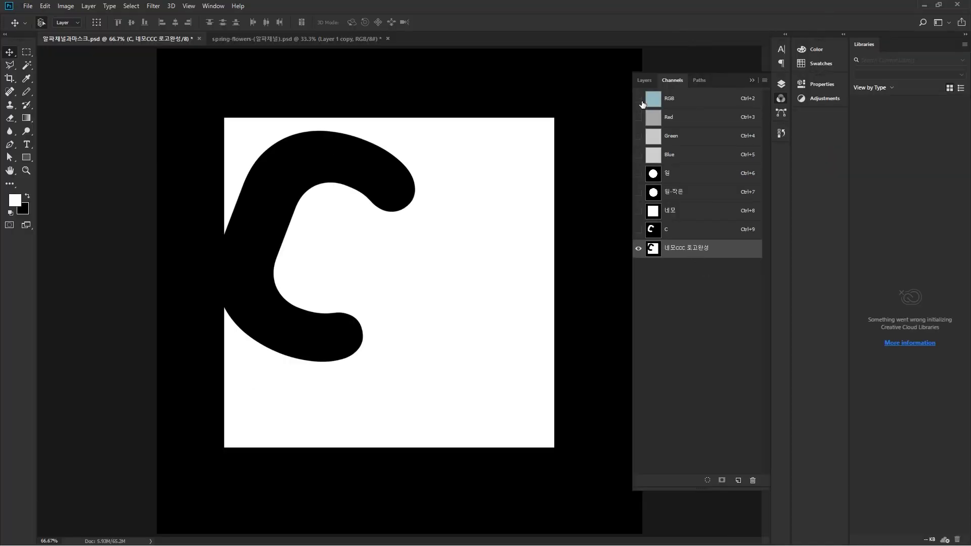
- Create a new empty layer directly above the Background layer, keeping the C text layer hidden
click(644, 80)
click(698, 275)
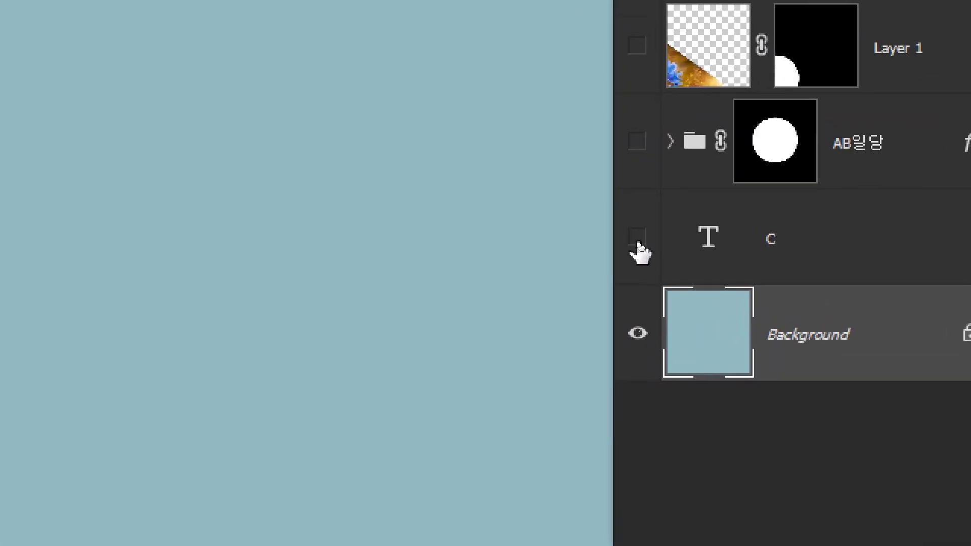
click(640, 243)
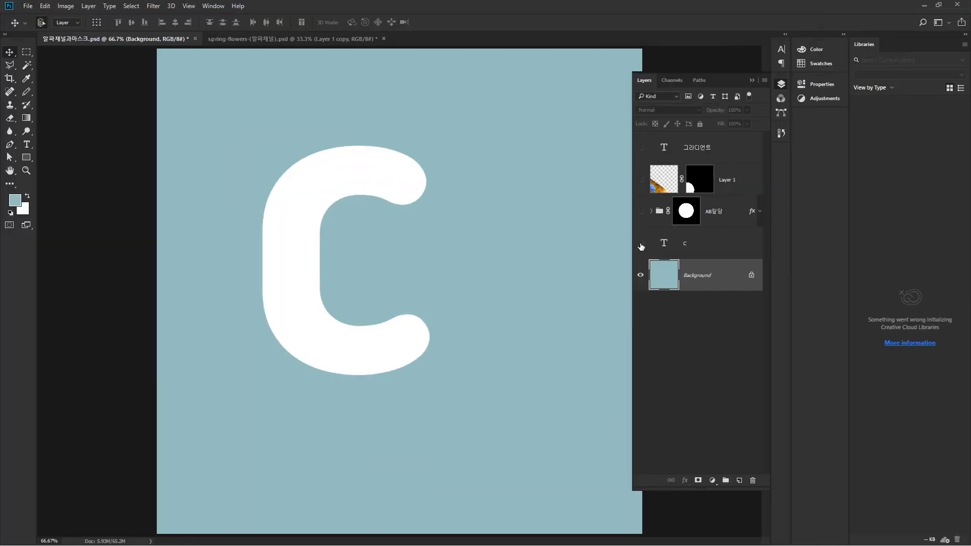
click(640, 244)
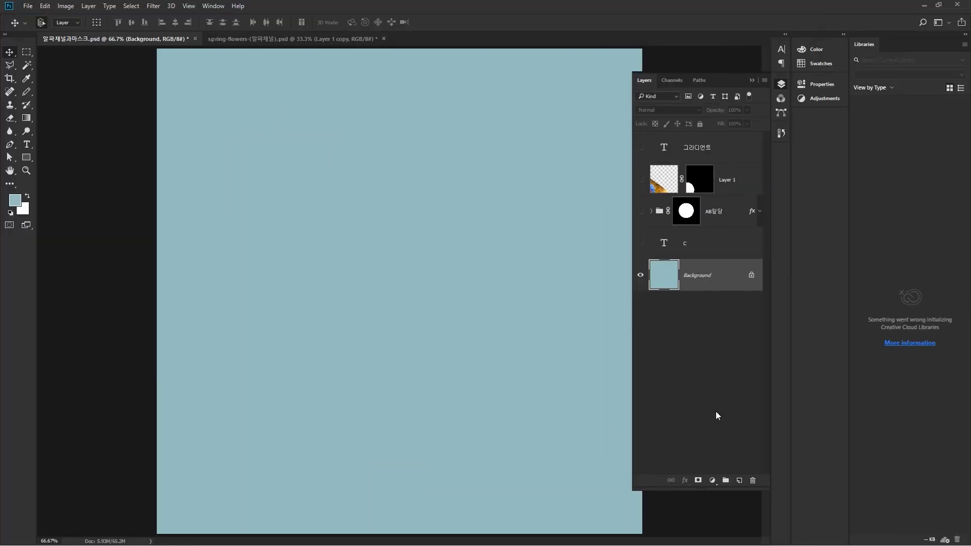
click(739, 480)
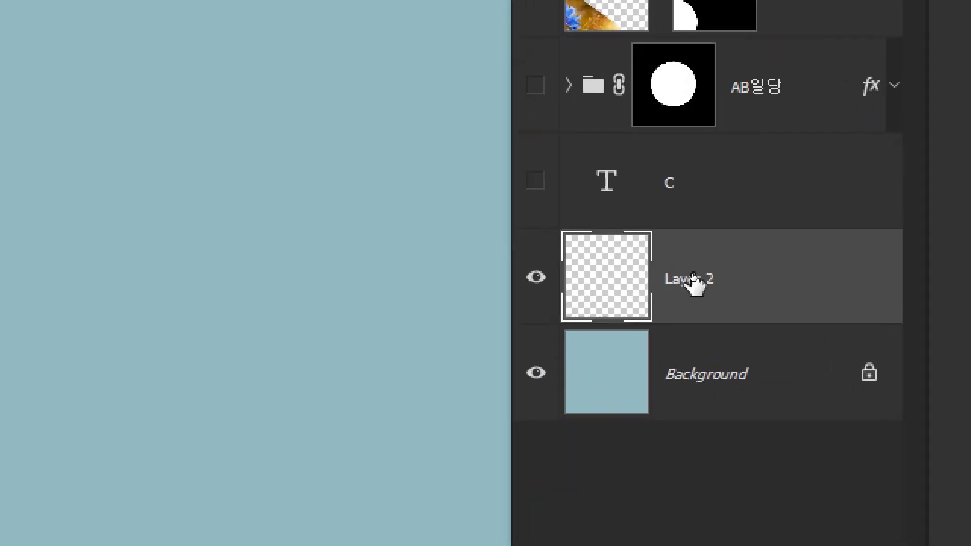
- Rename the new empty layer above the Background as Logo
double_click(683, 280)
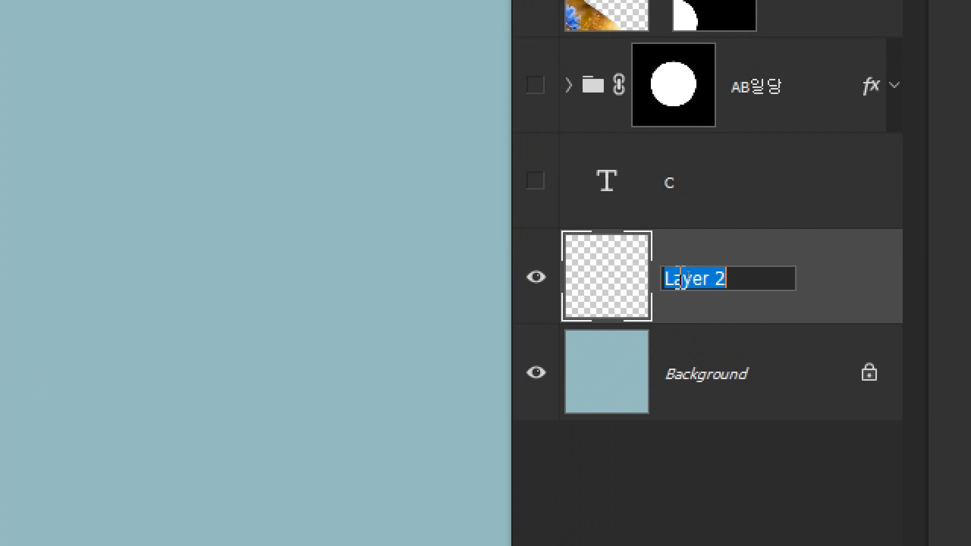
drag(674, 279, 781, 280)
text(ㅐ)
key(BackSpace)
text(o)
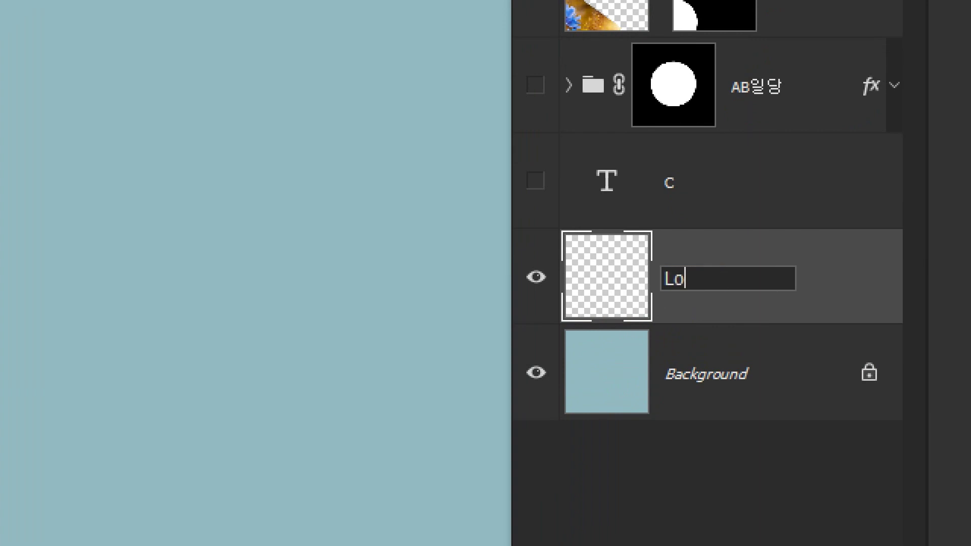
text(go)
key(Return)
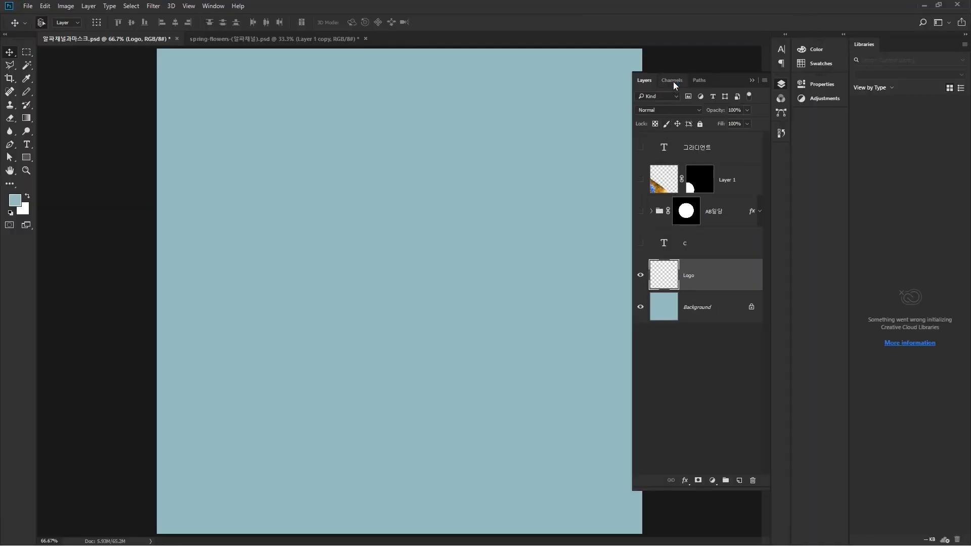
- Load the 네모CCC 로고완성 channel as a selection, restore the RGB composite view and return to the layer list
click(672, 81)
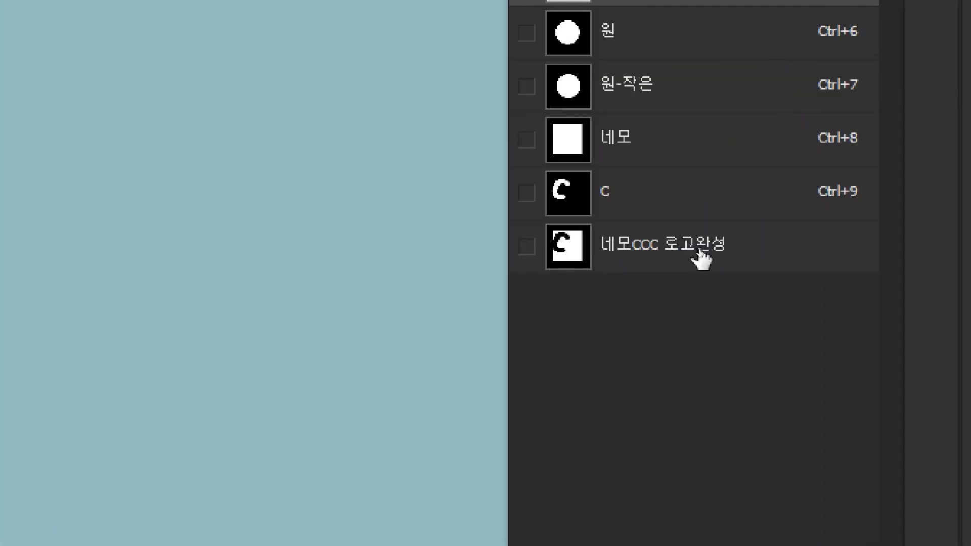
click(701, 259)
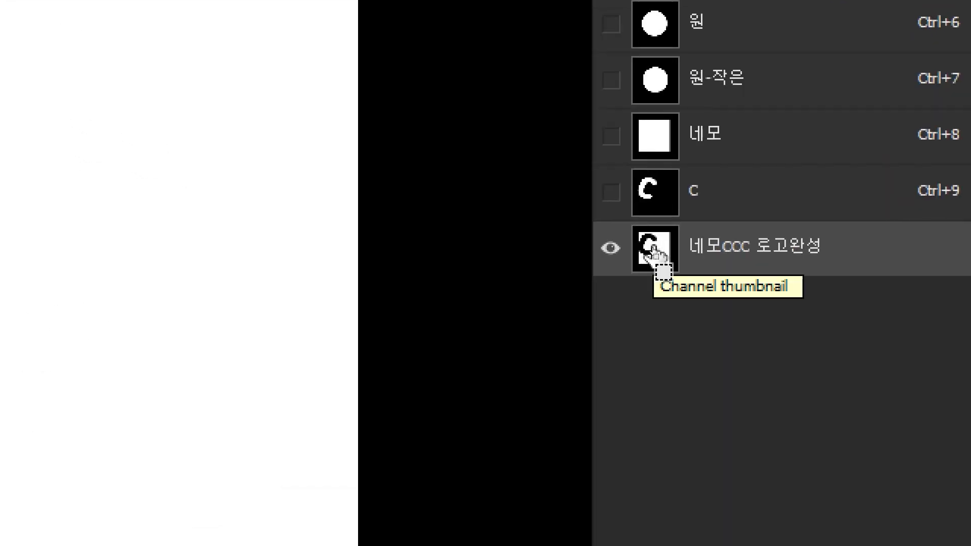
ctrl+click(653, 249)
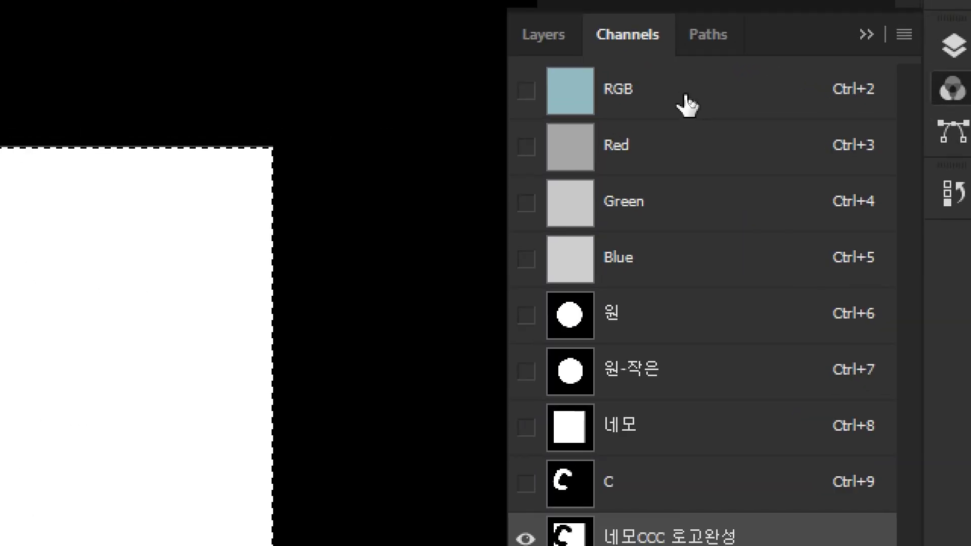
click(687, 105)
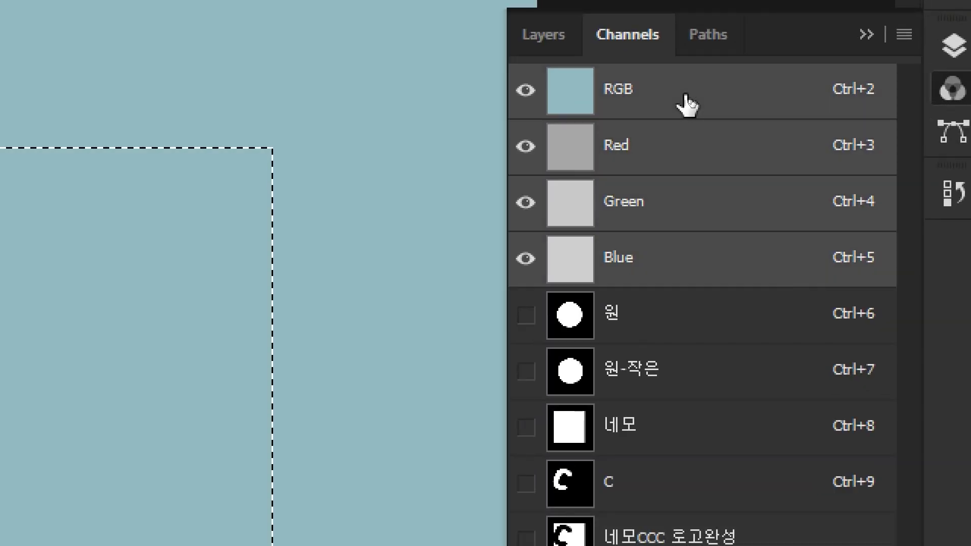
click(547, 46)
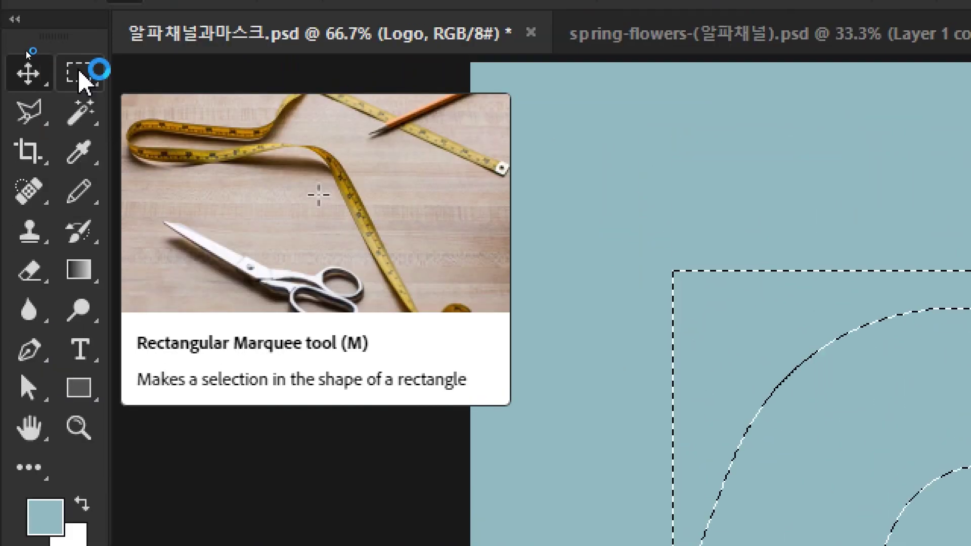
- Choose the Gradient Tool and set the foreground colour to a vivid blue
right_click(77, 275)
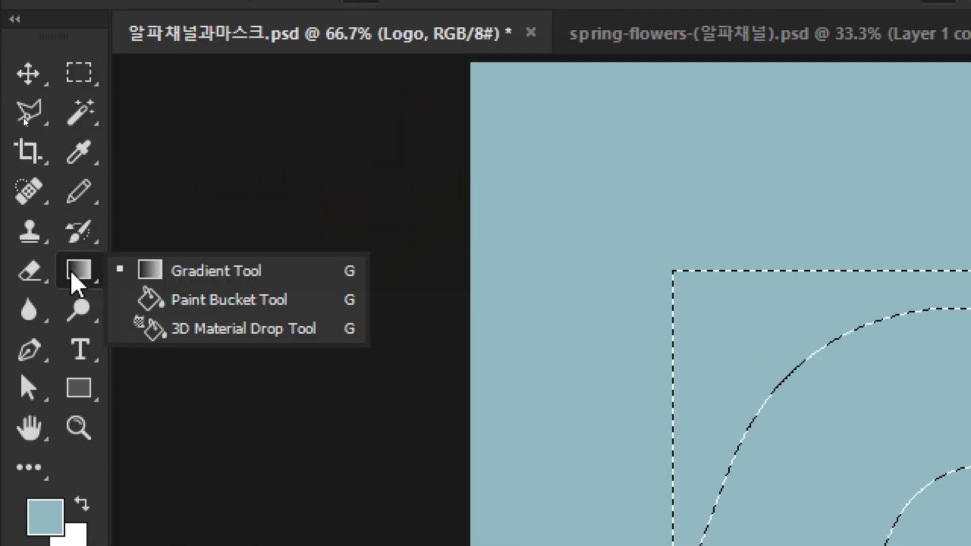
click(197, 271)
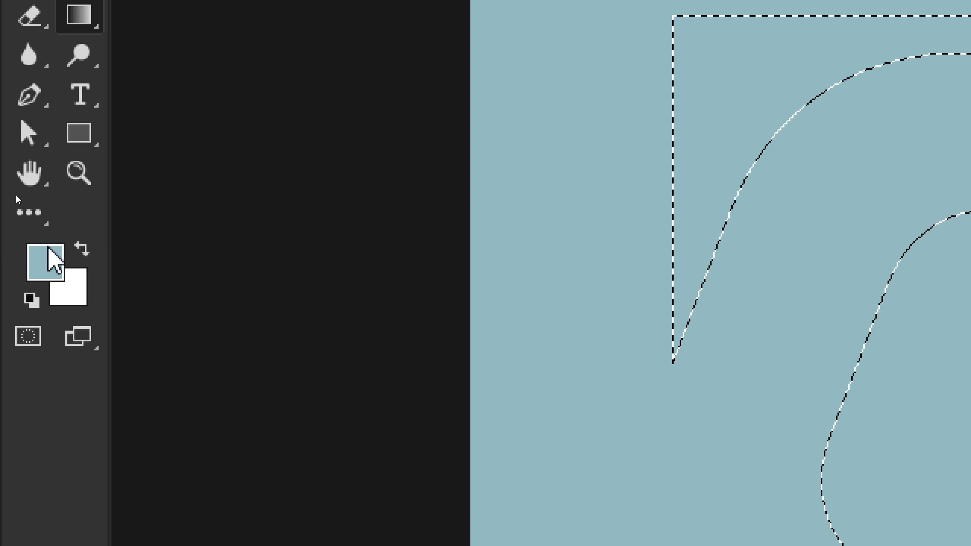
click(50, 260)
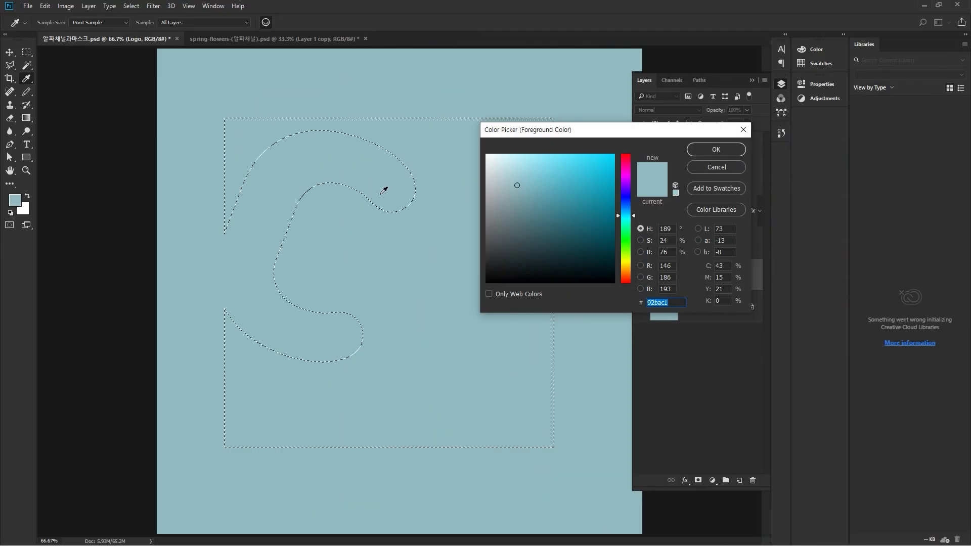
click(623, 201)
click(598, 171)
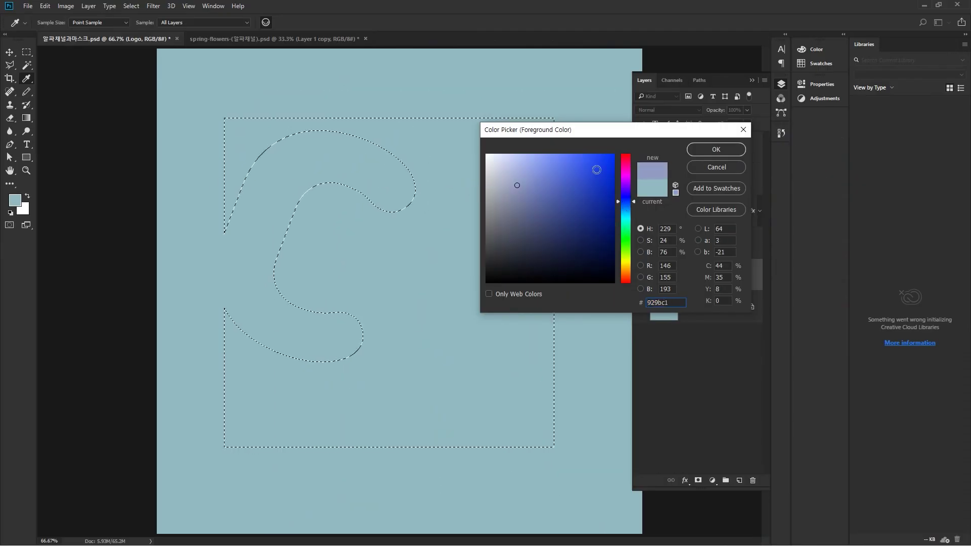
click(582, 161)
click(716, 149)
key(g)
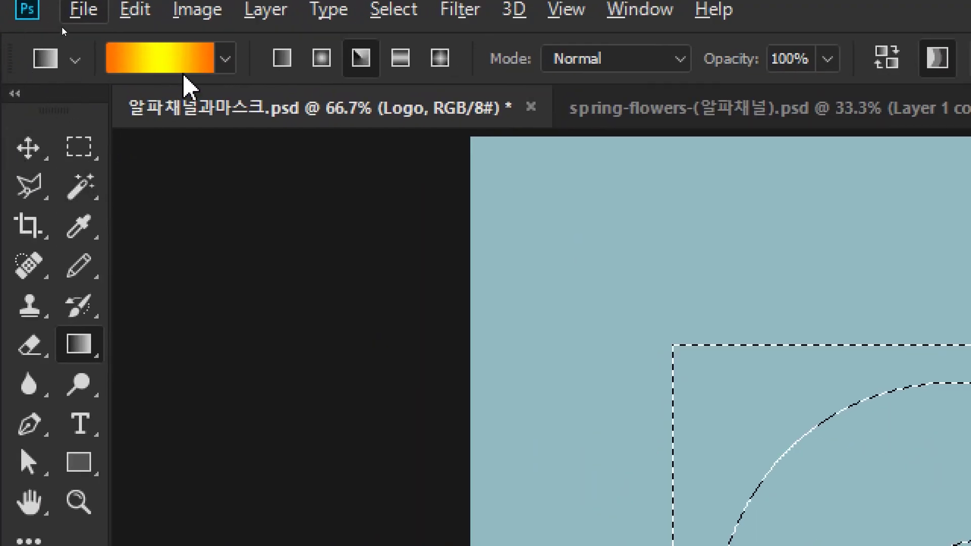
- Set the gradient to the orange-yellow-orange preset with the Angle Gradient type
click(225, 66)
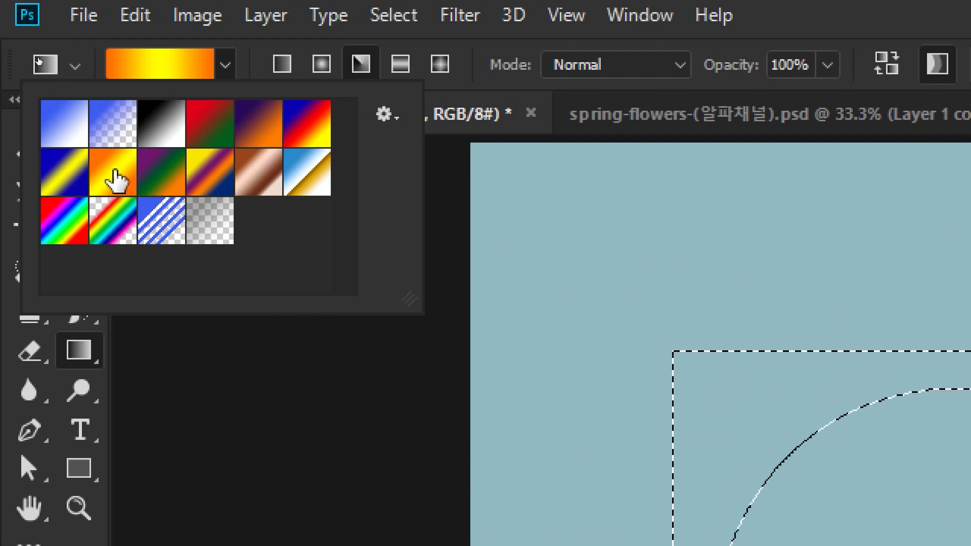
click(113, 181)
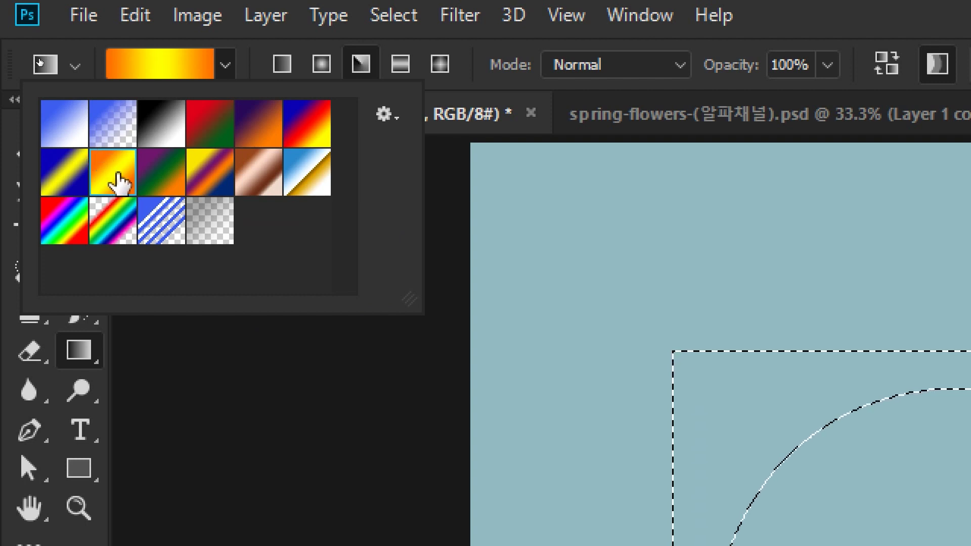
click(361, 72)
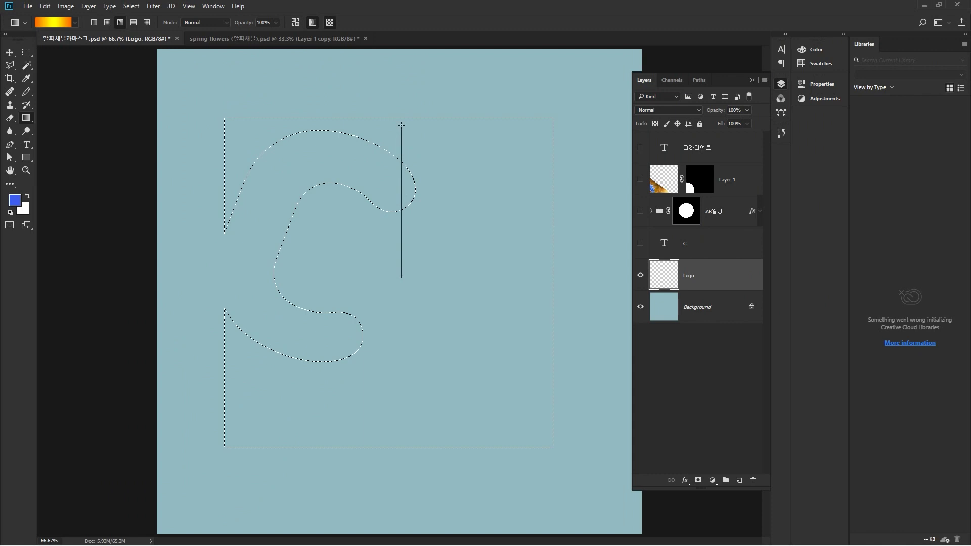
- Try vertical and diagonal angle gradients from different starting points inside the logo selection
drag(401, 277, 401, 269)
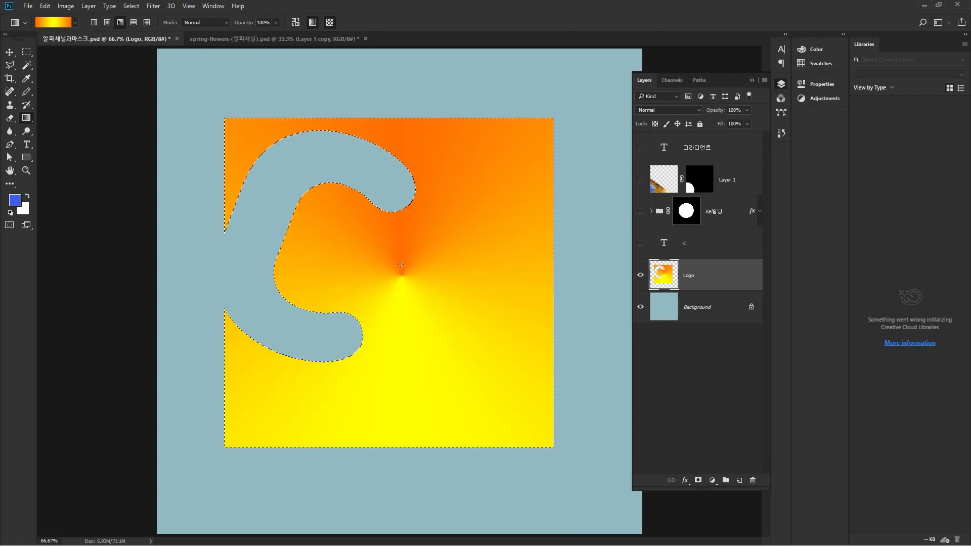
key(ctrl+z)
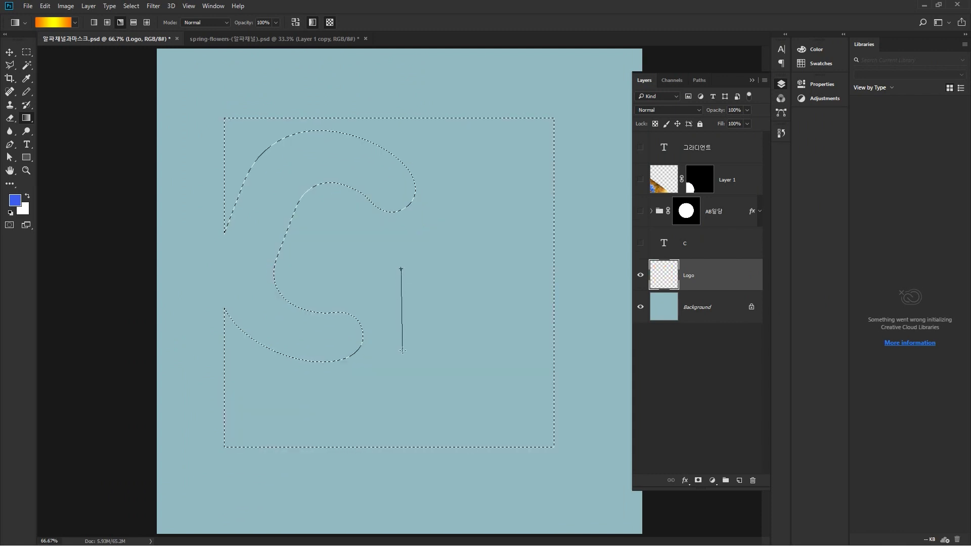
key(ctrl+z)
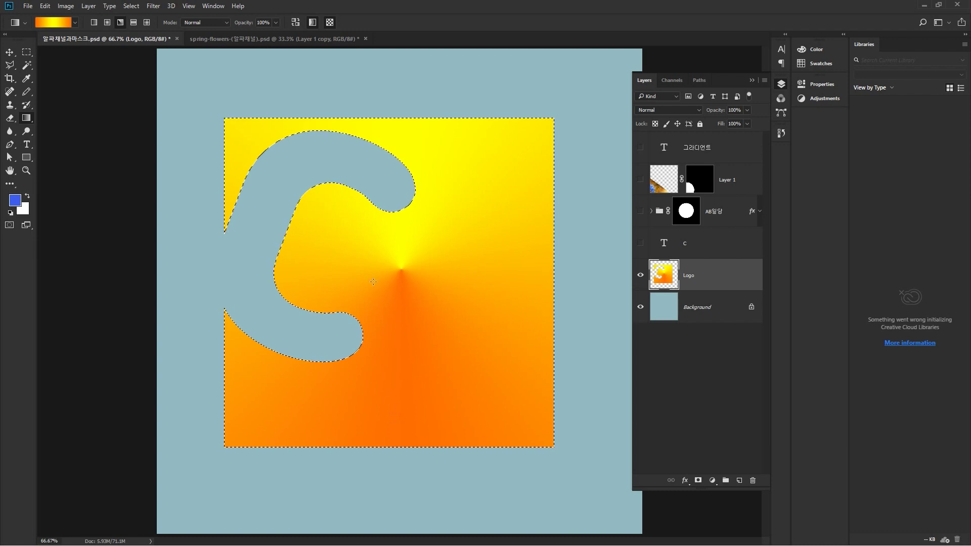
key(ctrl+z)
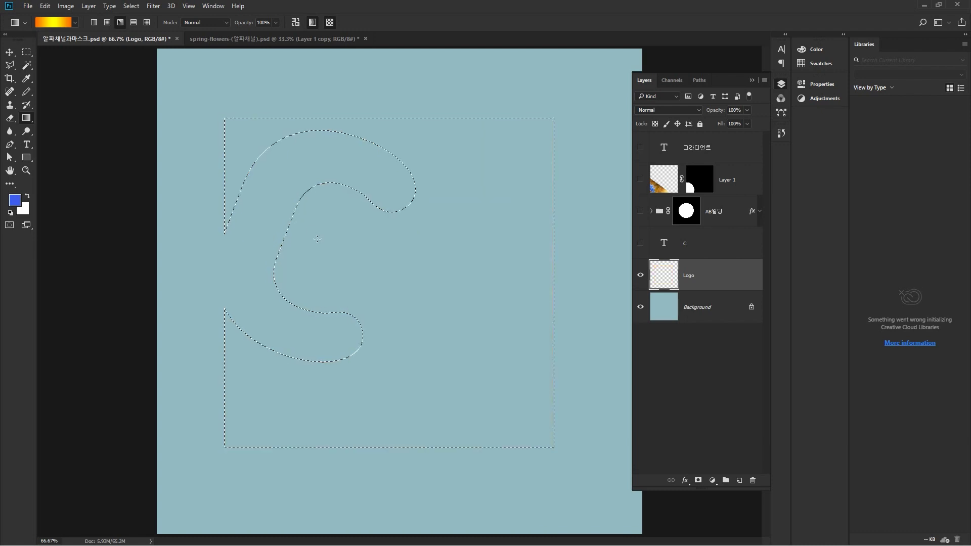
drag(282, 230, 457, 403)
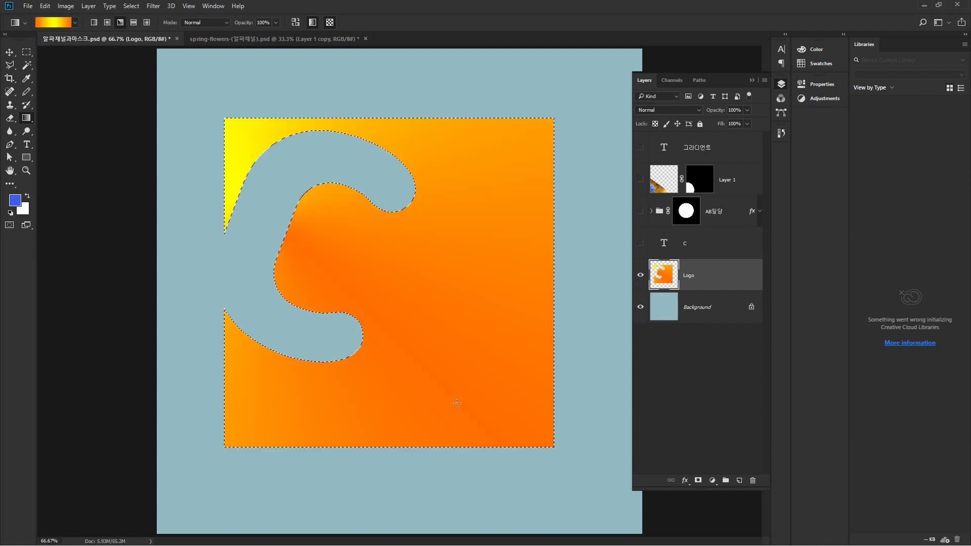
key(ctrl+z)
- Fill the logo selection with a diagonal angle gradient starting inside the C's opening towards the square's lower-right corner, and deselect
drag(337, 245, 485, 391)
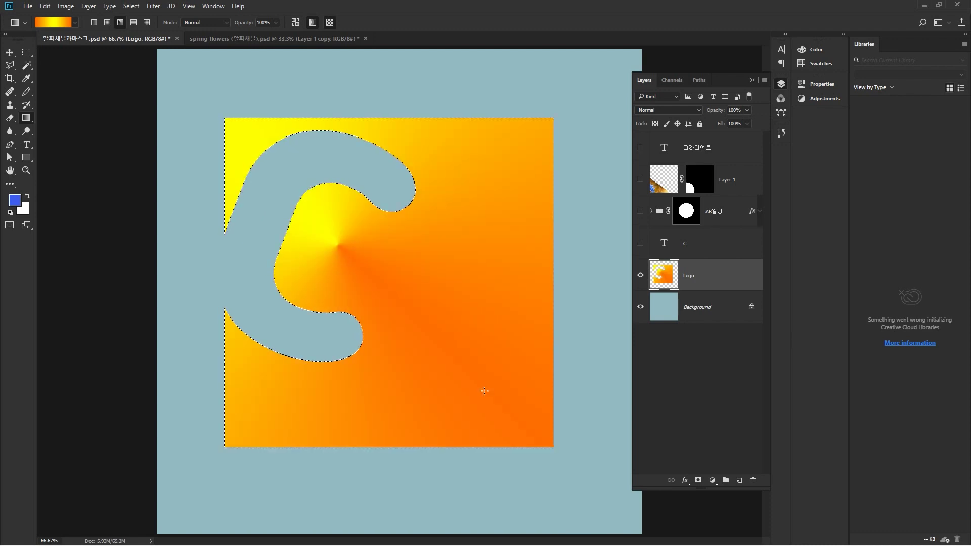
key(ctrl+d)
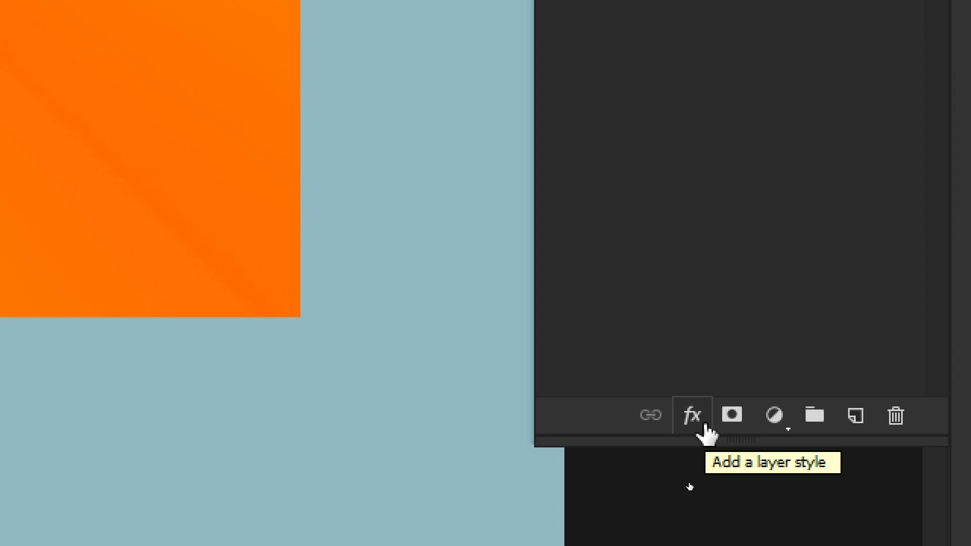
- Add a Bevel & Emboss effect with the Inner Bevel style to the Logo layer
click(706, 425)
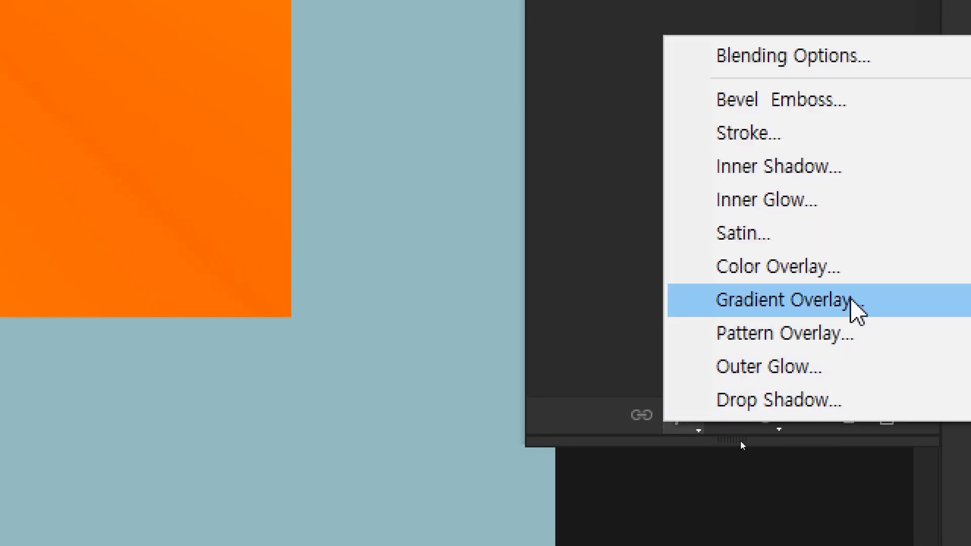
click(822, 99)
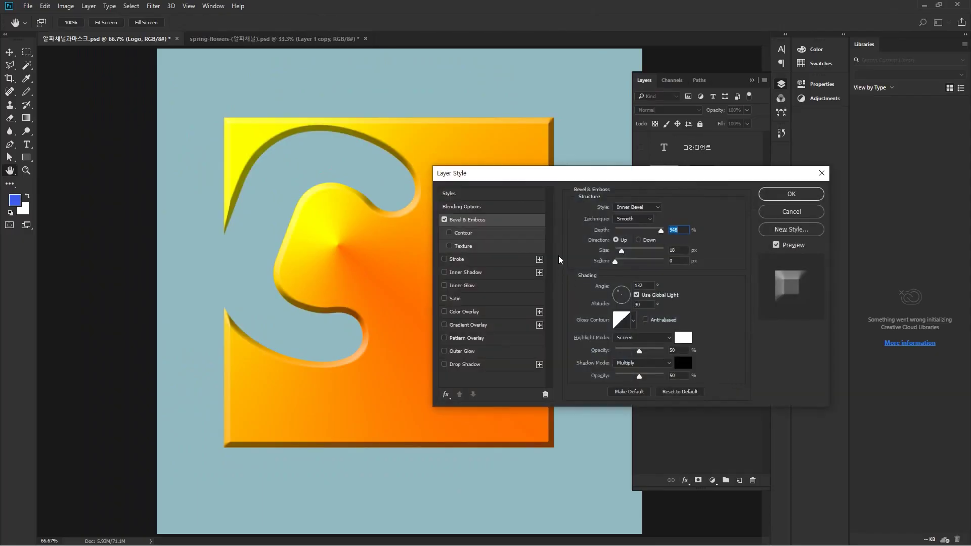
mouse_move(552, 186)
mouse_down()
mouse_move(539, 201)
mouse_move(556, 182)
mouse_up()
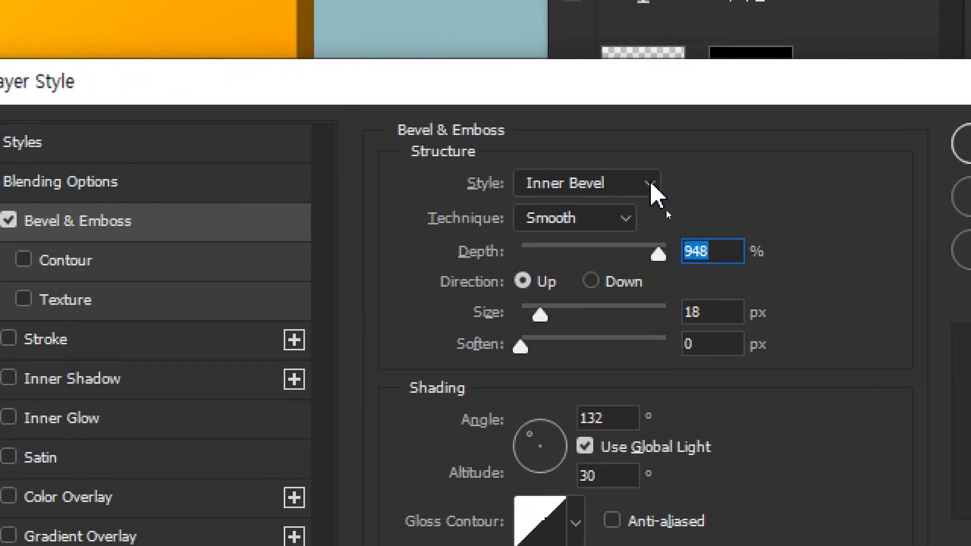
click(651, 183)
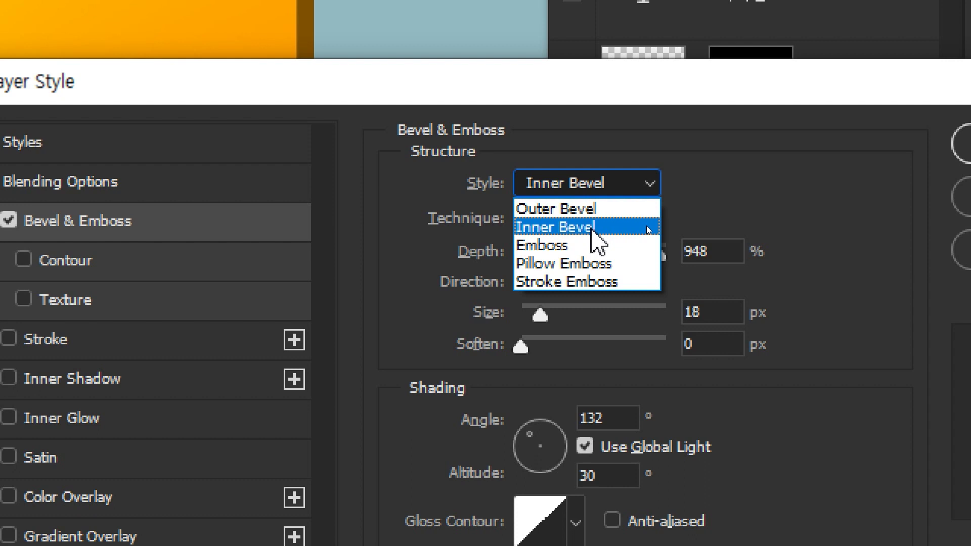
click(649, 229)
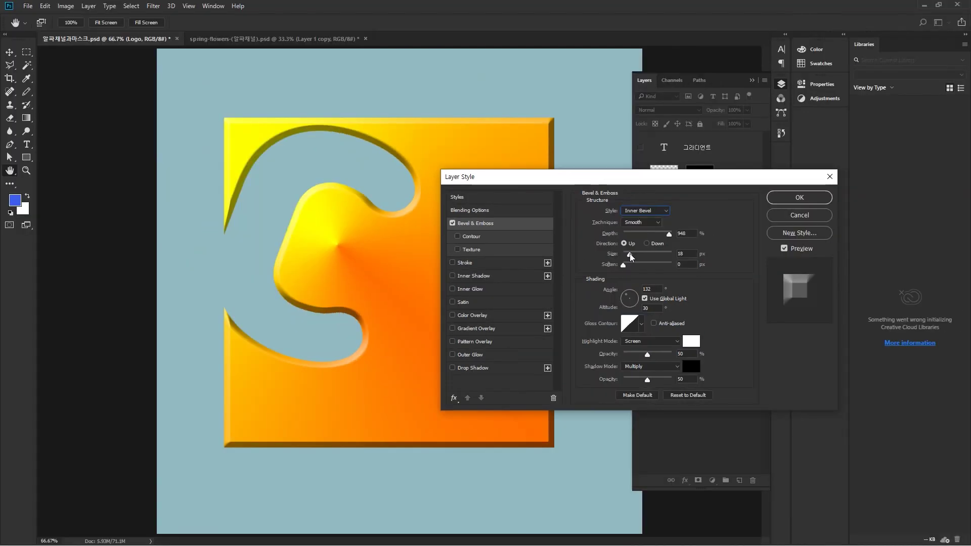
- Set the Logo layer's bevel size to 16 px and its depth to 1000%
drag(539, 313, 536, 323)
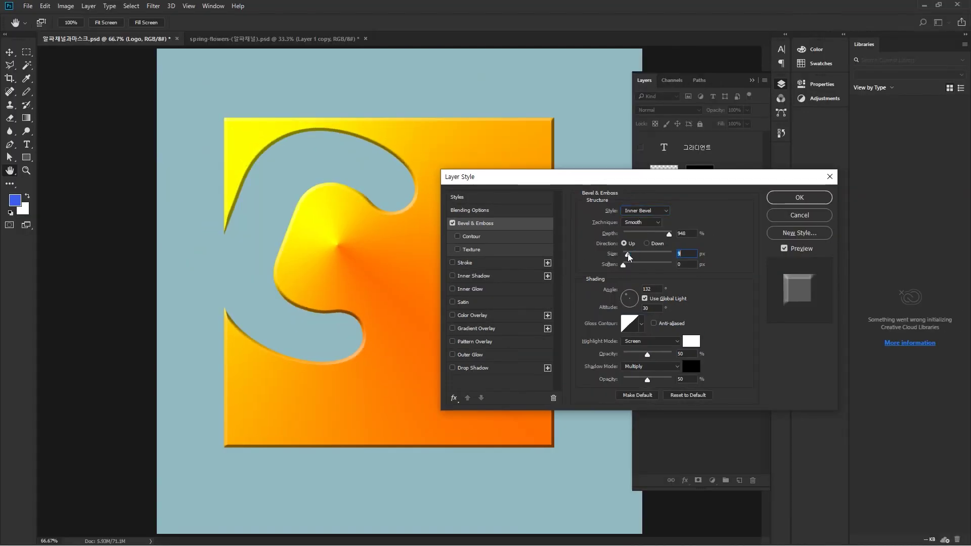
mouse_move(629, 257)
mouse_down()
mouse_move(651, 259)
mouse_move(629, 258)
mouse_up()
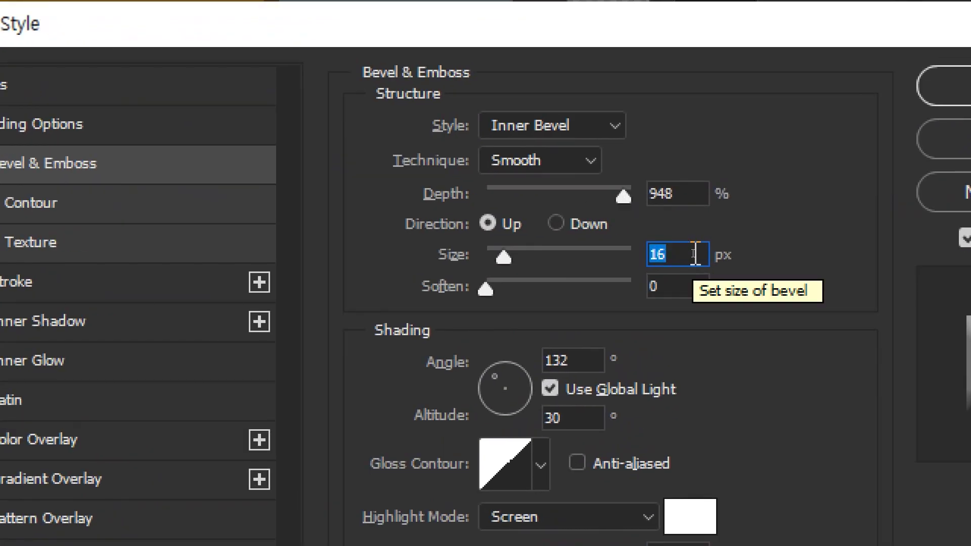
click(623, 196)
drag(623, 196, 621, 198)
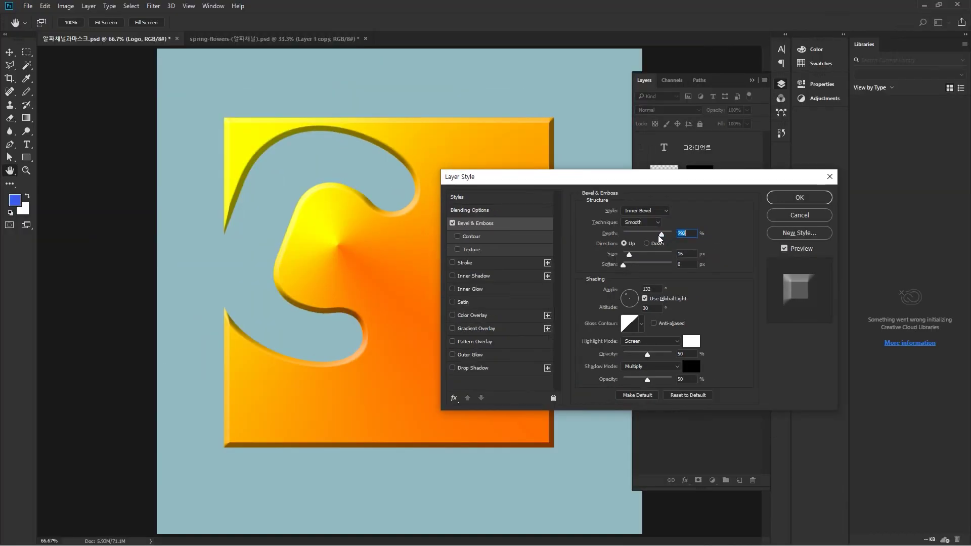
mouse_move(660, 237)
mouse_down()
mouse_move(651, 238)
mouse_move(671, 241)
mouse_up()
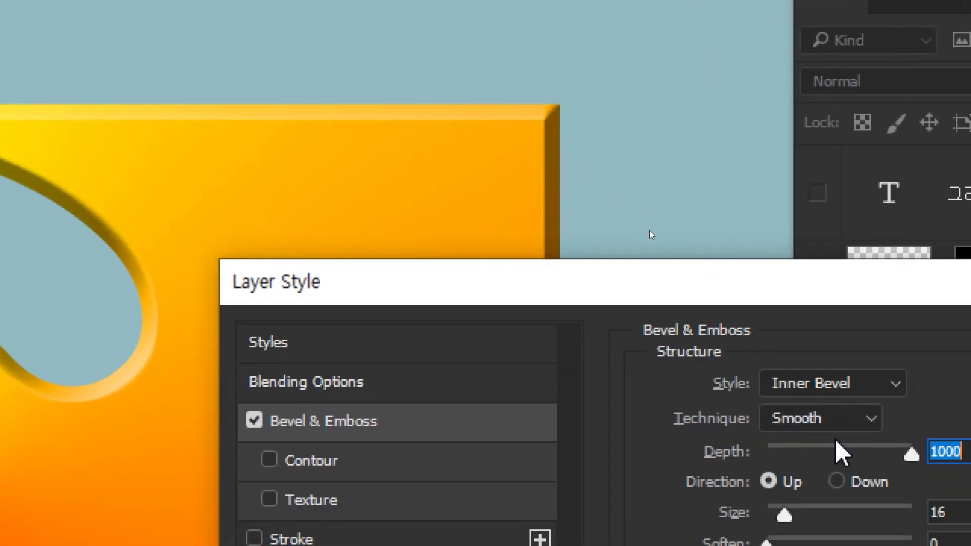
drag(851, 450, 890, 448)
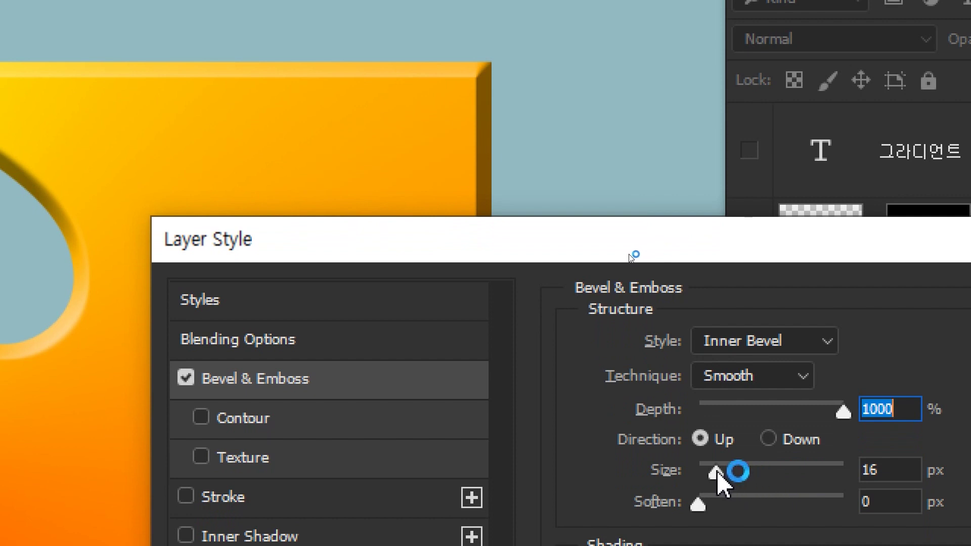
mouse_move(718, 473)
mouse_down()
mouse_move(708, 472)
mouse_move(718, 473)
mouse_up()
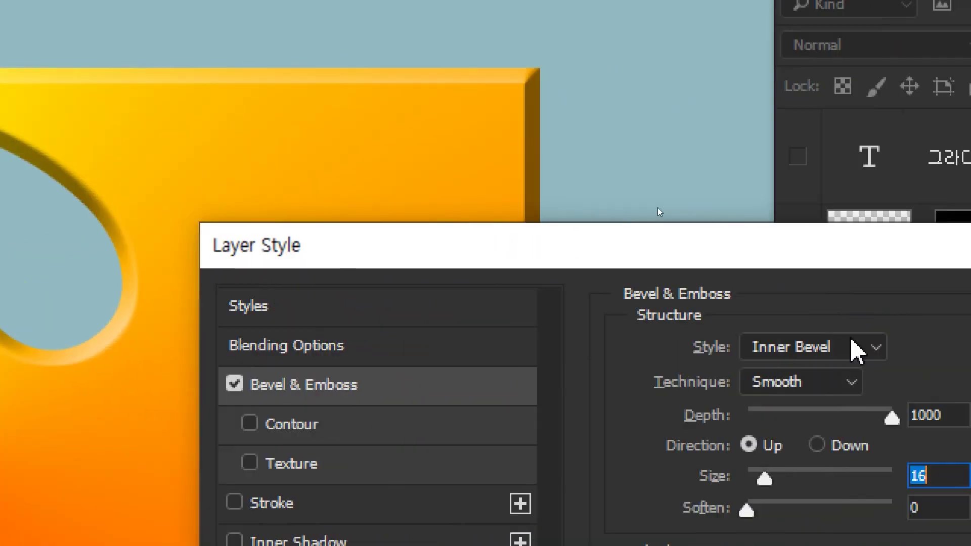
- Try the Outer Bevel, Emboss and Pillow Emboss styles on the Logo layer's bevel
click(829, 354)
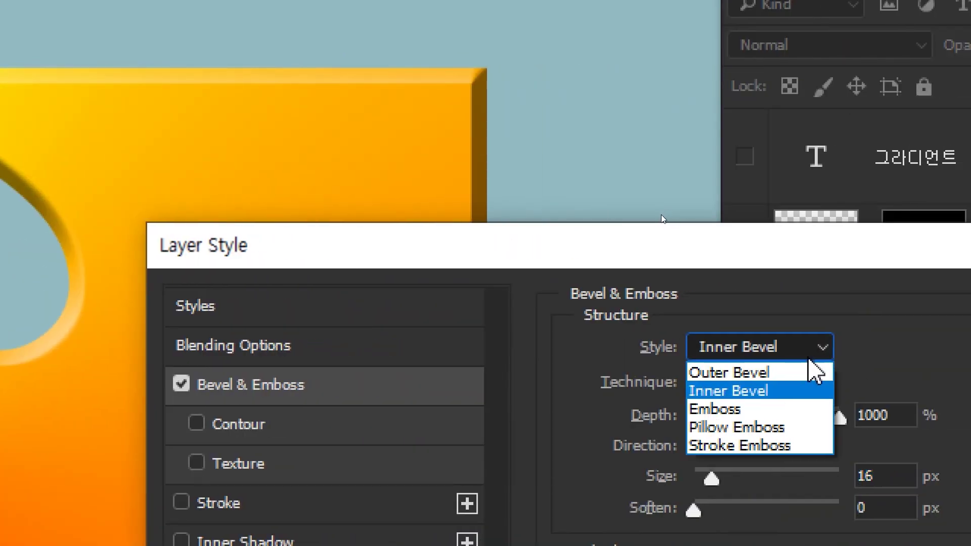
click(800, 373)
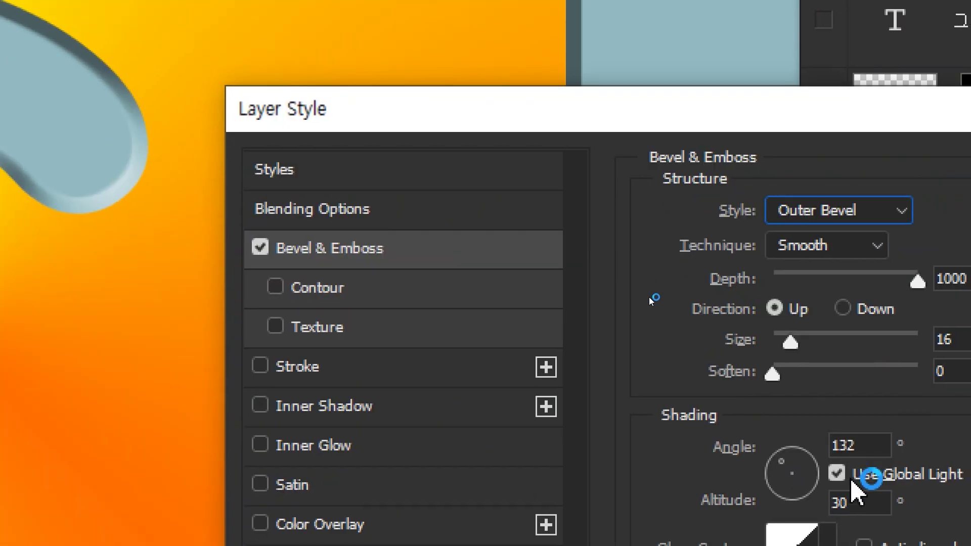
click(826, 213)
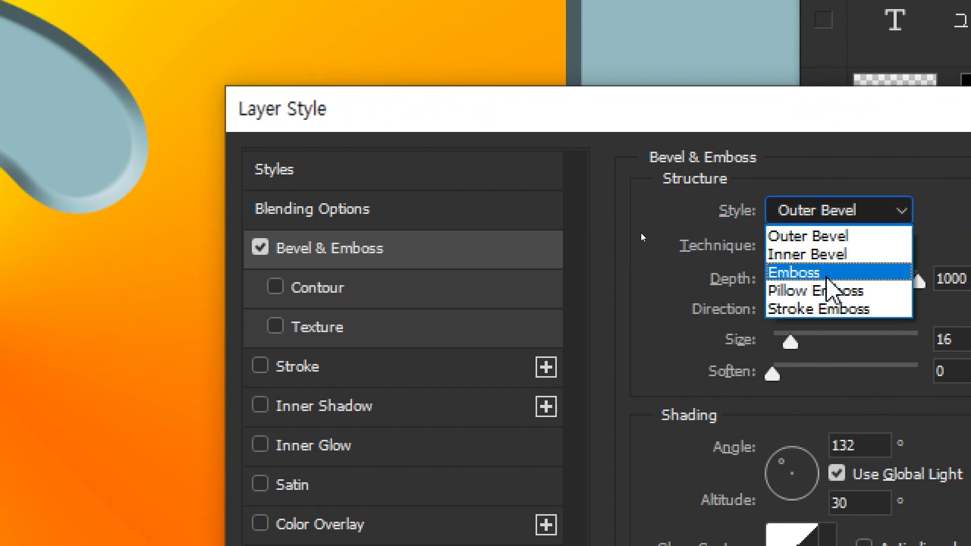
click(793, 272)
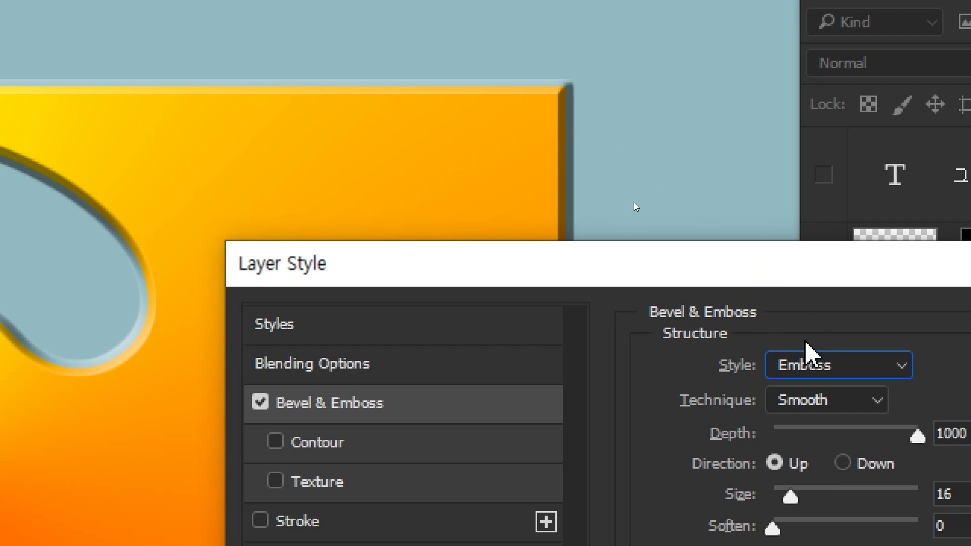
click(807, 365)
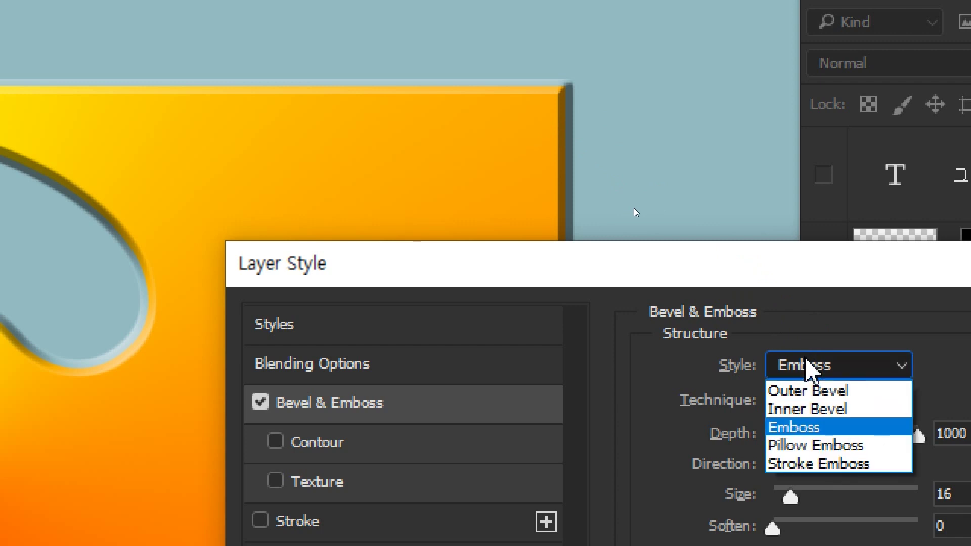
click(815, 444)
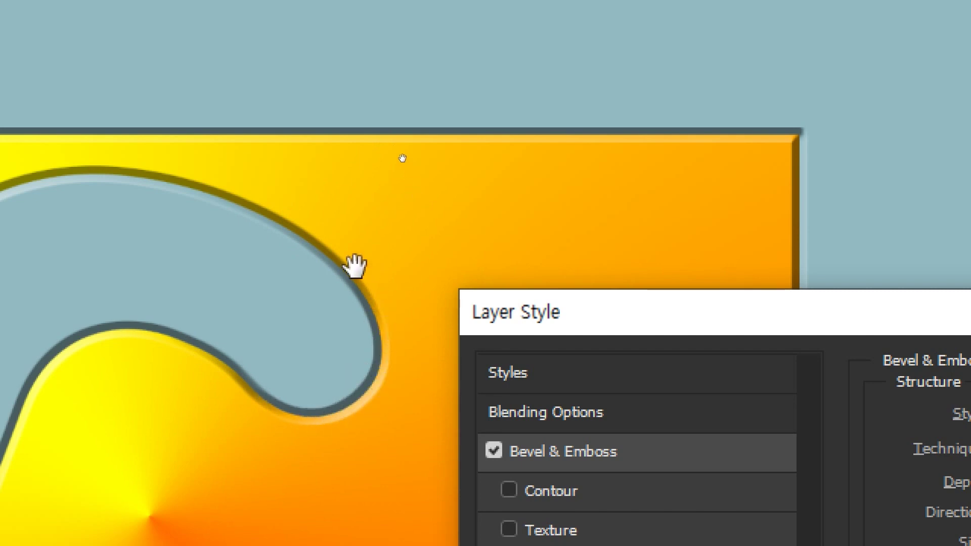
drag(566, 316, 323, 86)
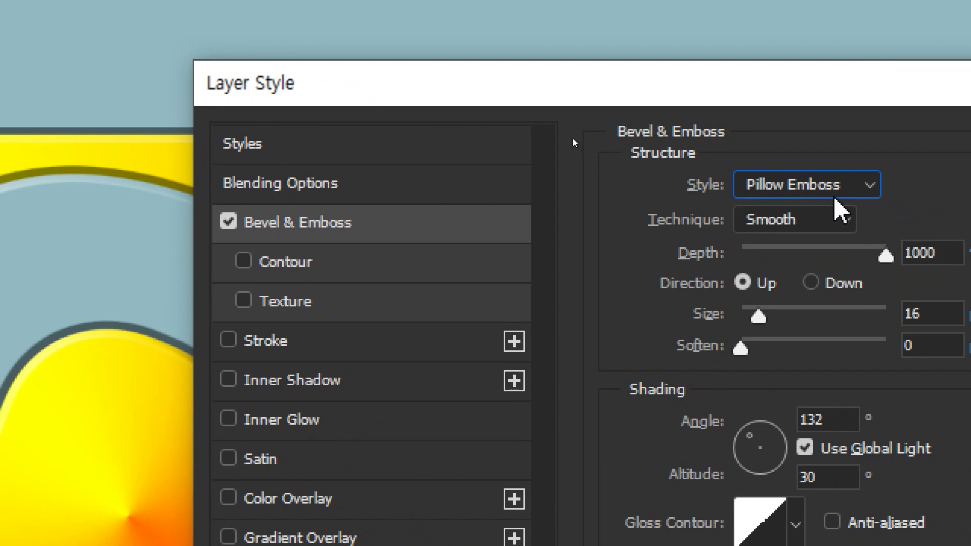
- Try the Stroke Emboss style together with an orange Stroke effect, and turn the stroke off again
click(857, 193)
click(801, 283)
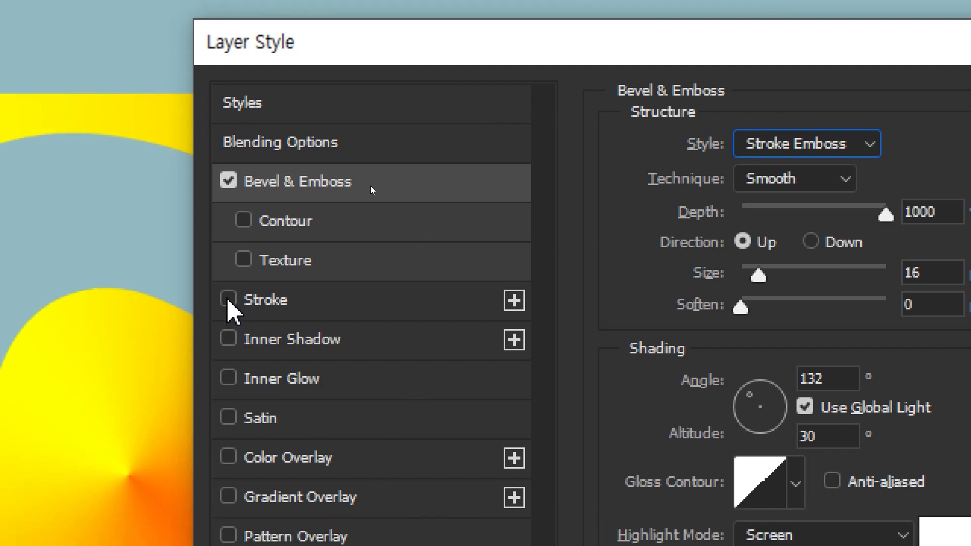
click(228, 300)
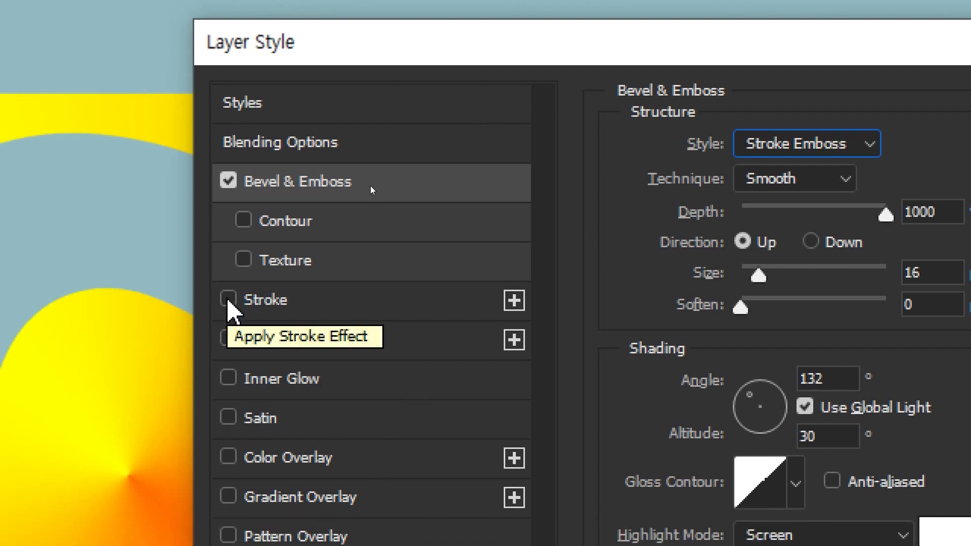
click(271, 303)
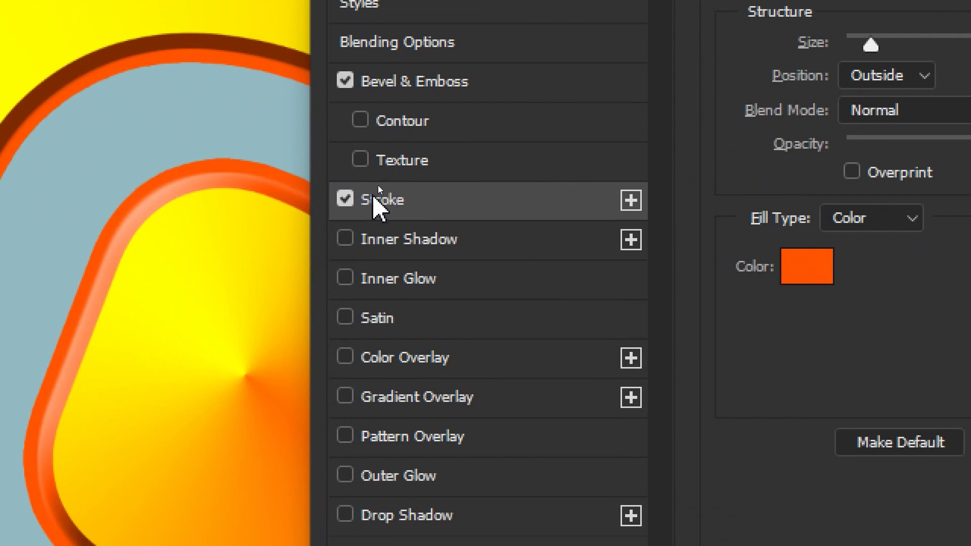
click(345, 198)
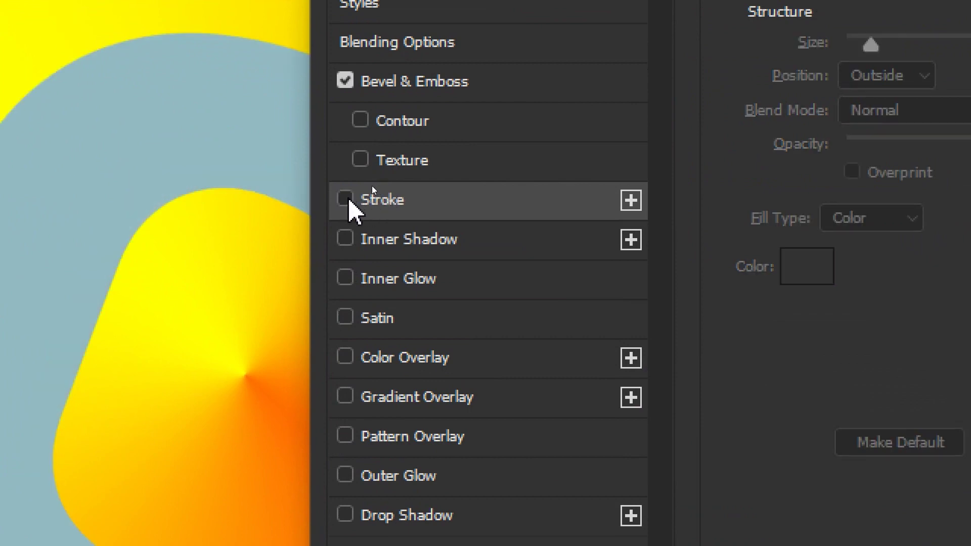
- Set the Logo layer's bevel style back to Inner Bevel
click(425, 91)
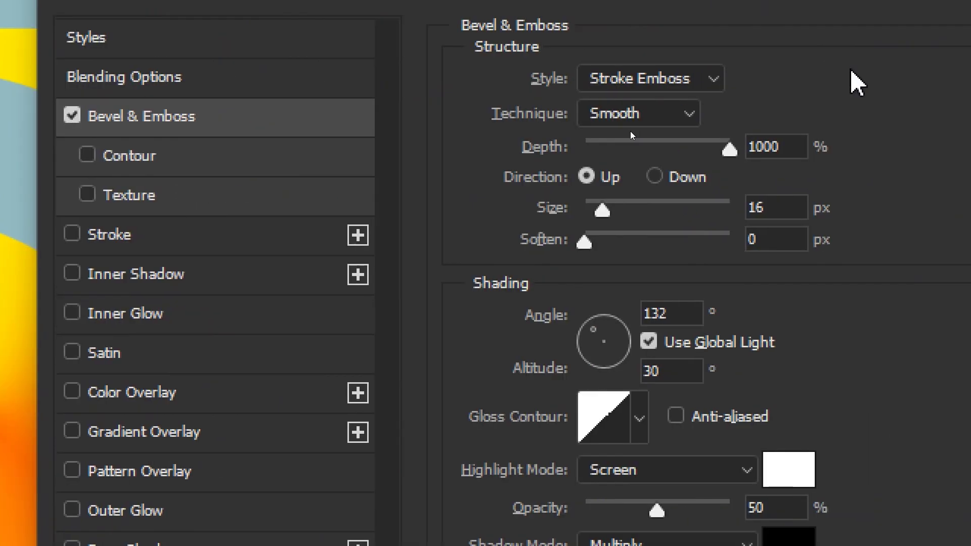
click(702, 90)
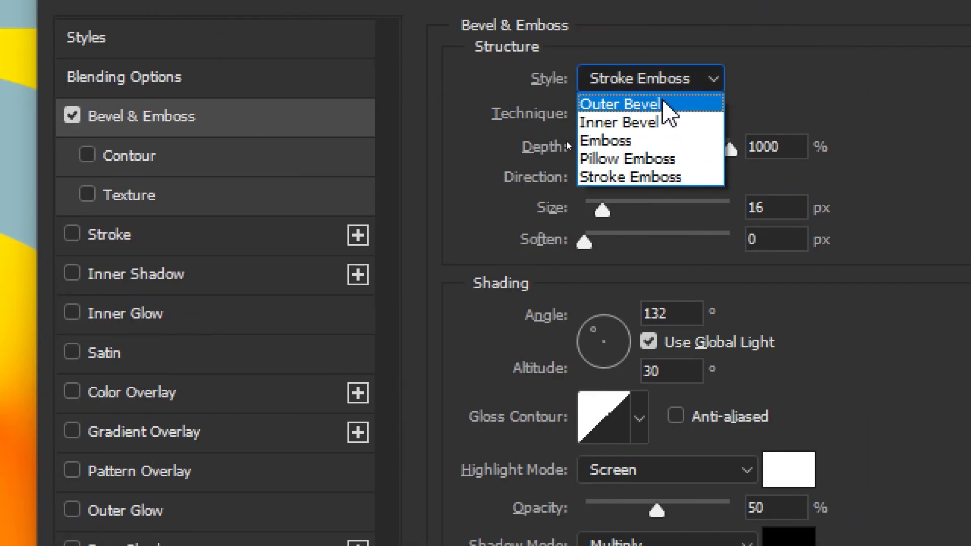
click(646, 122)
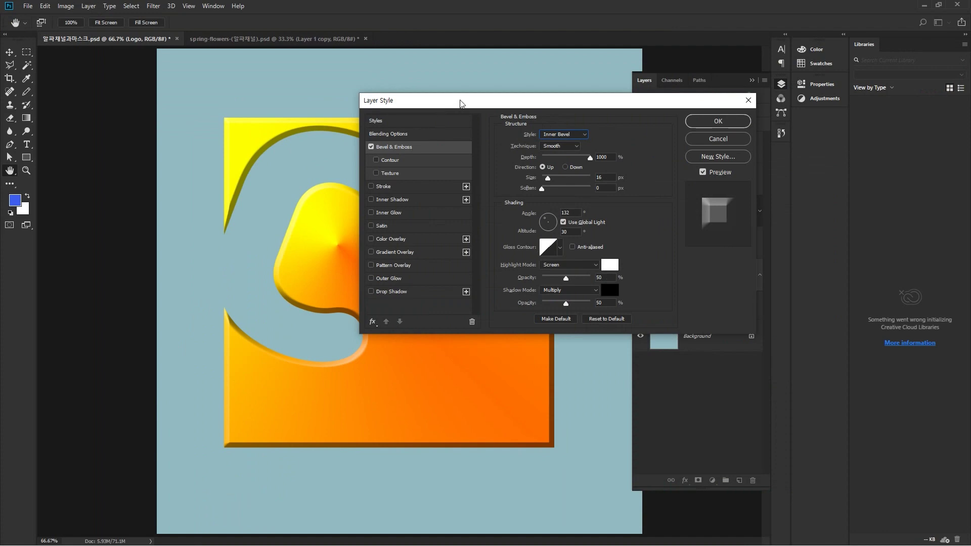
- Add a Drop Shadow to the Logo layer and reposition it on the canvas to a 100° angle and 34 px distance
drag(460, 103, 542, 96)
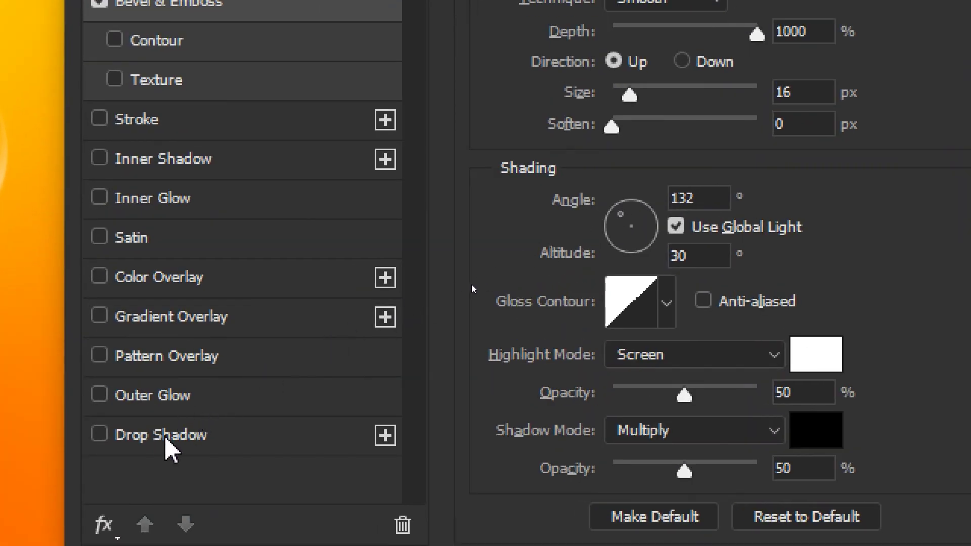
click(163, 441)
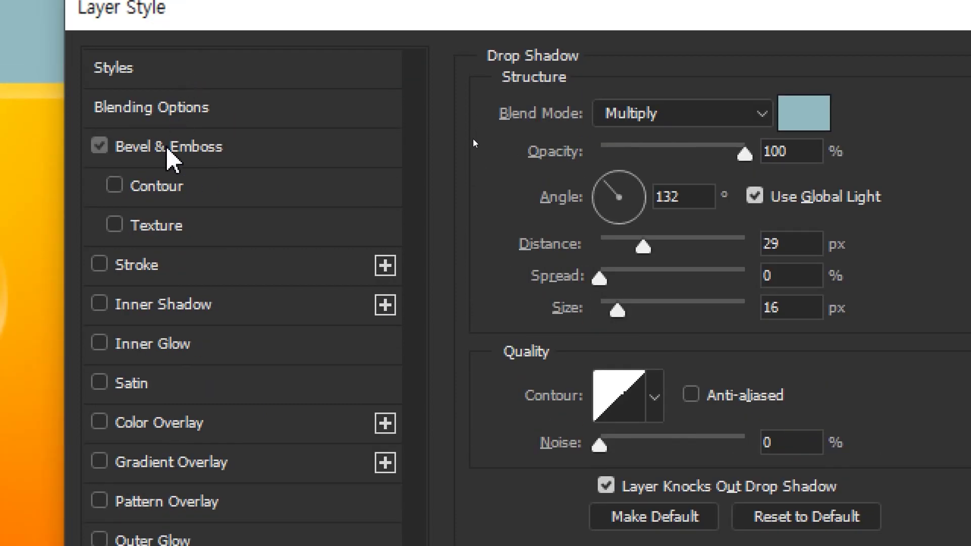
click(167, 148)
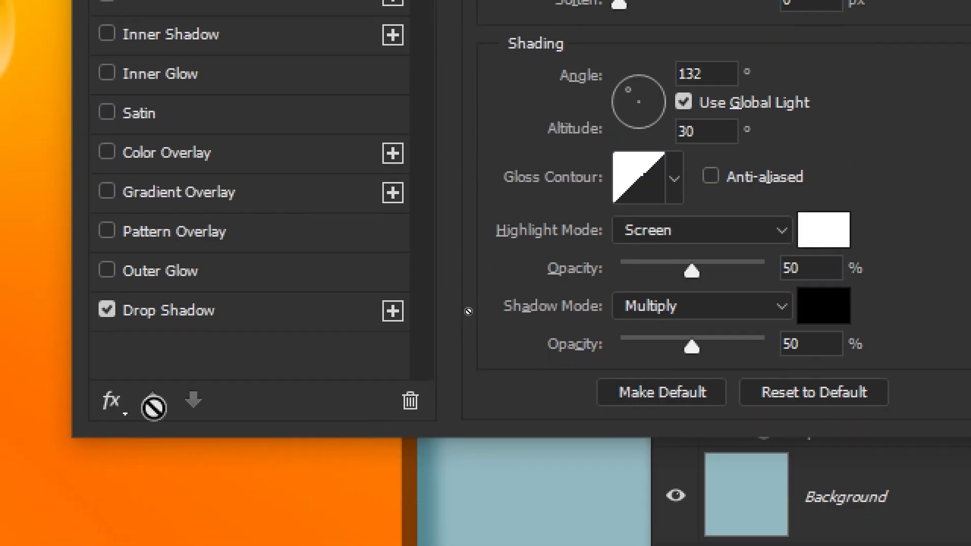
click(190, 316)
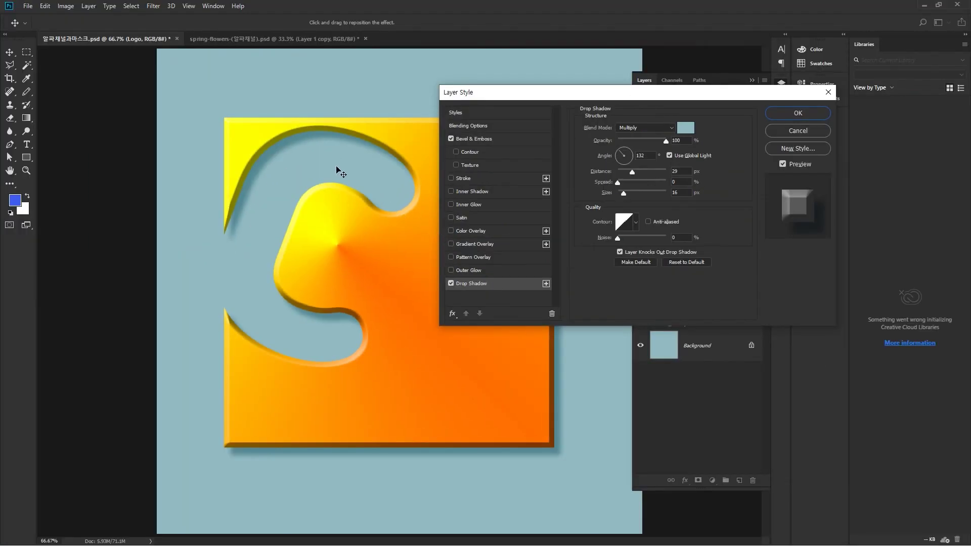
mouse_move(338, 170)
mouse_down()
mouse_move(312, 170)
mouse_move(319, 189)
mouse_move(359, 199)
mouse_move(331, 170)
mouse_up()
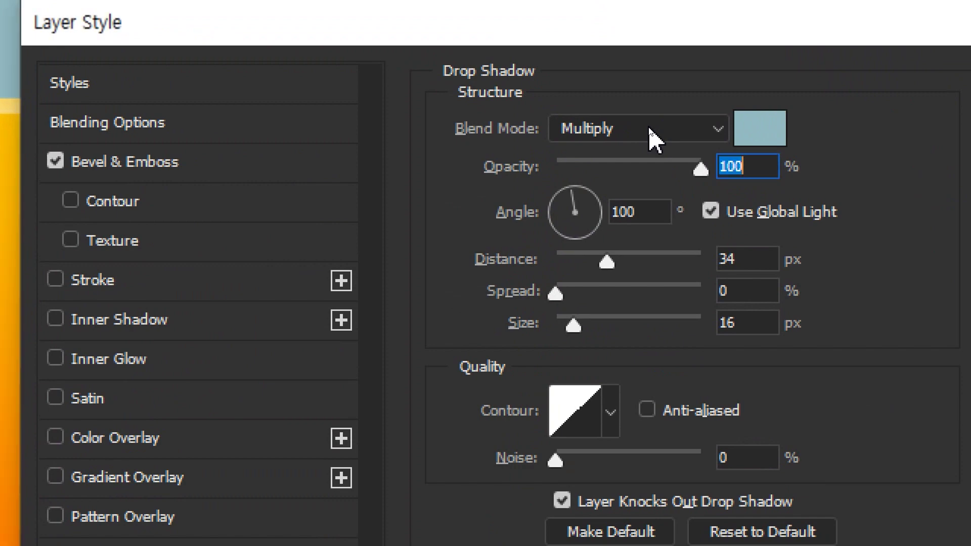
- Try black (000000) as the drop shadow colour in Multiply mode, lowering its opacity and returning it to 100%
click(651, 130)
click(653, 132)
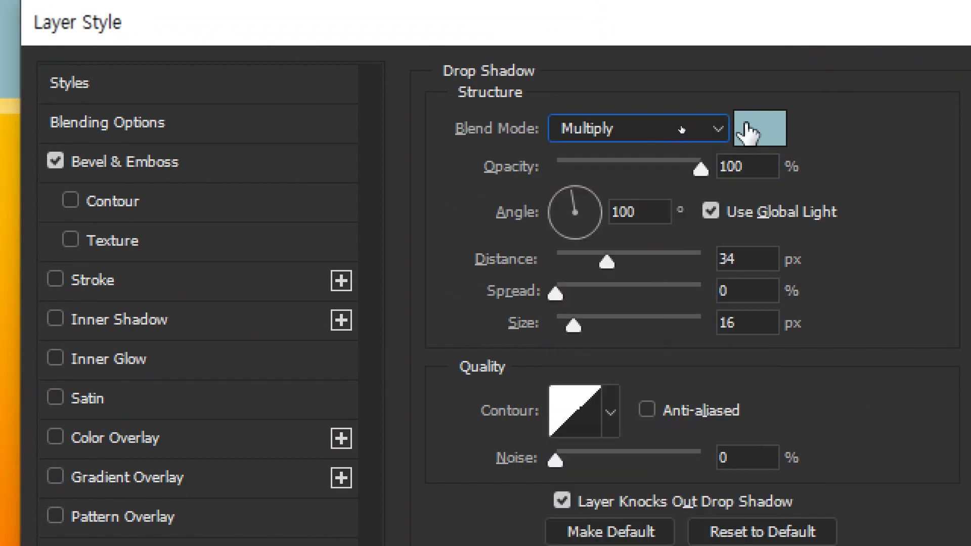
click(747, 131)
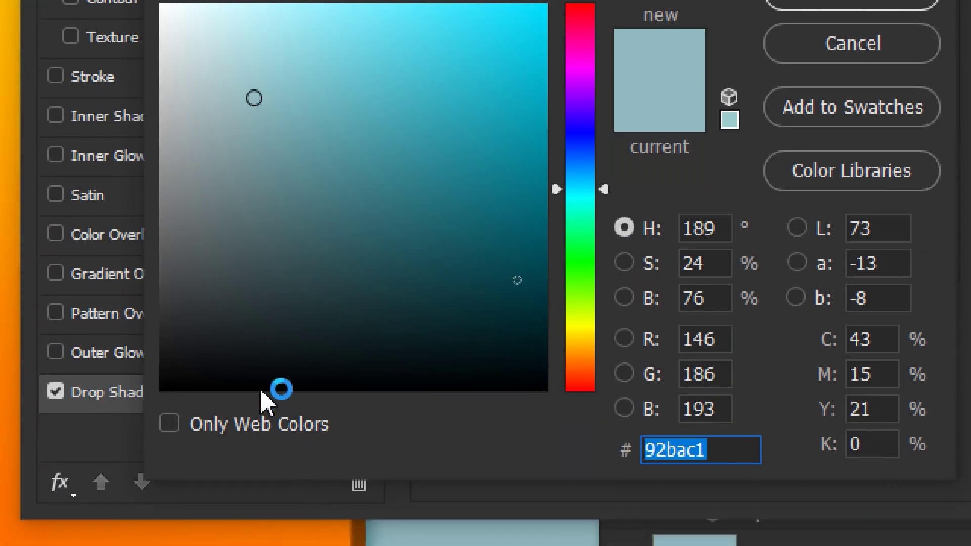
drag(280, 390, 147, 396)
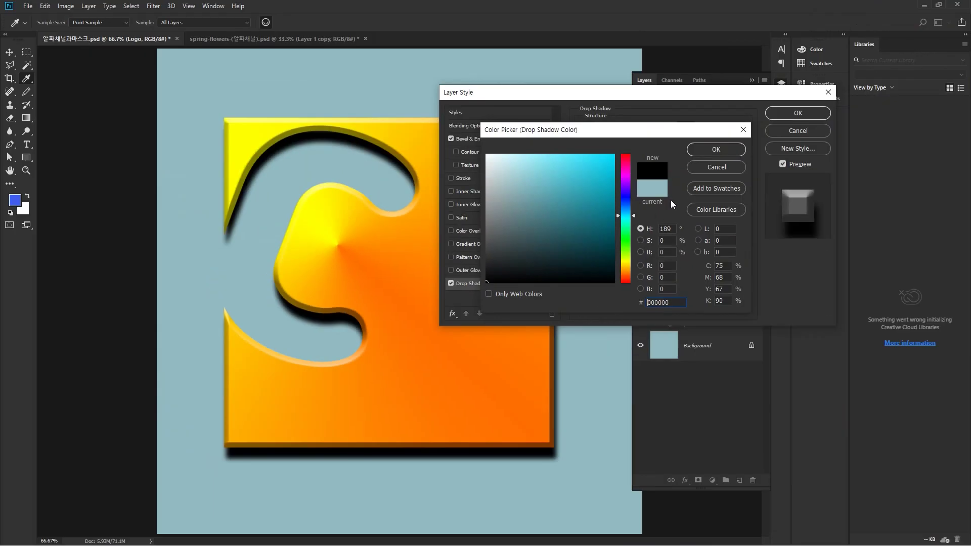
click(728, 149)
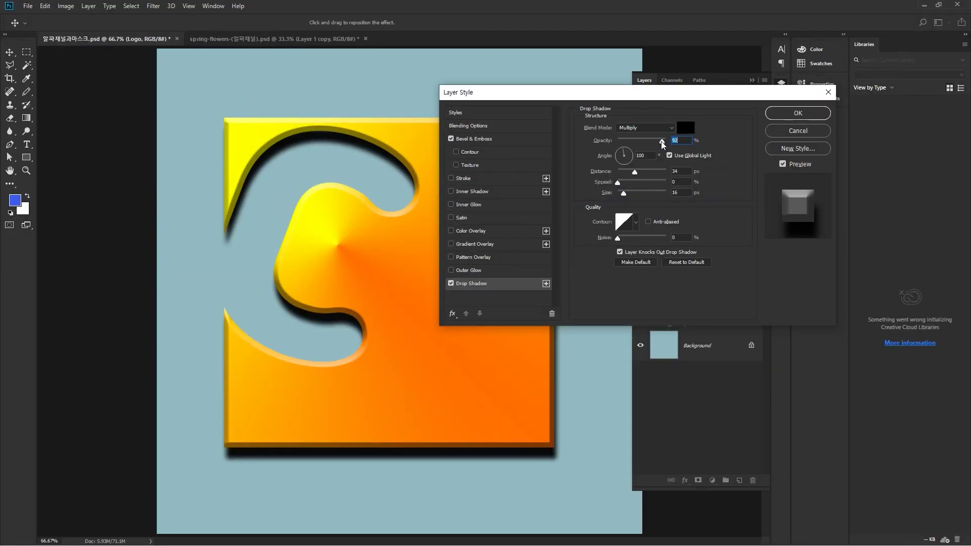
drag(806, 125, 750, 125)
drag(649, 143, 667, 142)
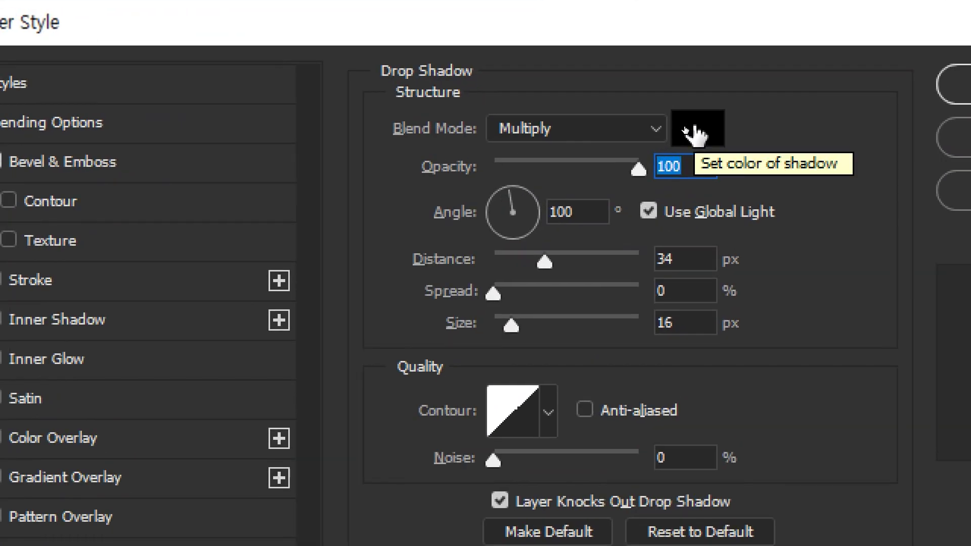
- Sample the canvas background colour (92bac1) as the drop shadow colour
click(695, 131)
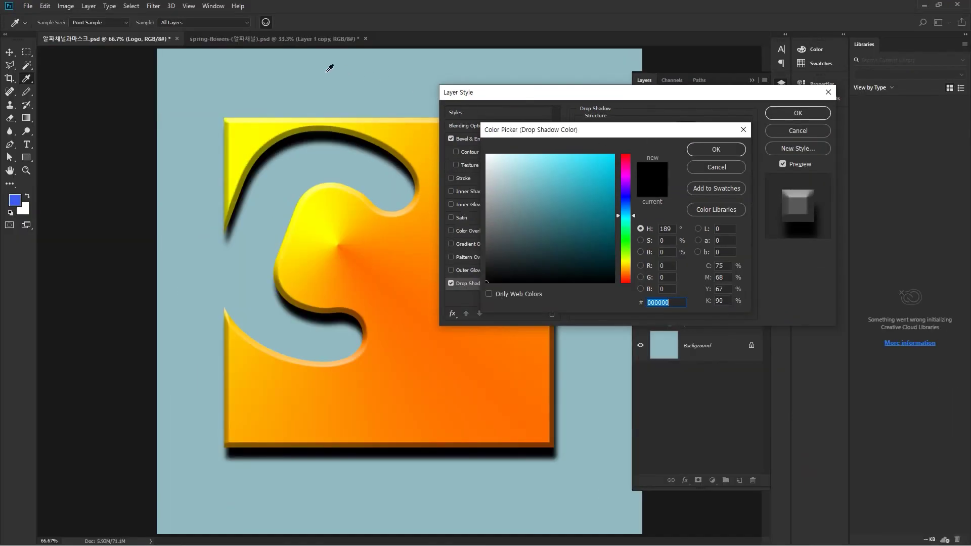
click(320, 77)
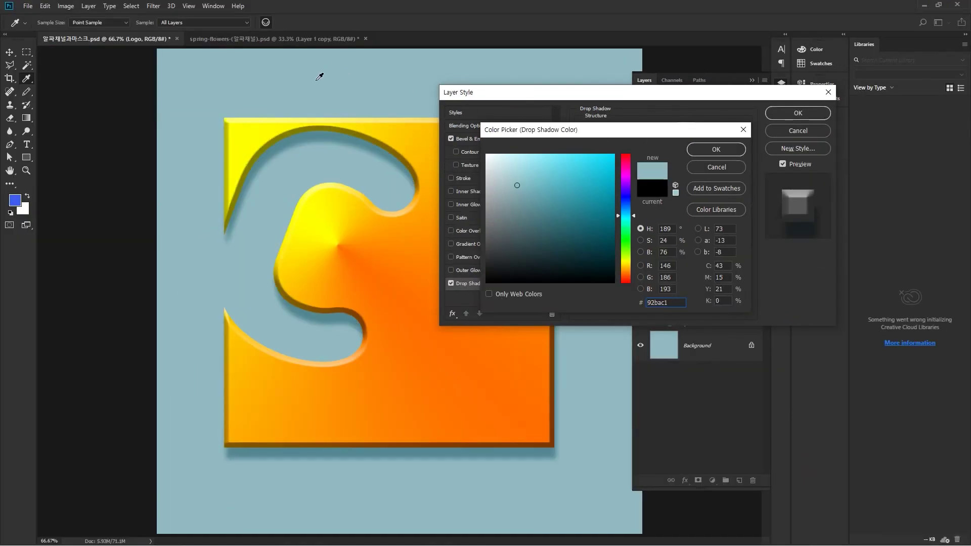
click(713, 150)
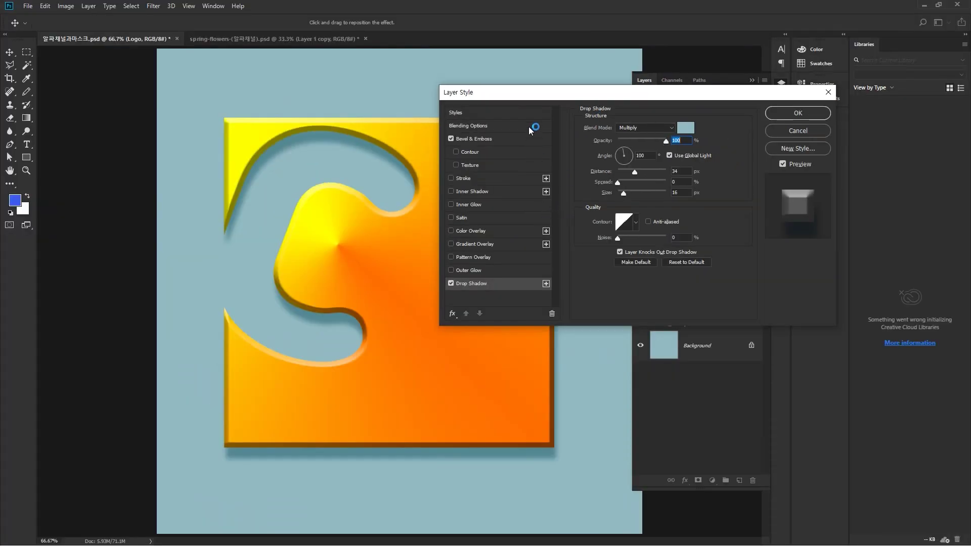
- Reposition the drop shadow on the canvas to a 120° angle at 34 px distance, and apply the layer style
drag(528, 97, 576, 113)
mouse_move(369, 281)
mouse_down()
mouse_move(347, 273)
mouse_move(390, 275)
mouse_move(404, 299)
mouse_move(325, 267)
mouse_move(379, 274)
mouse_move(360, 319)
mouse_move(349, 275)
mouse_move(386, 282)
mouse_move(369, 313)
mouse_move(344, 295)
mouse_move(375, 288)
mouse_move(364, 275)
mouse_up()
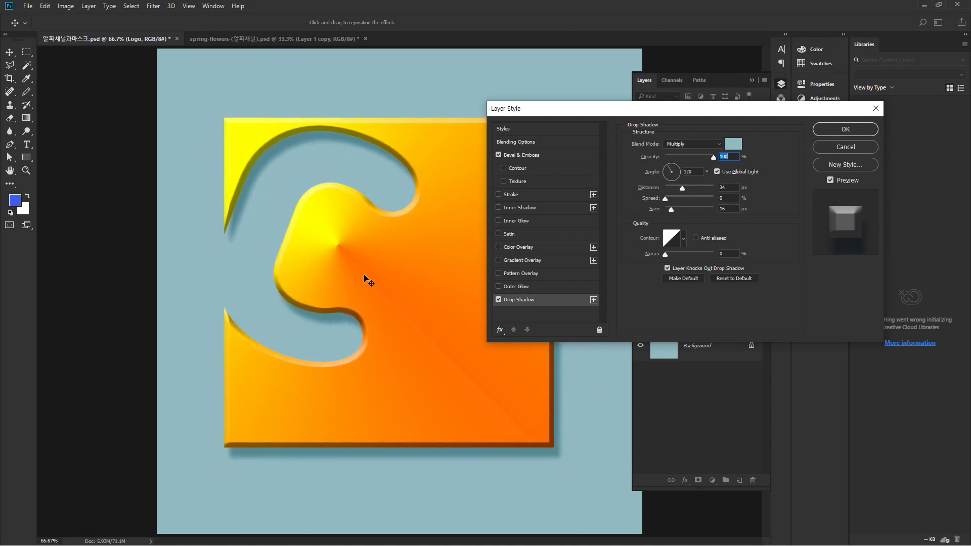
click(827, 131)
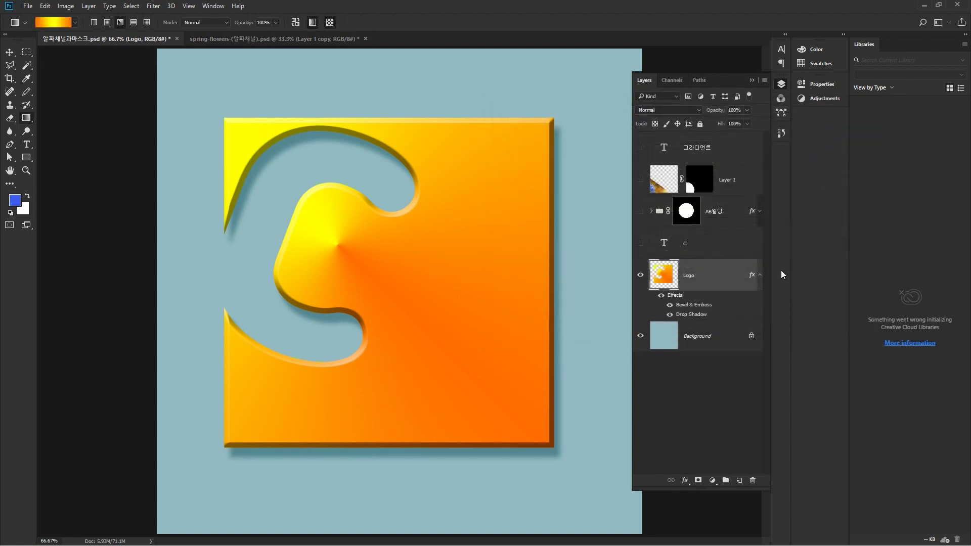